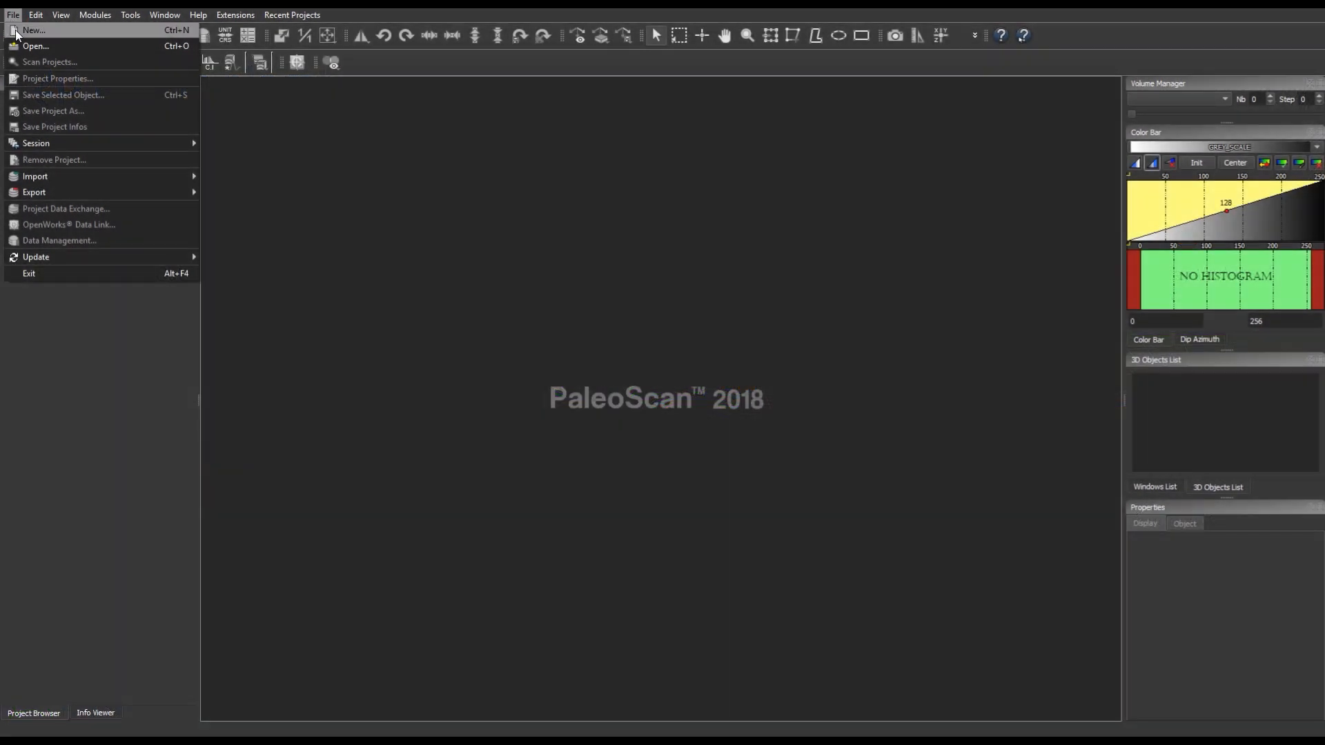
Create a new project and open the SEG-Y import for 2D lines
left_click(27, 30)
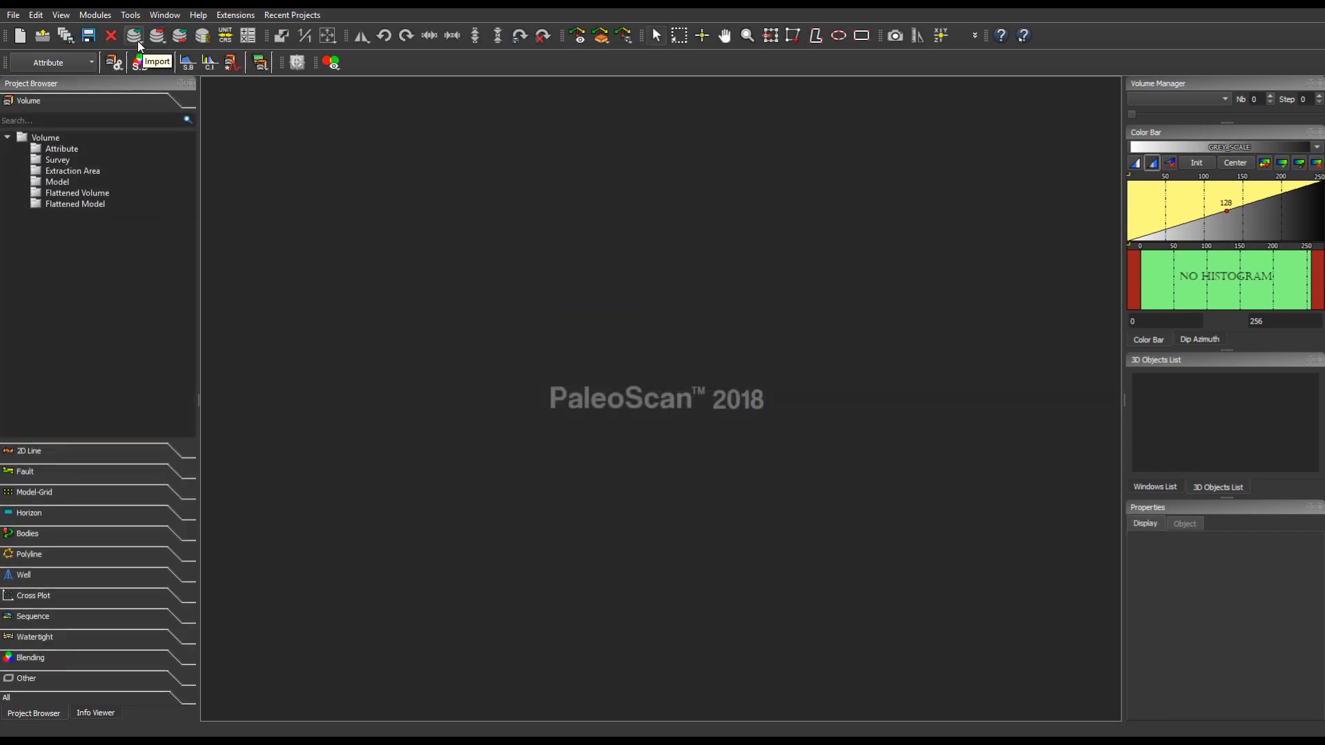
left_click(135, 36)
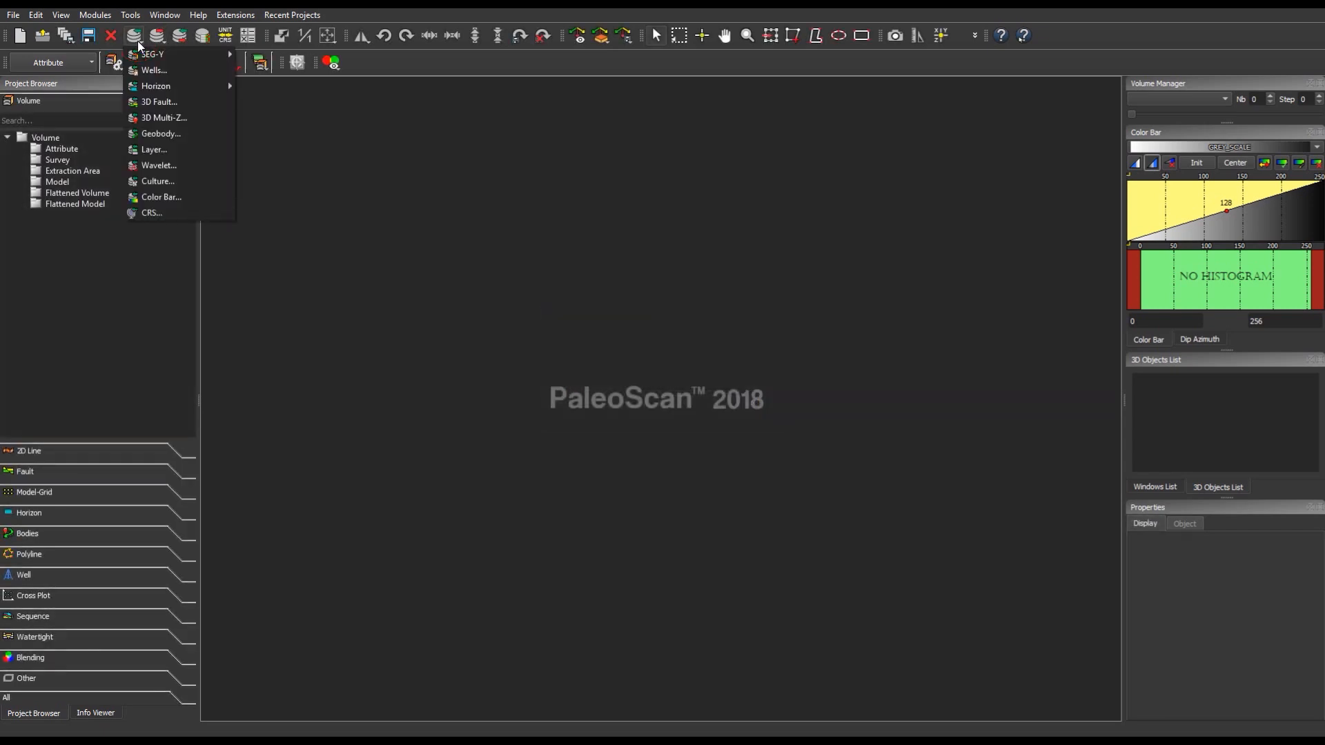
mouse_move(143, 56)
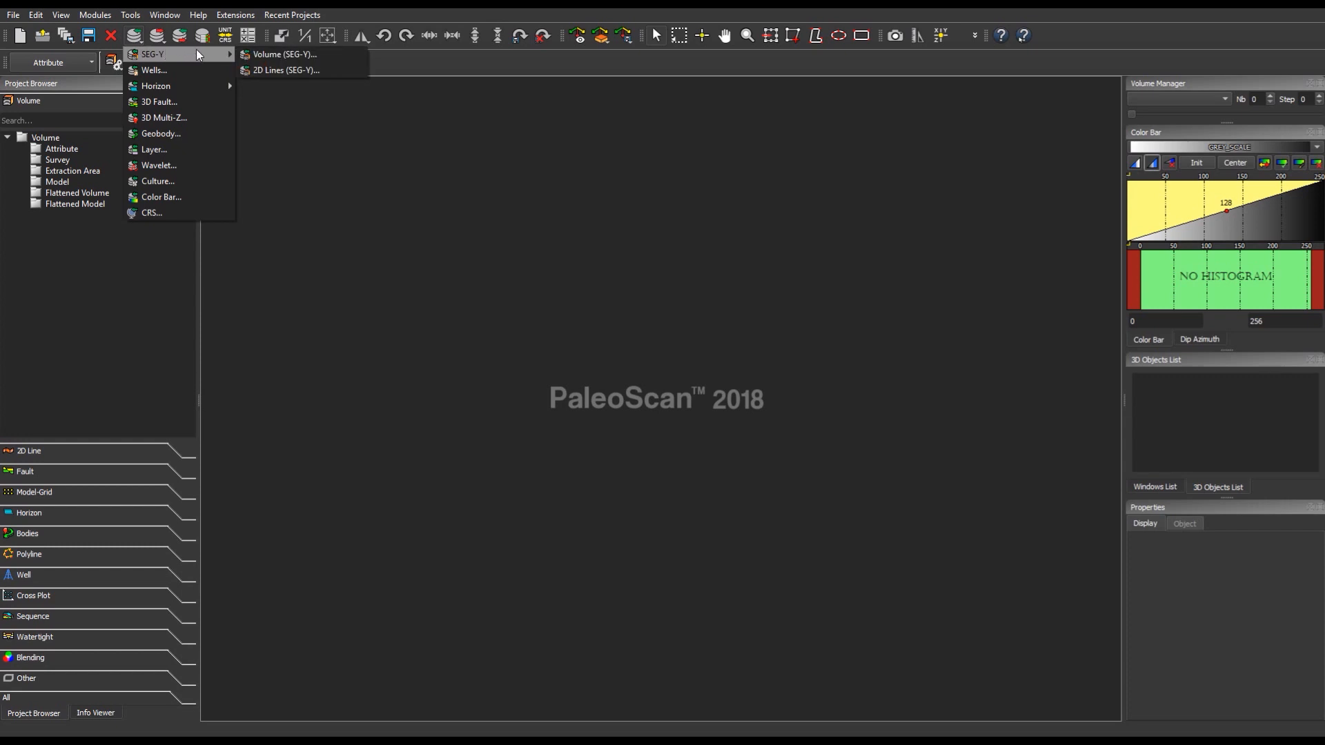
left_click(289, 72)
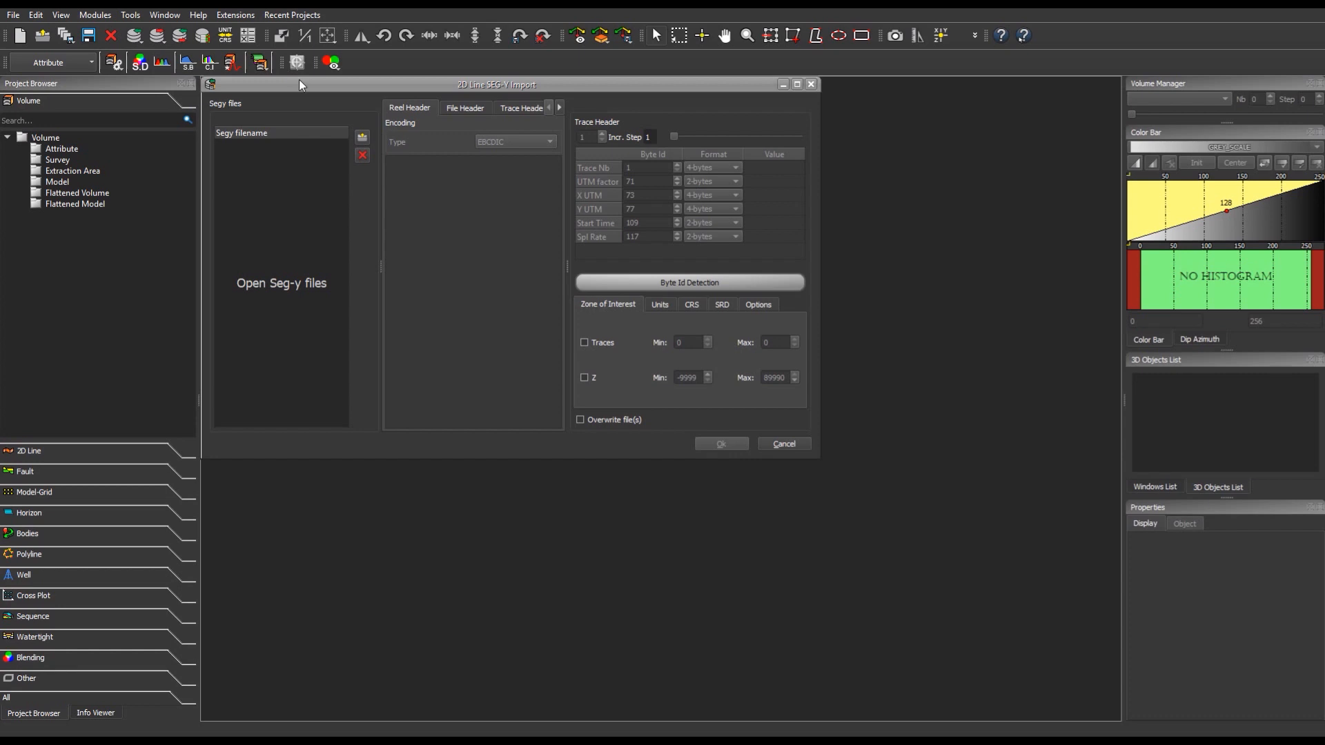
Load all eight SEG-Y files, BO_m101-1985_matched.sgy through BO_m138-1985_matched.sgy, from the Maui 2D SEG-Y folder
left_click(362, 140)
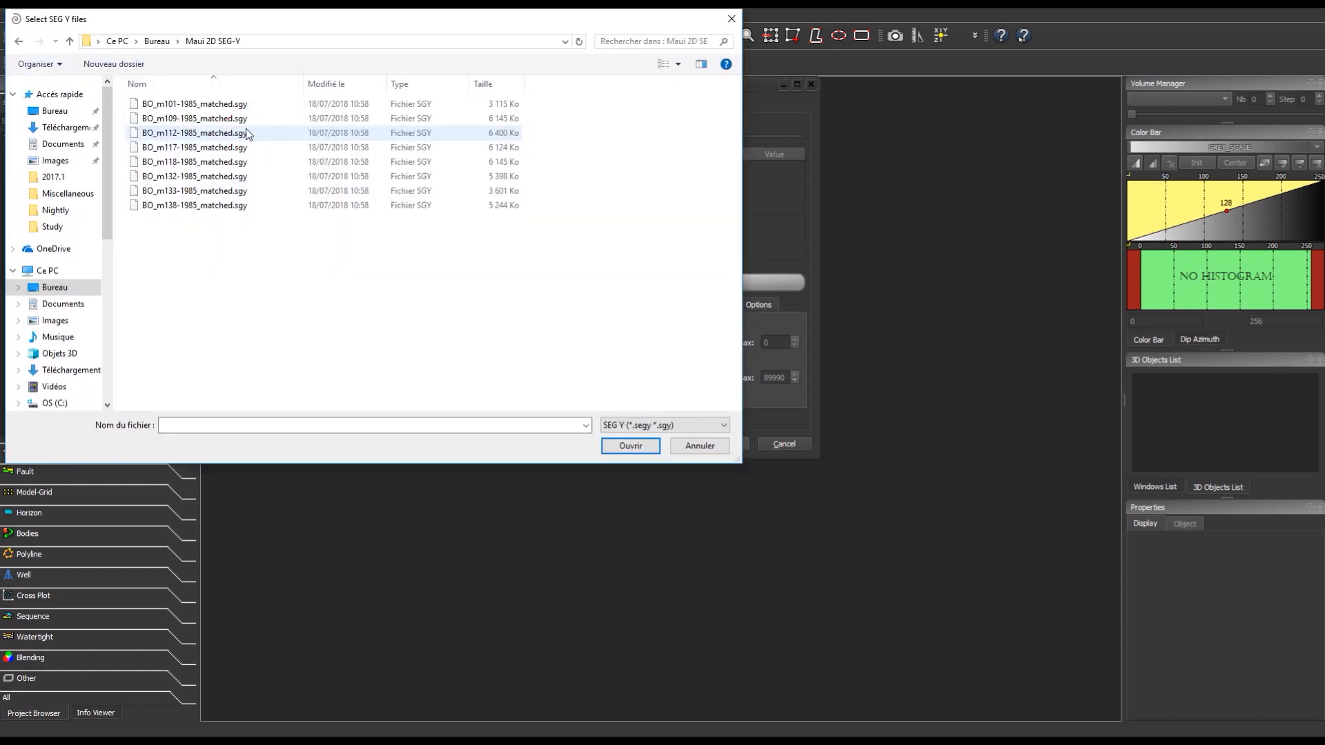
left_click(211, 107)
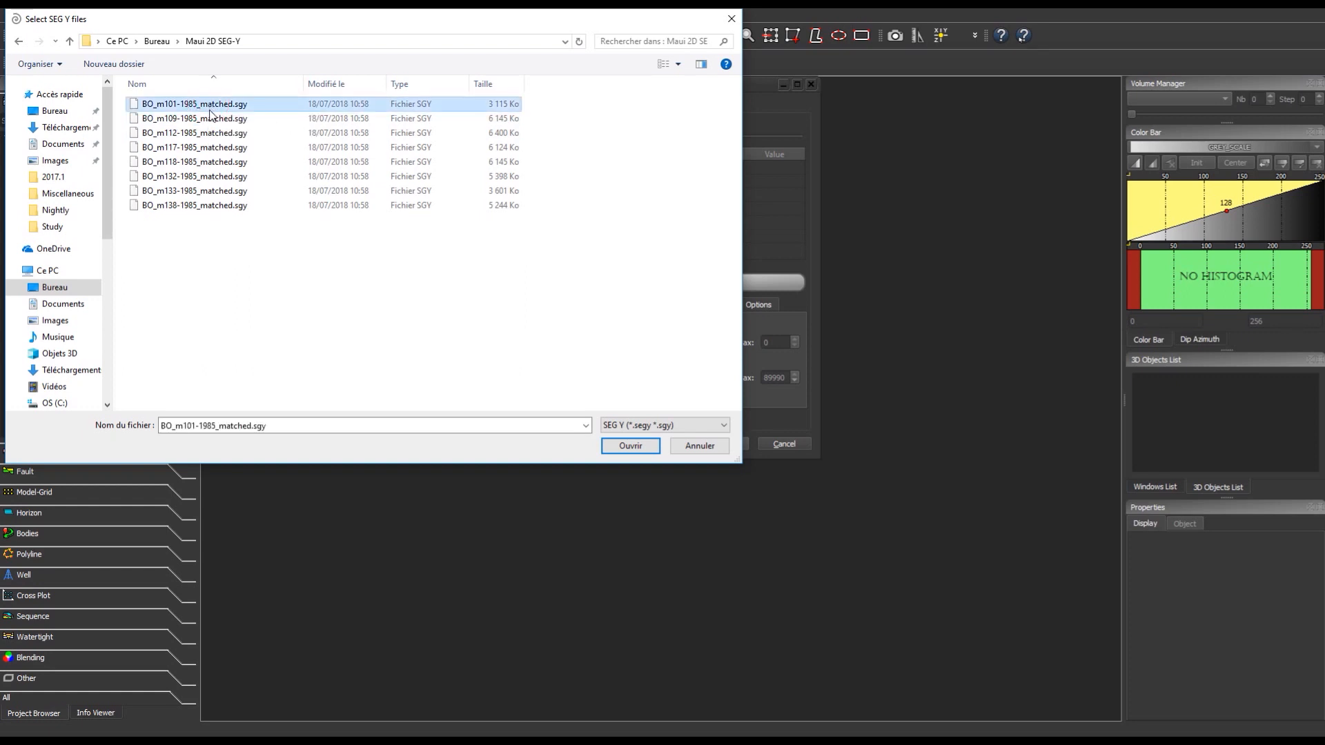
left_click(227, 207, "shift")
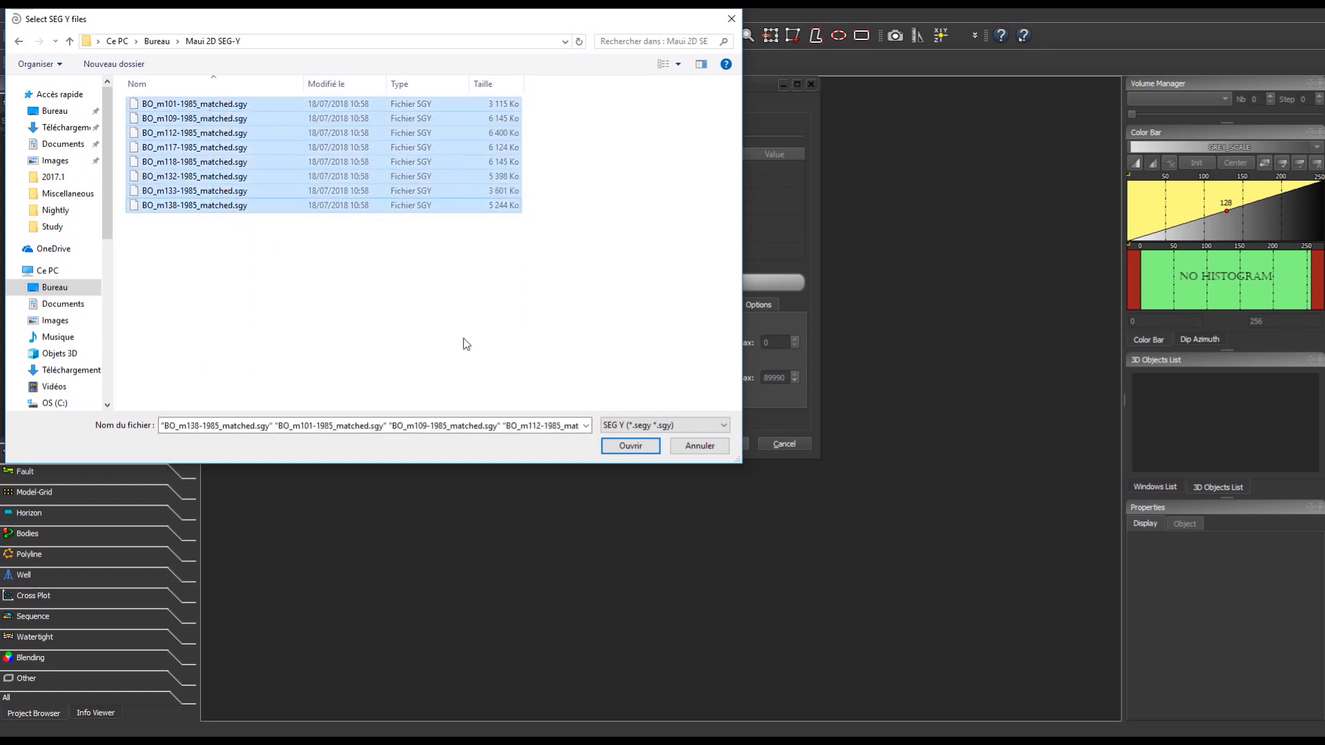
left_click(614, 447)
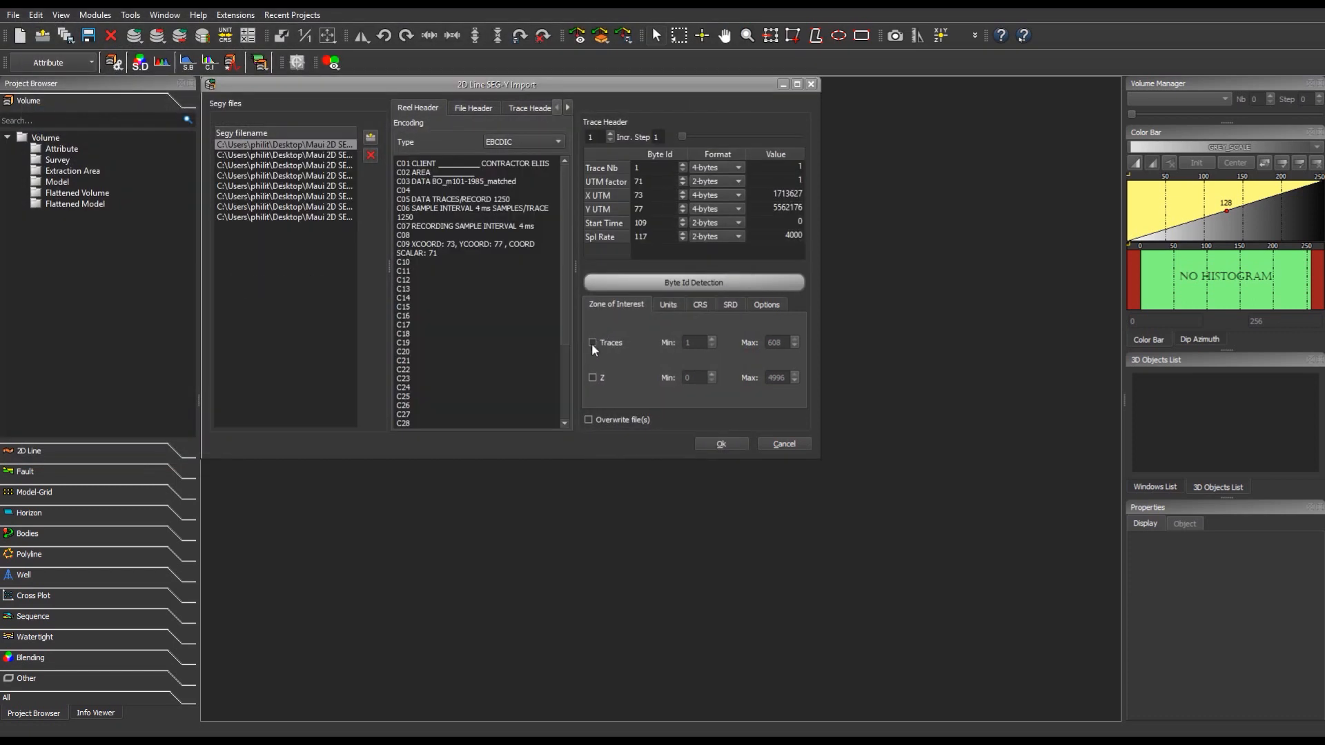
Review the zone of interest, units, CRS, SRD and sampling options, and run the import of the 2D lines
left_click(592, 342)
left_click(678, 305)
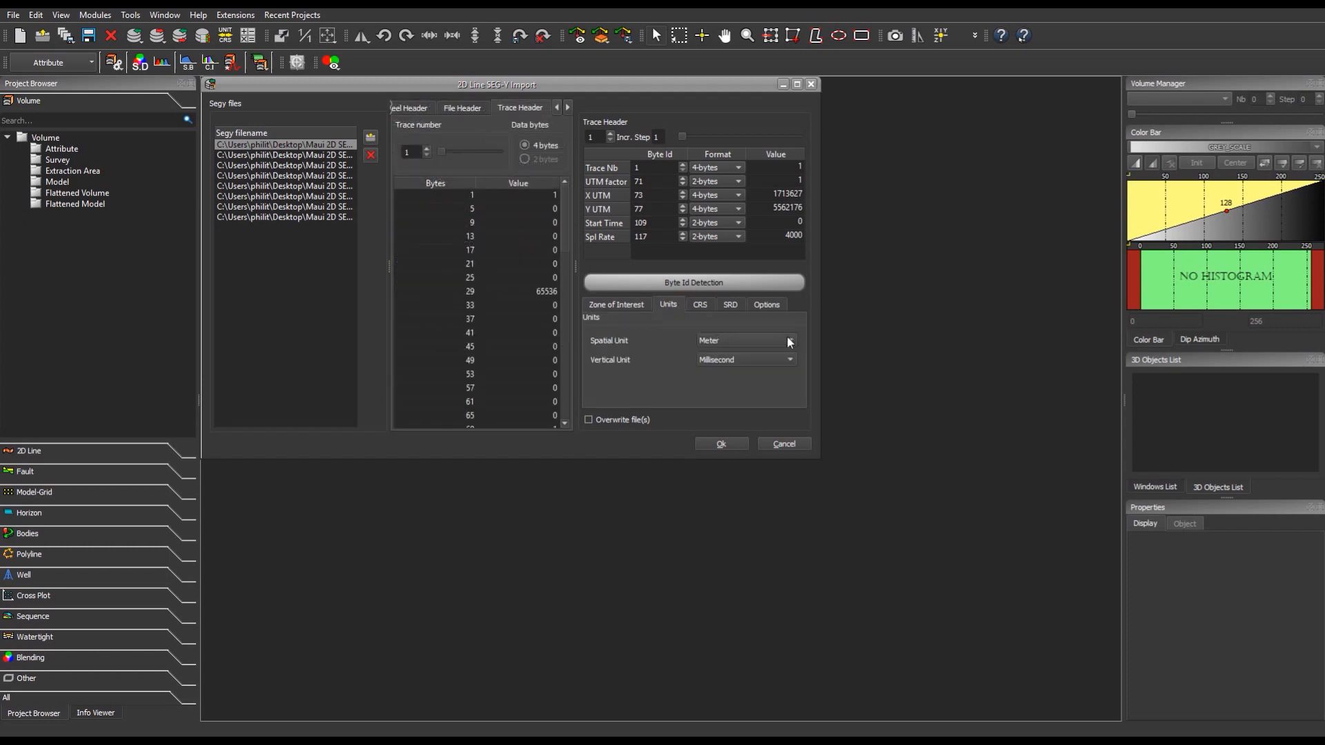
left_click(699, 306)
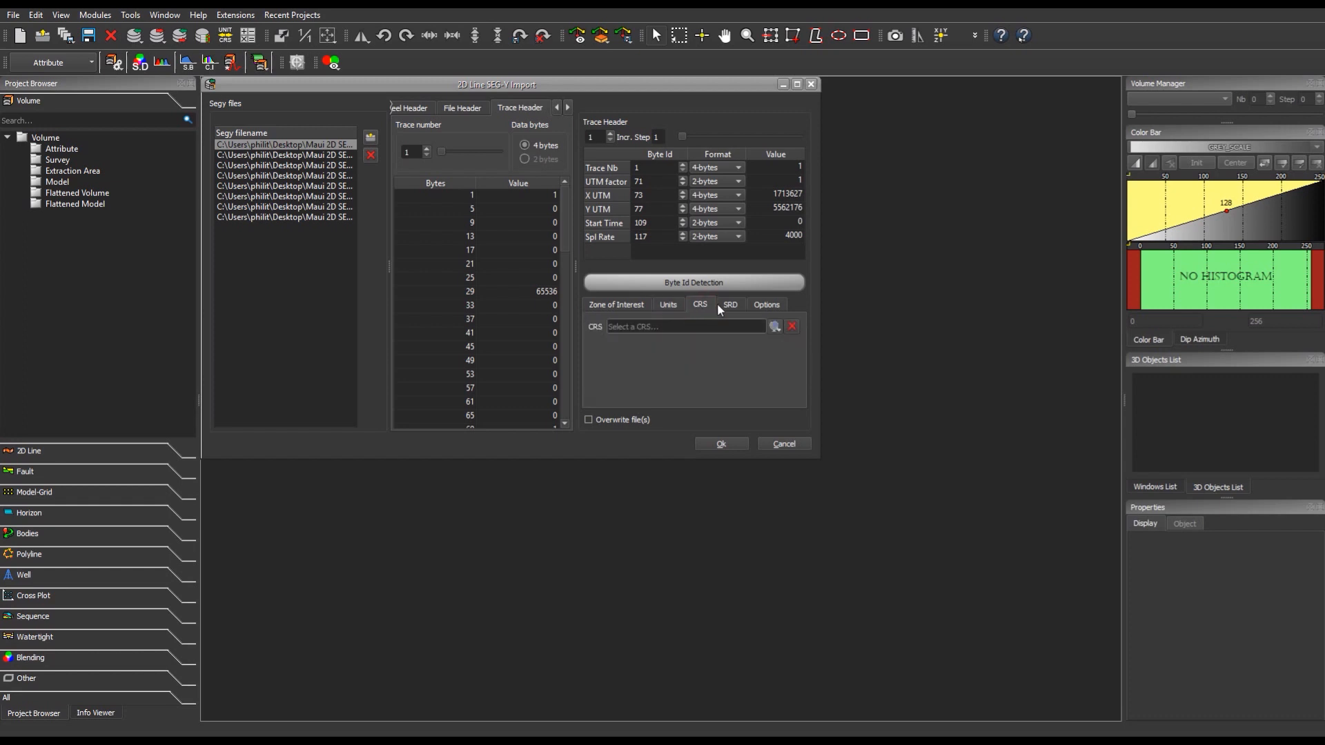
left_click(730, 305)
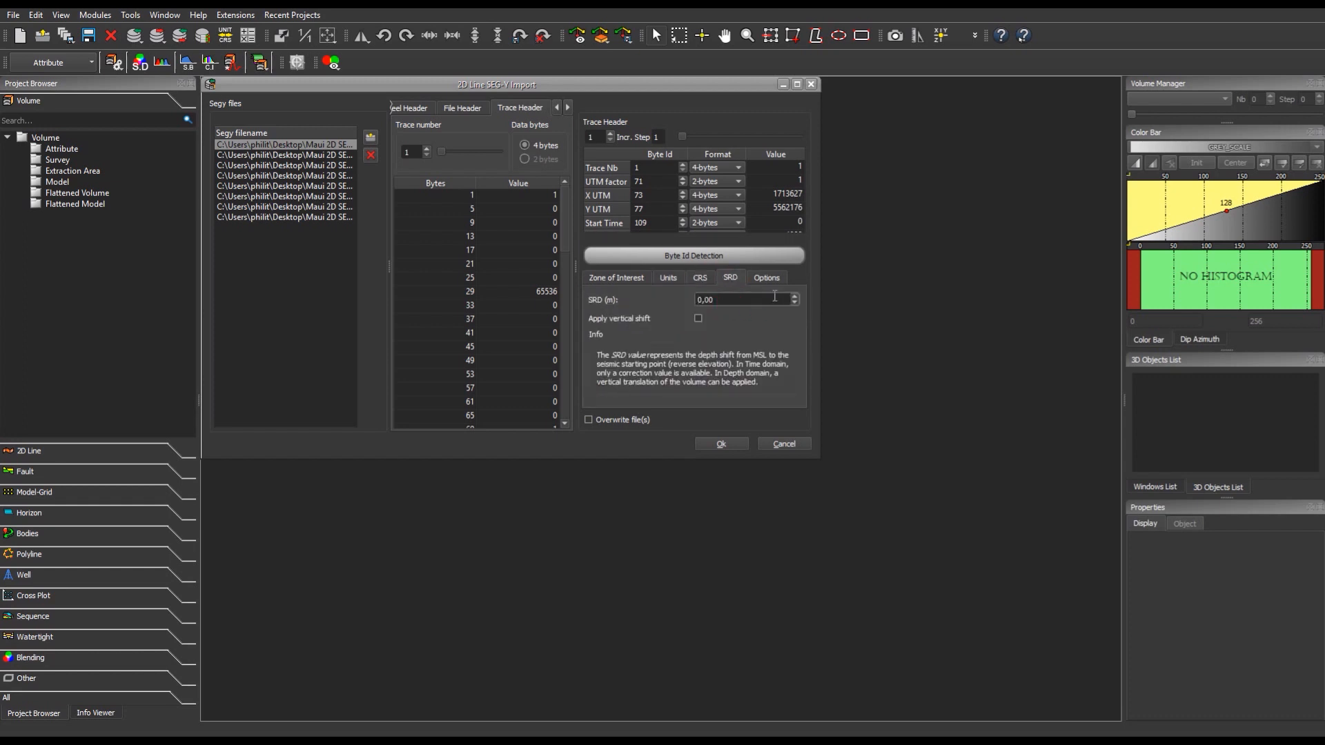
left_click(767, 278)
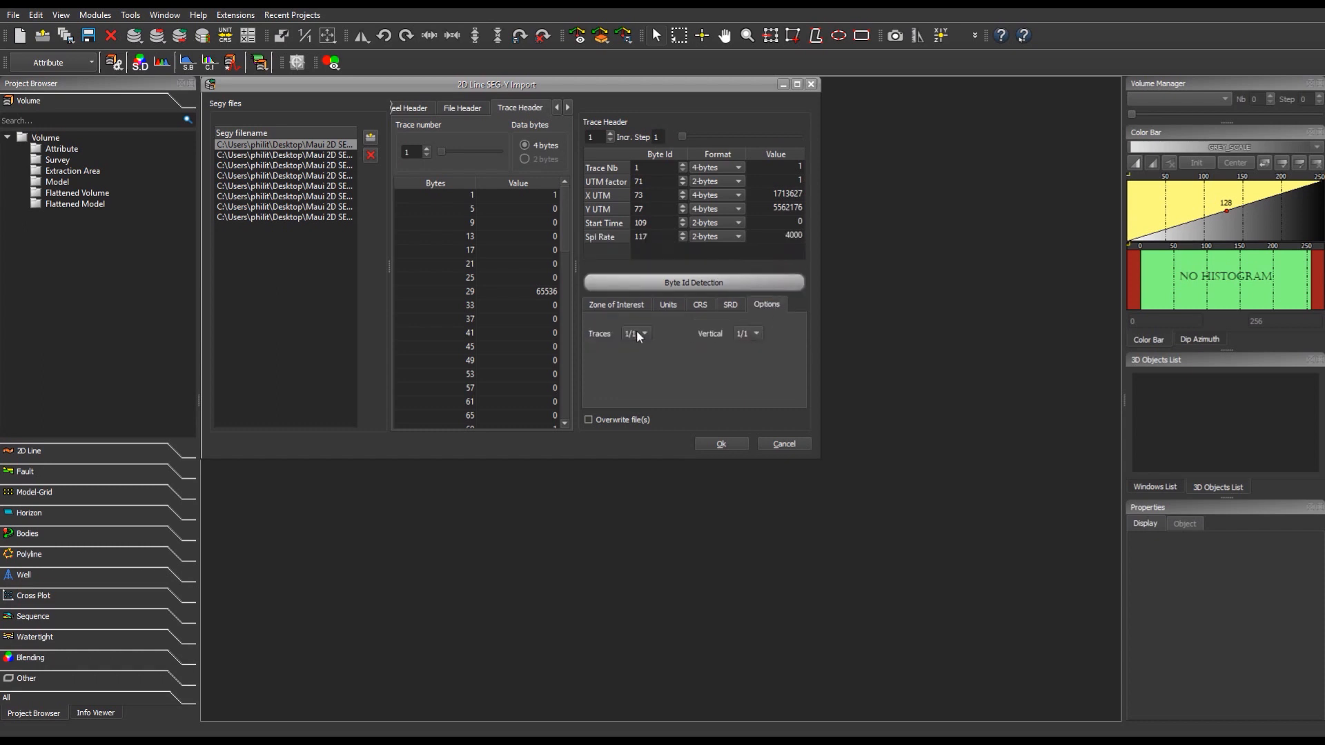
left_click(722, 443)
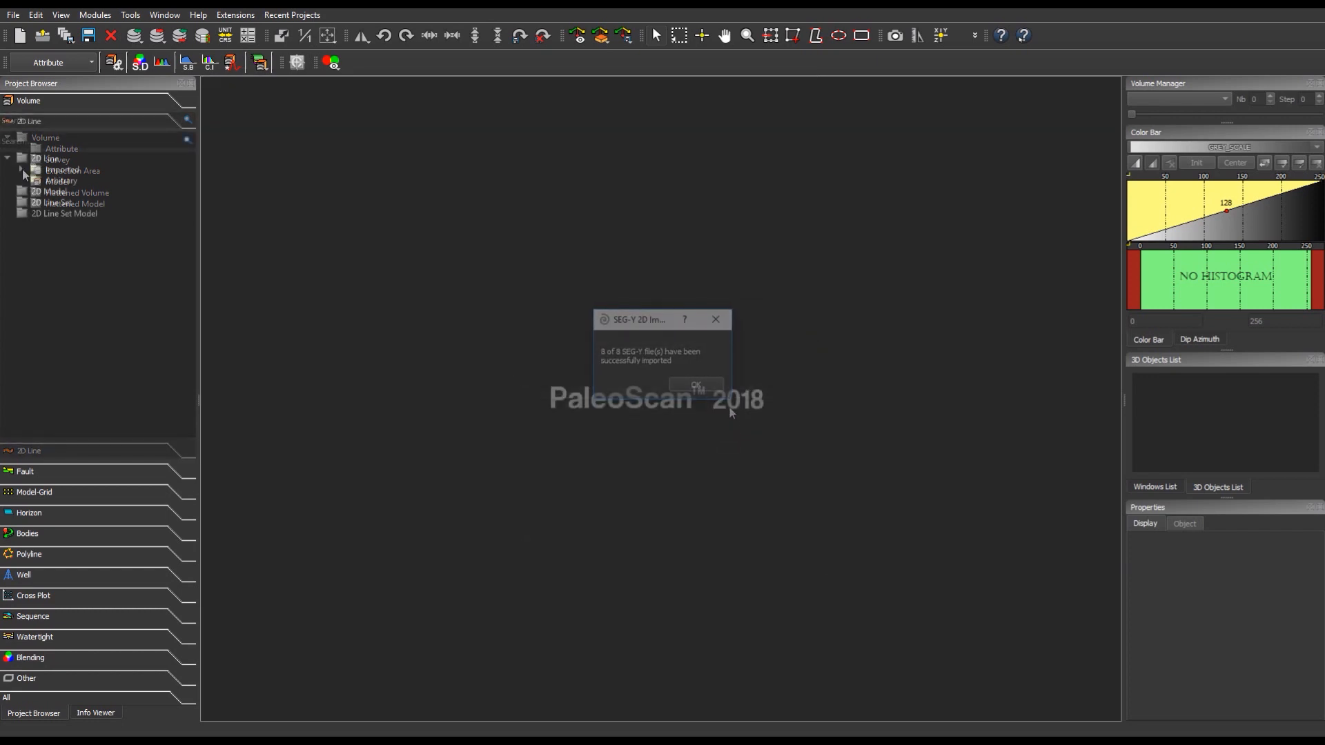
Select all eight imported 2D lines in the project and start creating a new 2D line set from them
left_click(20, 169)
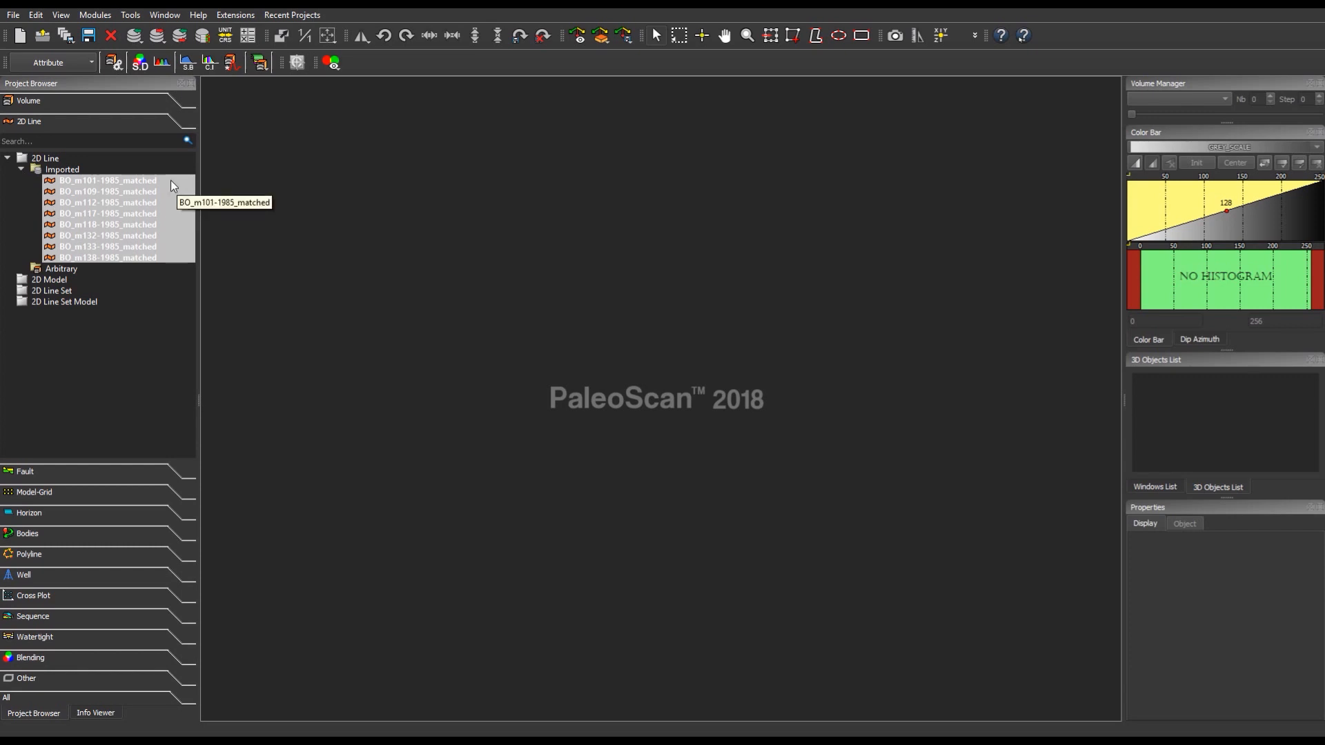
double_click(139, 181)
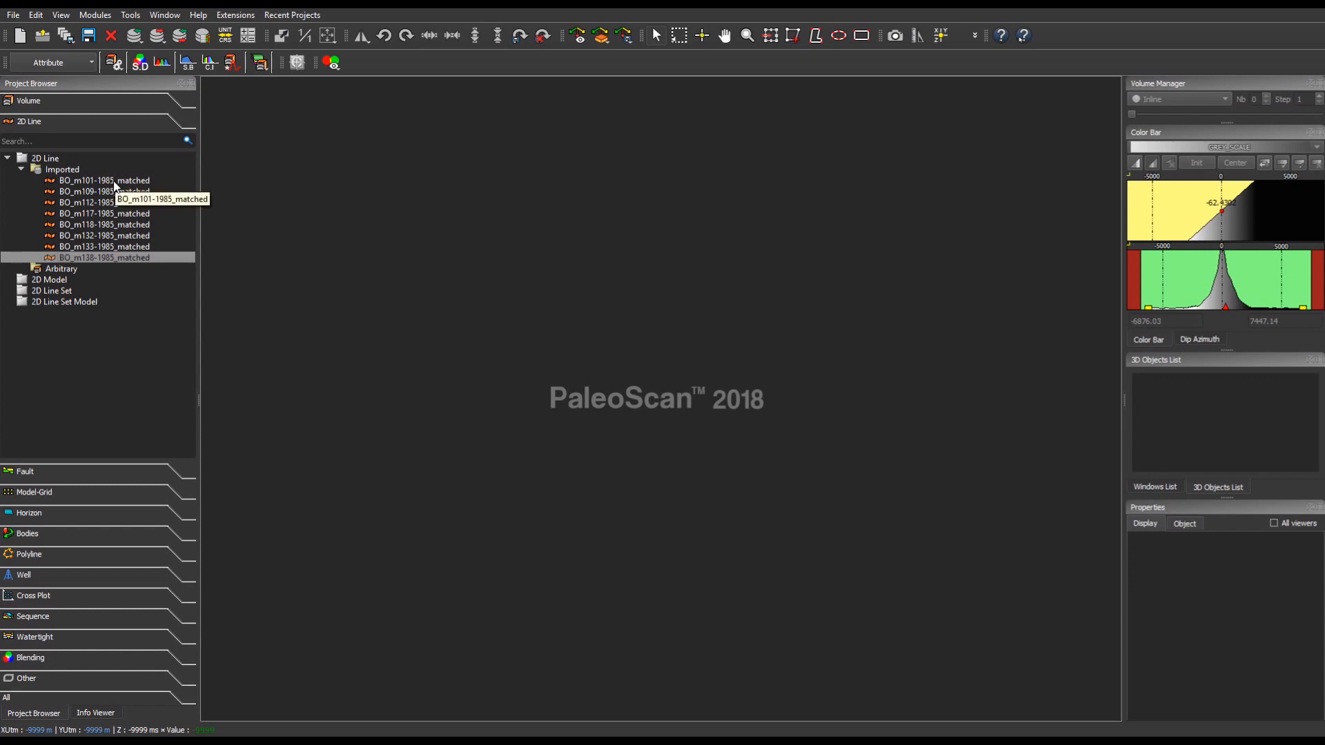
left_click(113, 180, "shift")
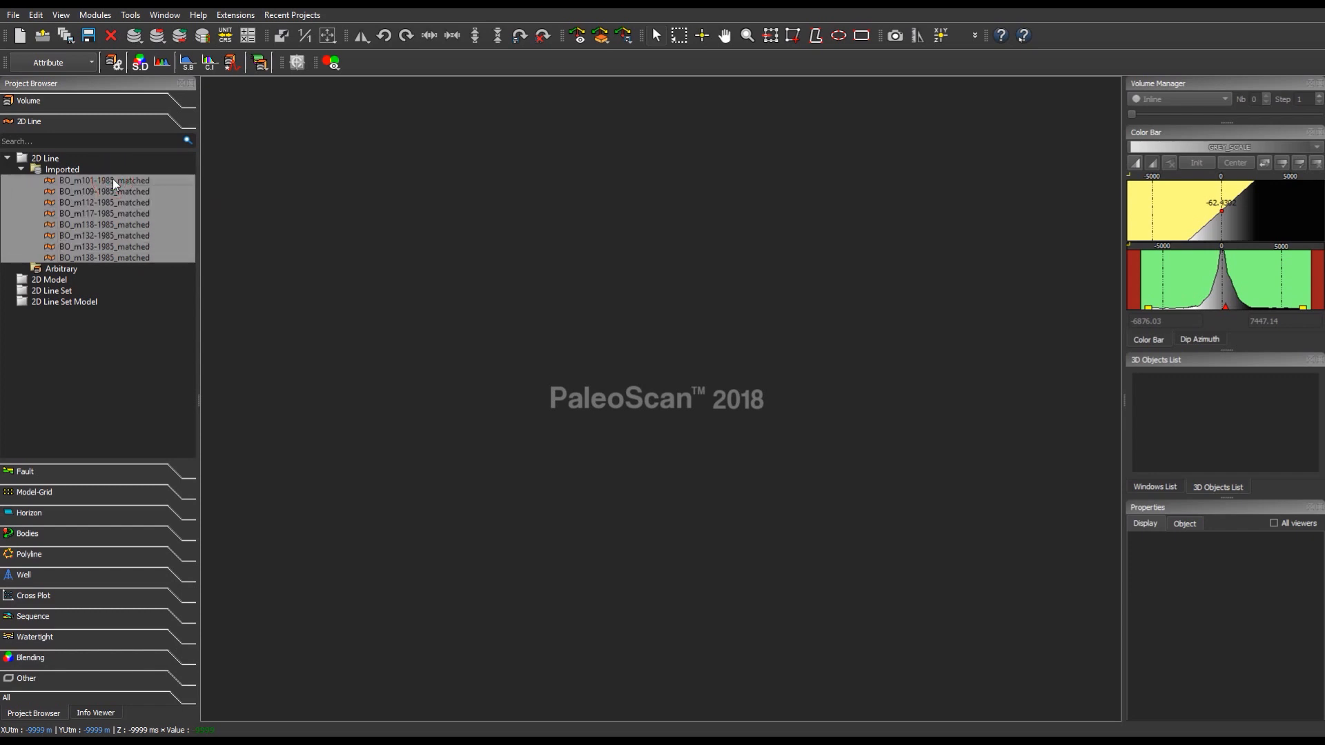
right_click(113, 179)
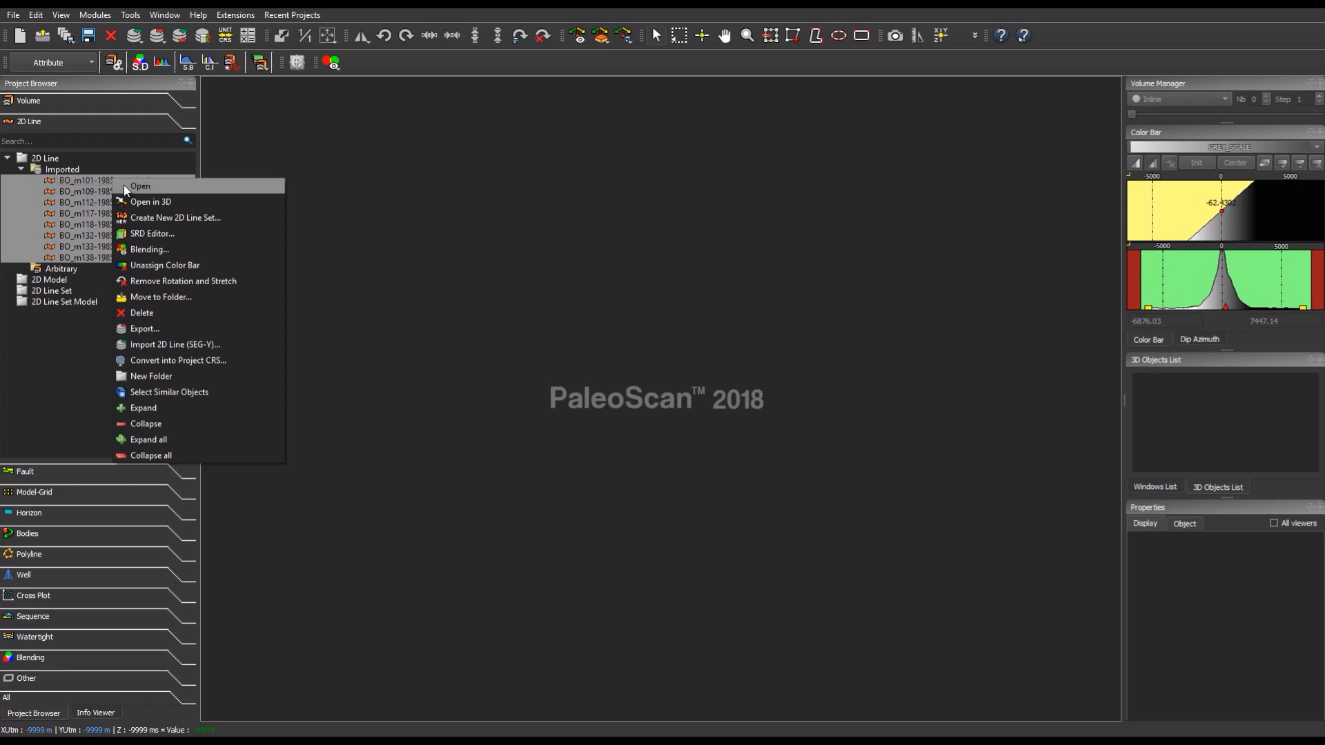
left_click(231, 217)
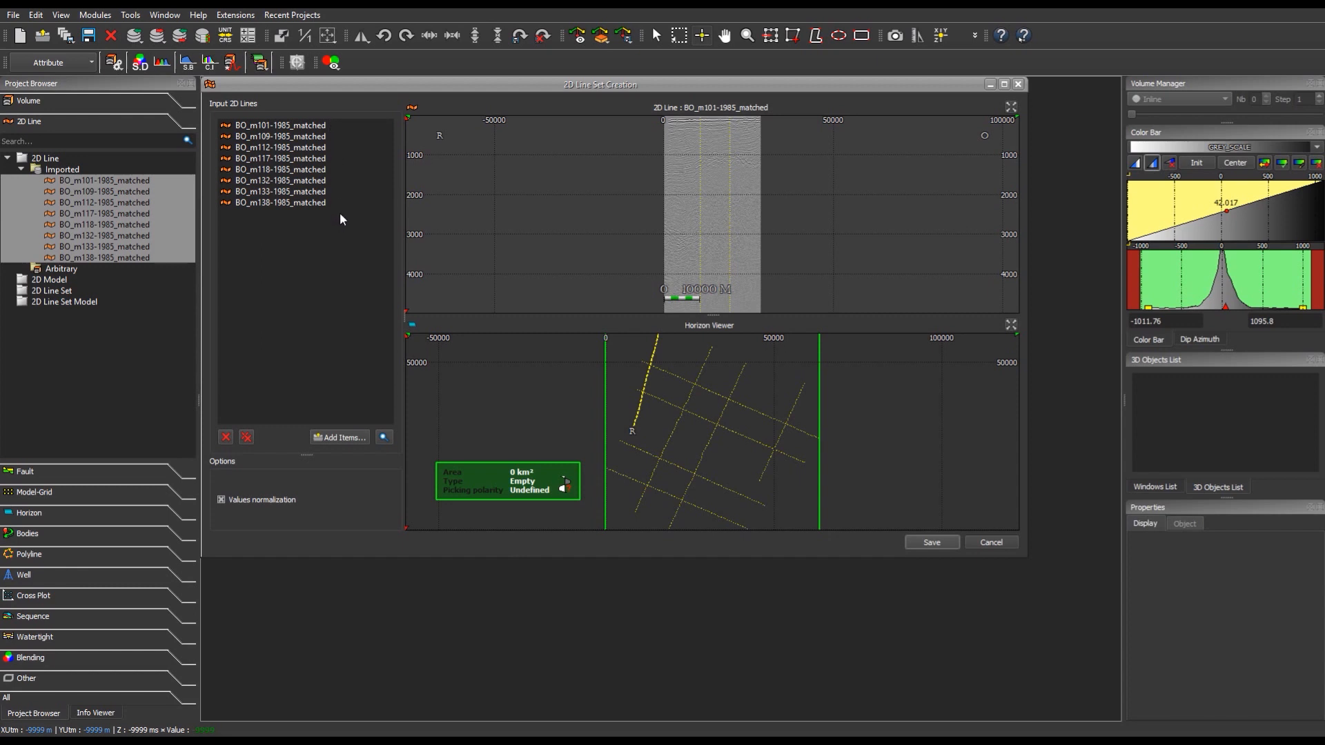
Preview the seismic sections of several input lines, including m101, m117 and m133, by picking them on the base map
left_click(729, 145)
scroll(729, 145, "up", 5)
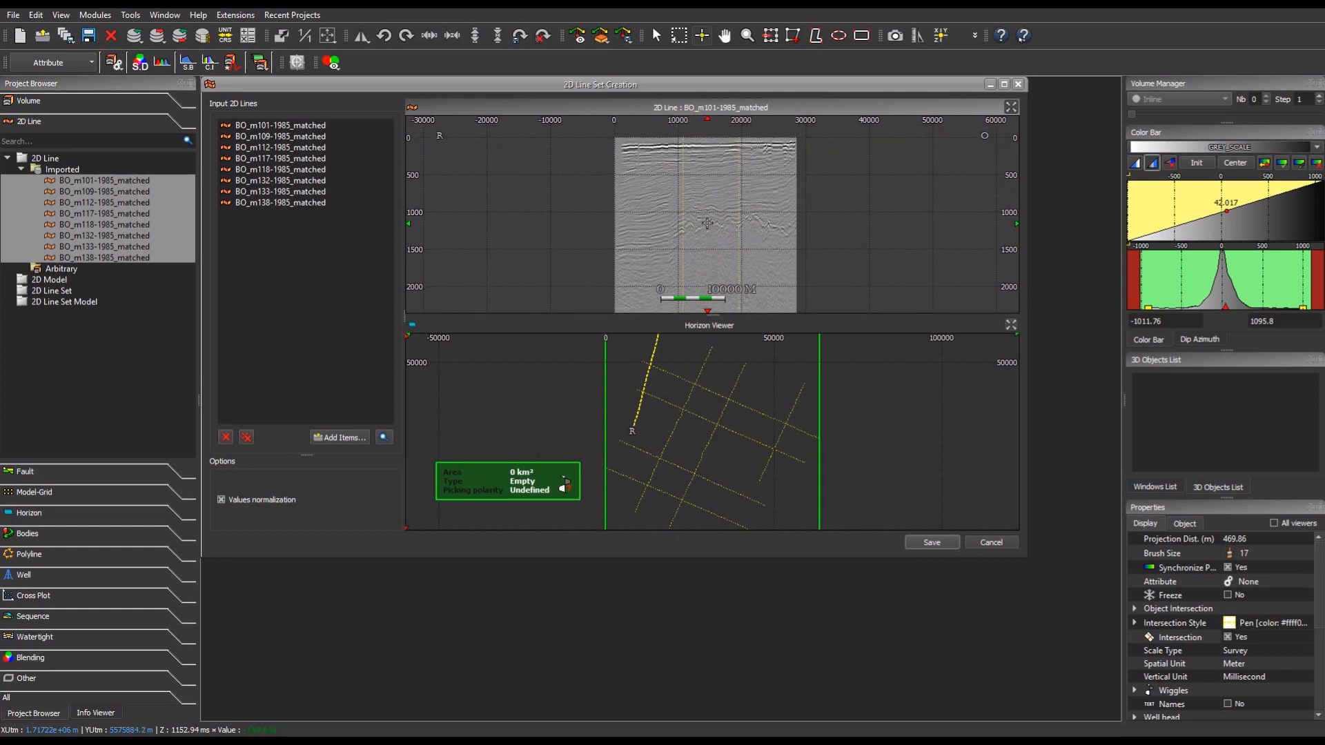
left_click(721, 436)
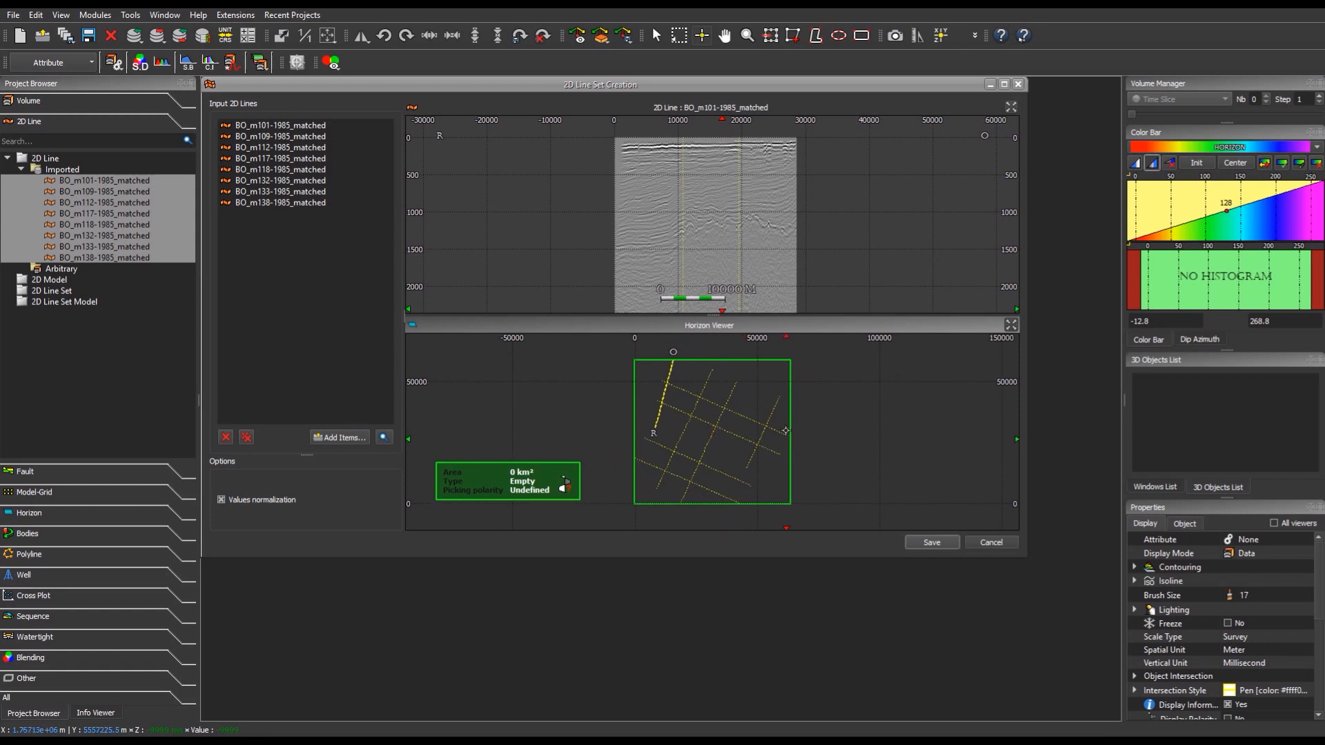
left_click(697, 414)
left_click(699, 405)
left_click(721, 410)
left_click(763, 428)
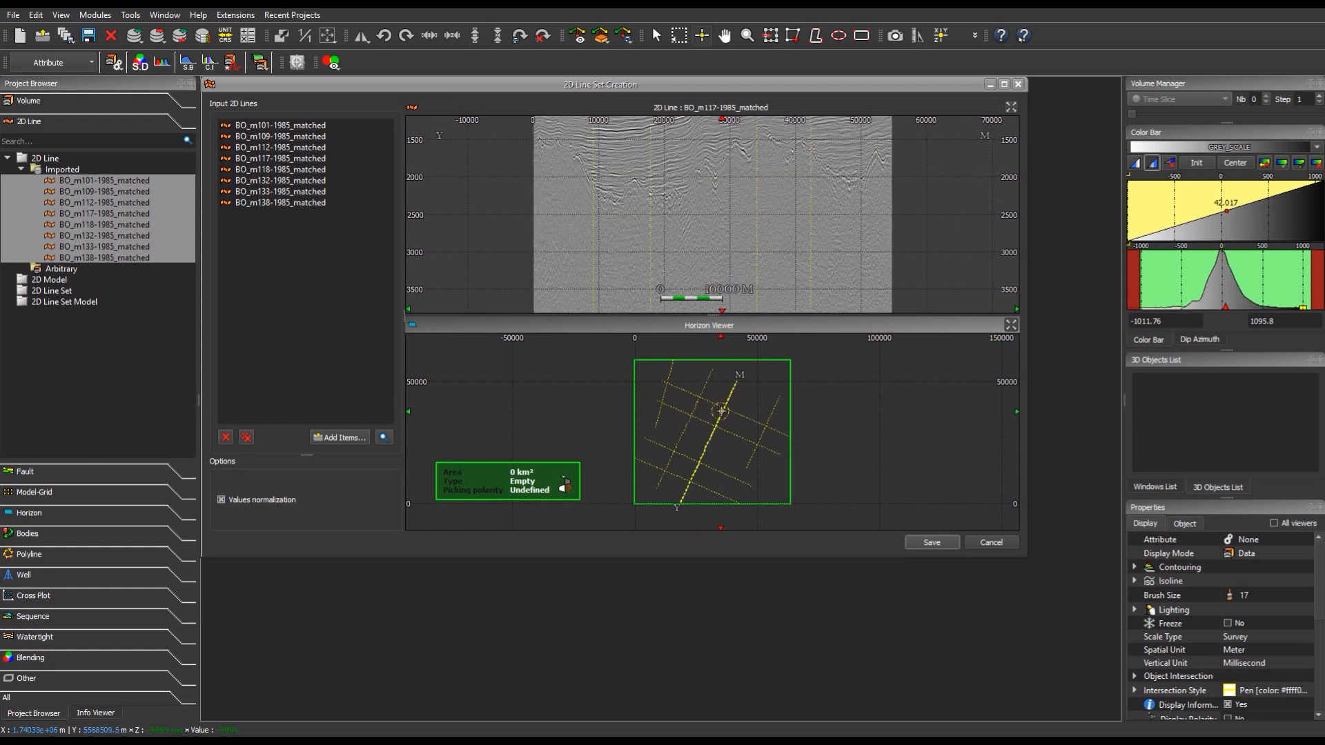
Compare the section without values normalization, re-enable normalization, and save the 2D line set as Set_BO_example
left_click(221, 499)
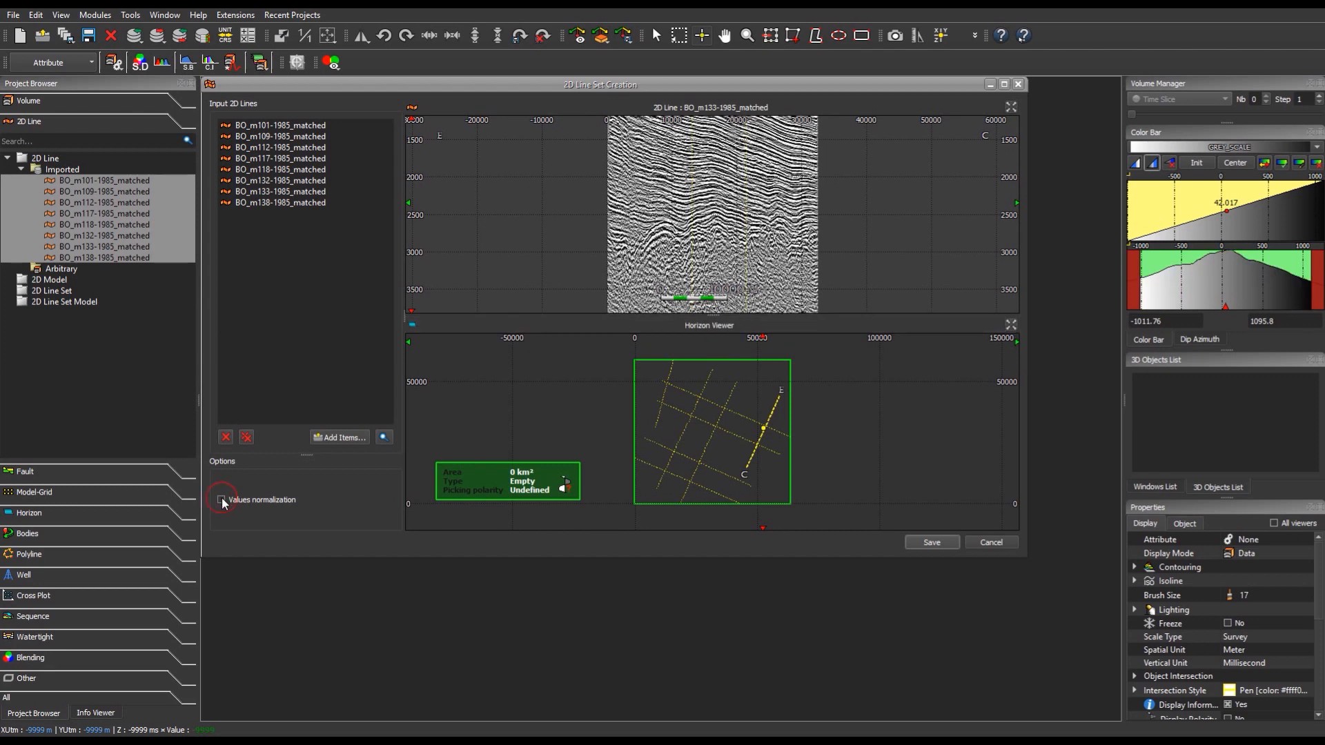
left_click(221, 499)
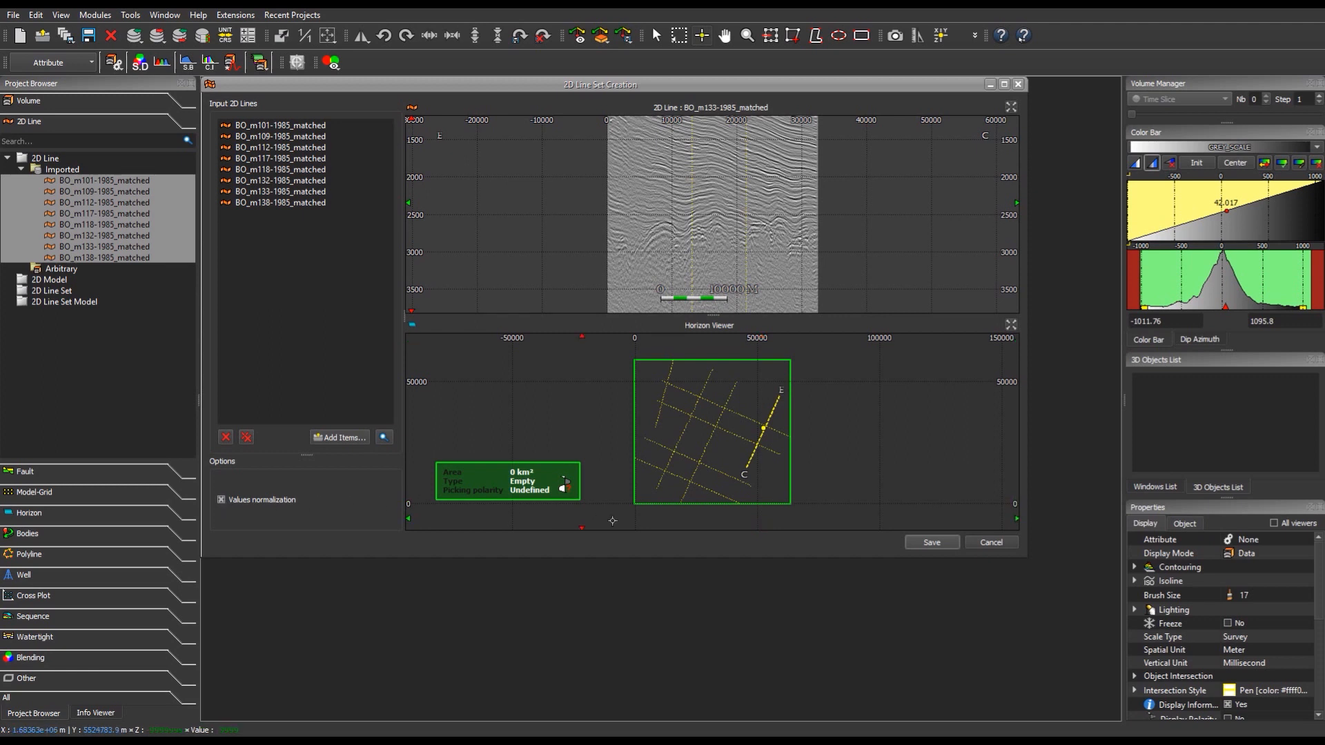
left_click(930, 544)
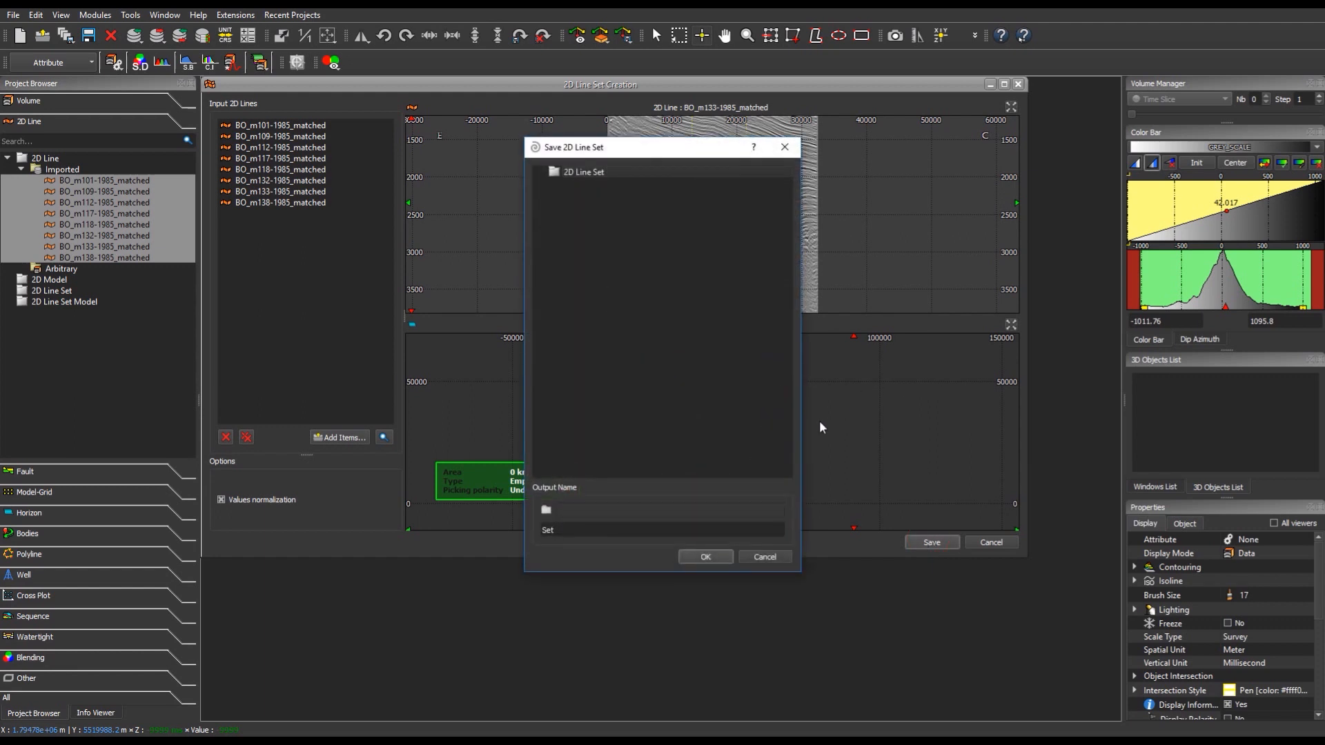
left_click(705, 556)
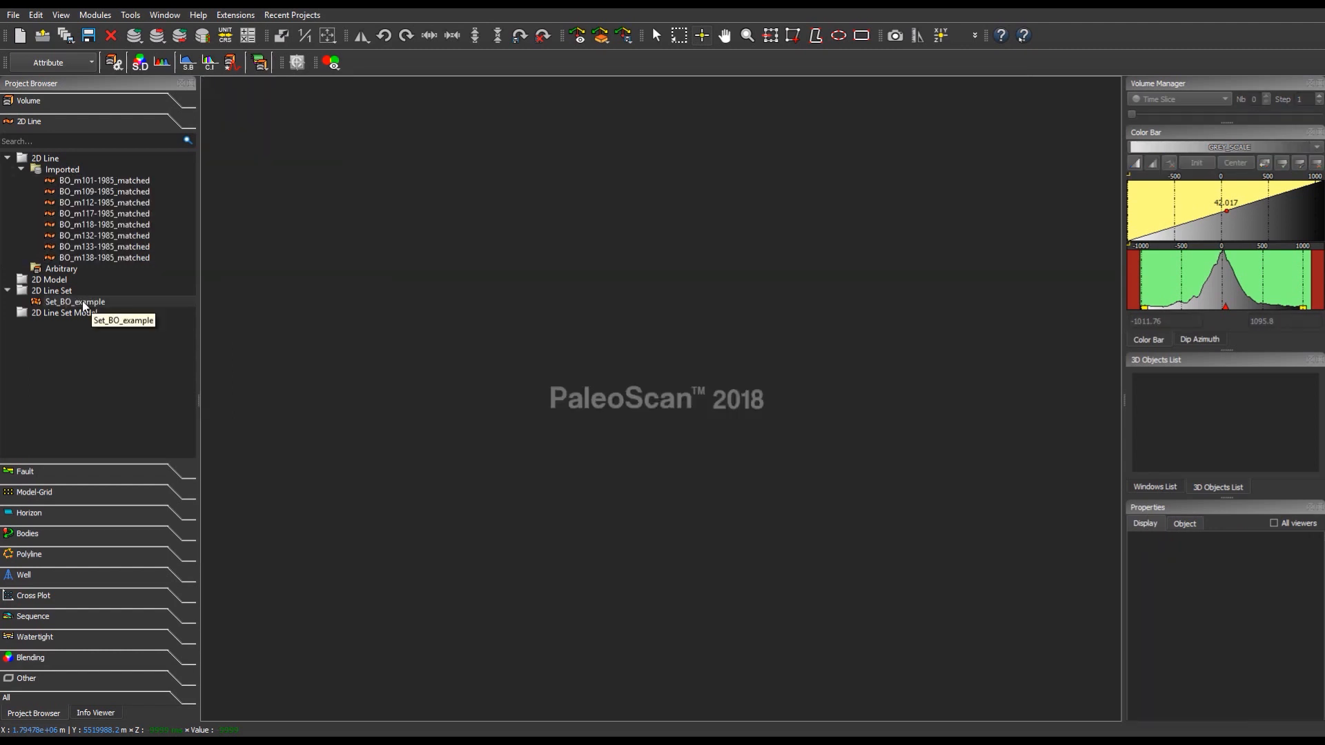
Open the 2D line set Set_BO_example in the multi-section viewer
left_click(84, 304)
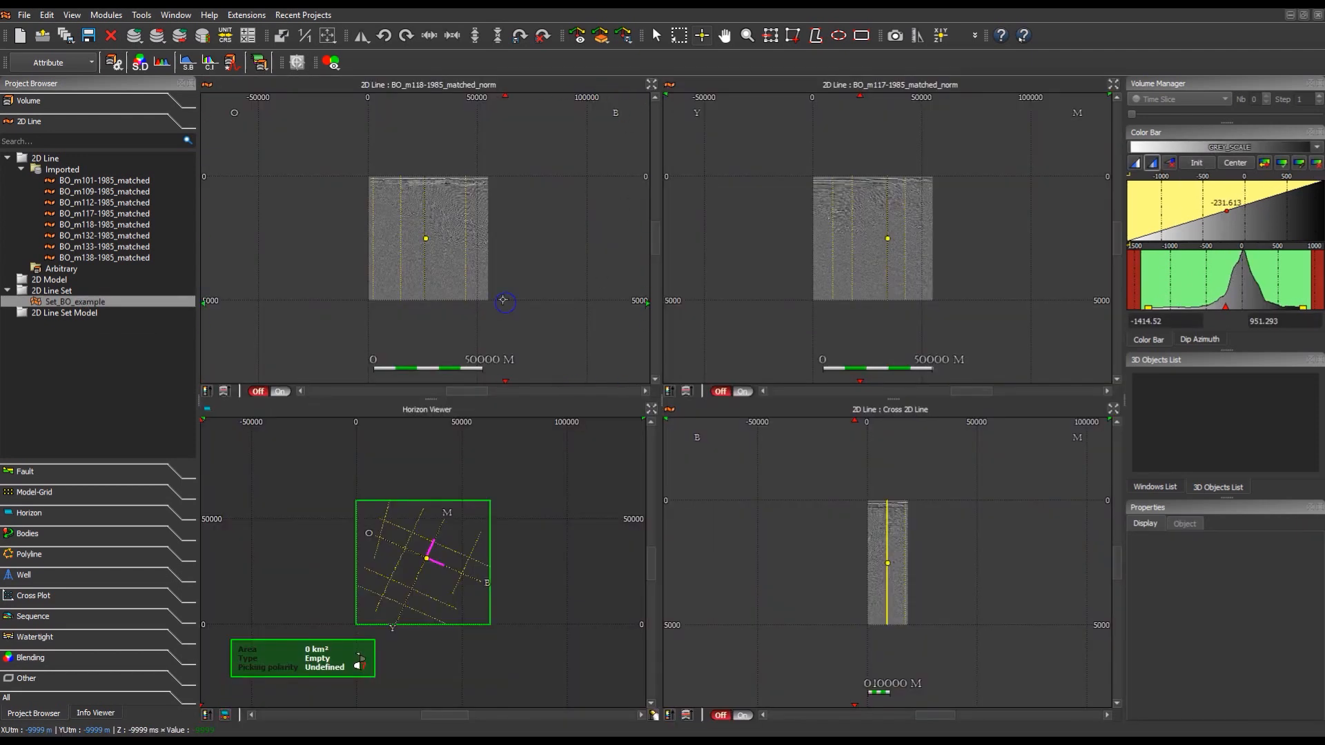
scroll(504, 299, "up", 3)
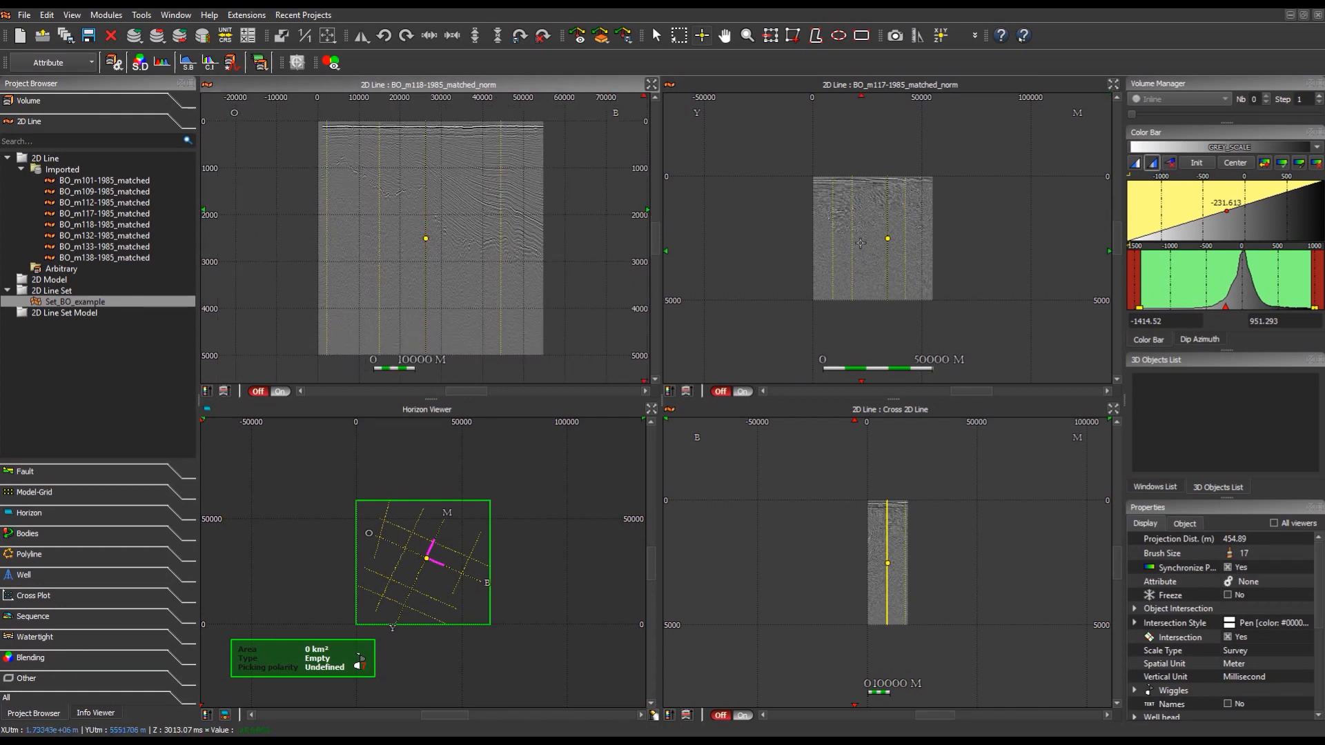
scroll(862, 249, "up", 3)
scroll(880, 535, "up", 3)
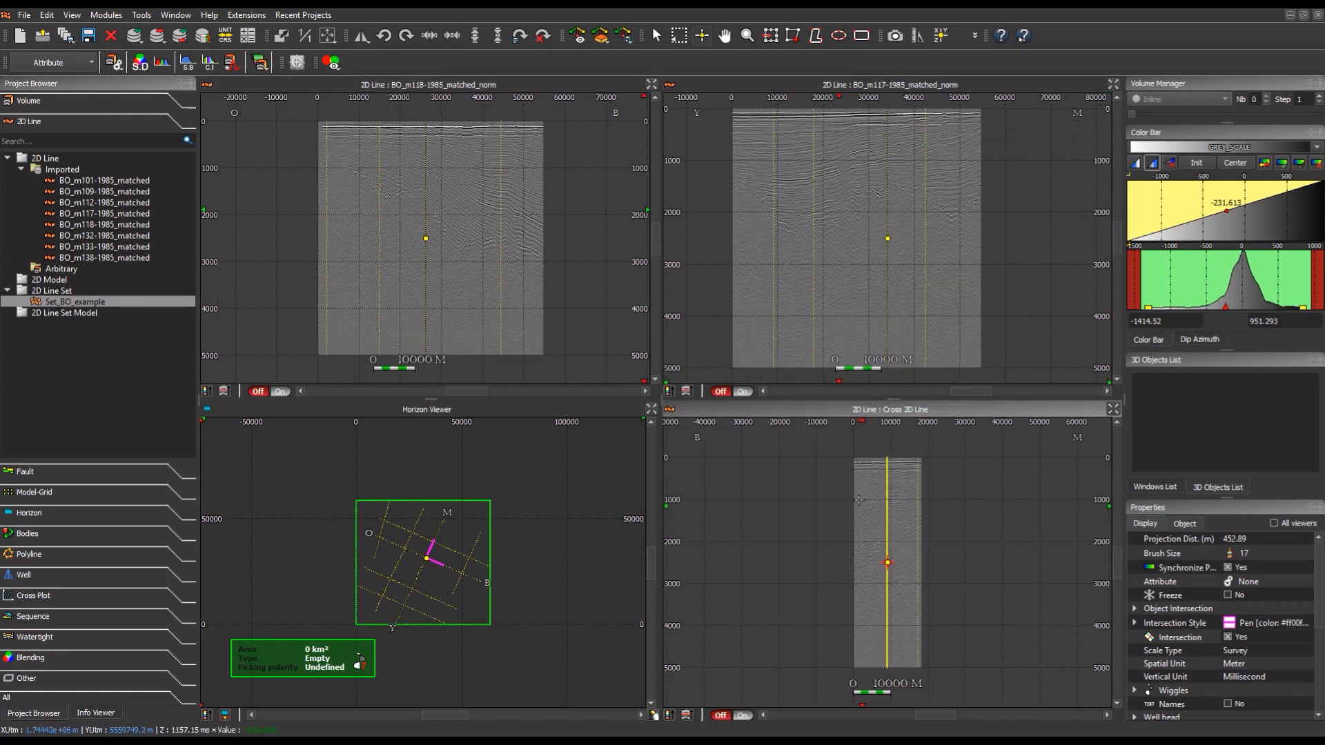
scroll(1213, 221, "down", 1)
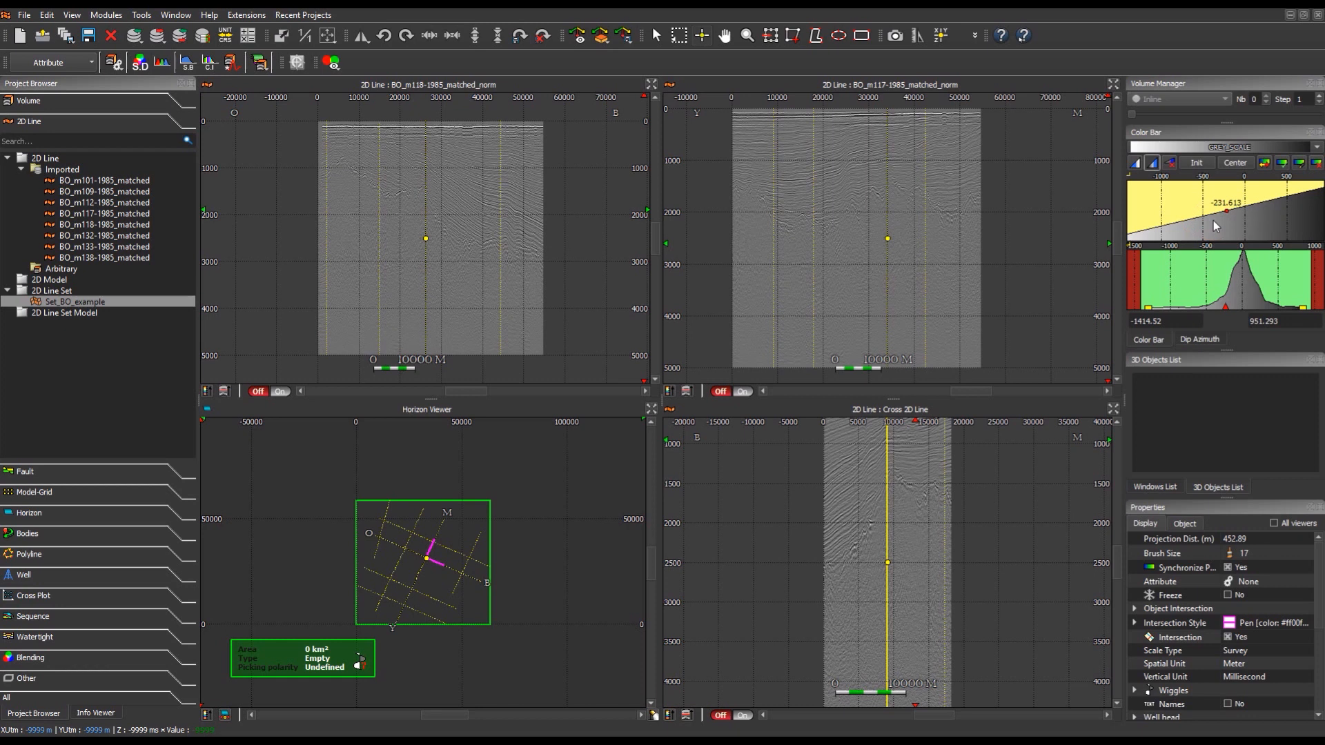
Increase the contrast of the greyscale color bar for the sections and shift its midpoint to about -92
scroll(1213, 221, "up", 5)
scroll(1213, 221, "down", 2)
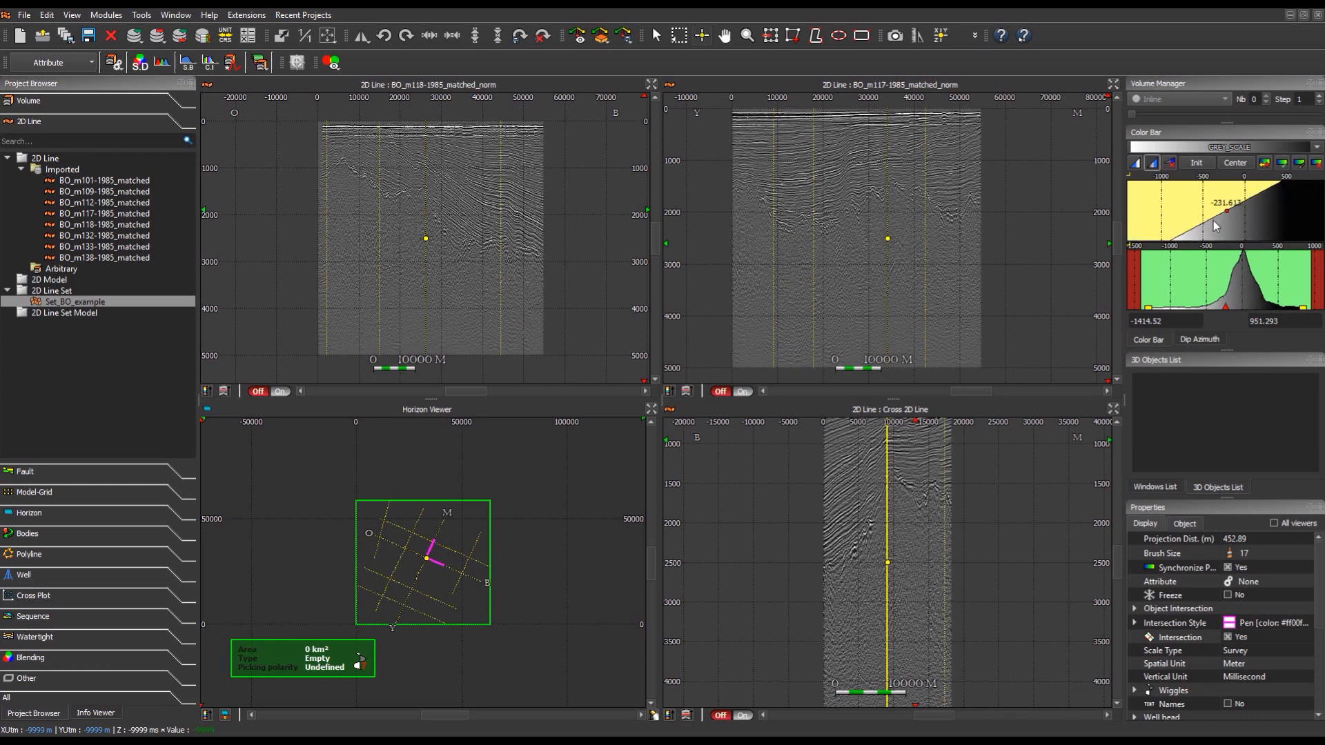
left_click_drag(1238, 226, 1240, 225)
Examine the set's seismic sections and their cross lines at several line intersections picked on the base map
scroll(917, 237, "up", 3)
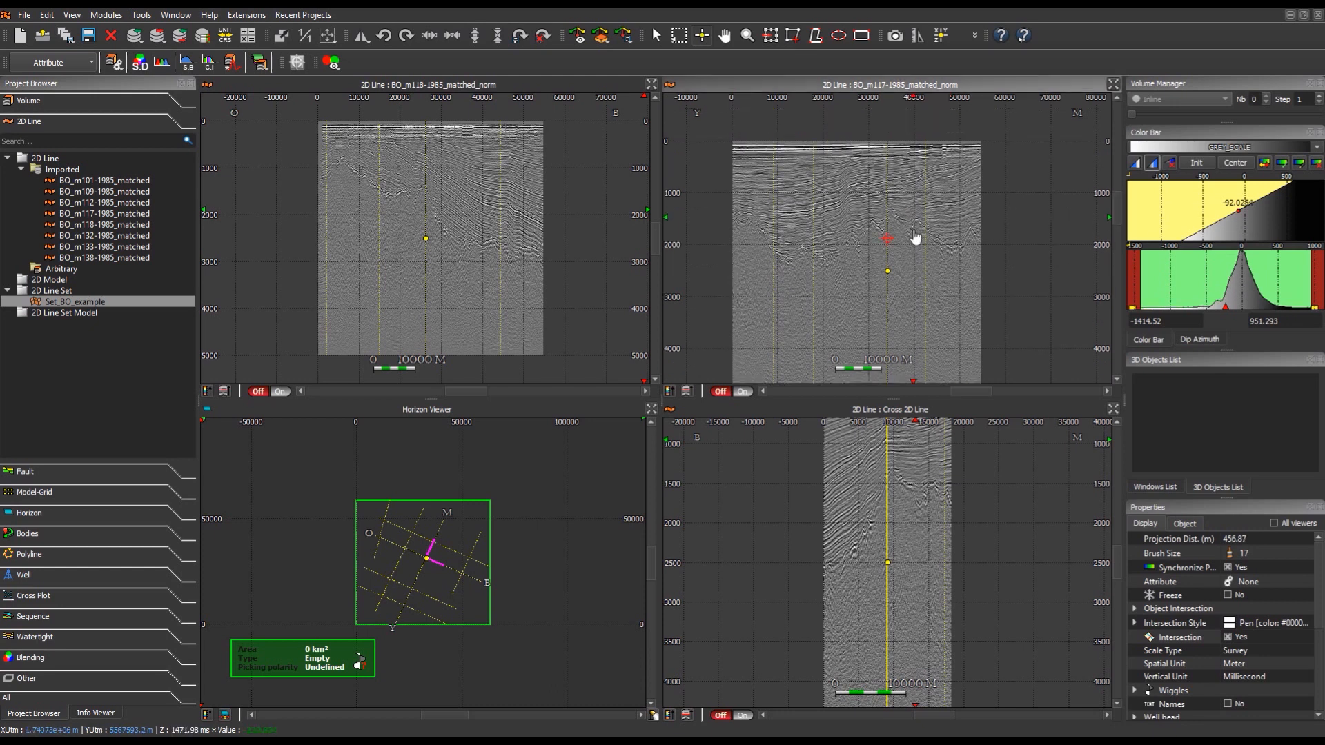
scroll(877, 224, "up", 2)
left_click_drag(853, 483, 851, 520)
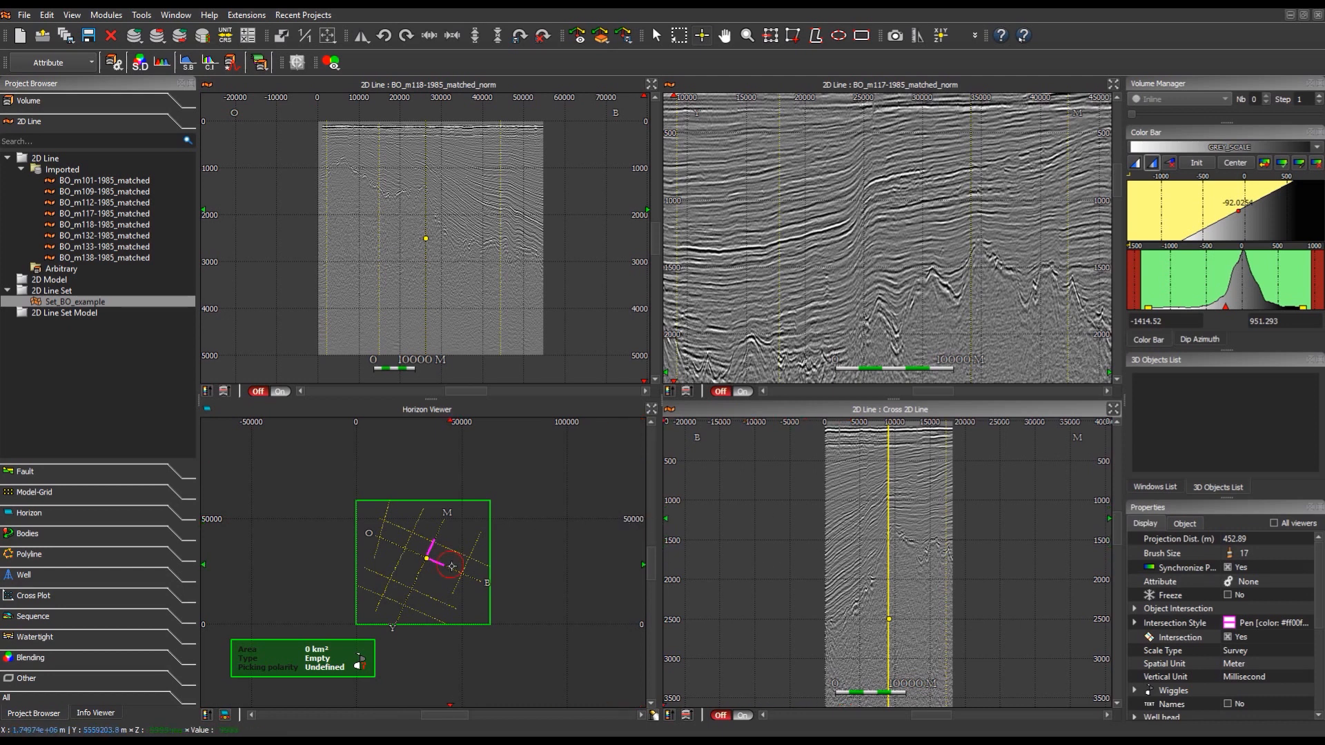
left_click(461, 570)
left_click(461, 571)
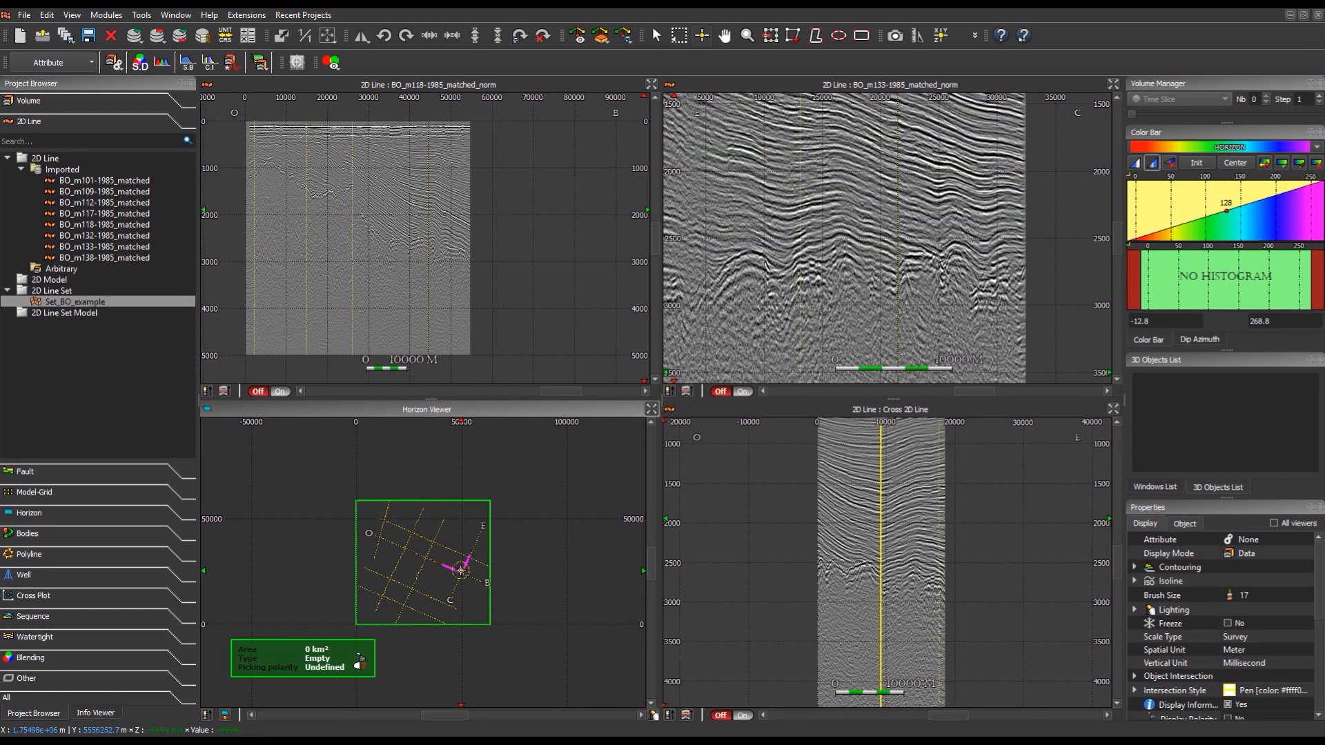
left_click(466, 556)
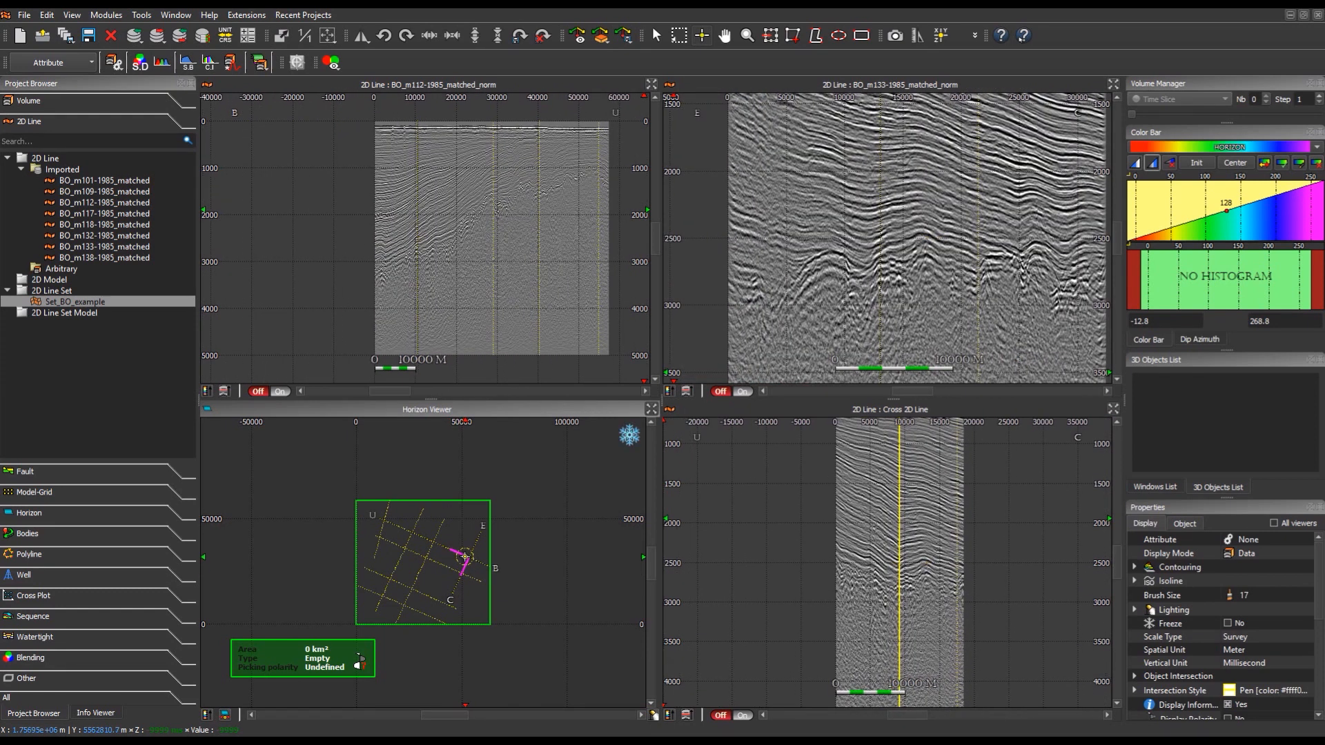
left_click(421, 586)
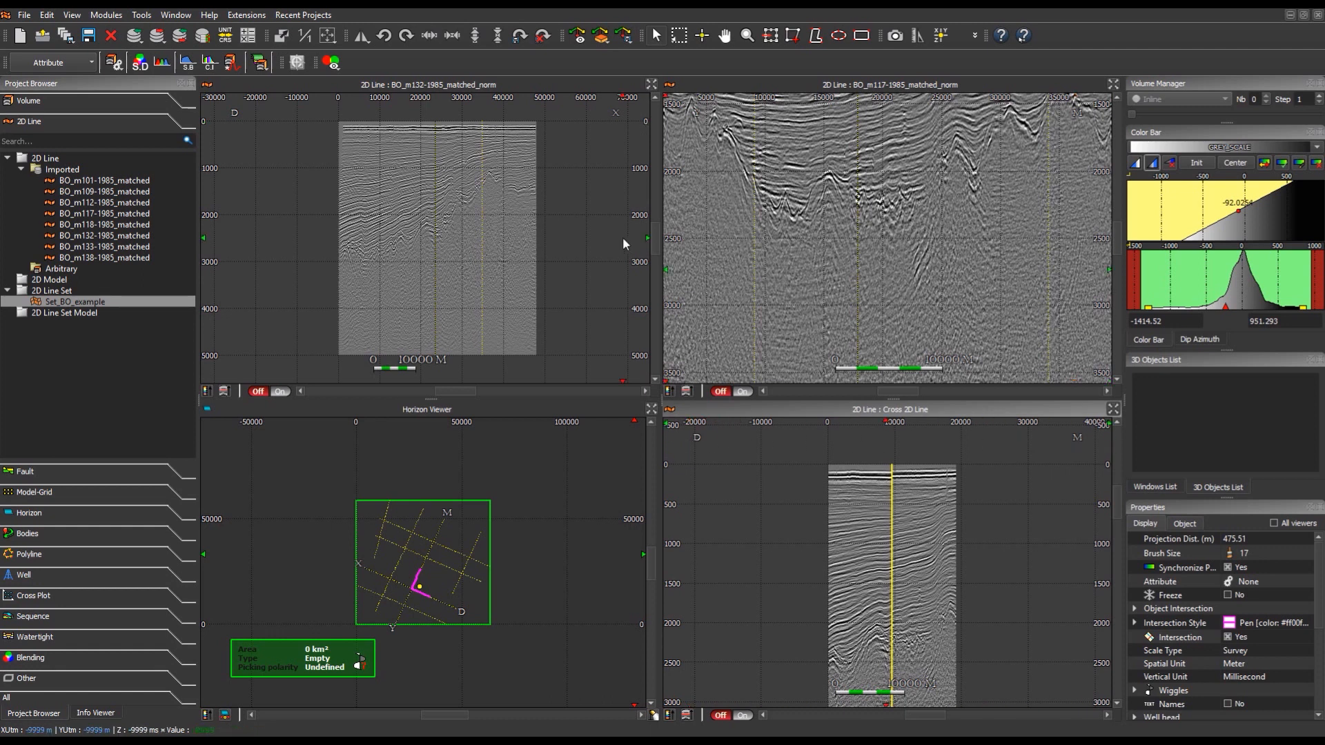
Enlarge the section of line BO_m132-1985_matched_norm to fill the viewer and examine it
left_click(651, 83)
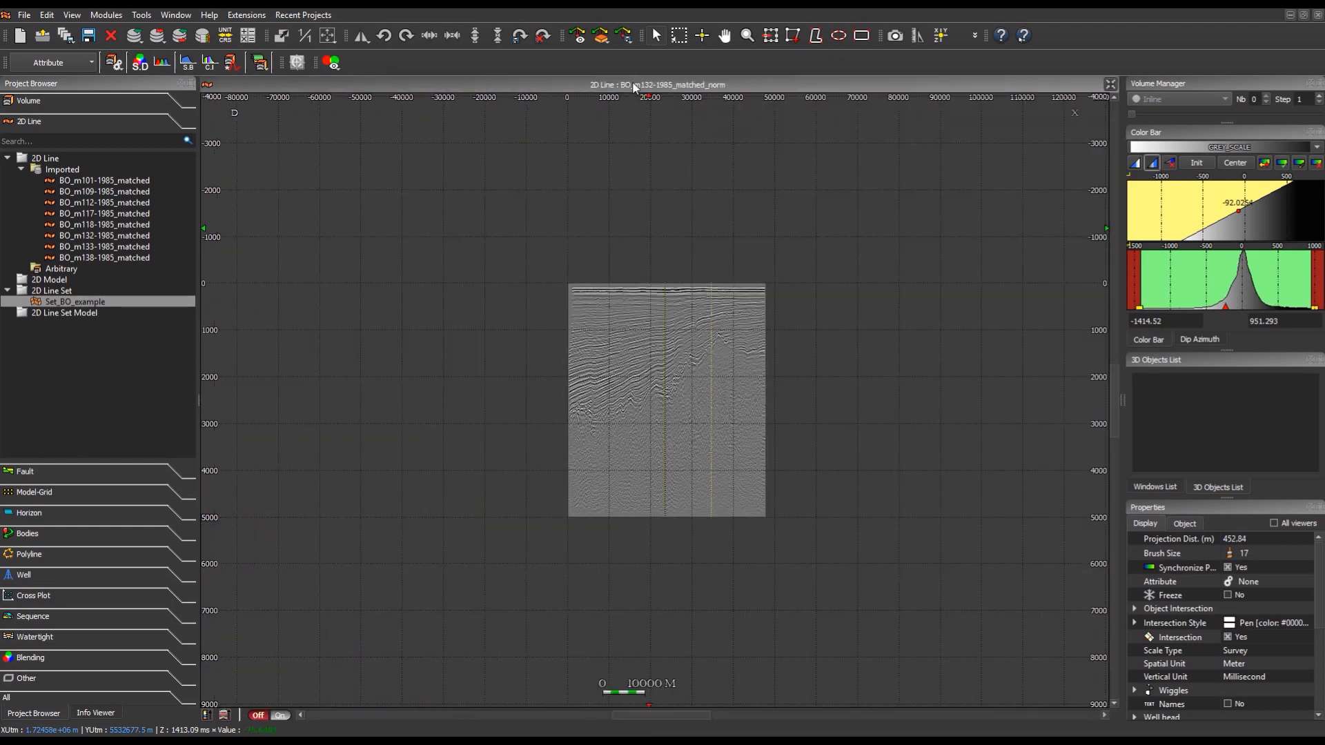
scroll(740, 366, "up", 3)
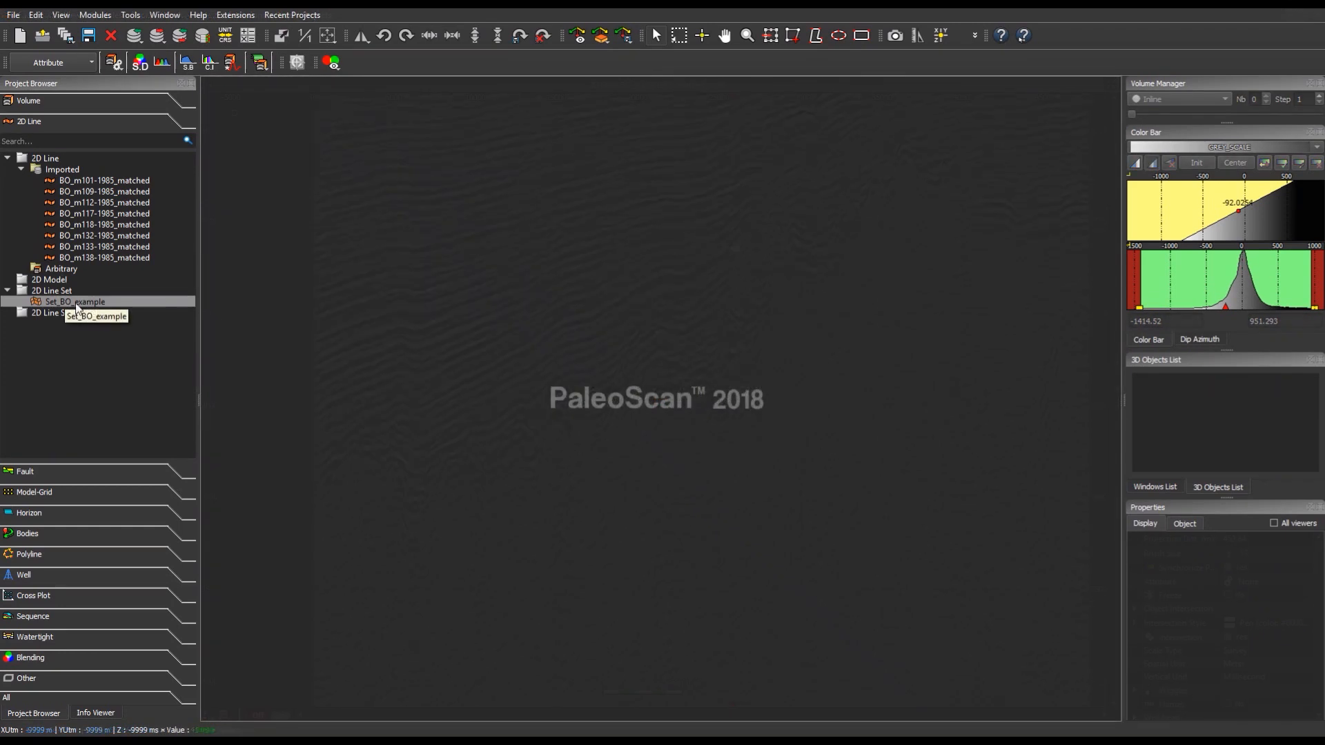
Open the 2D line set Set_BO_example in a maximized 3D viewer and increase the contrast of its greyscale color bar
right_click(76, 302)
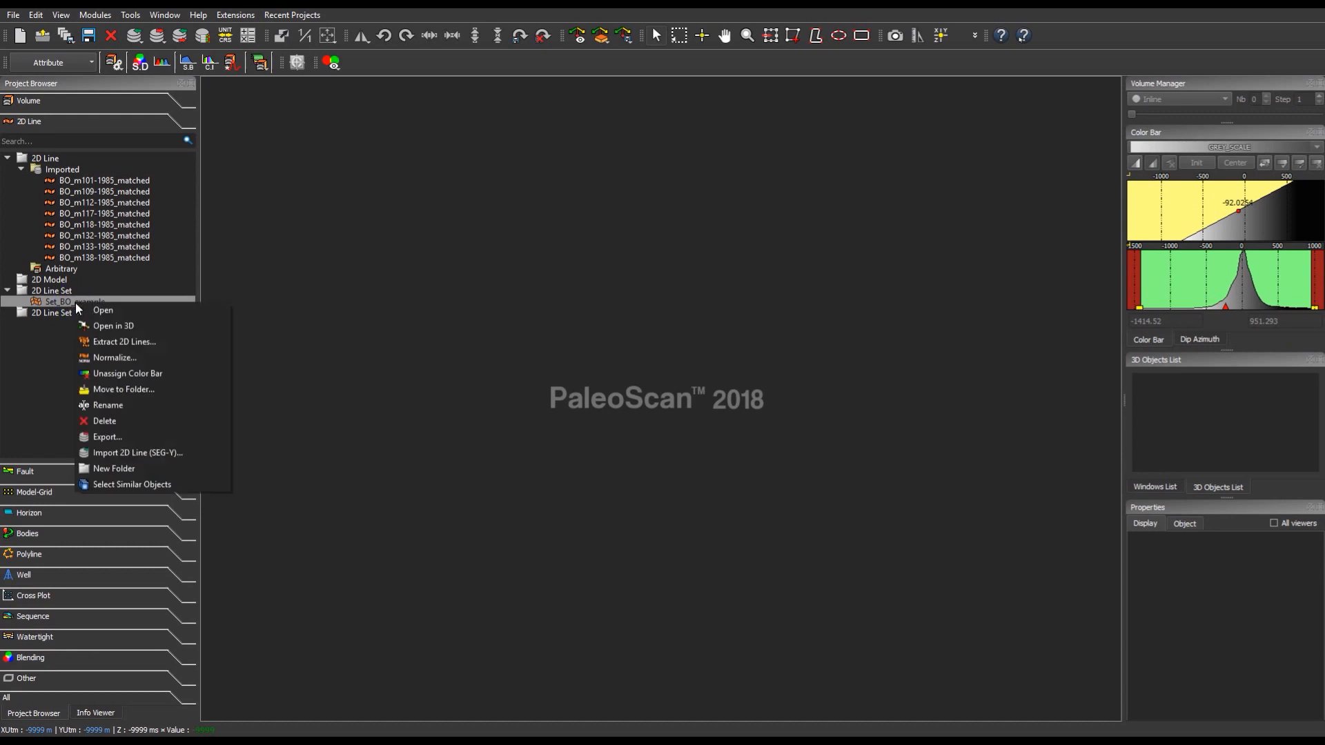
left_click(130, 324)
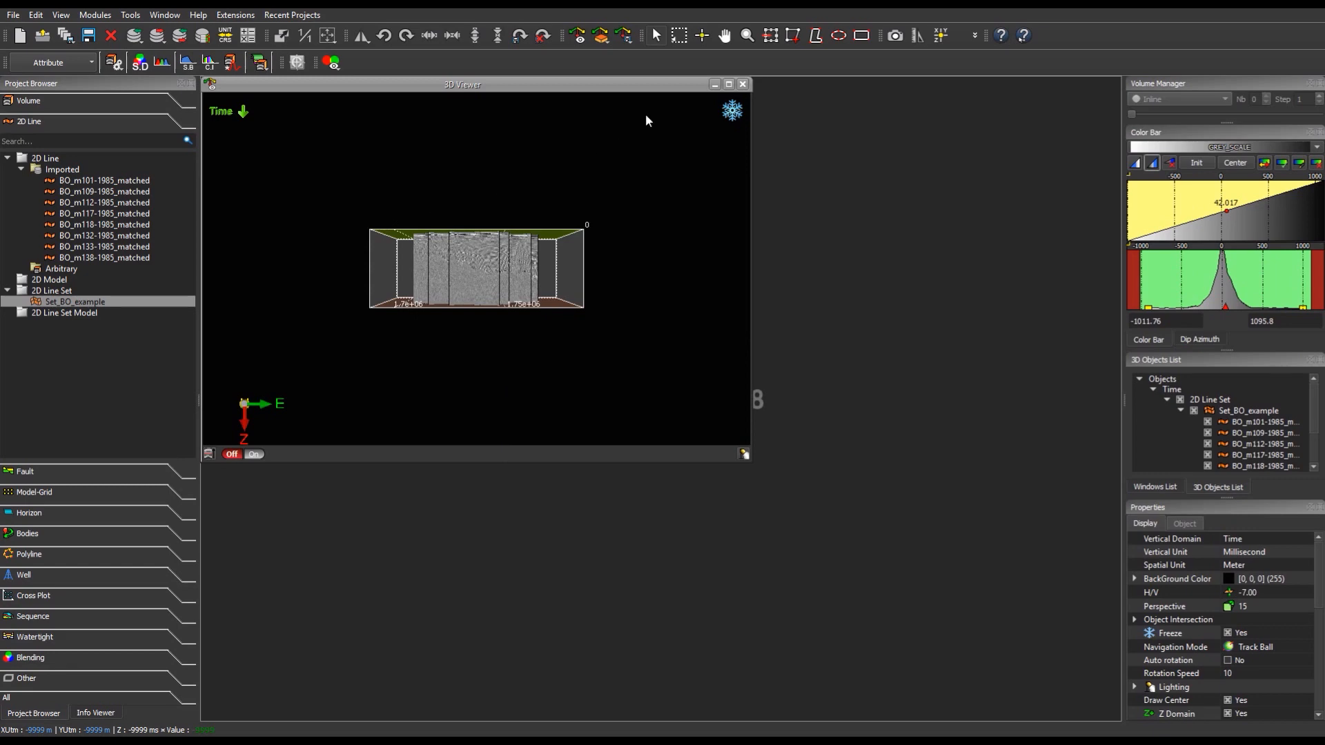
left_click(729, 85)
scroll(767, 383, "up", 5)
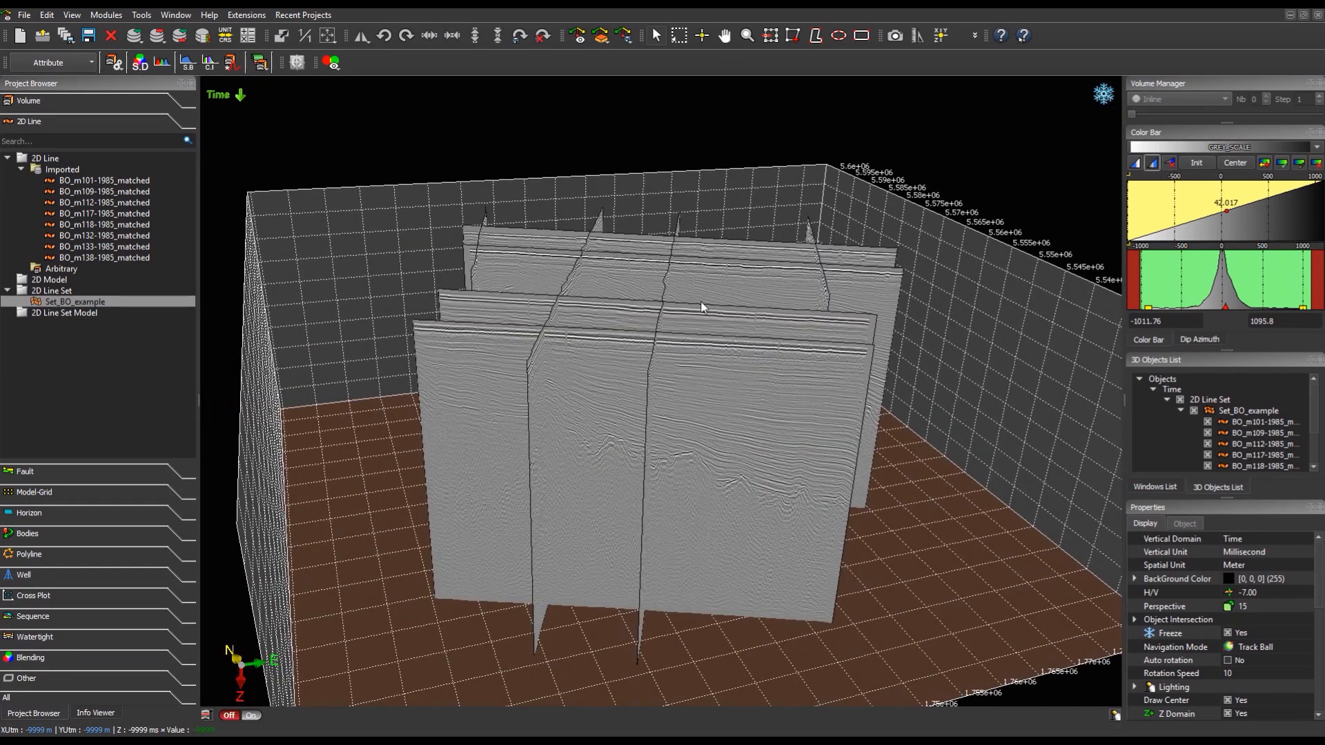
left_click_drag(702, 308, 849, 458)
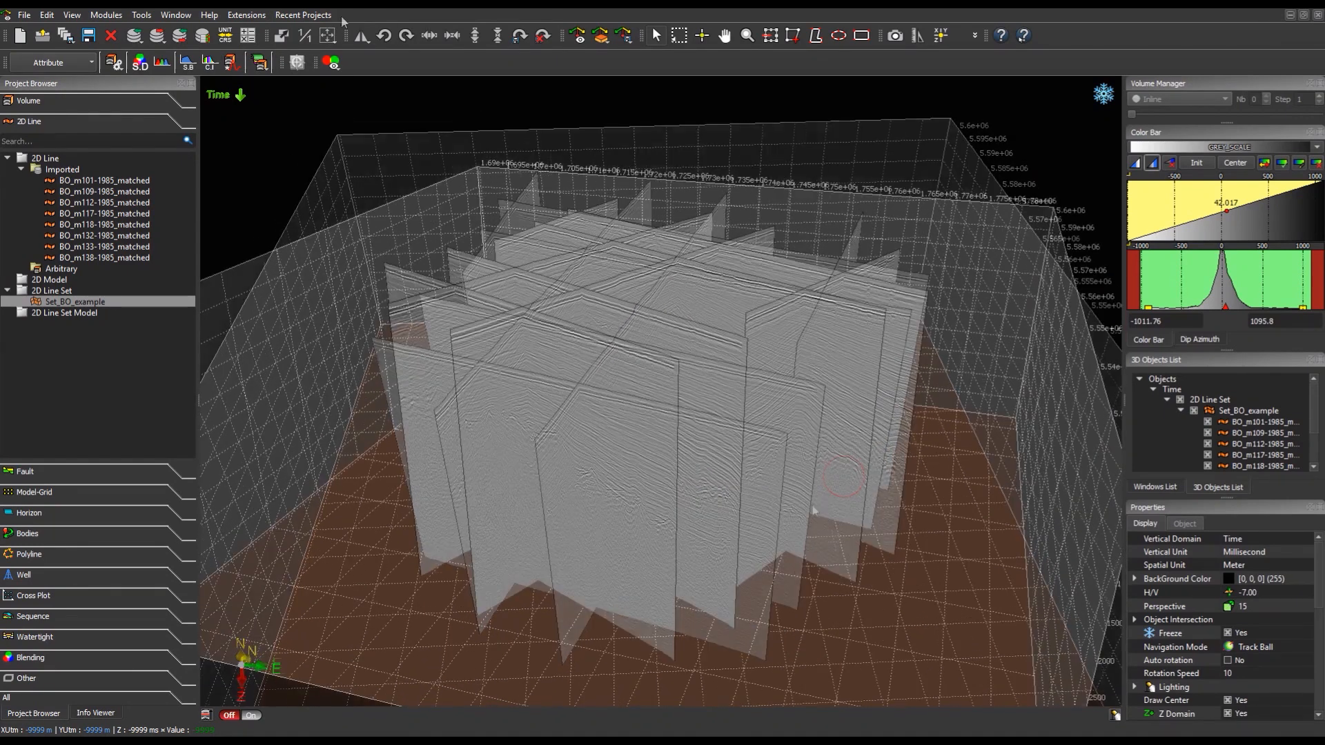
left_click(497, 36)
left_click(497, 36)
left_click(496, 36)
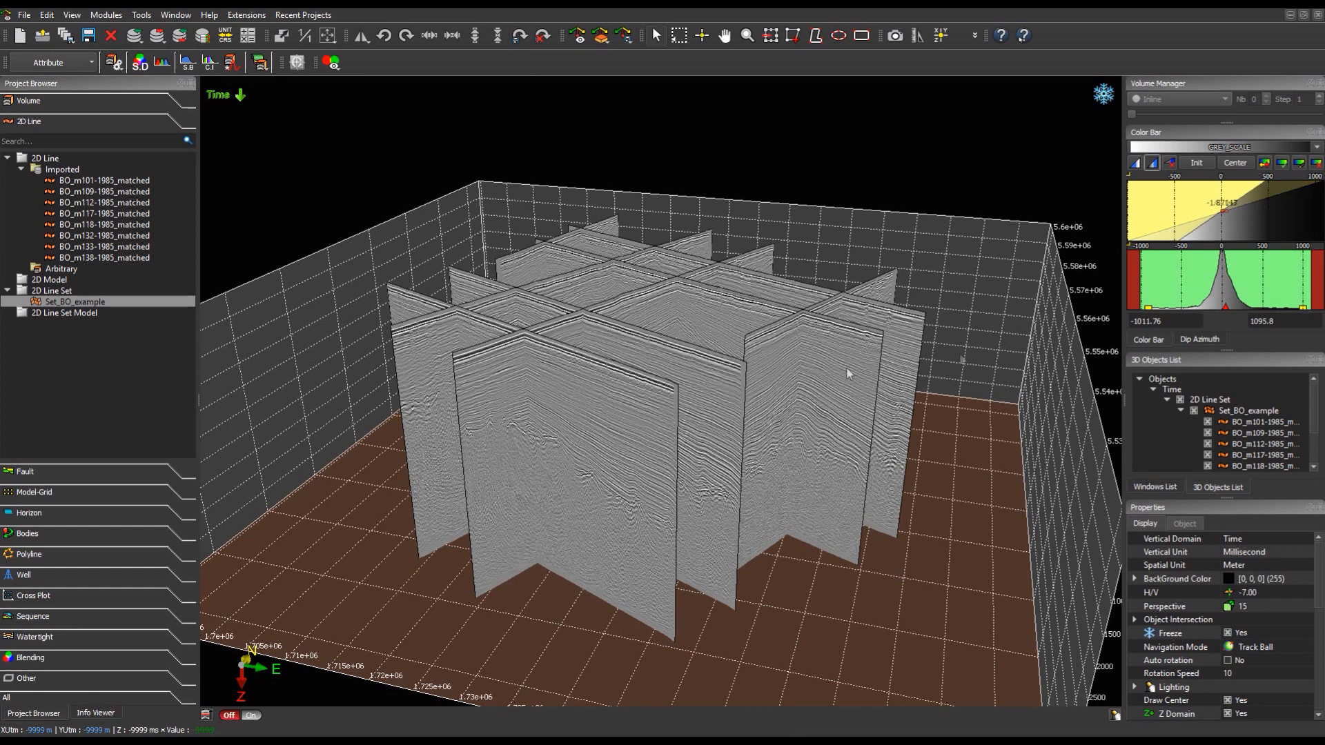
Select line BO_m118-1985 in 3D and display the set with the RMS Amplitude attribute, followed by Envelope
left_click(847, 371)
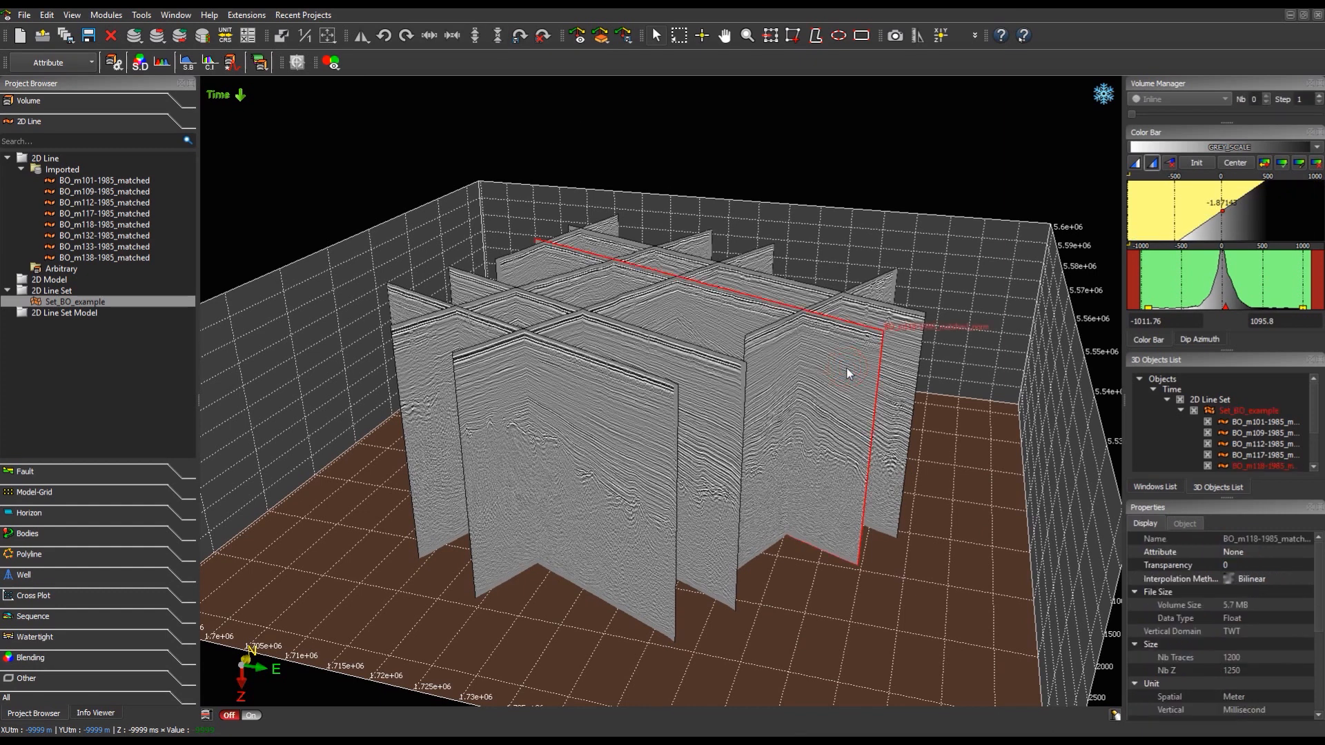
left_click(1235, 553)
left_click(1234, 553)
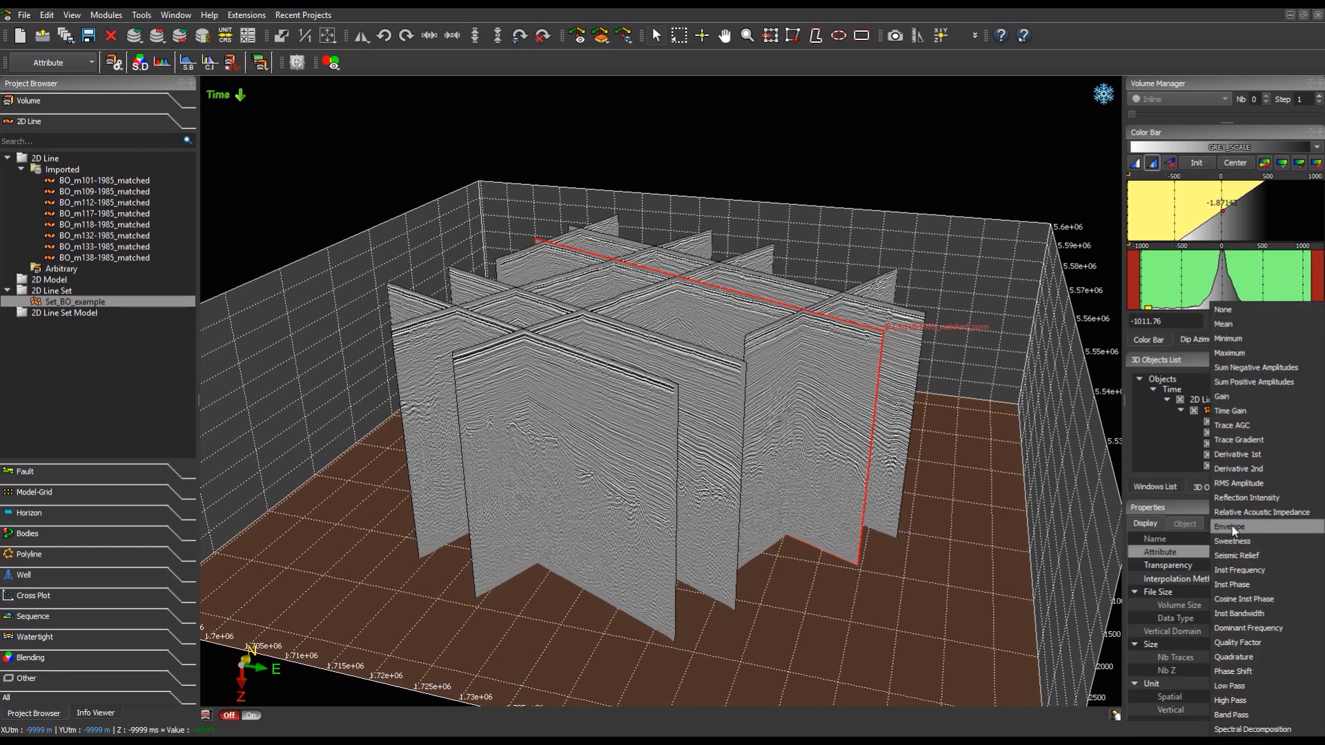
left_click(1239, 485)
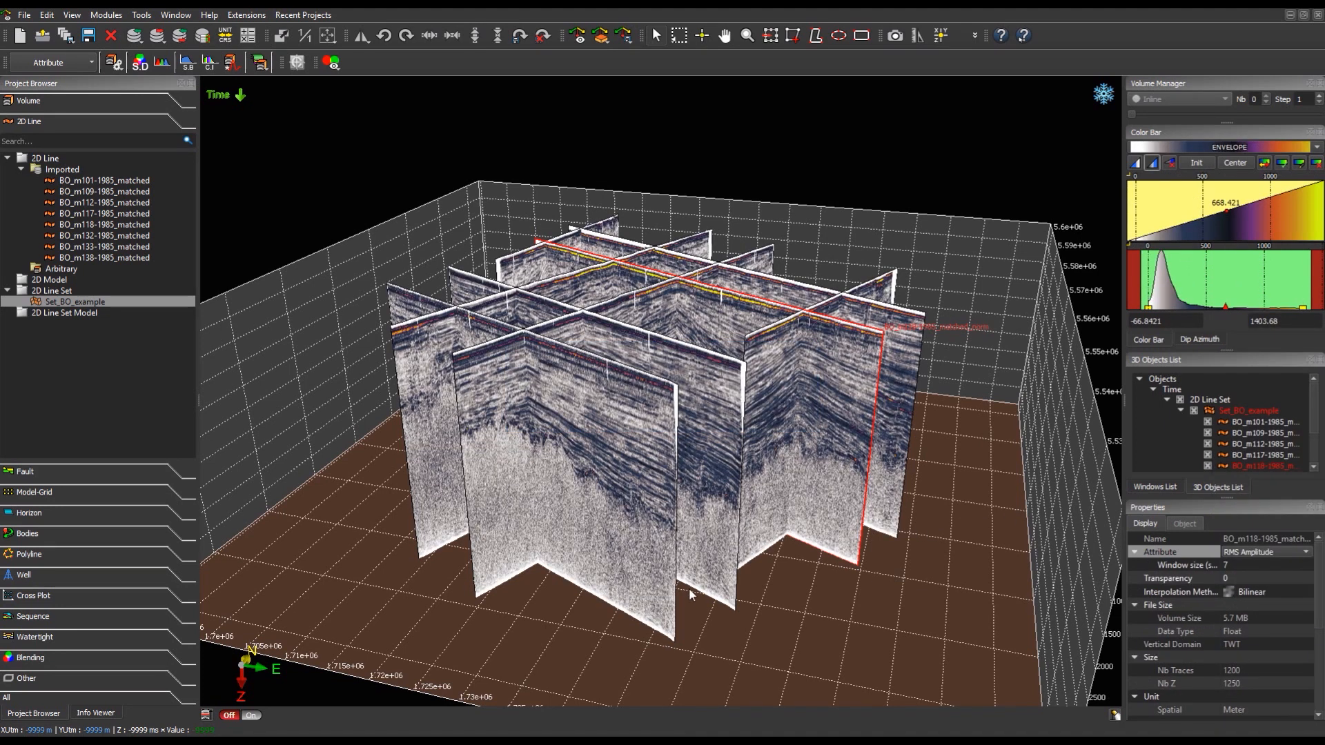
left_click(1317, 149)
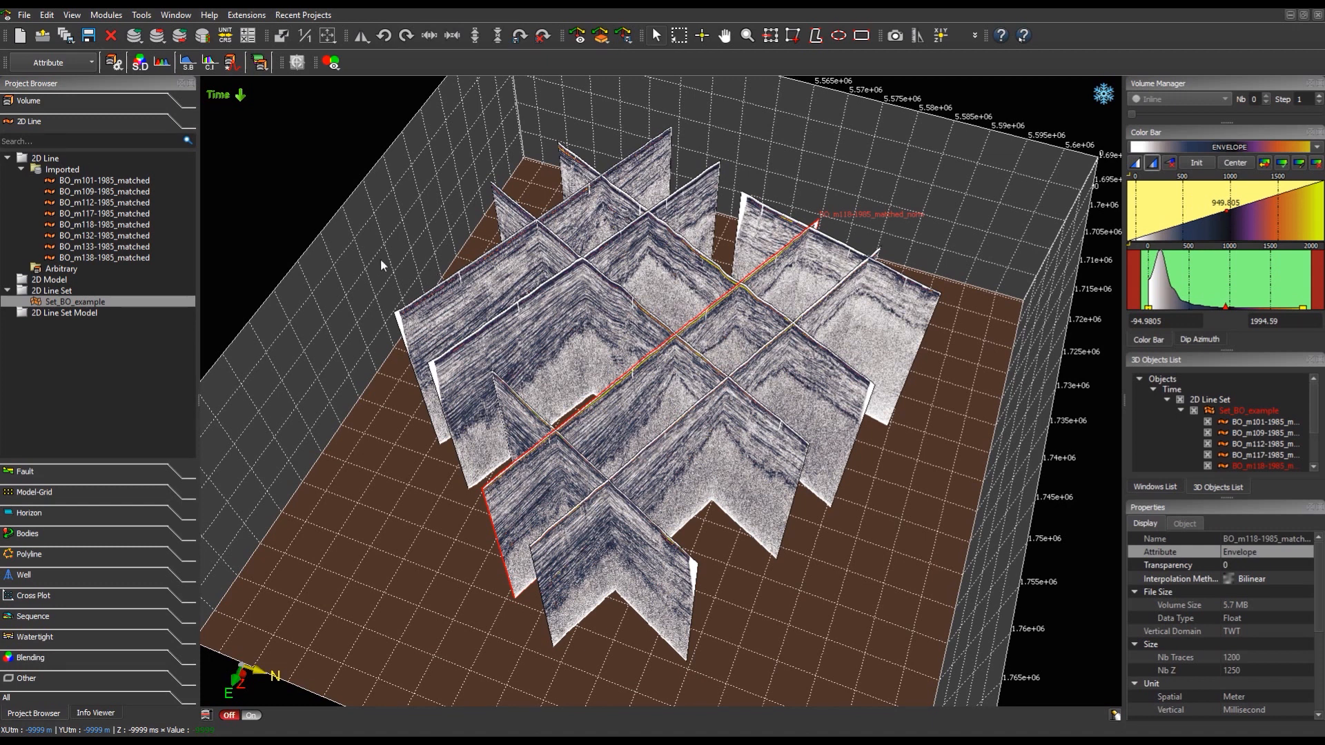
Switch to the Fault tools and reopen Set_BO_example in the multi-section viewer
left_click(67, 62)
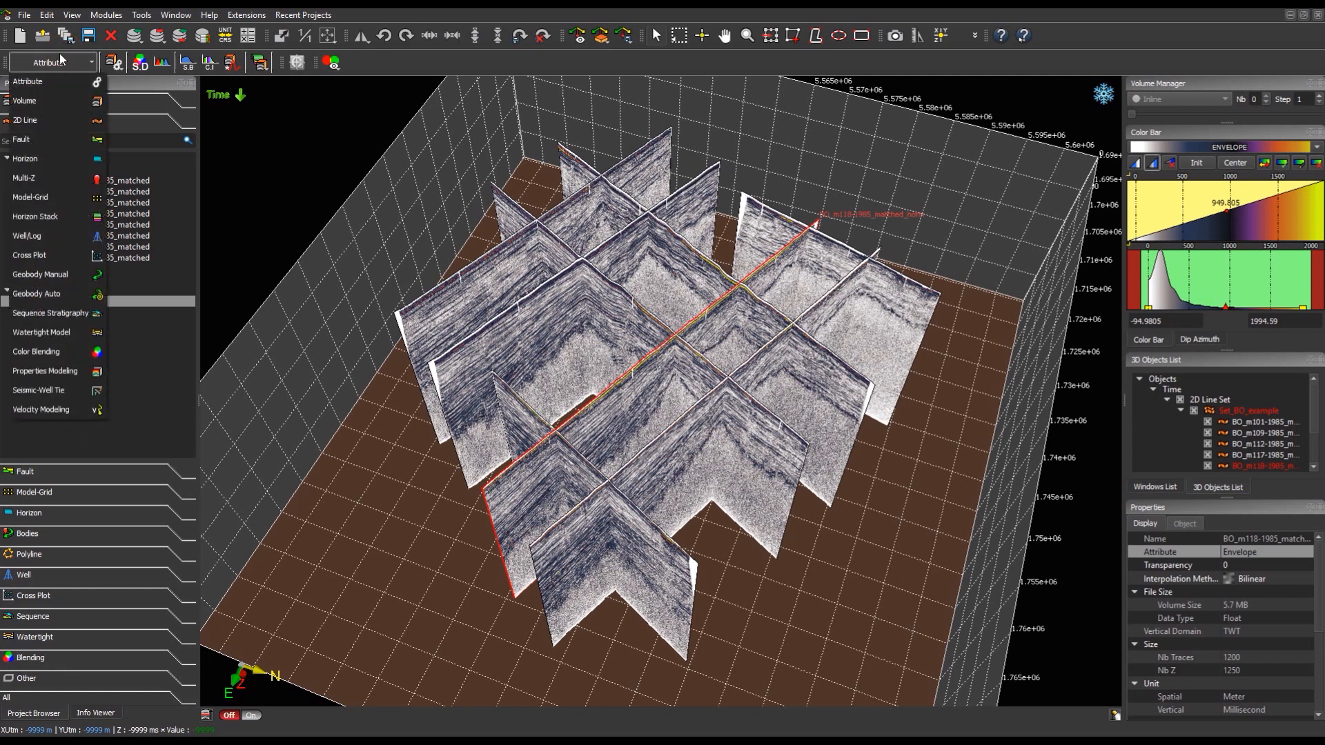
left_click(24, 139)
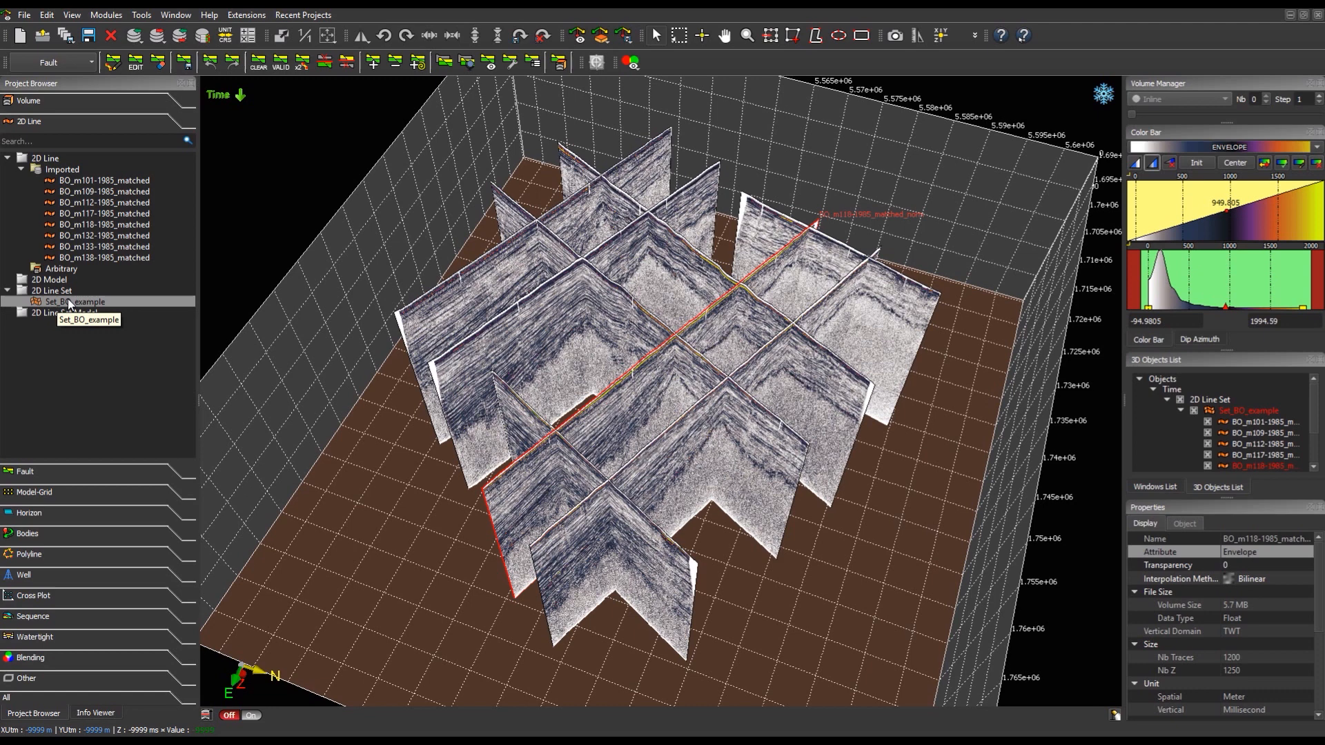
double_click(69, 303)
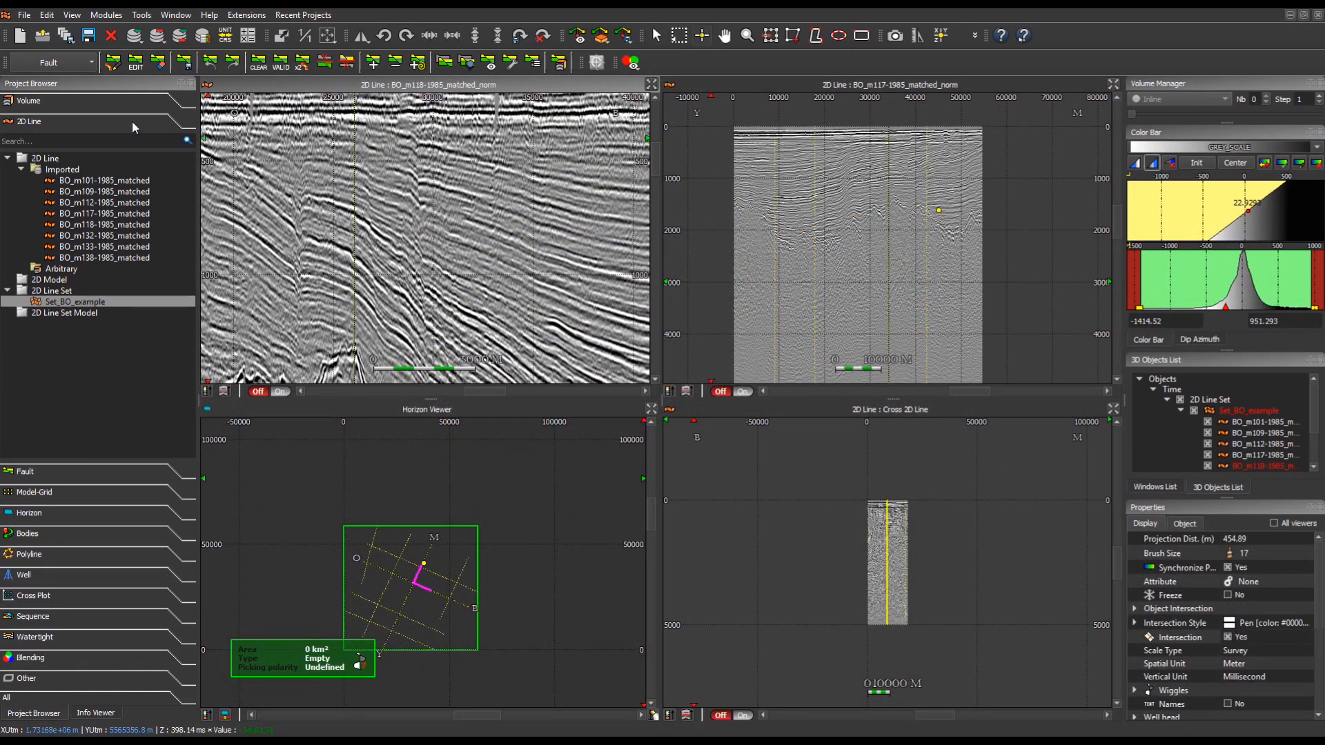
Pick a steep five-point fault stick down the discontinuity on the BO_m118-1985 section and validate it
left_click(112, 64)
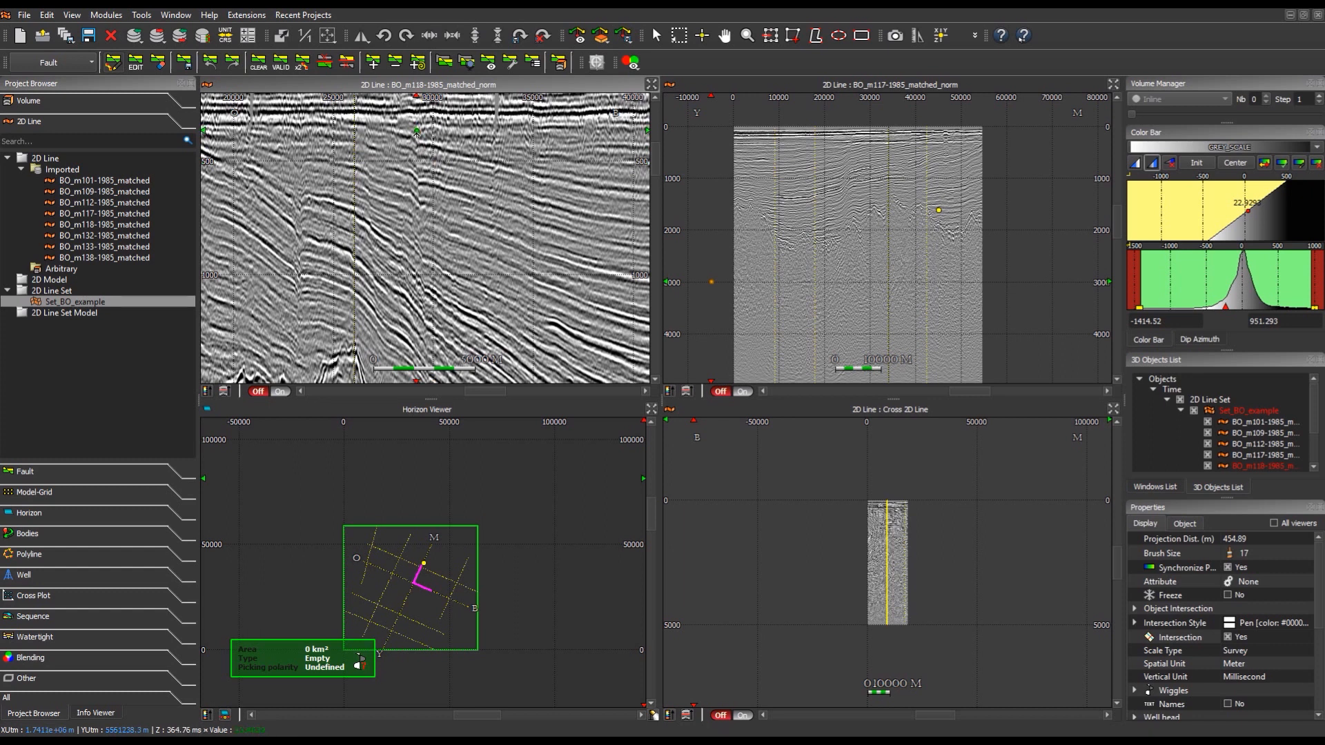
left_click(417, 131)
left_click(417, 165)
left_click(421, 208)
left_click(425, 304)
scroll(438, 290, "down", 3)
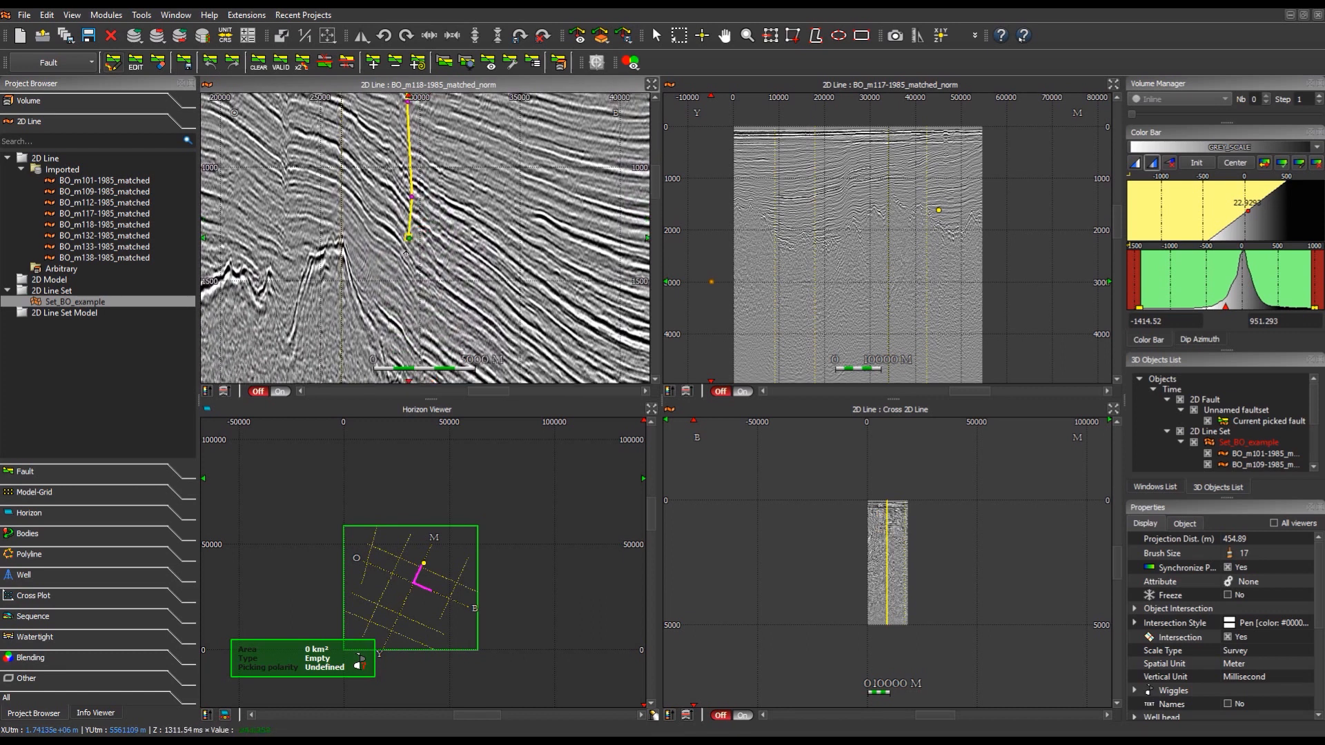
double_click(414, 264)
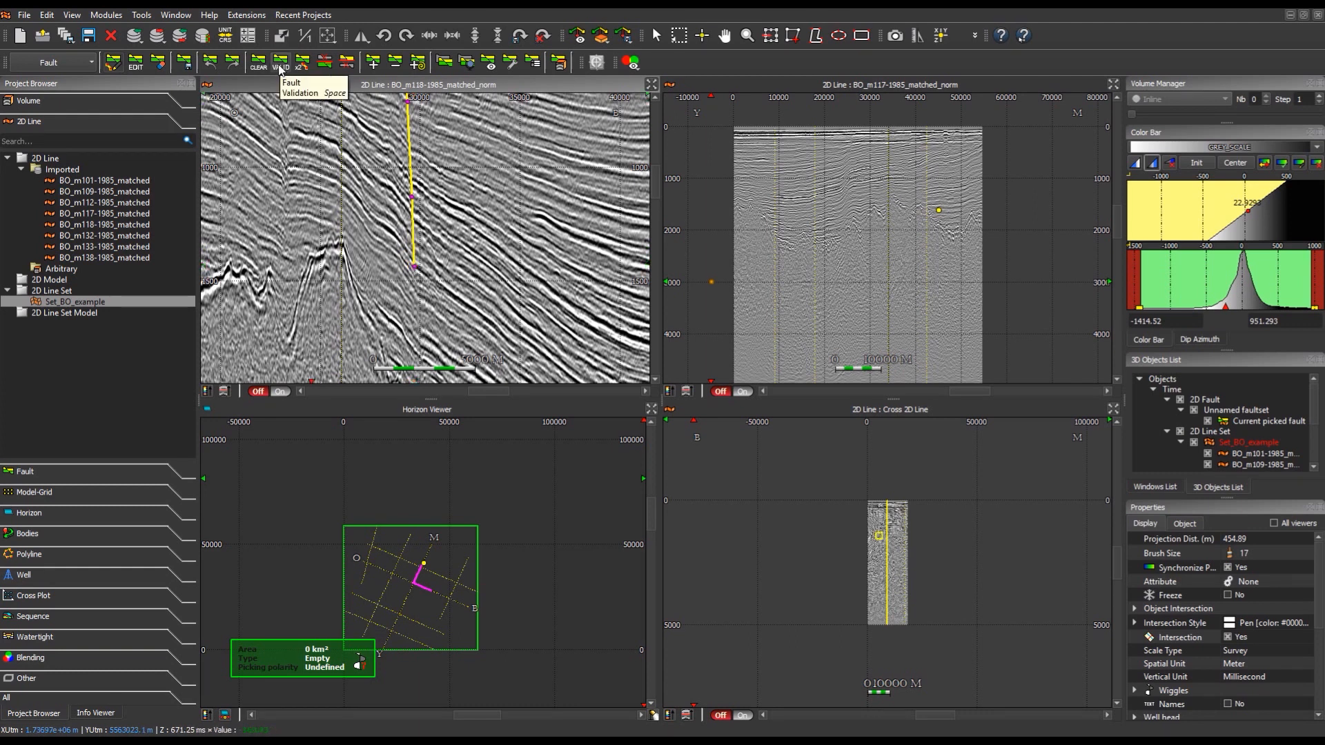
left_click(280, 64)
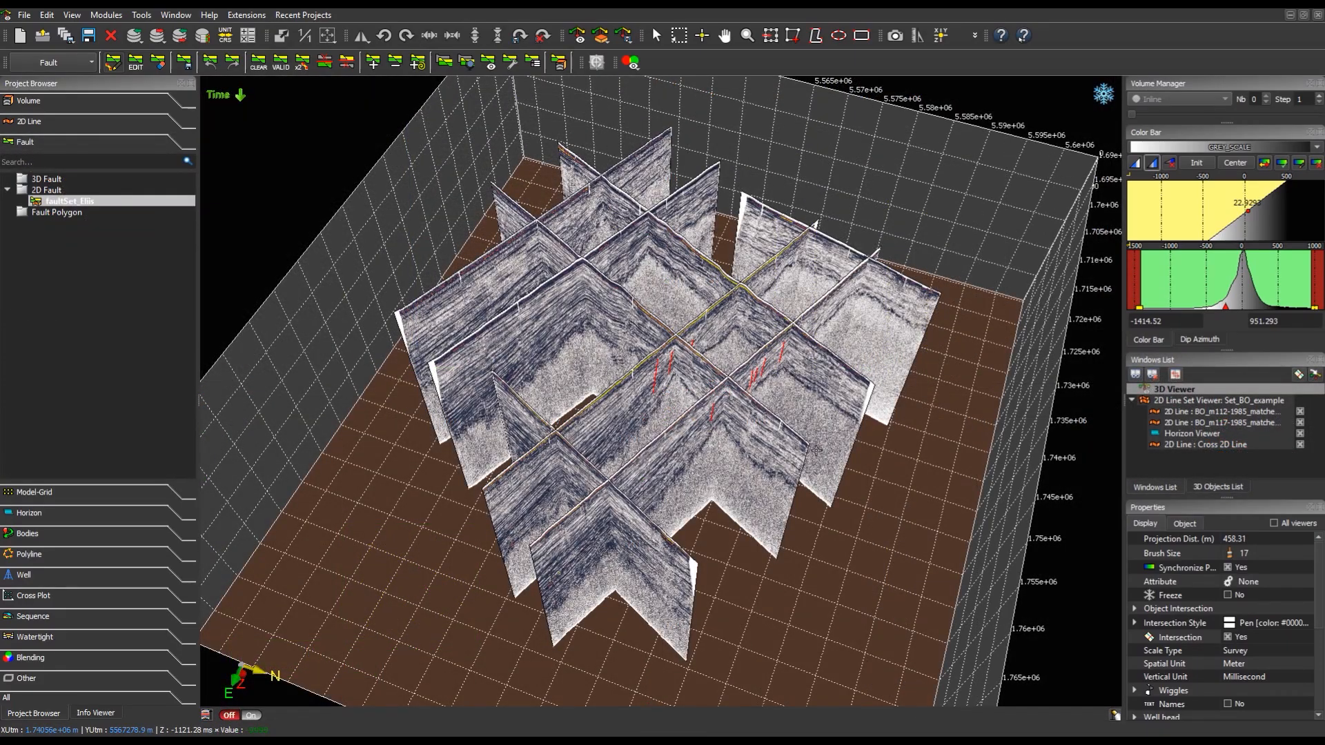
Link the red fault sticks on two neighbouring parallel lines in 3D into one fault plane
mouse_move(789, 466)
left_mouse_down()
mouse_move(666, 442)
mouse_move(654, 418)
left_mouse_up()
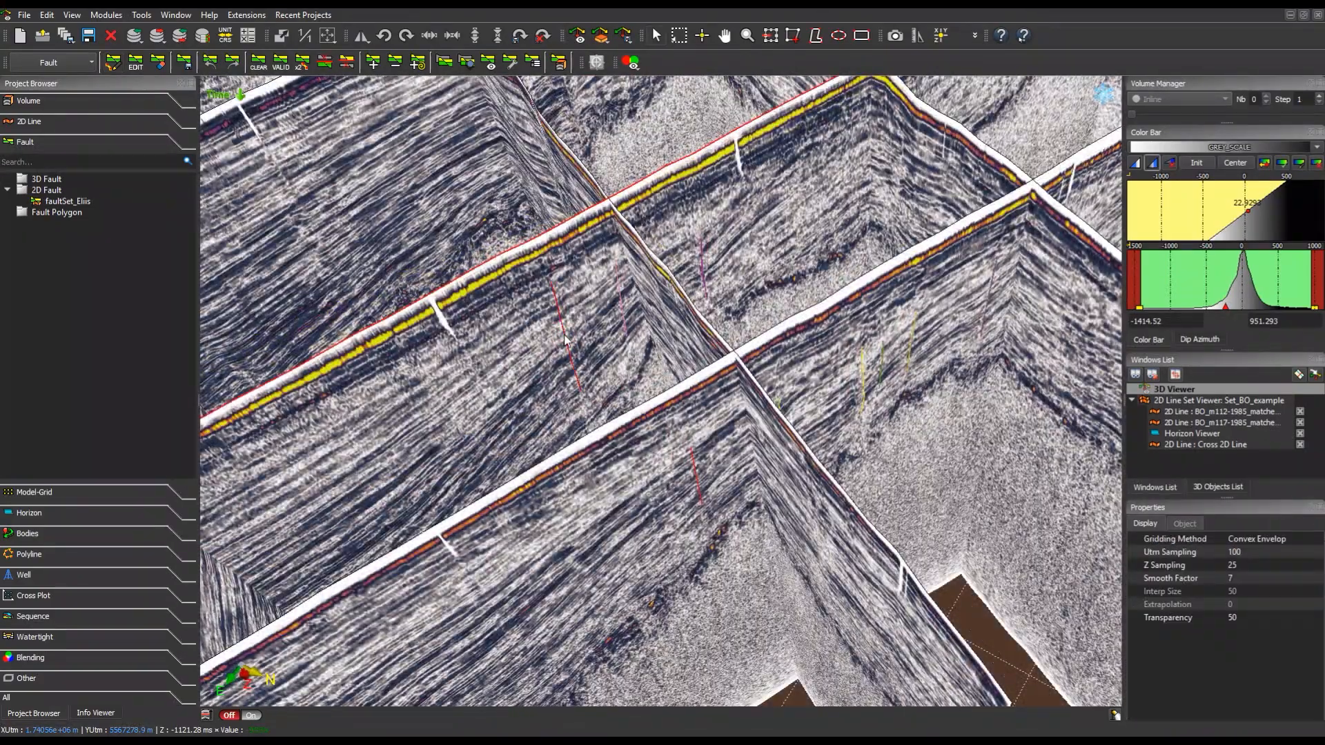
left_click_drag(543, 336, 687, 424)
scroll(689, 423, "up", 4)
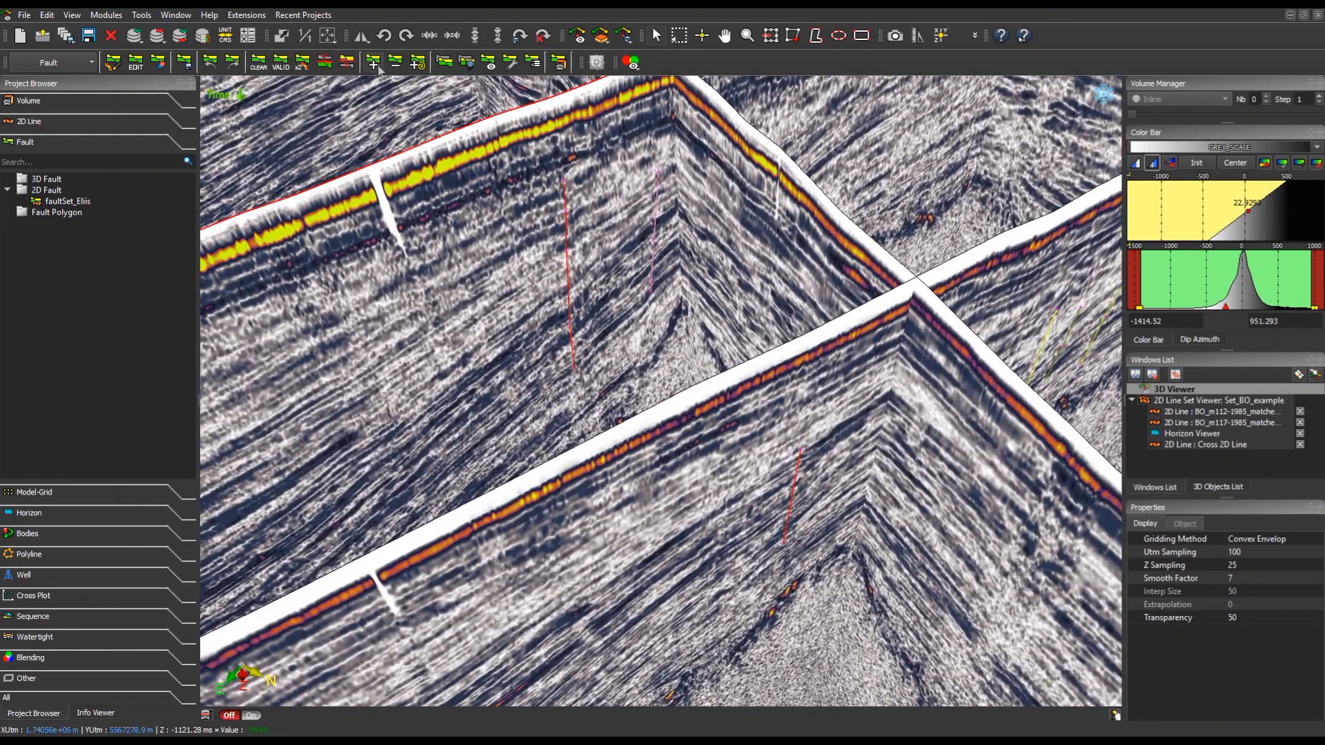
left_click(377, 65)
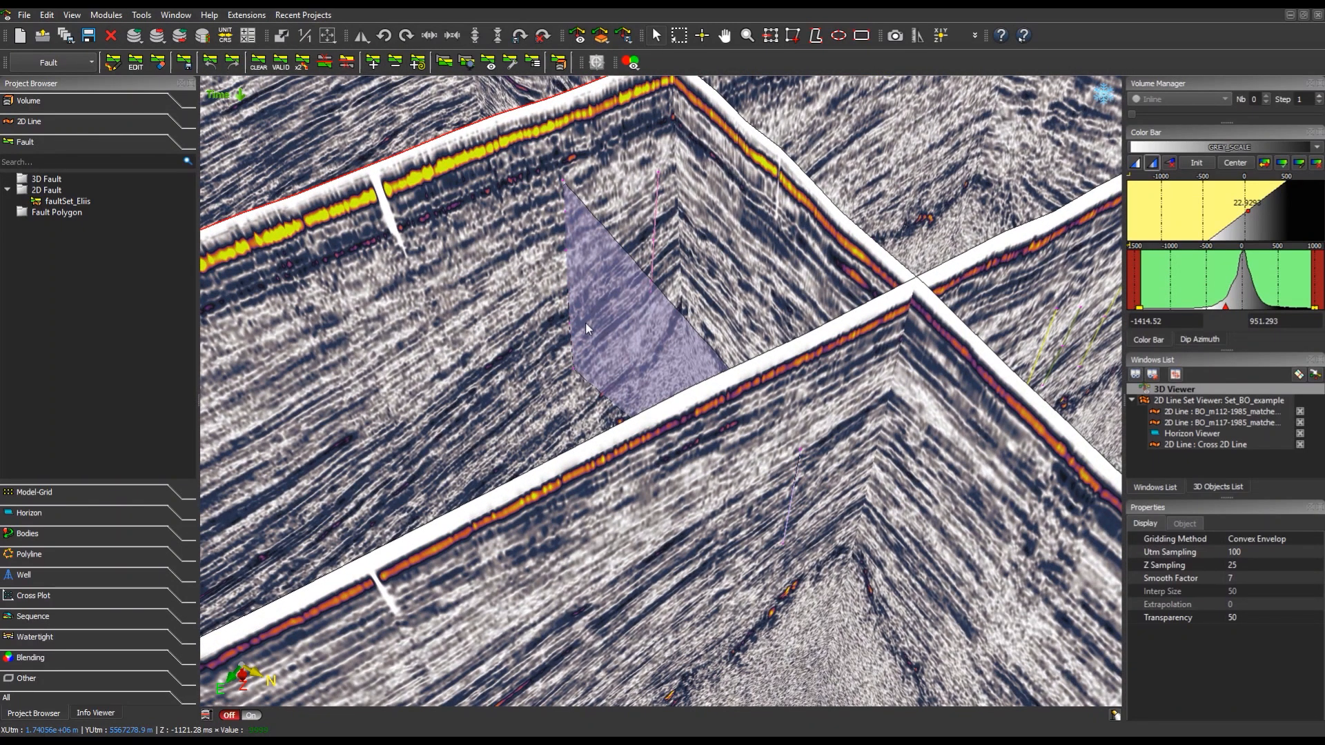
Select the new fault plane, review its properties, and keep Convex Envelop as the gridding method
left_click_drag(879, 457, 801, 417)
left_click(801, 417)
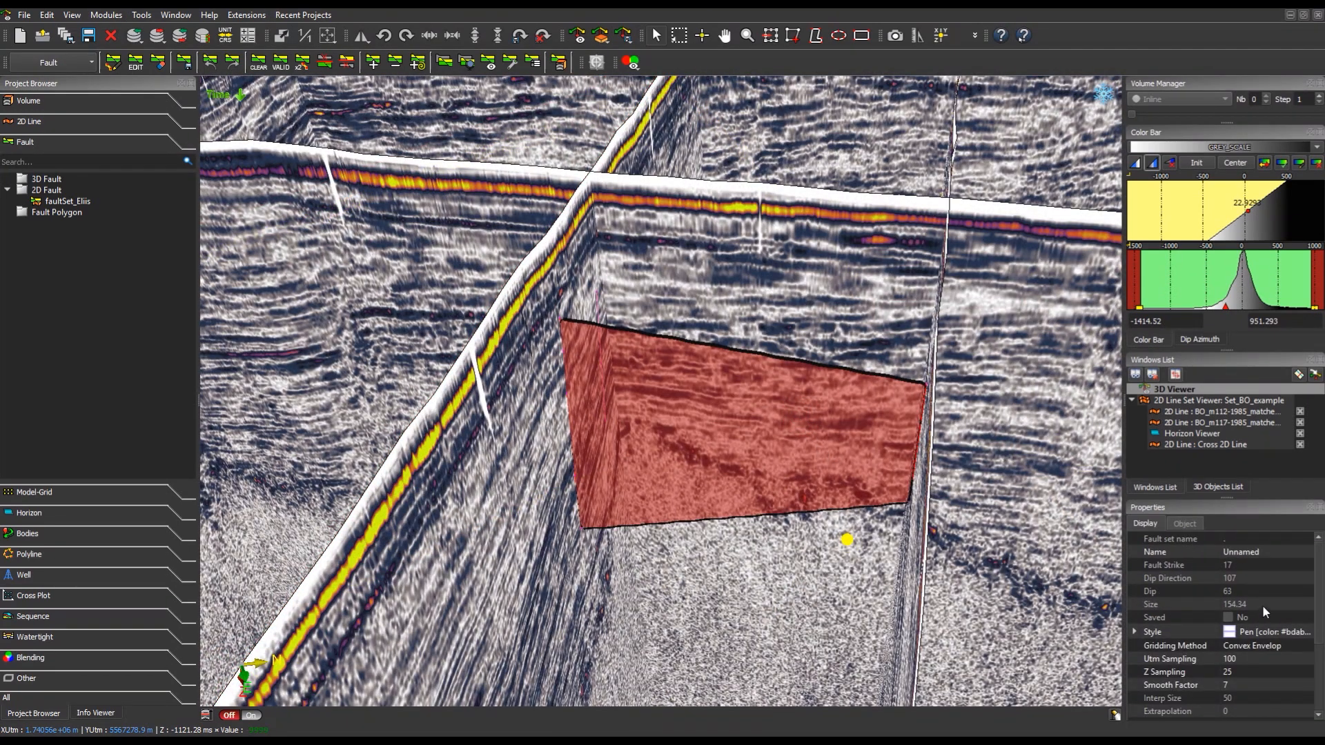
scroll(1263, 595, "down", 2)
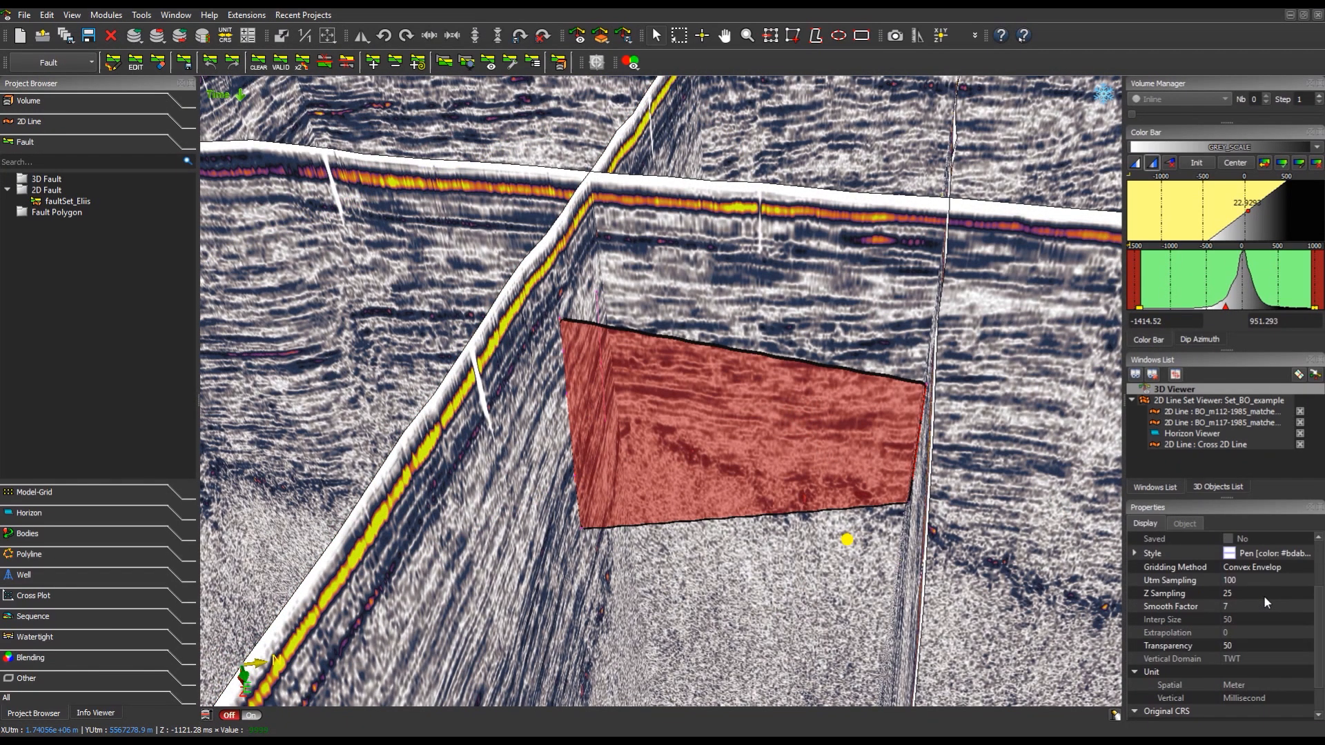
scroll(1264, 600, "up", 1)
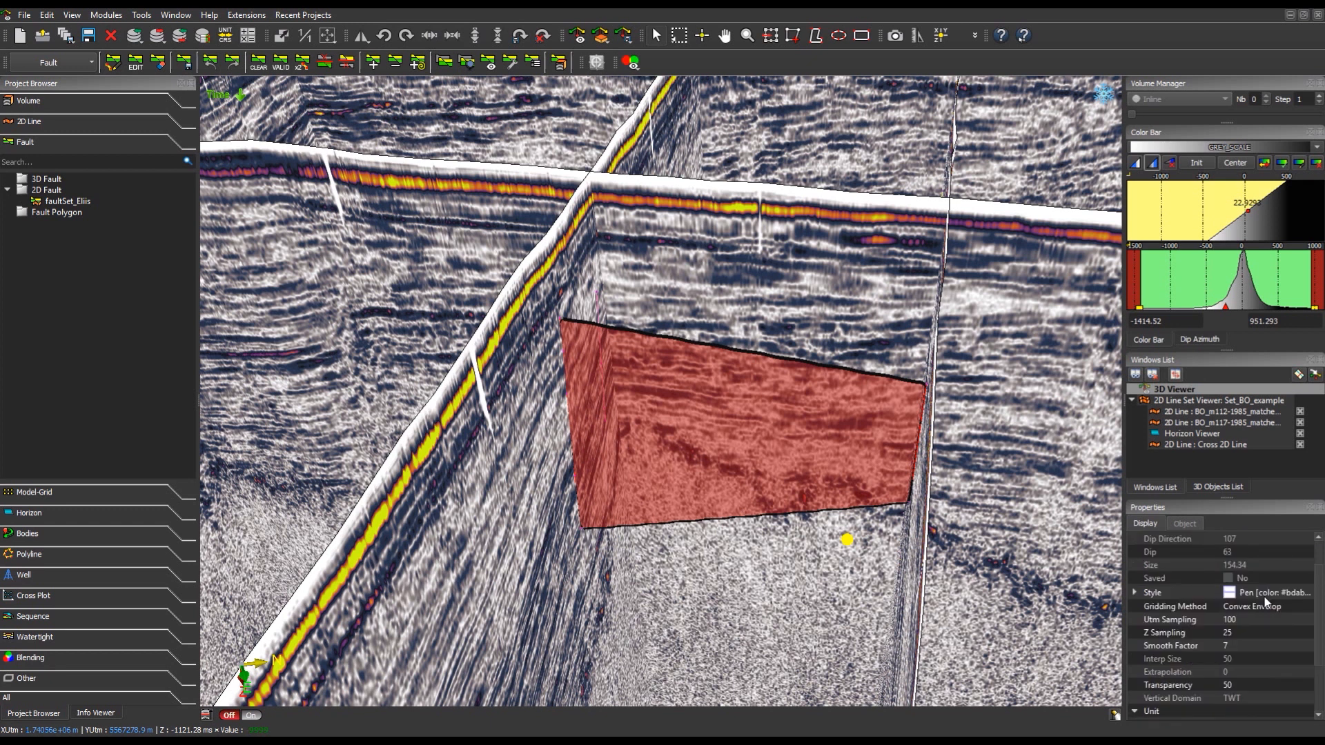
left_click(1260, 606)
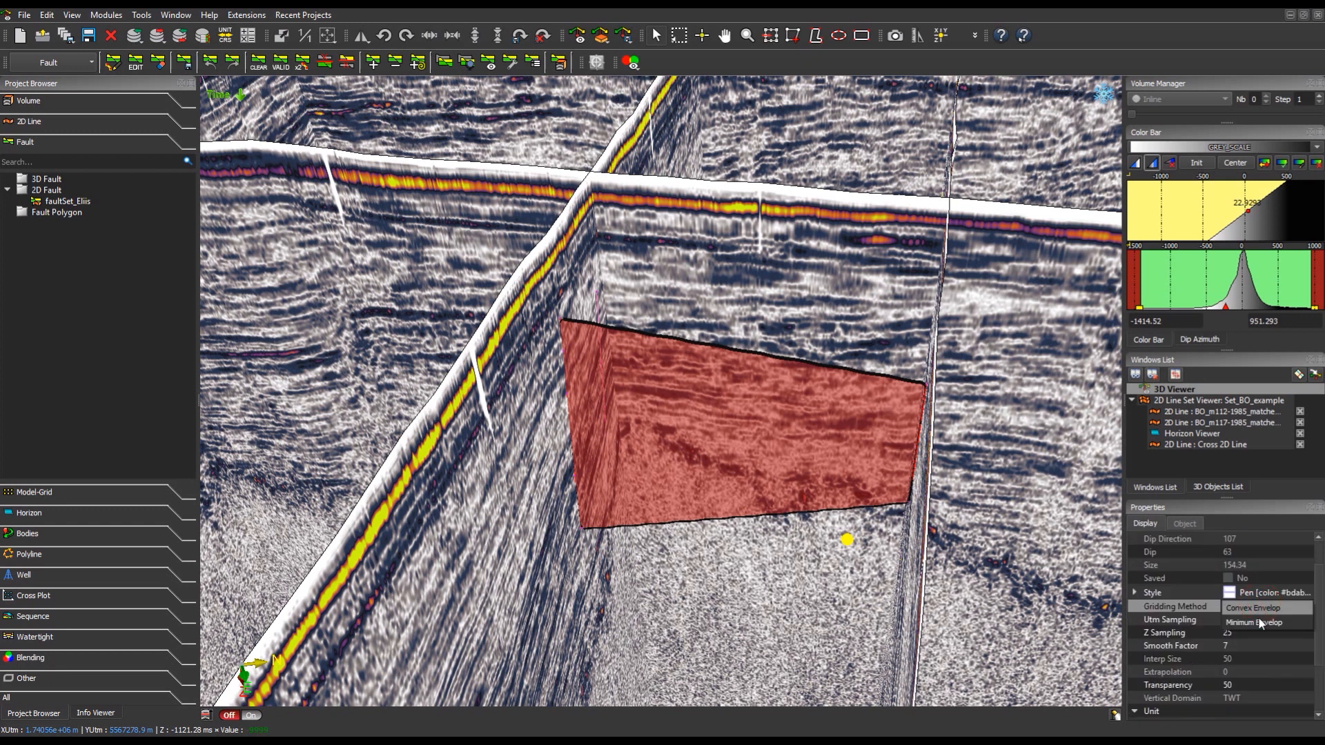
left_click(1260, 604)
left_click(1254, 607)
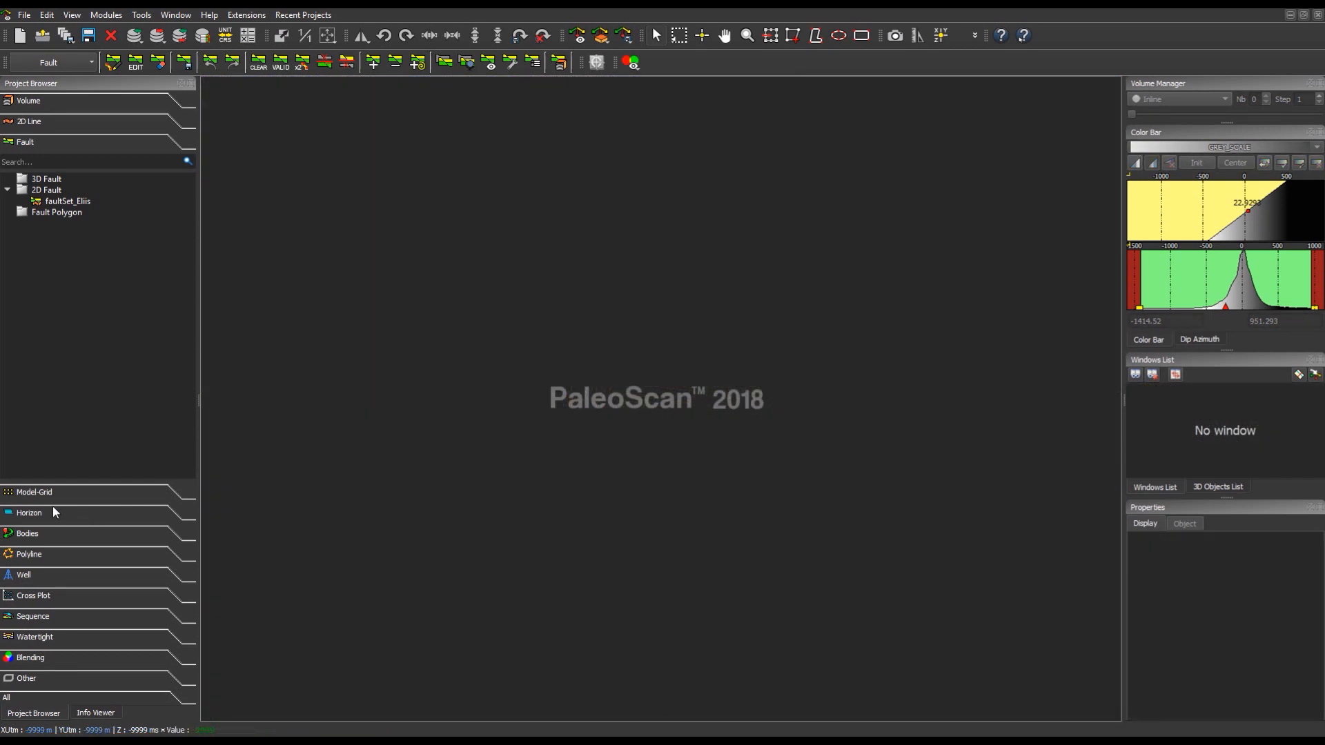
Switch to the Model-Grid tools and start a new 2D model-grid with Set_BO_example as the input line set
left_click(78, 61)
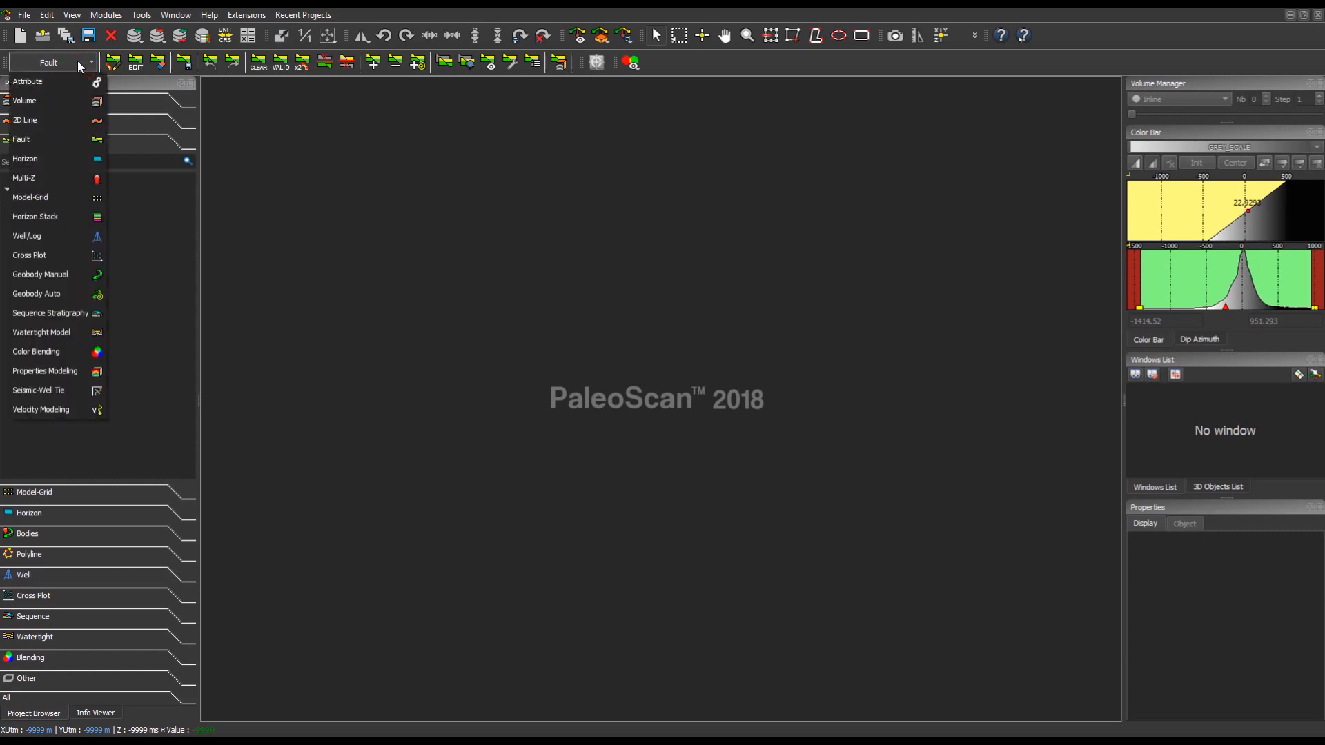
left_click(69, 193)
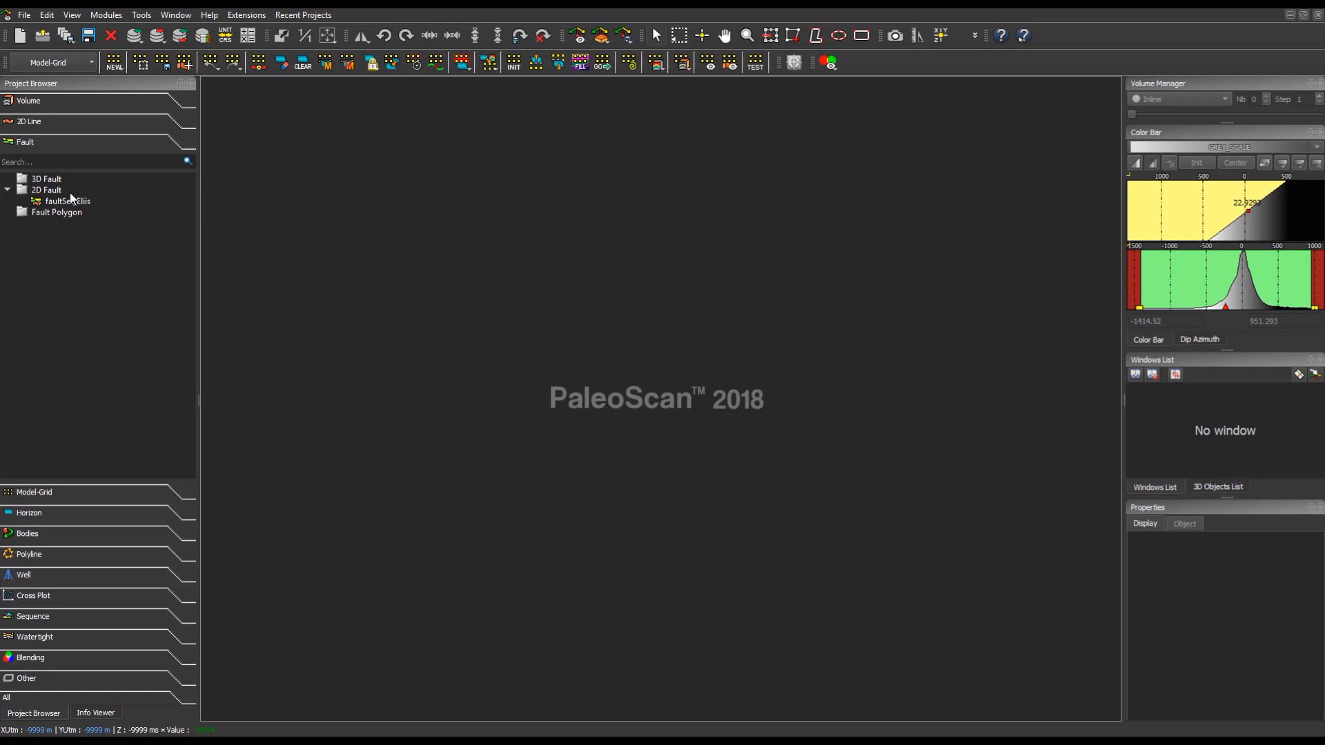
left_click(117, 67)
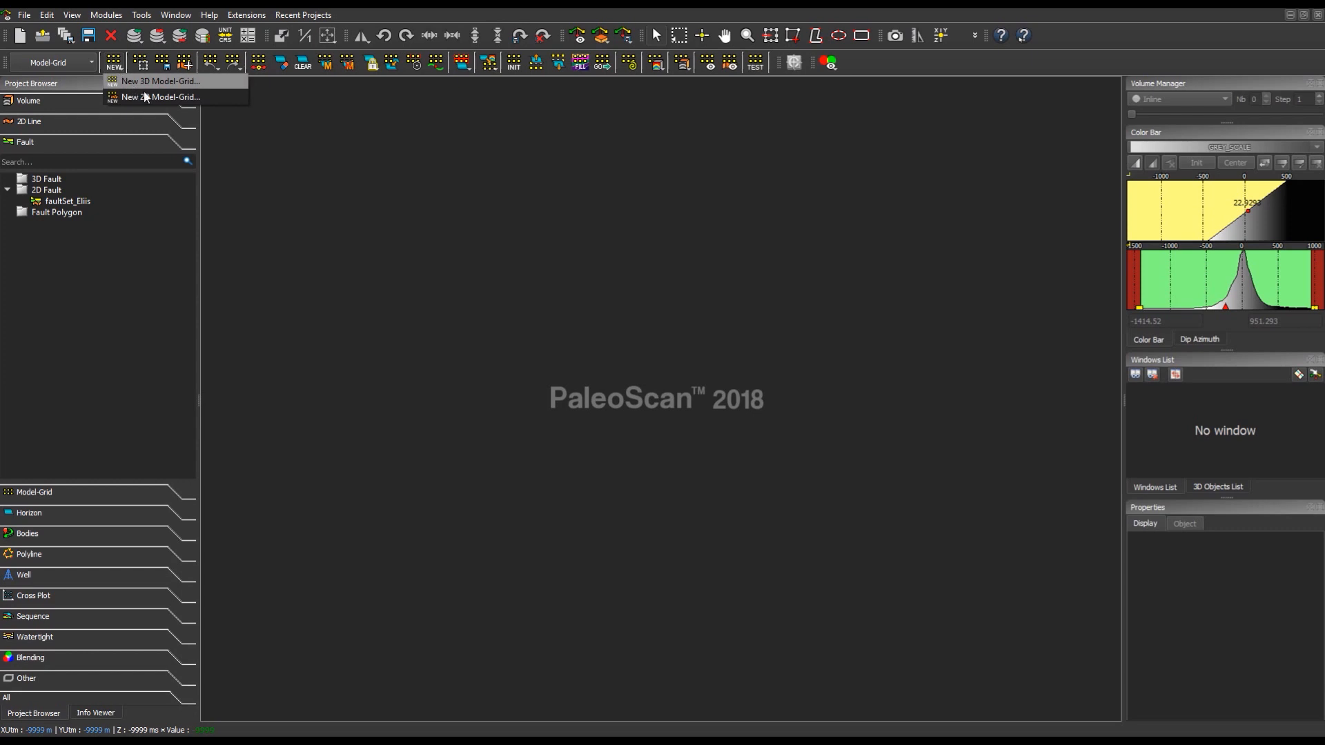
left_click(211, 97)
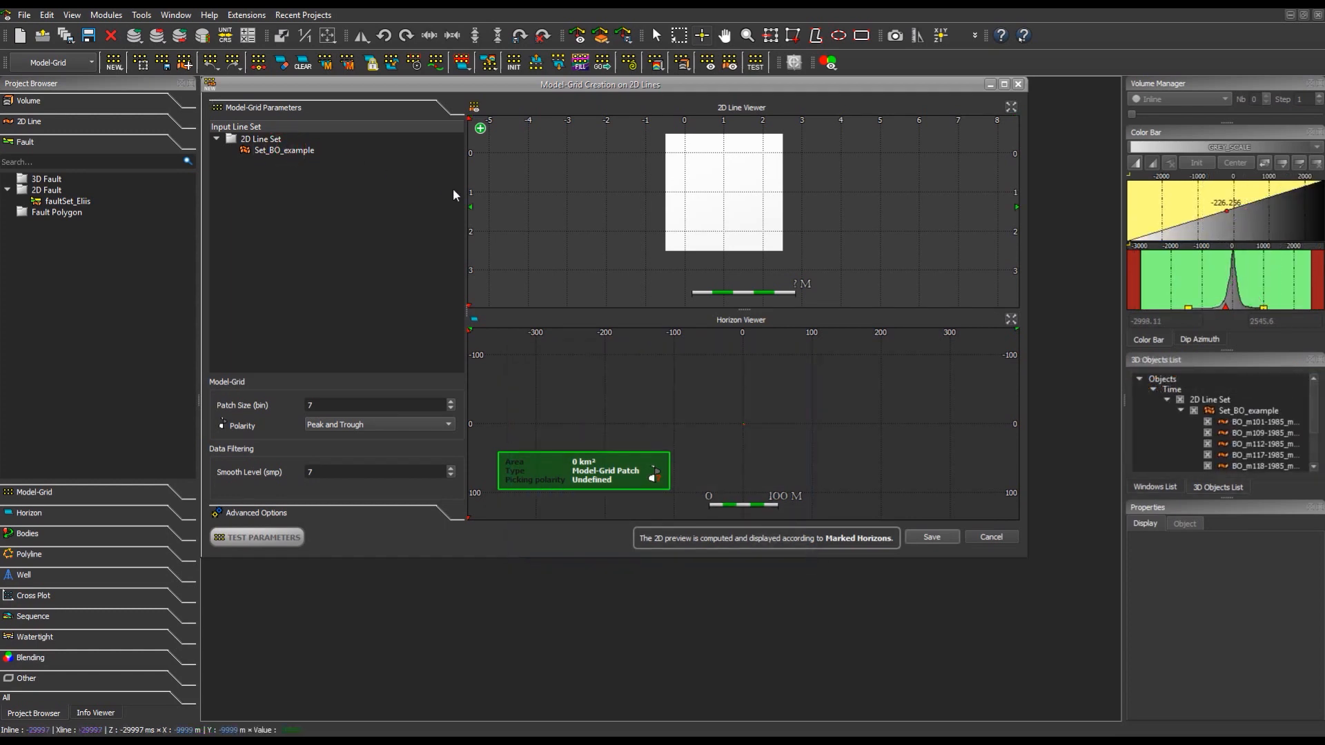
left_click(285, 150)
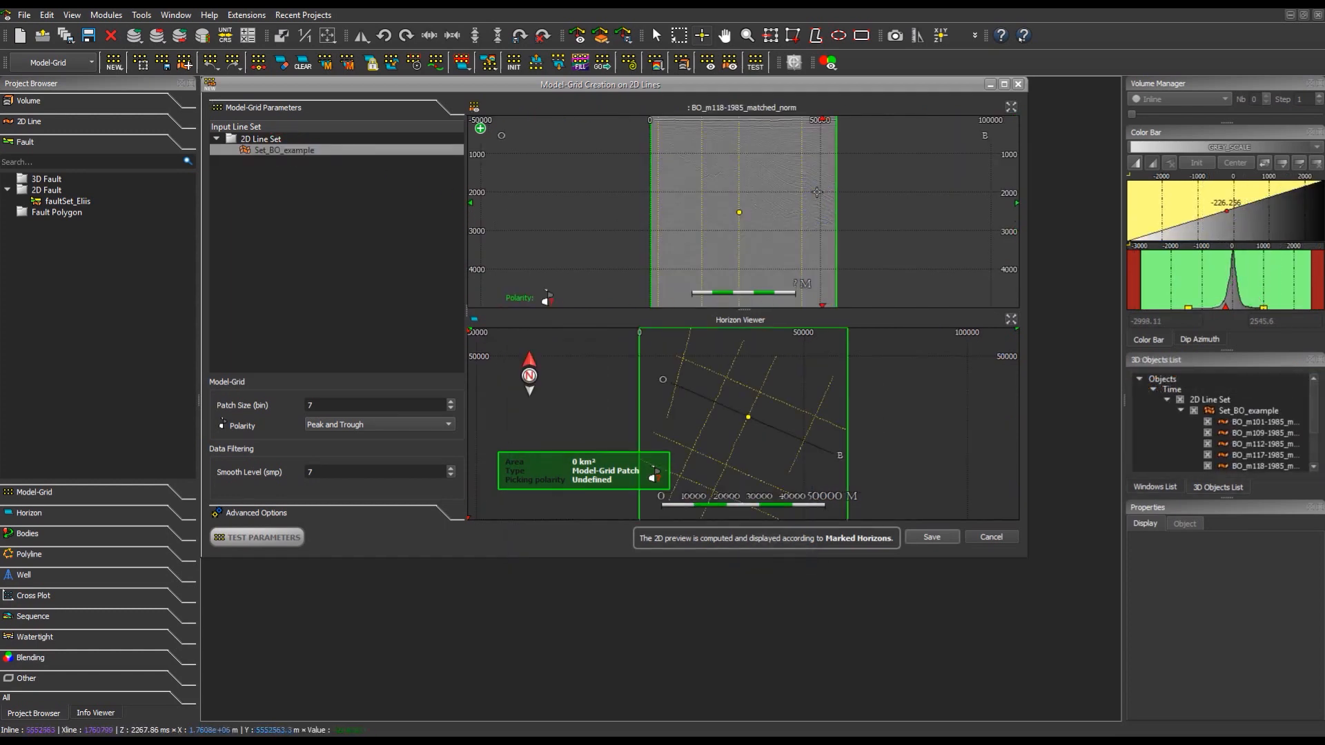
Review the patch size and polarity options, keeping 7 bins and Peak and Trough, and try a smooth level of 5
scroll(791, 166, "up", 1)
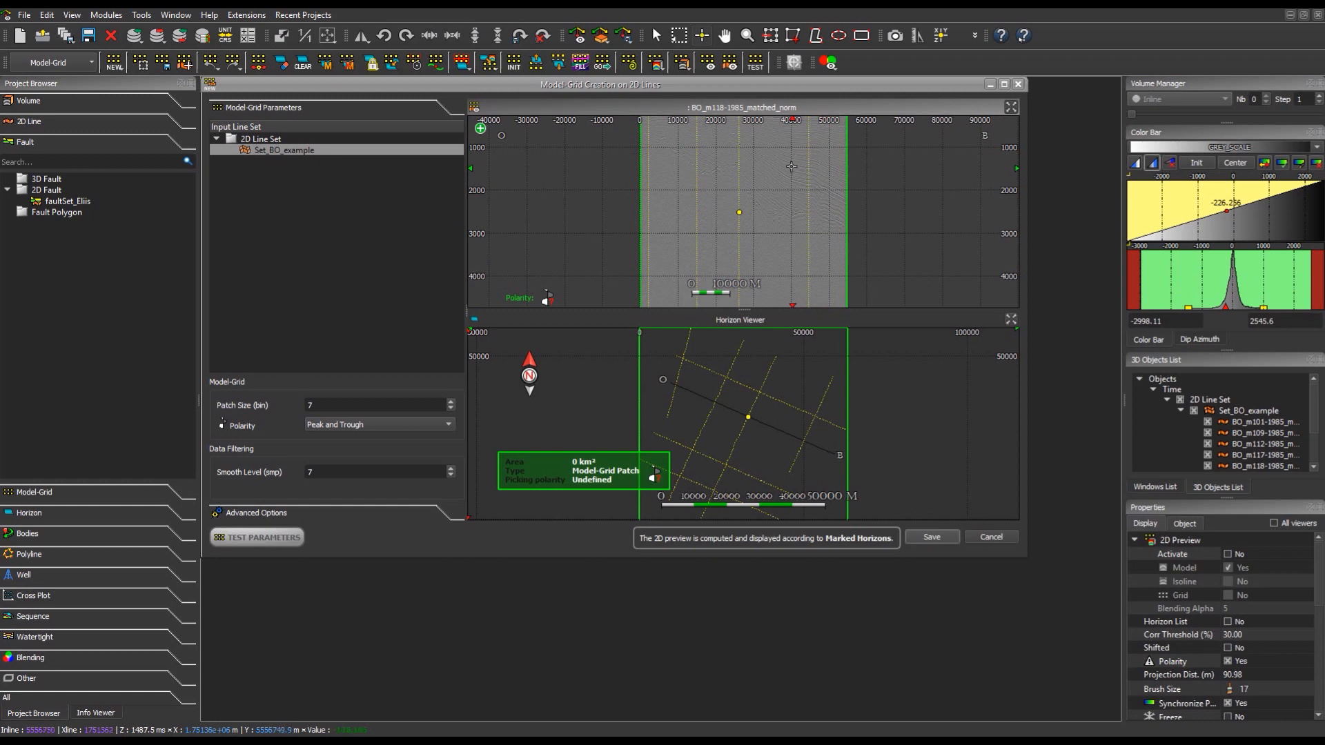
scroll(777, 216, "up", 2)
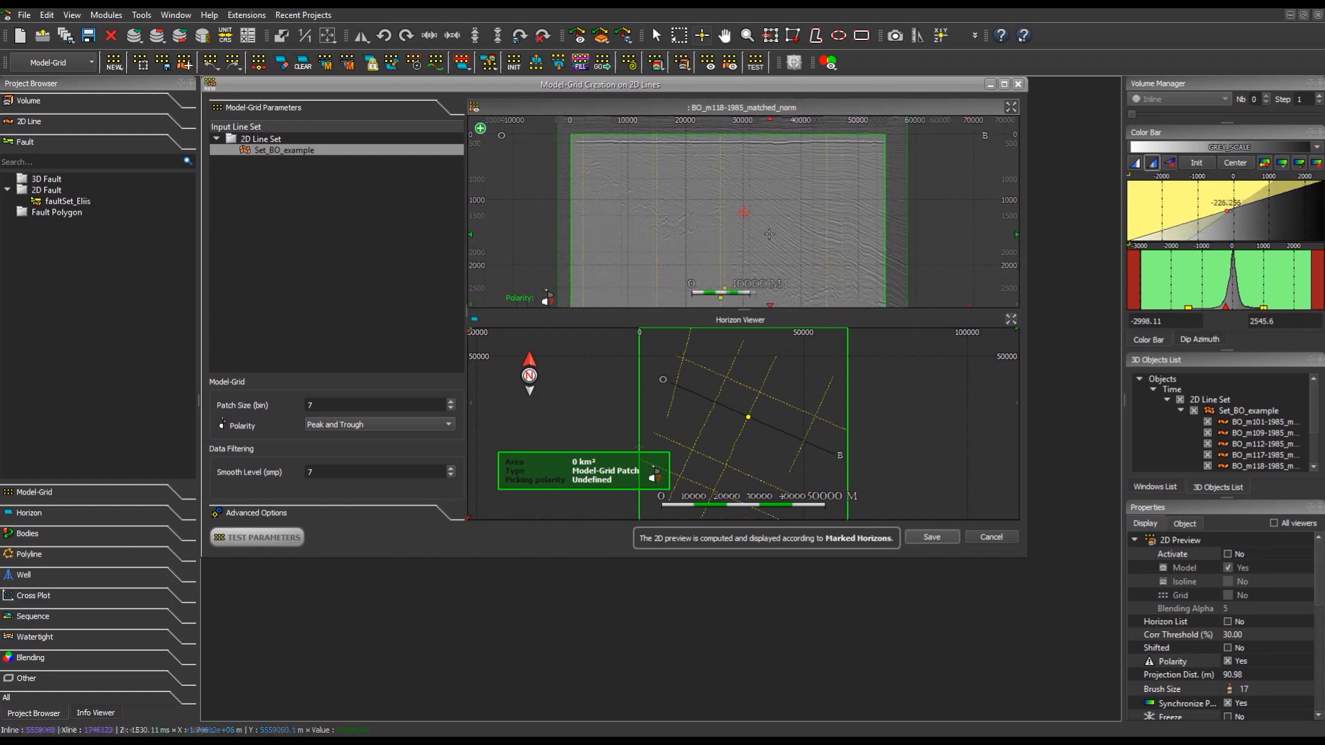
double_click(317, 405)
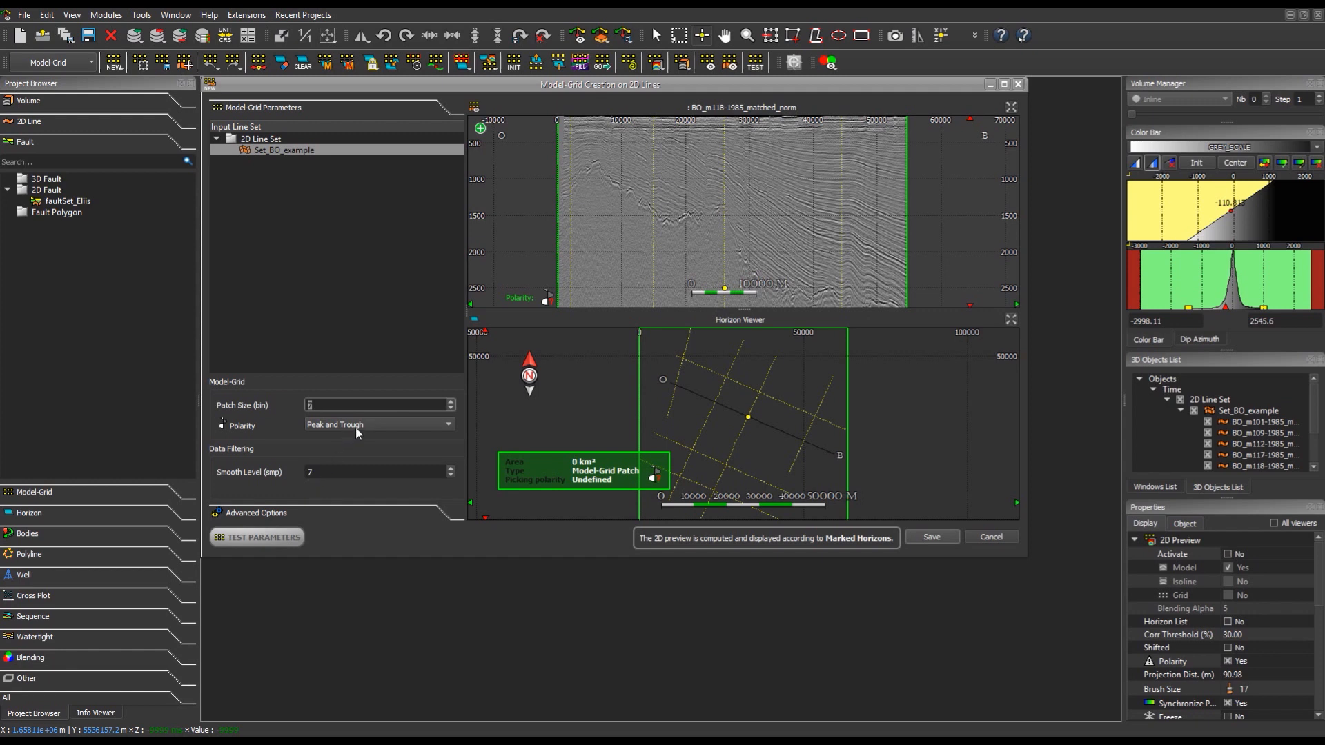
left_click(449, 425)
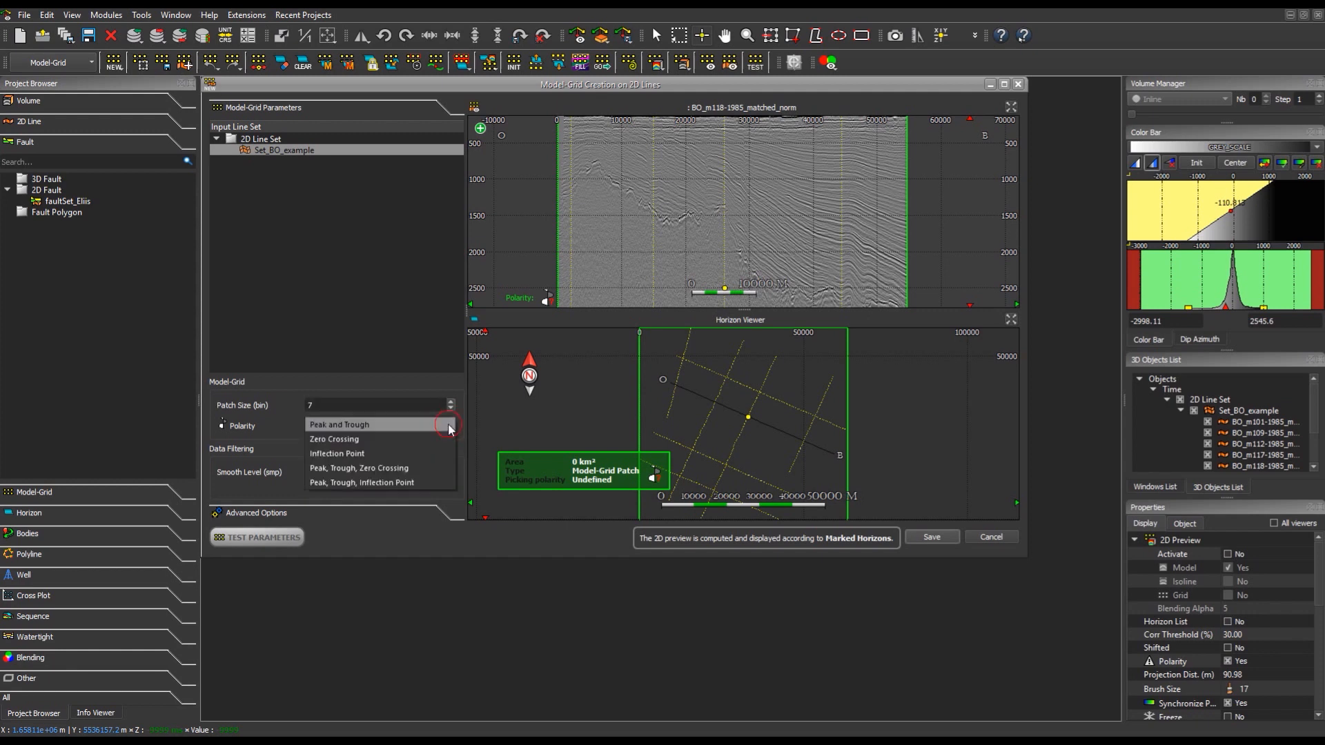
left_click(449, 423)
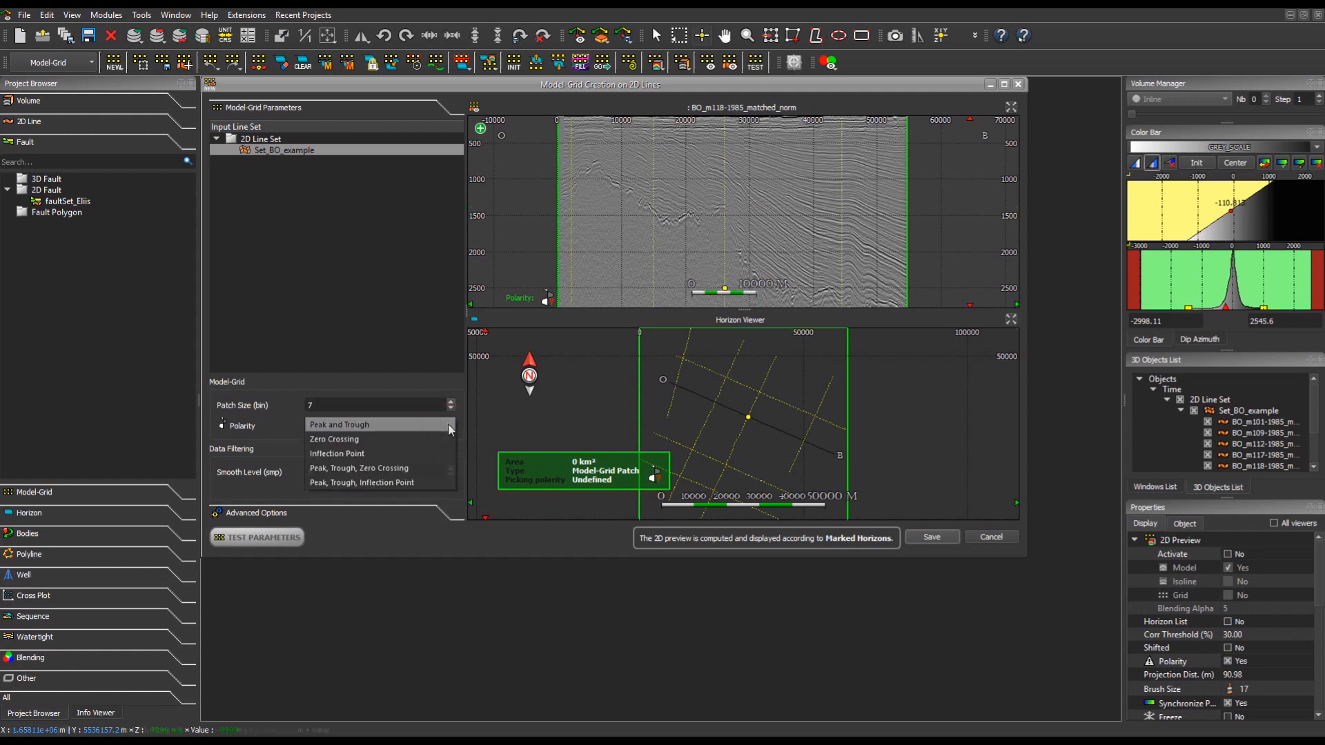
left_click(292, 537)
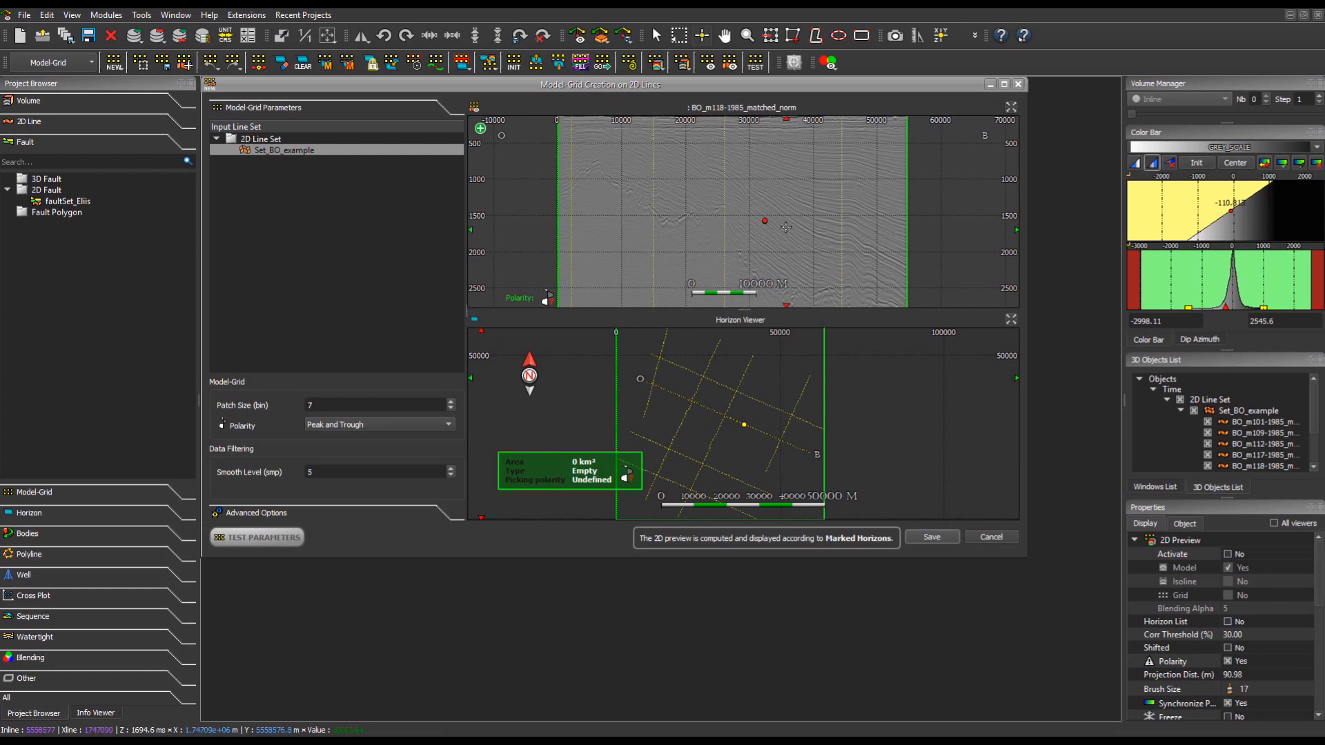
Activate the 2D preview on the BO_m118-1985 section with the Grid shown and the Model hidden, and set the smooth level to 7
scroll(766, 211, "up", 5)
scroll(766, 211, "up", 2)
left_click_drag(897, 268, 776, 205)
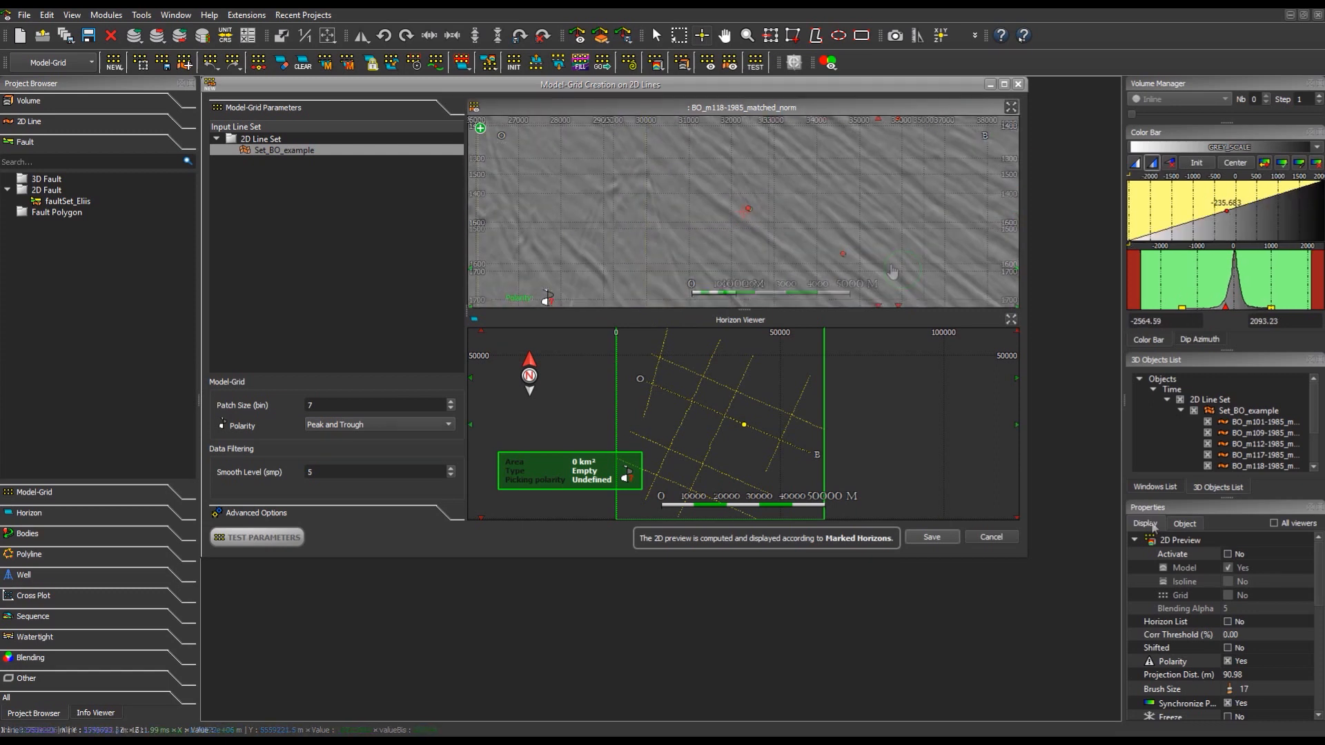
left_click(1227, 554)
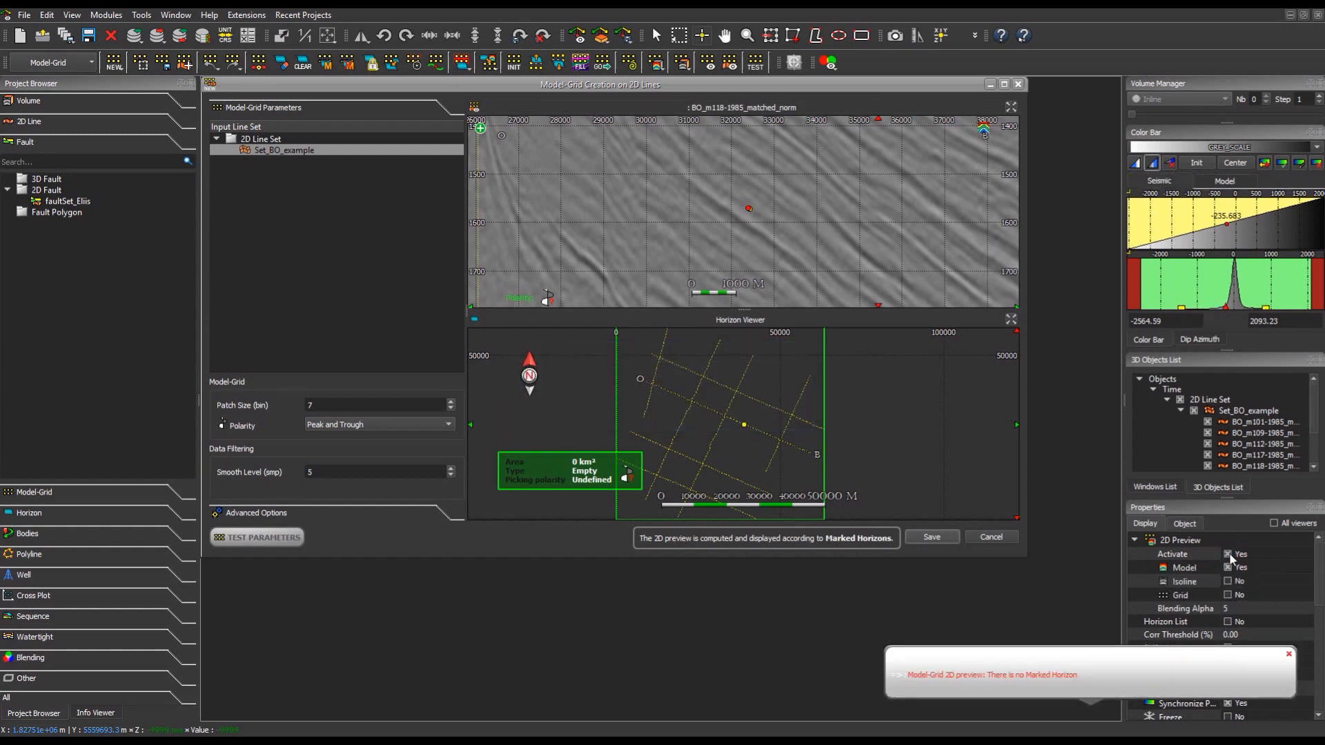
left_click(1228, 596)
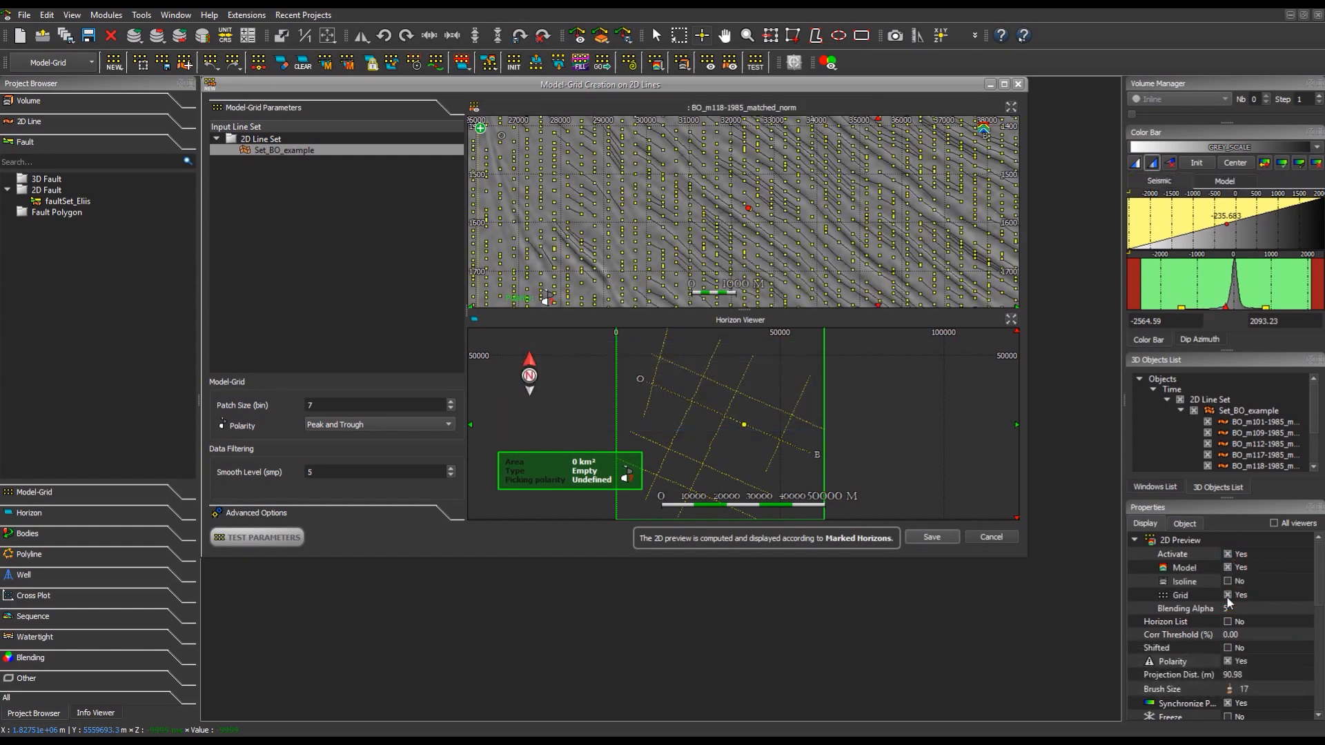
left_click(1227, 567)
scroll(768, 233, "up", 2)
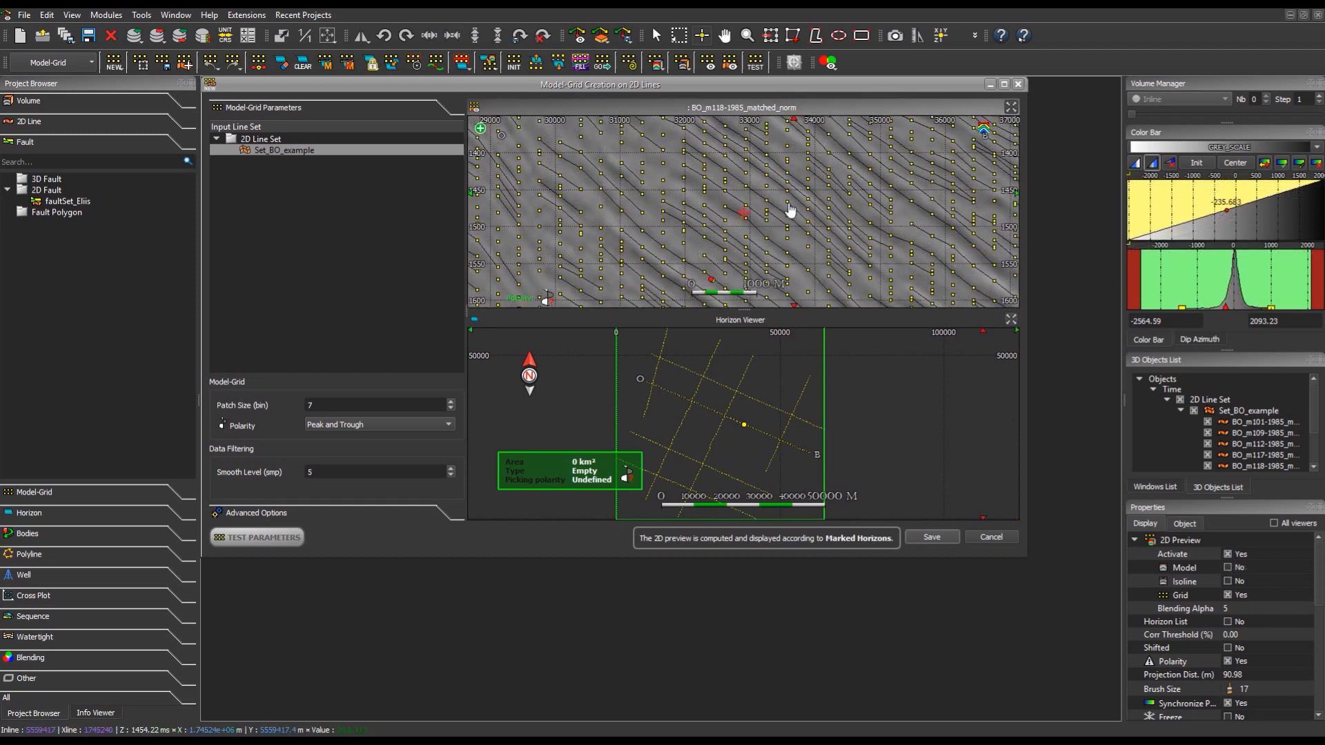
left_click_drag(777, 175, 752, 238)
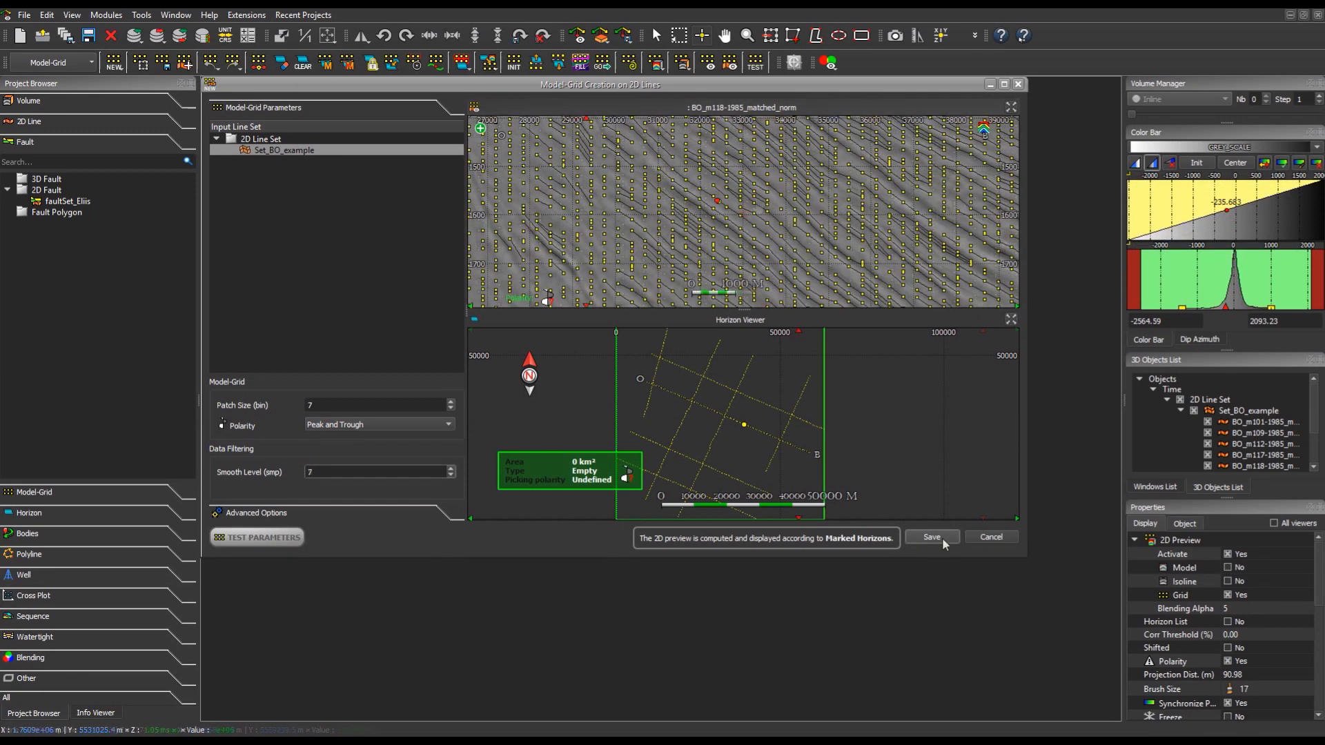
Save and compute the 2D model-grid under the name Set_BO_exampleSmooth_7_PT_Smooth_7
left_click(932, 537)
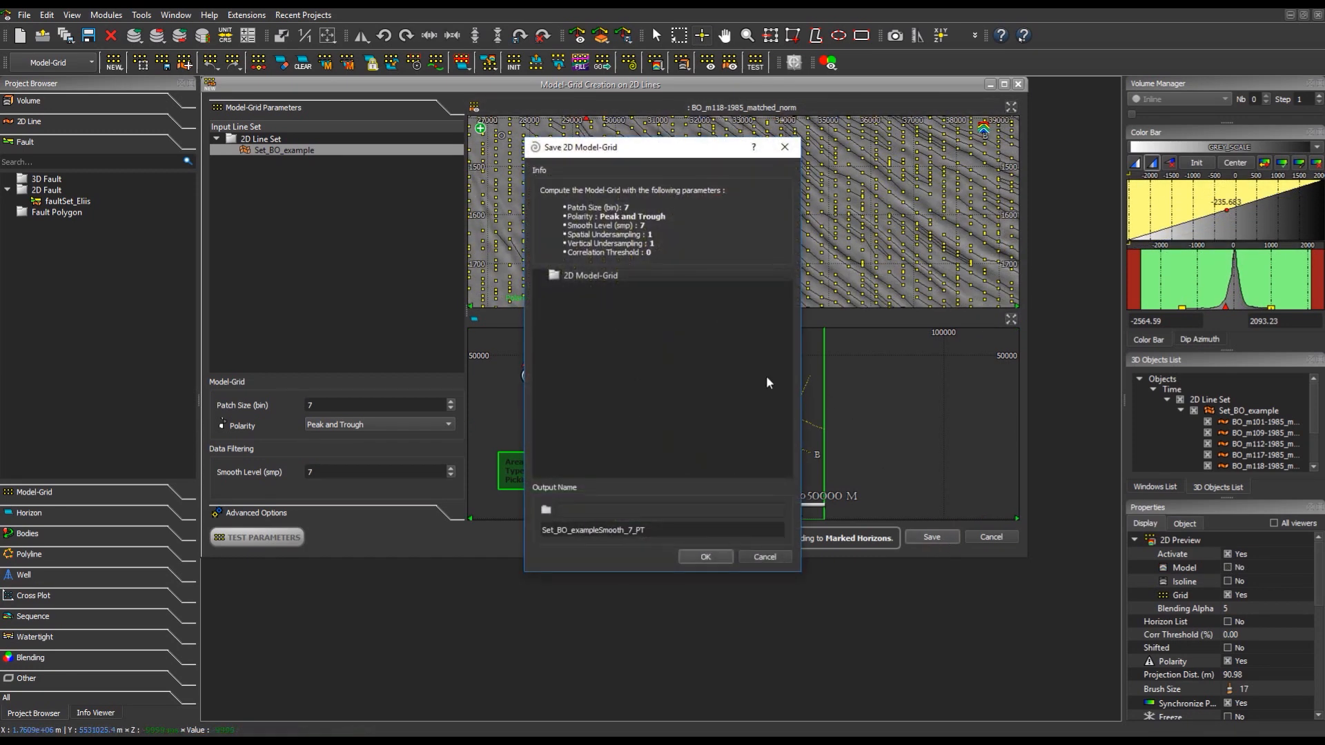
left_click(690, 530)
type("_Smooth_7")
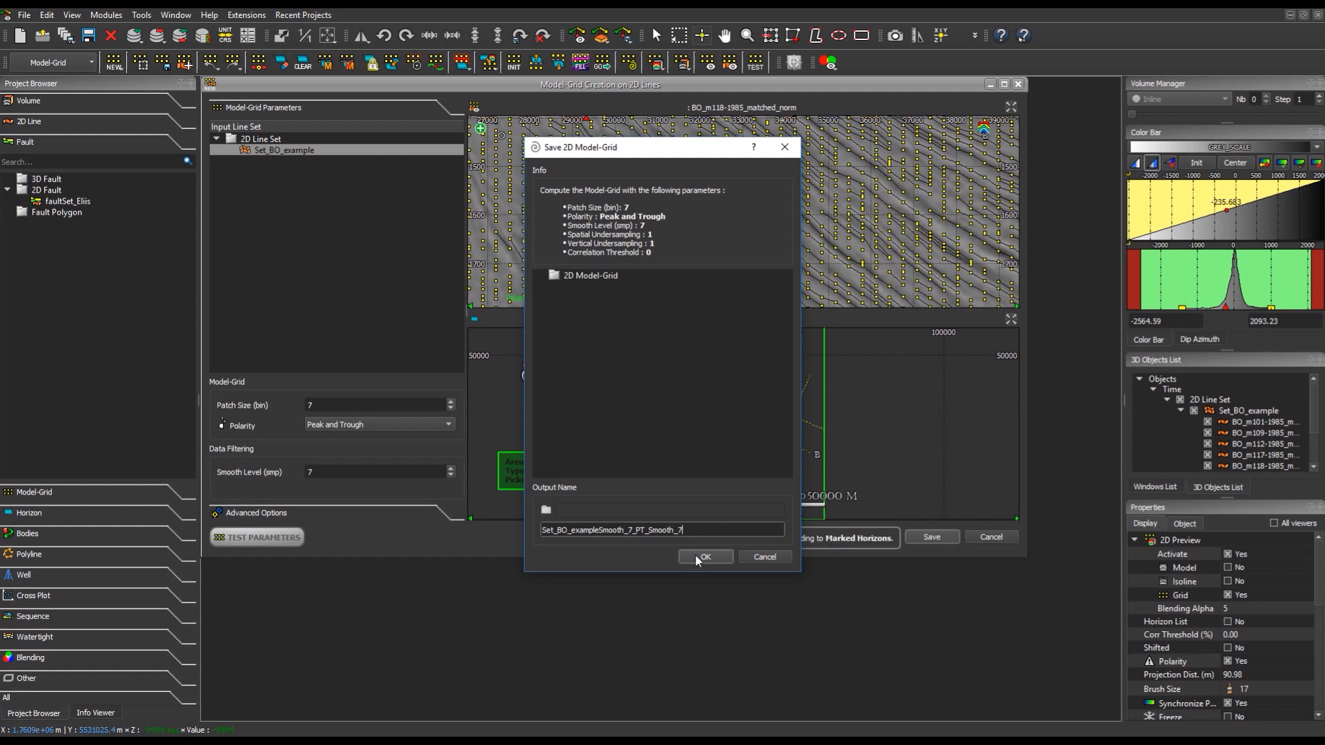
left_click(704, 556)
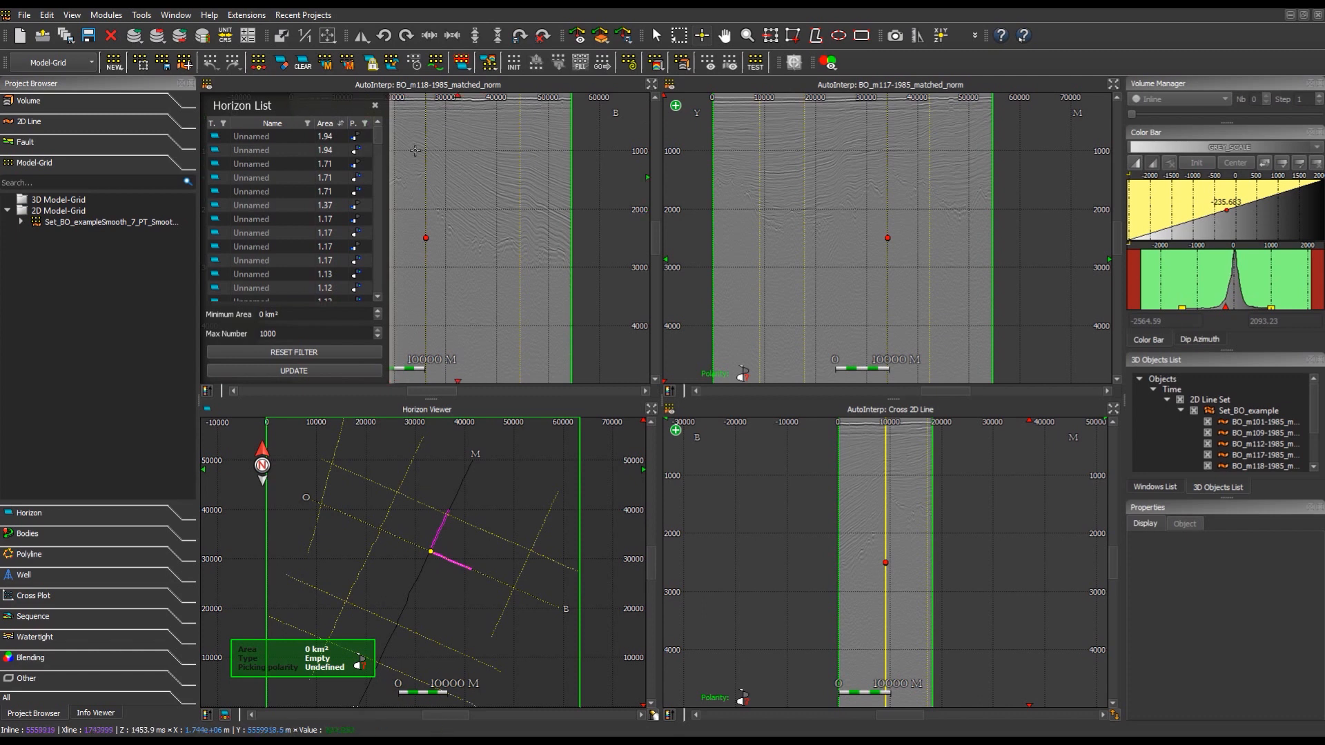
Close the Horizon List and mark the seabed trough as a horizon across the full BO_m118-1985 section
left_click(375, 107)
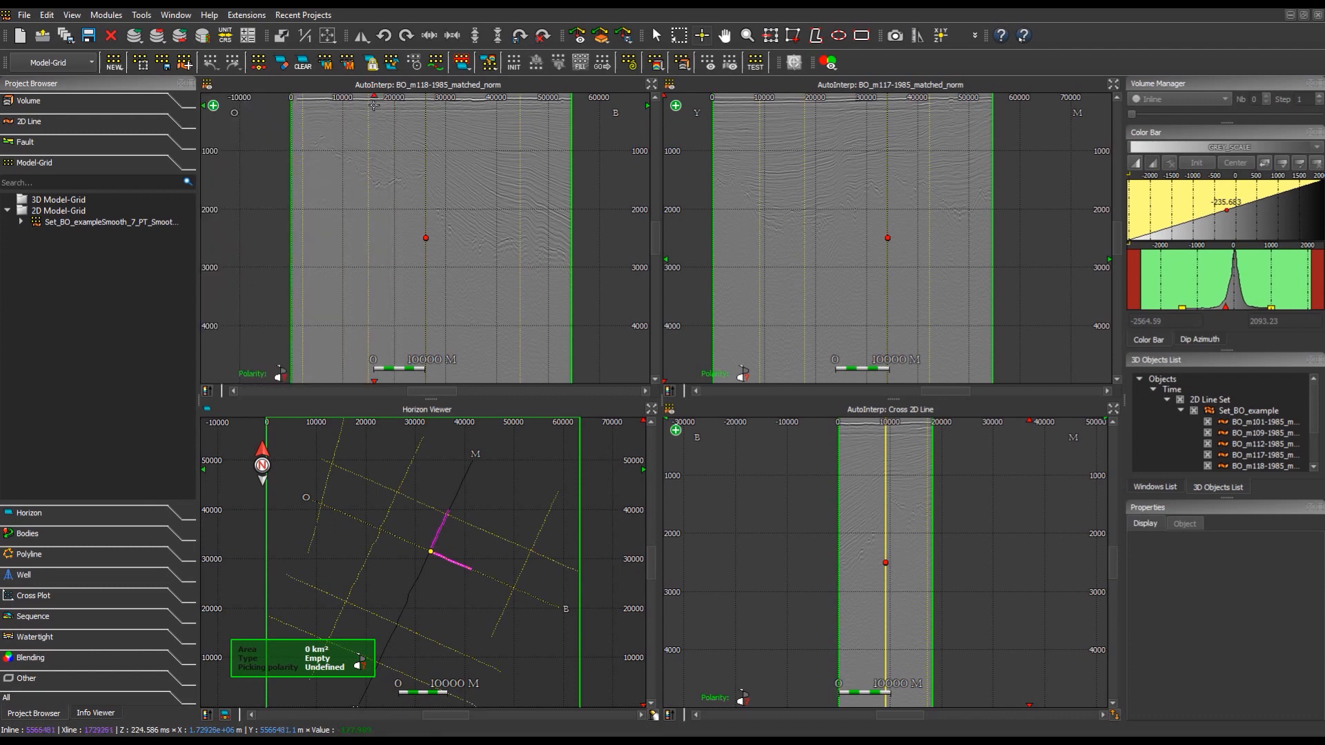
scroll(505, 216, "up", 3)
left_click_drag(504, 149, 445, 285)
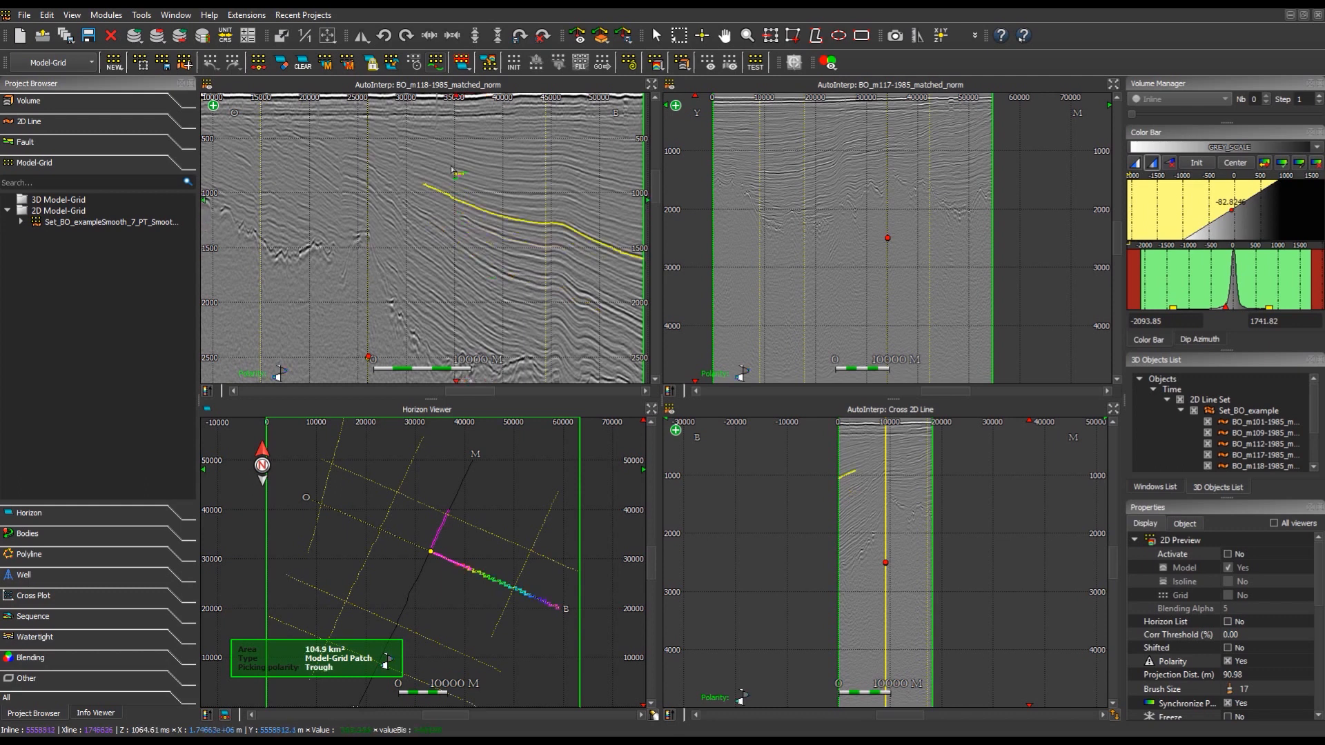
scroll(461, 238, "up", 3)
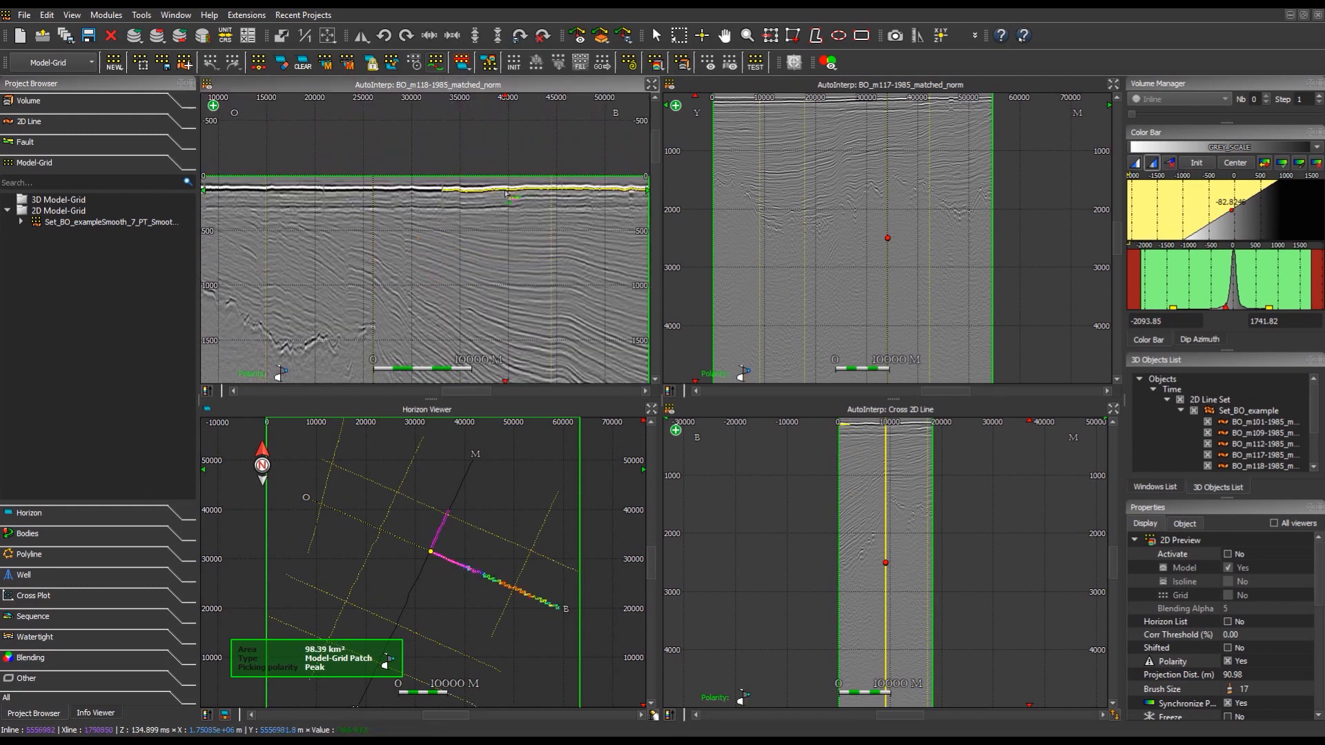
scroll(483, 200, "up", 2)
left_click_drag(461, 175, 411, 237)
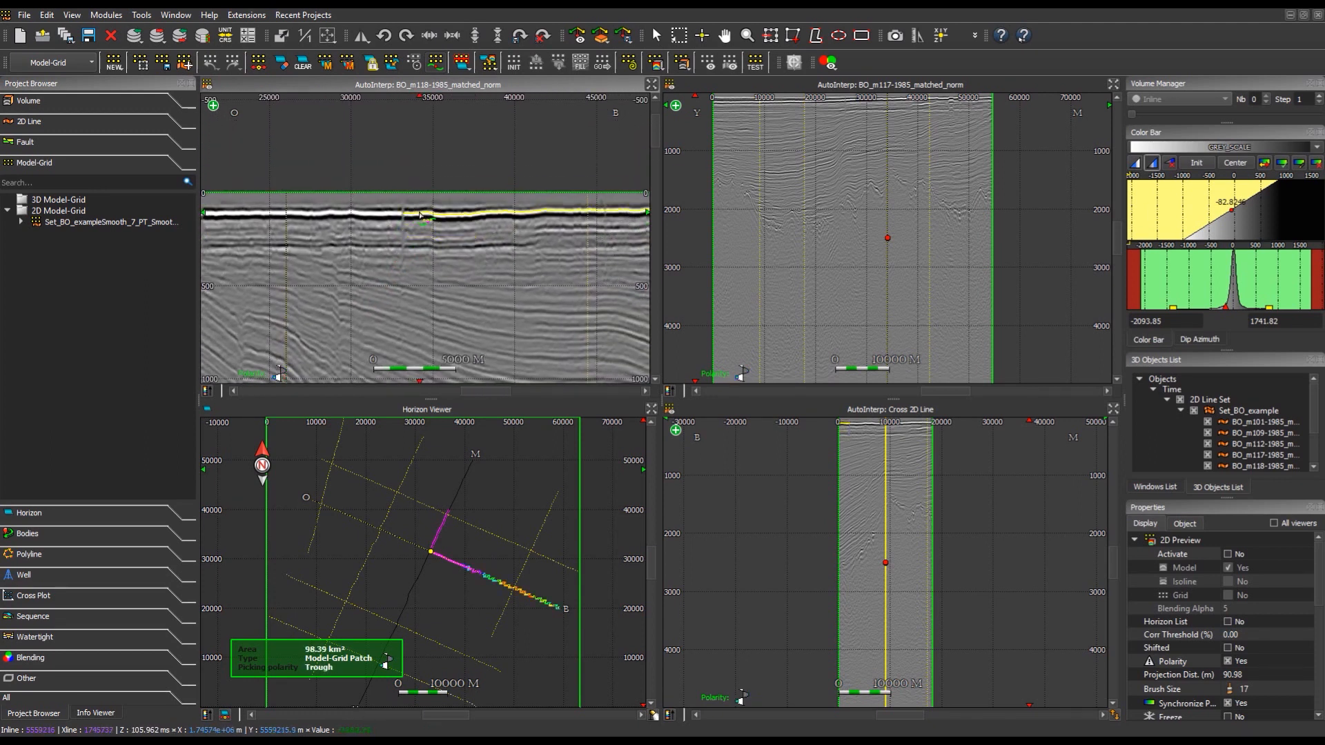
left_click(421, 214)
scroll(456, 208, "down", 3)
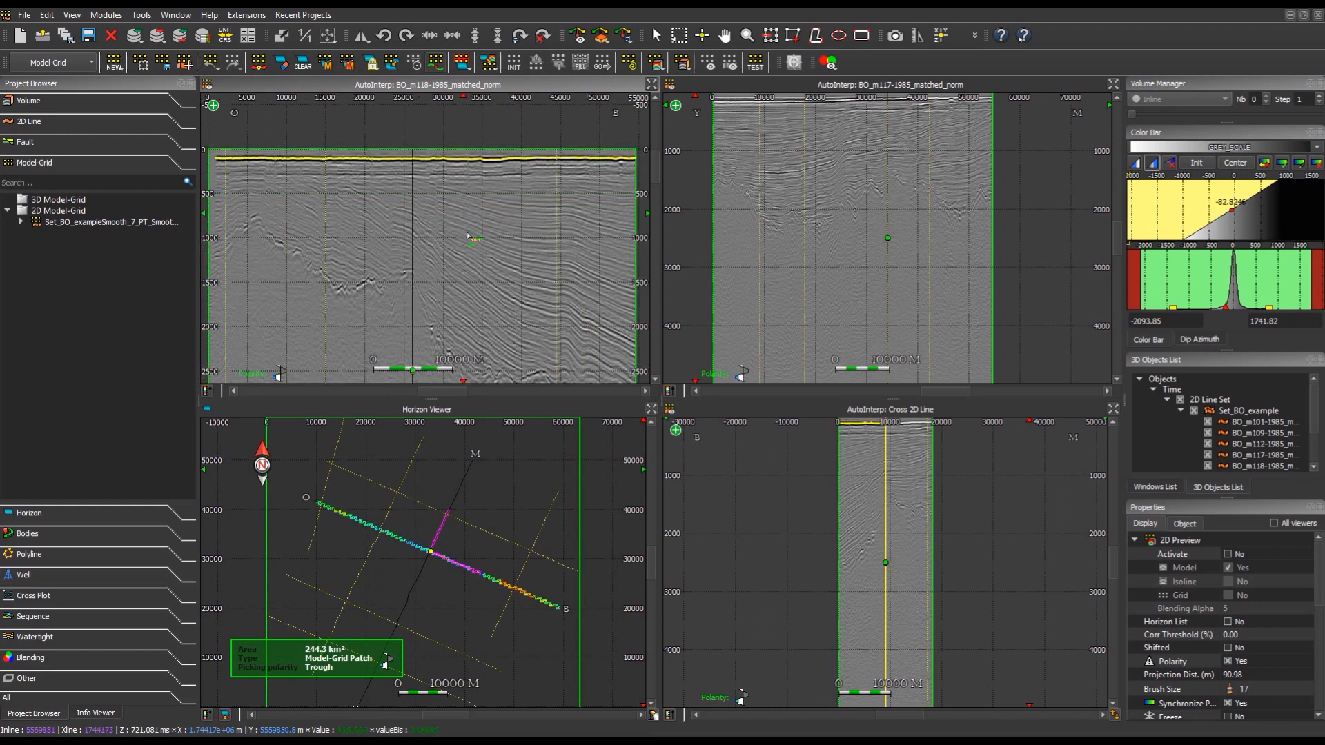
key("n")
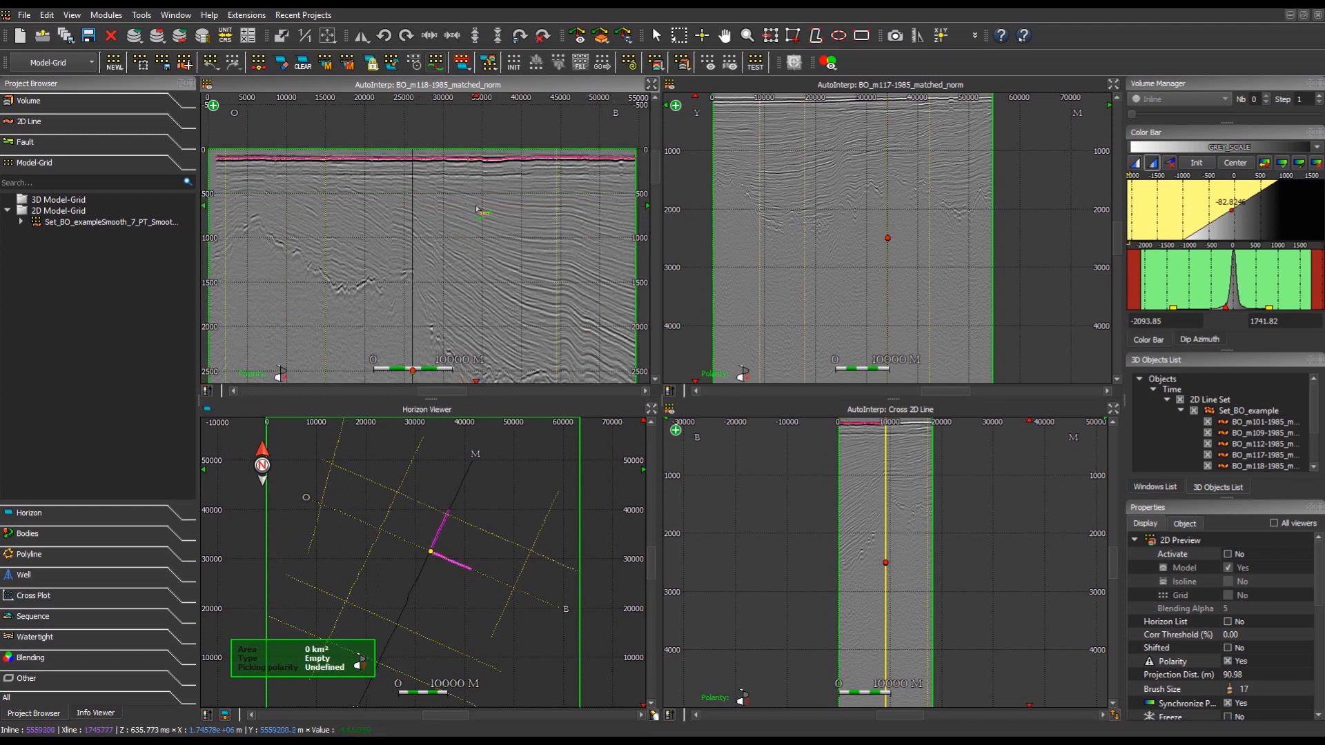
Mark the patches along the rugged basement reflector on BO_m118-1985 as a second horizon
left_click(477, 208)
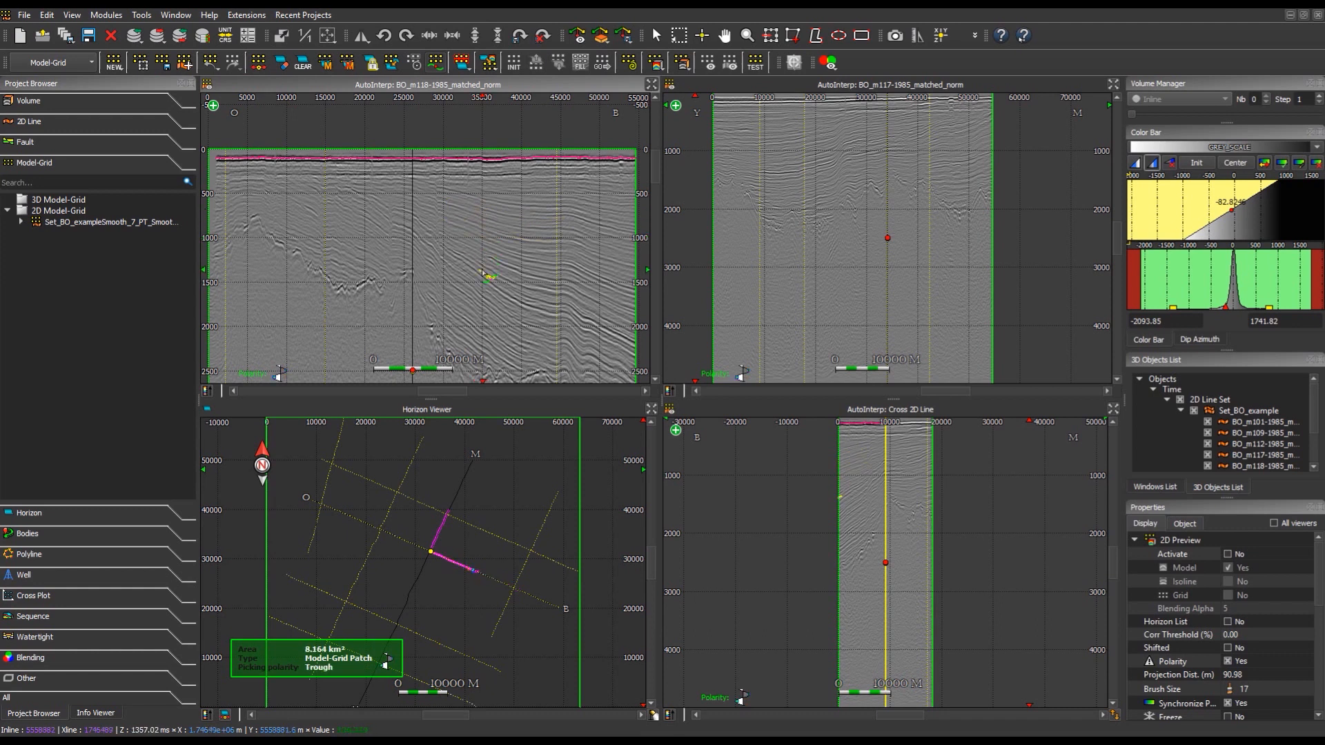
scroll(483, 269, "down", 5)
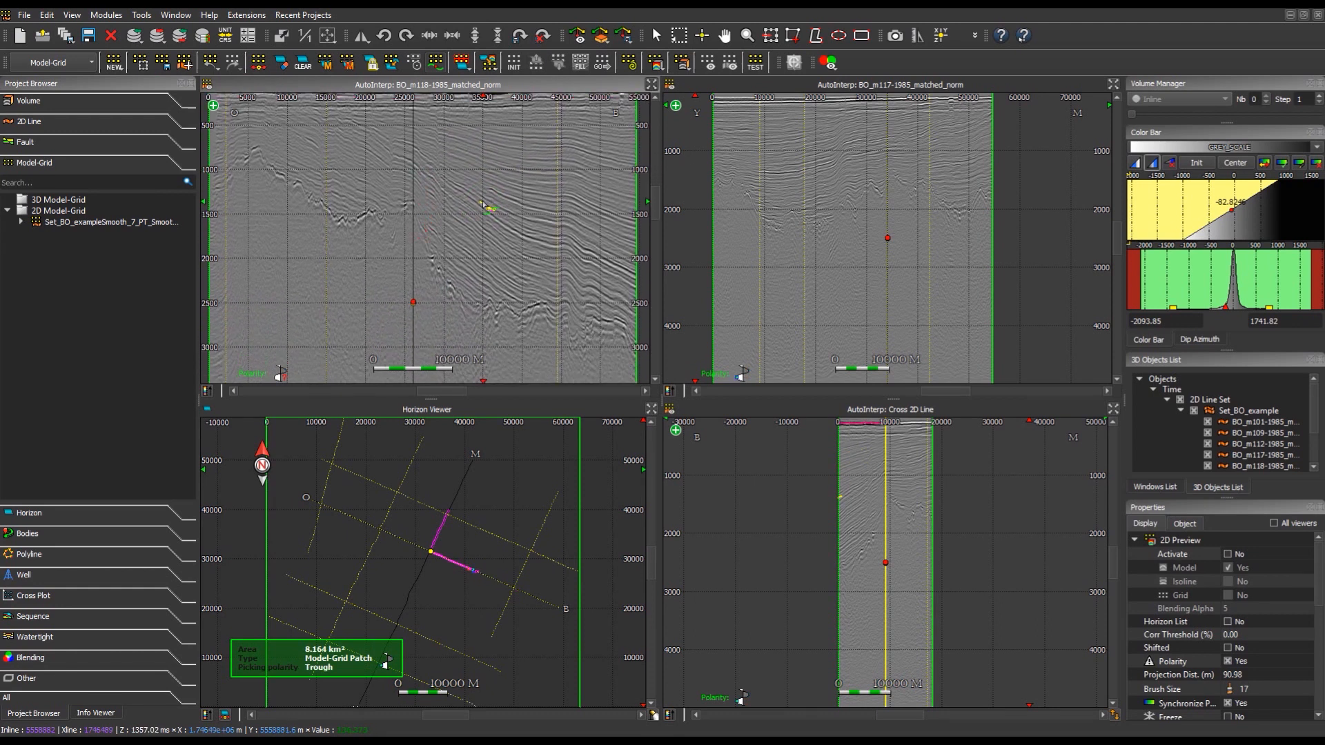
scroll(407, 241, "up", 5)
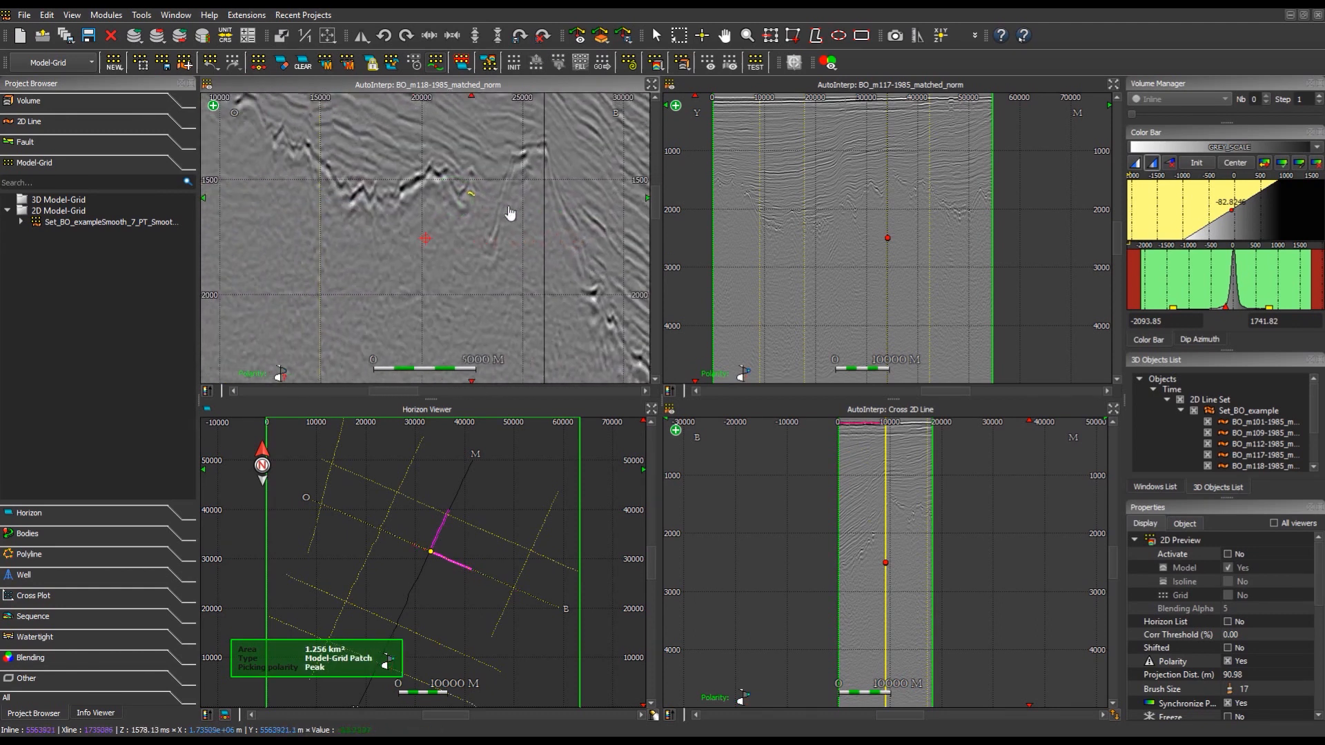
scroll(372, 285, "down", 5)
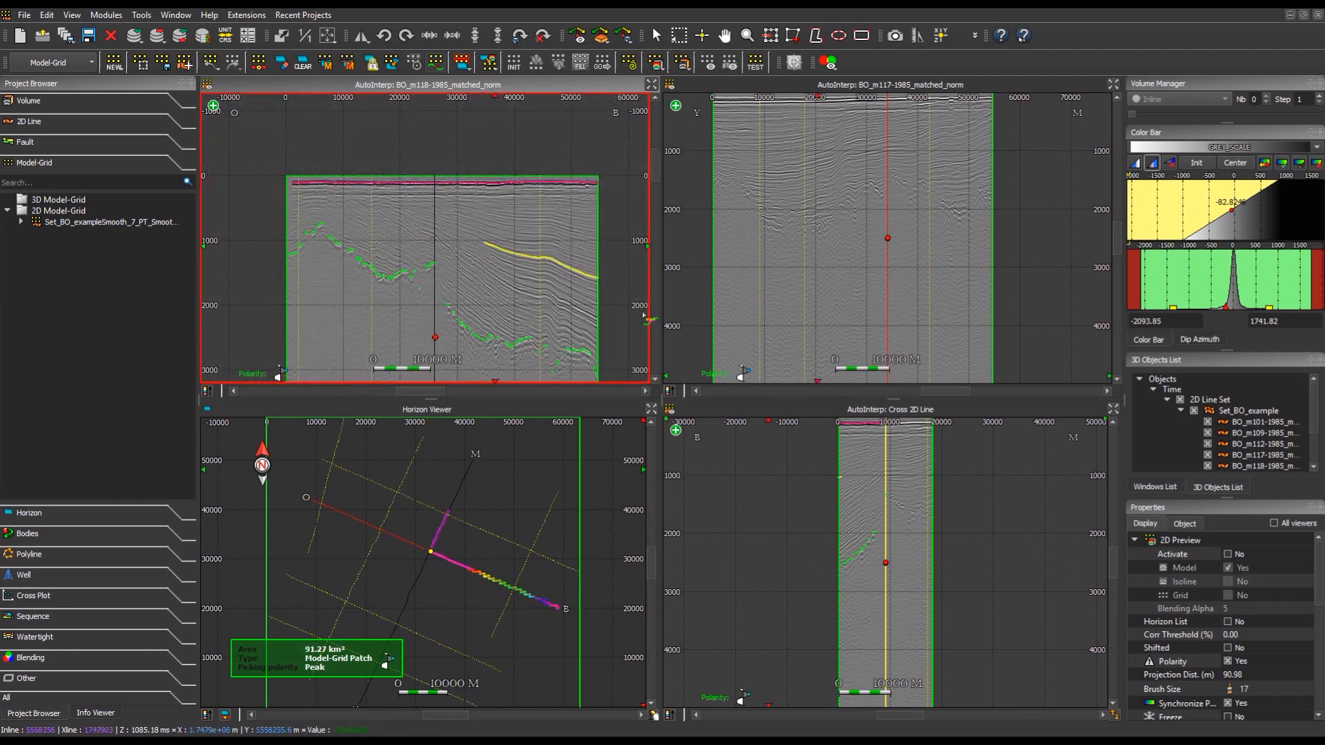
Preview the 2D model between the marked seabed and basement horizons on BO_m118-1985, and switch the preview off again
left_click(1228, 554)
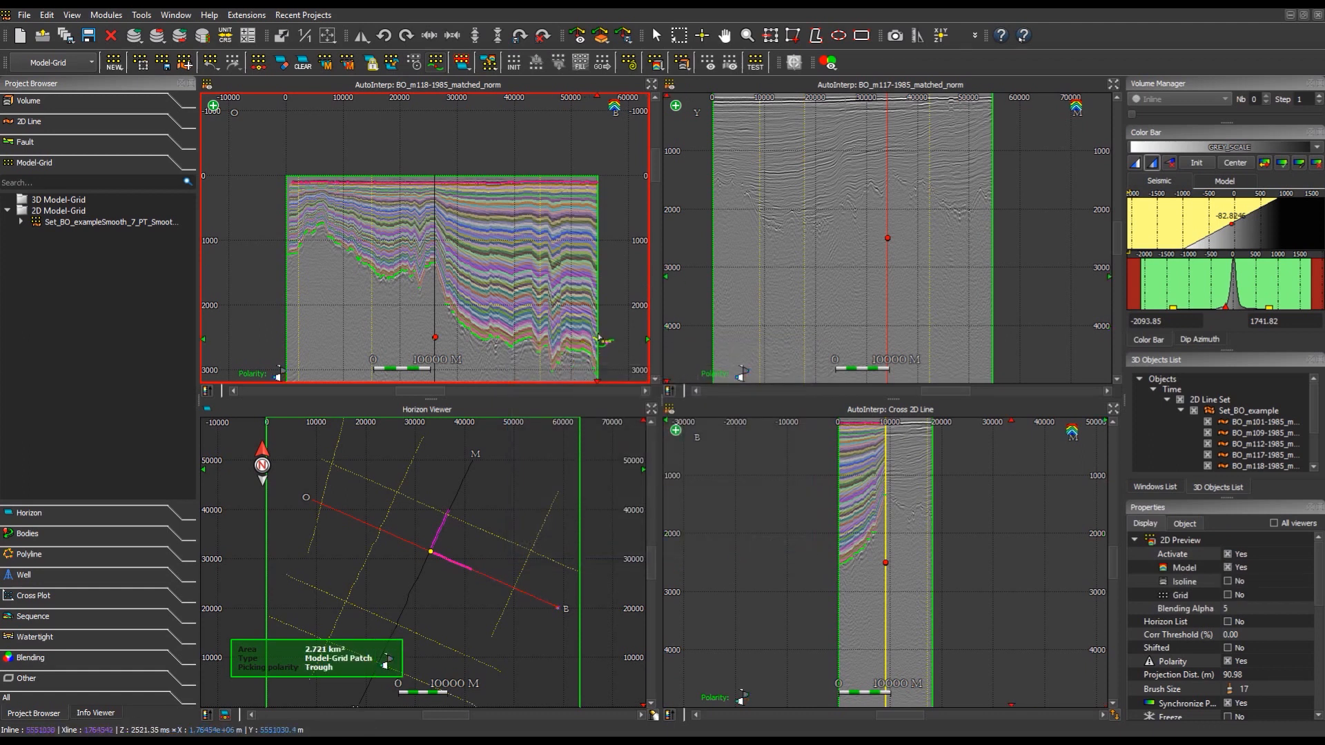
left_click_drag(617, 317, 615, 325)
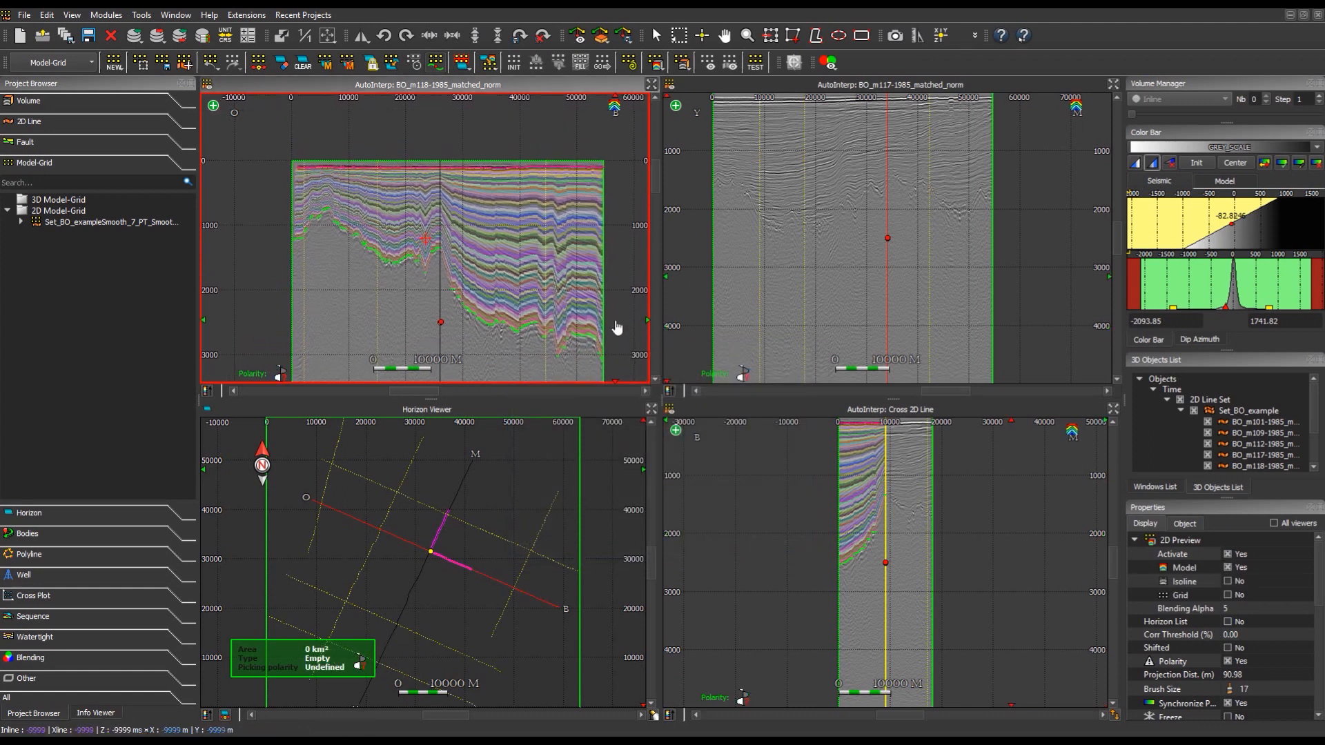
scroll(559, 284, "up", 3)
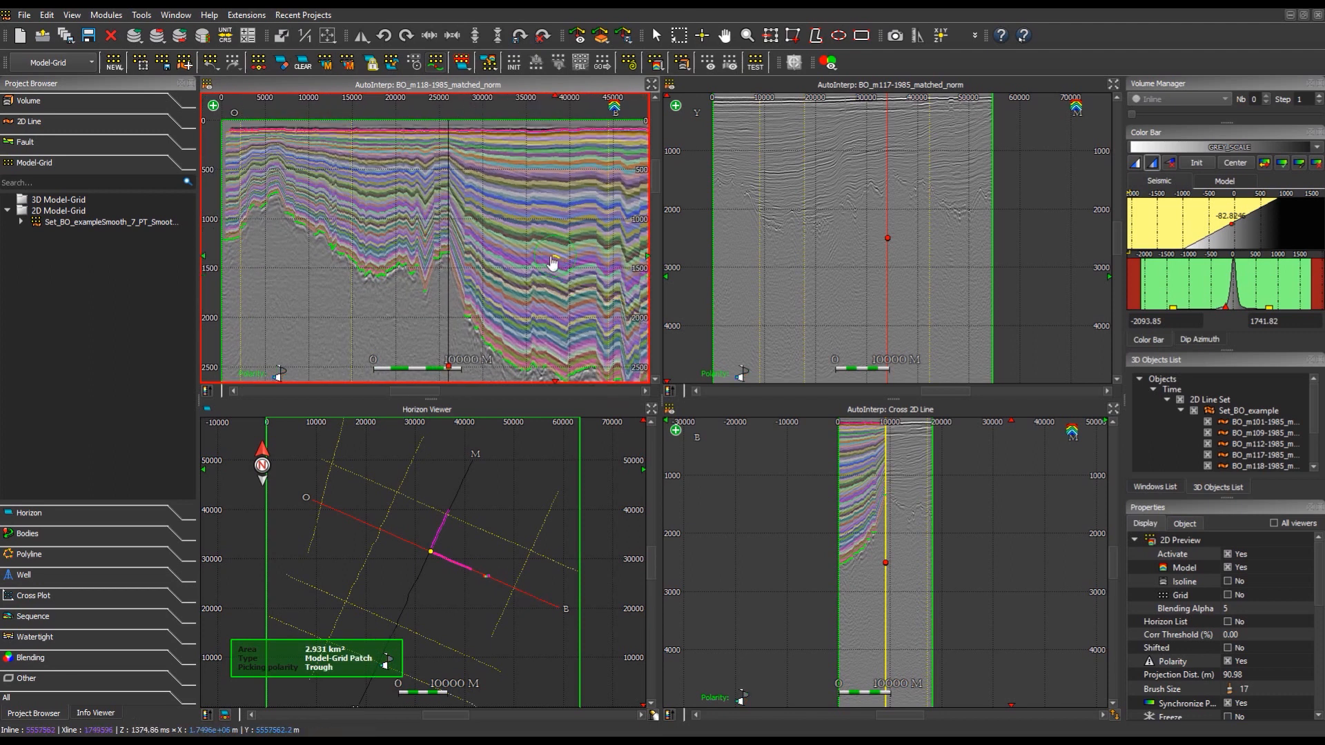
left_click_drag(552, 266, 530, 268)
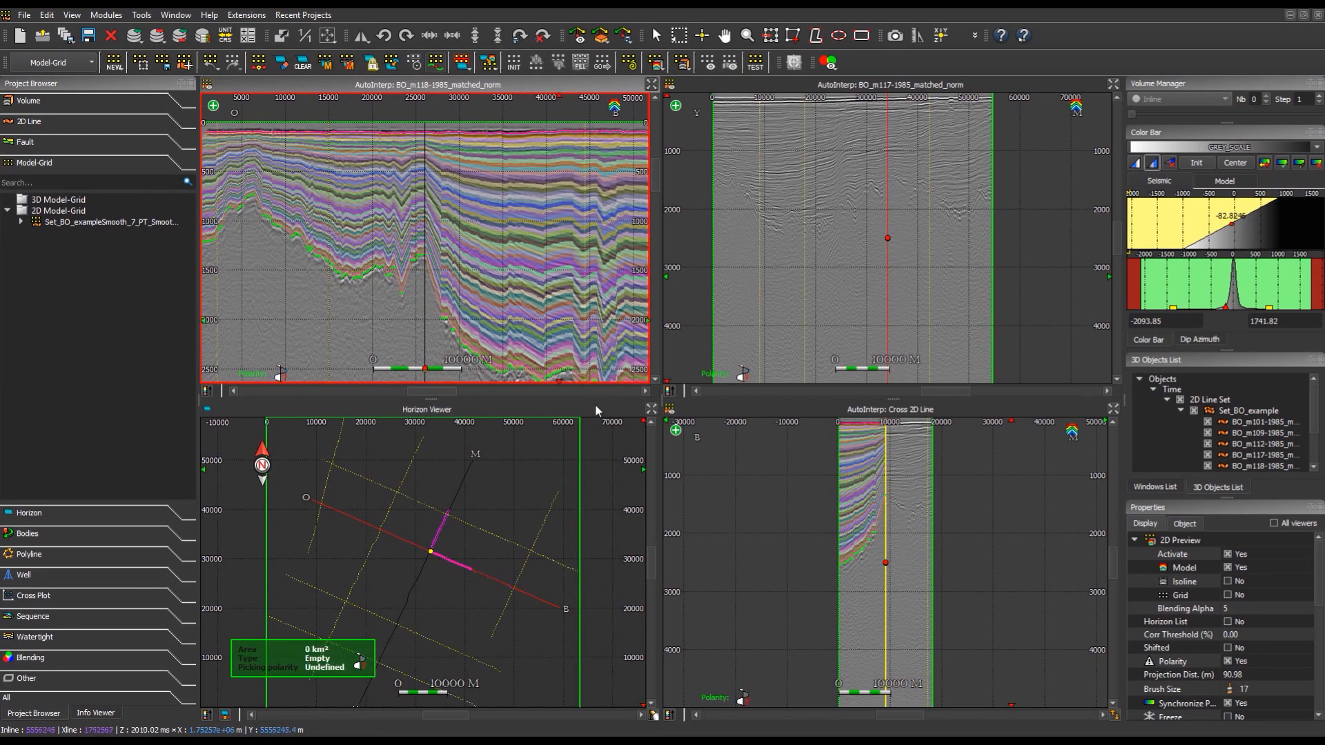
key("space")
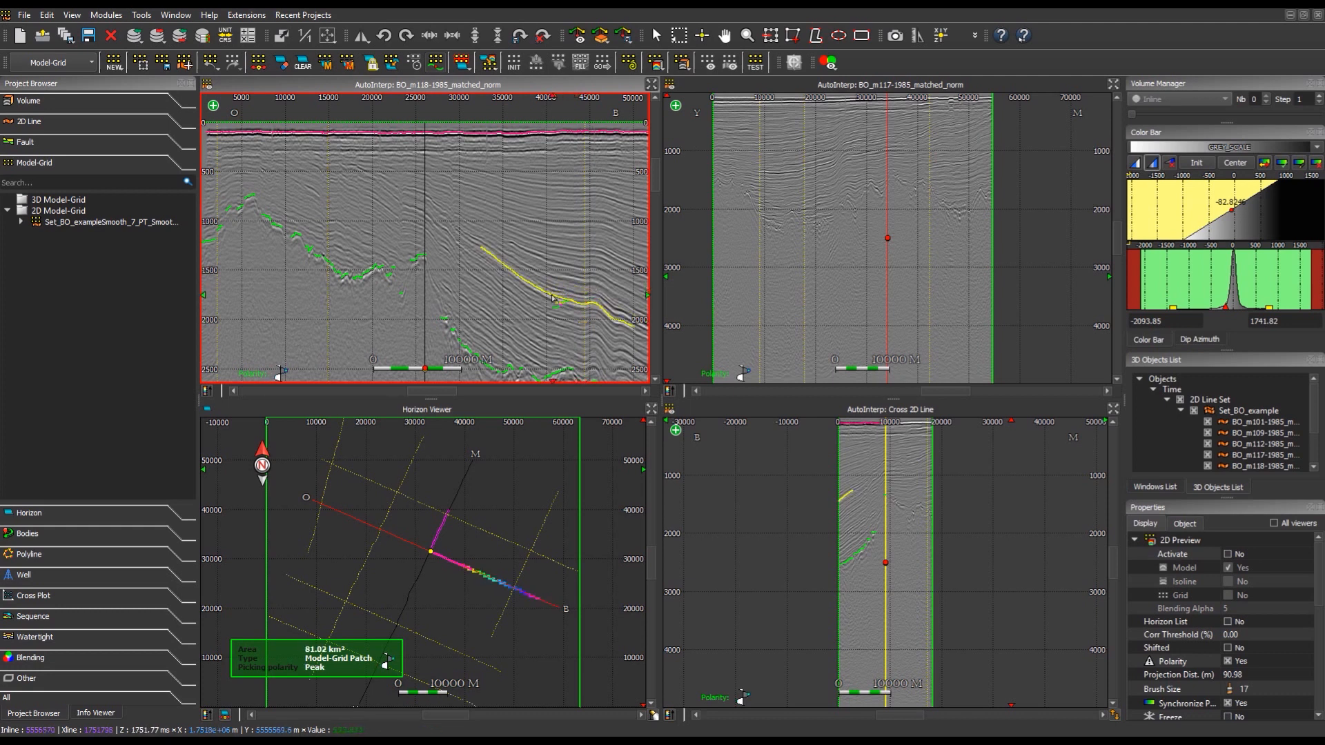
Mark intermediate horizons on BO_m118-1985 and force-link the peak patch on the BO_m117-1985 mound to the basement horizon
scroll(528, 273, "up", 2)
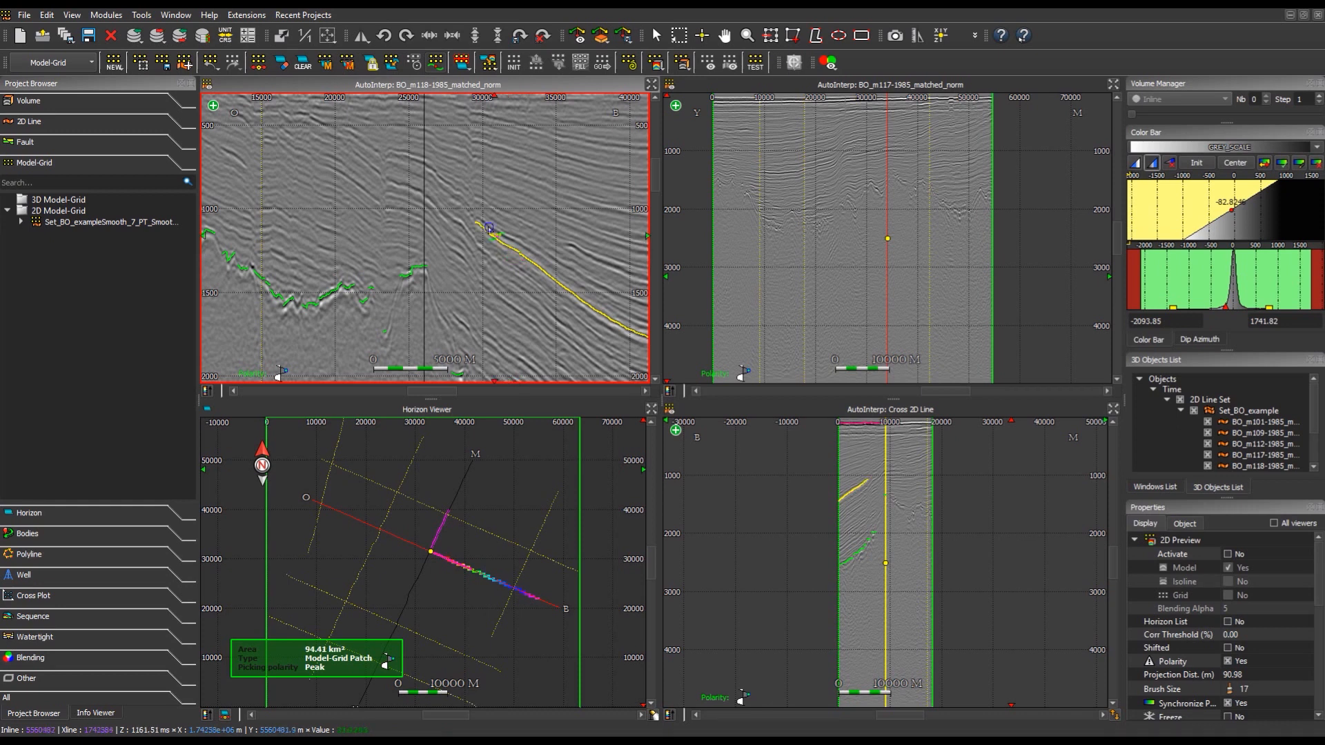
scroll(497, 238, "up", 3)
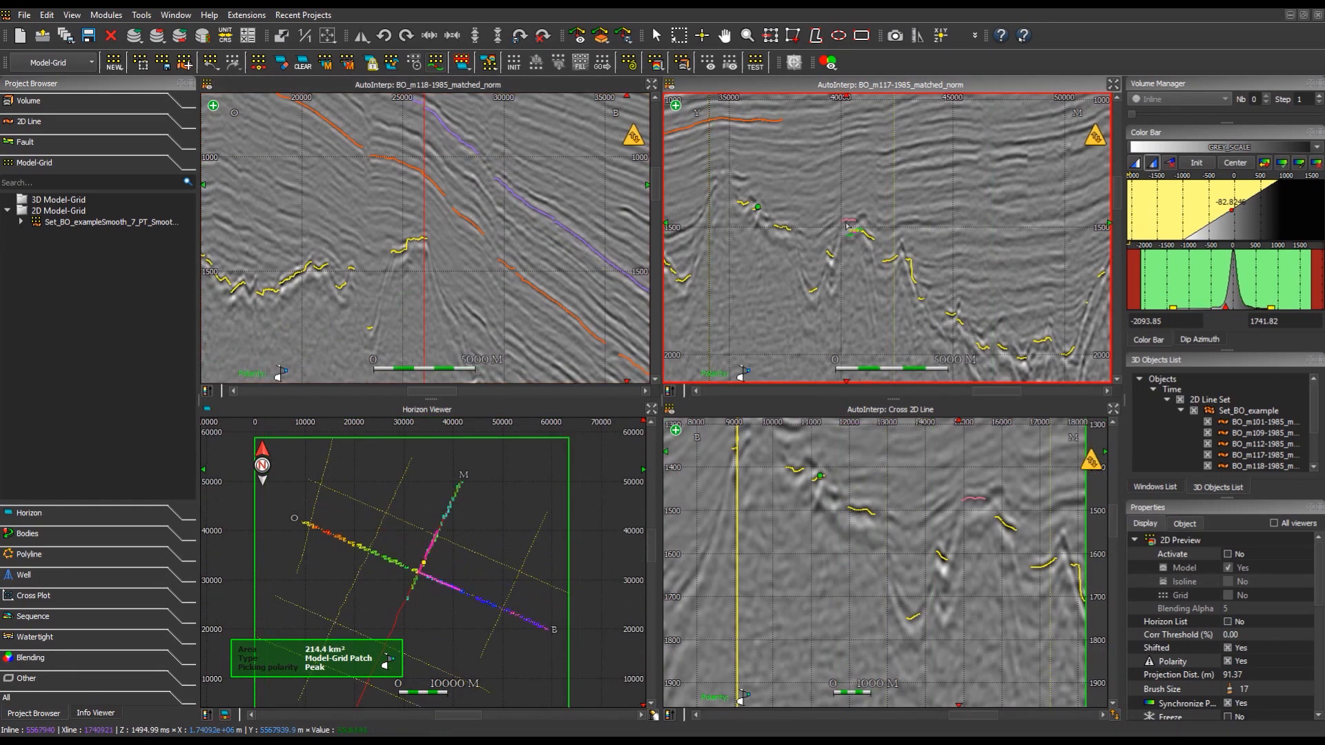
left_click(848, 226)
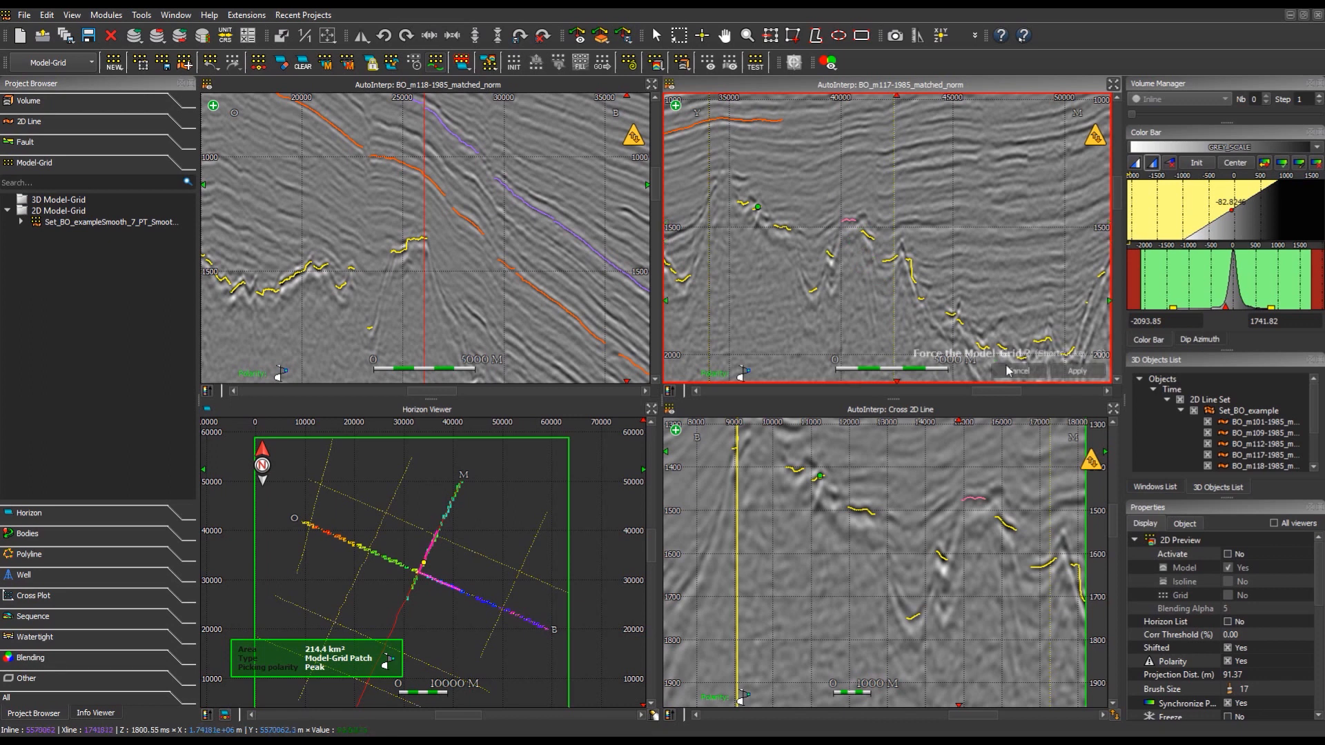
left_click(1063, 372)
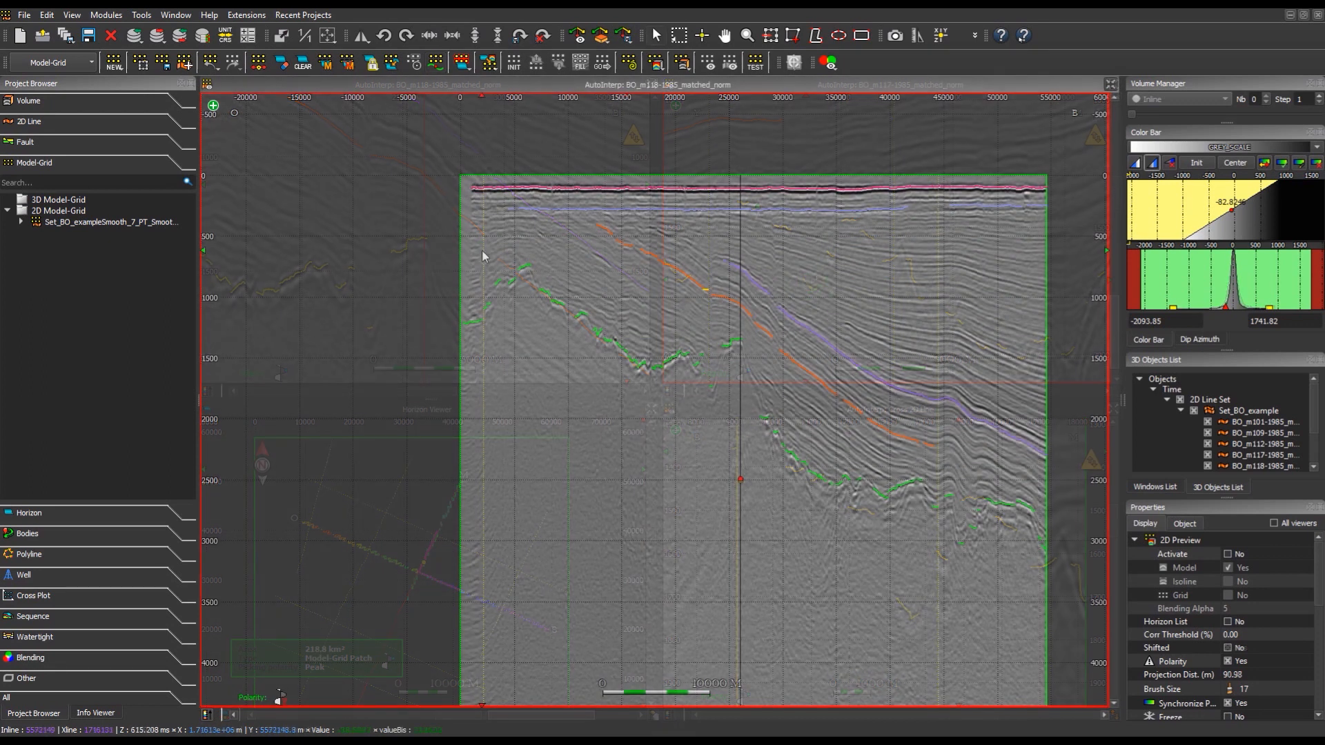
Preview the 2D model with the intermediate horizons on BO_m118-1985, comparing it with the plain seismic section
scroll(493, 184, "up", 3)
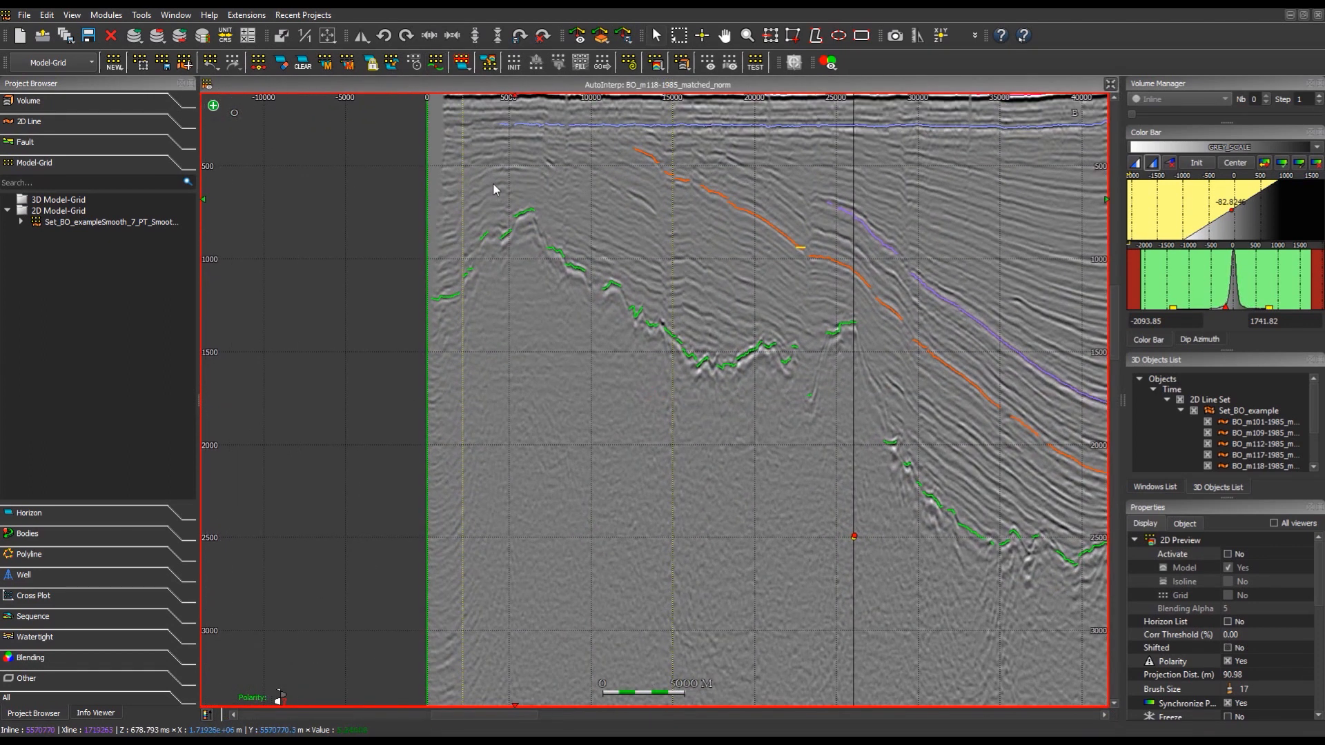
left_click_drag(506, 205, 525, 234)
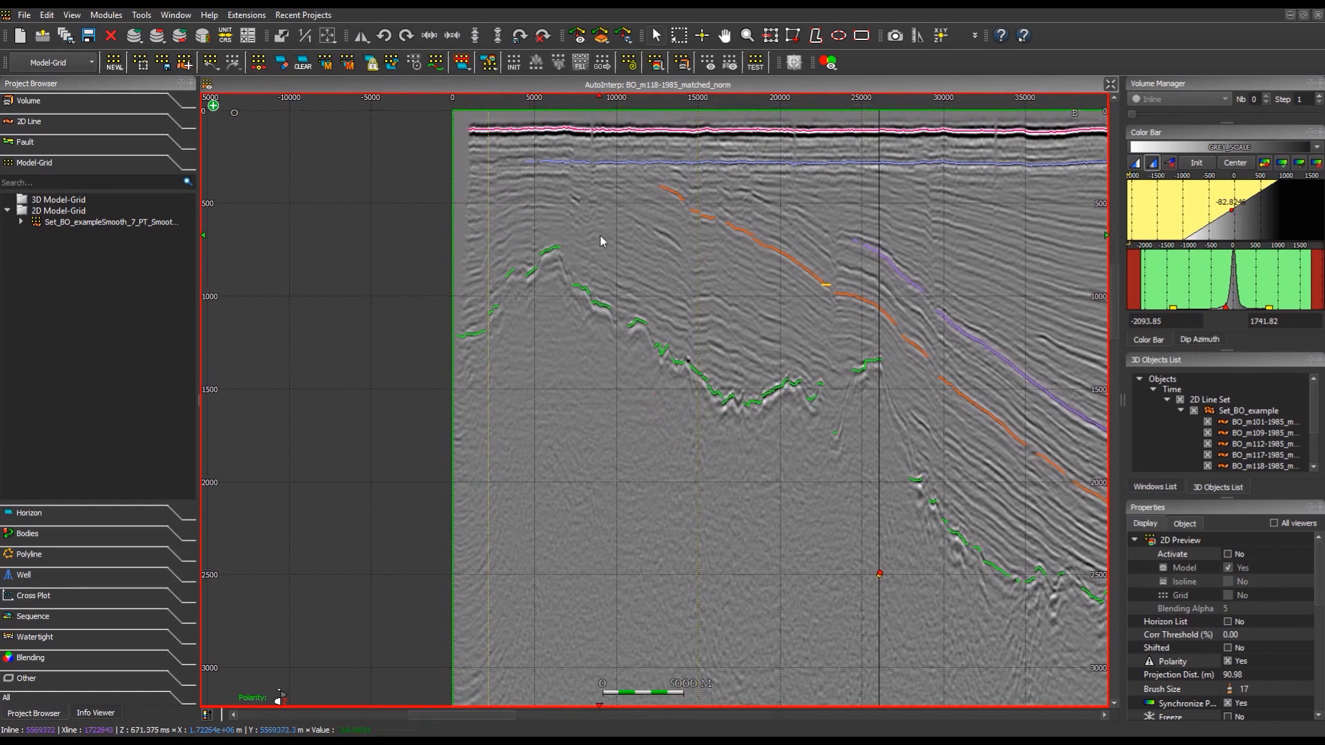
key("p")
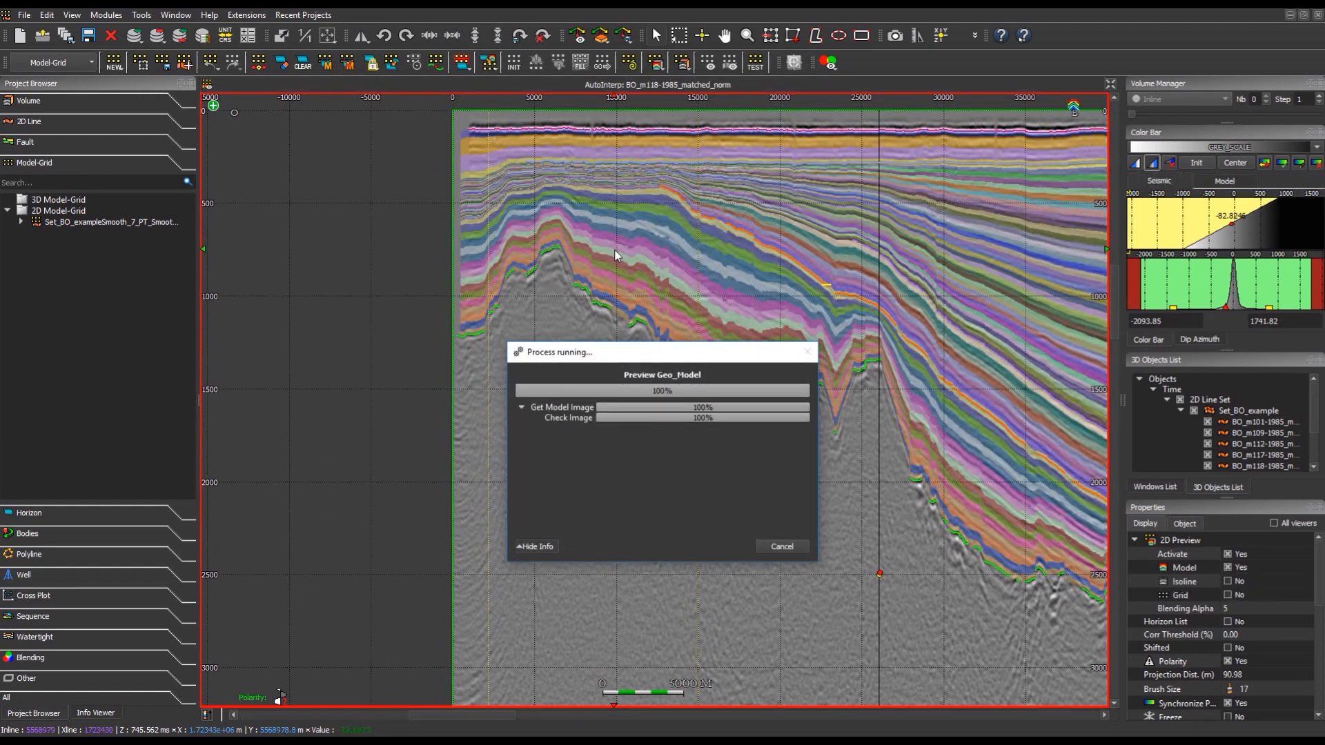
key("p")
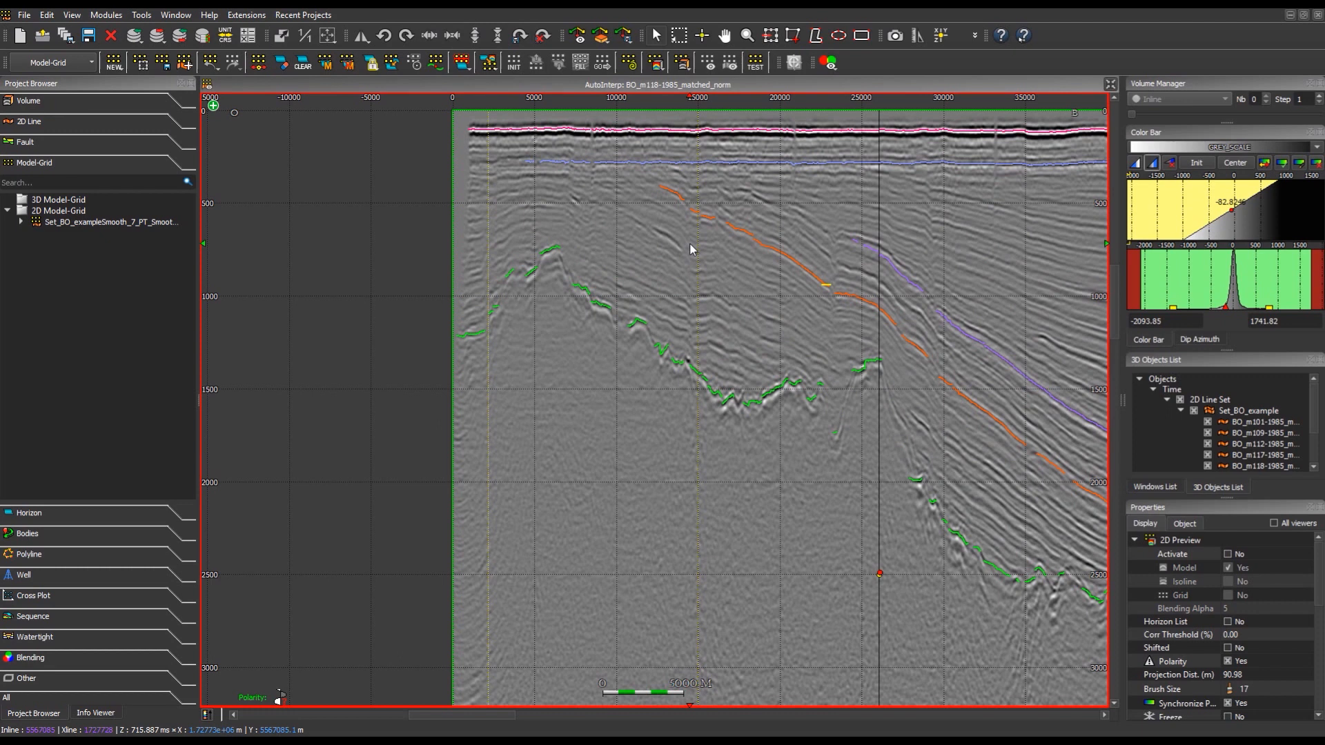
left_click_drag(692, 250, 619, 253)
key("p")
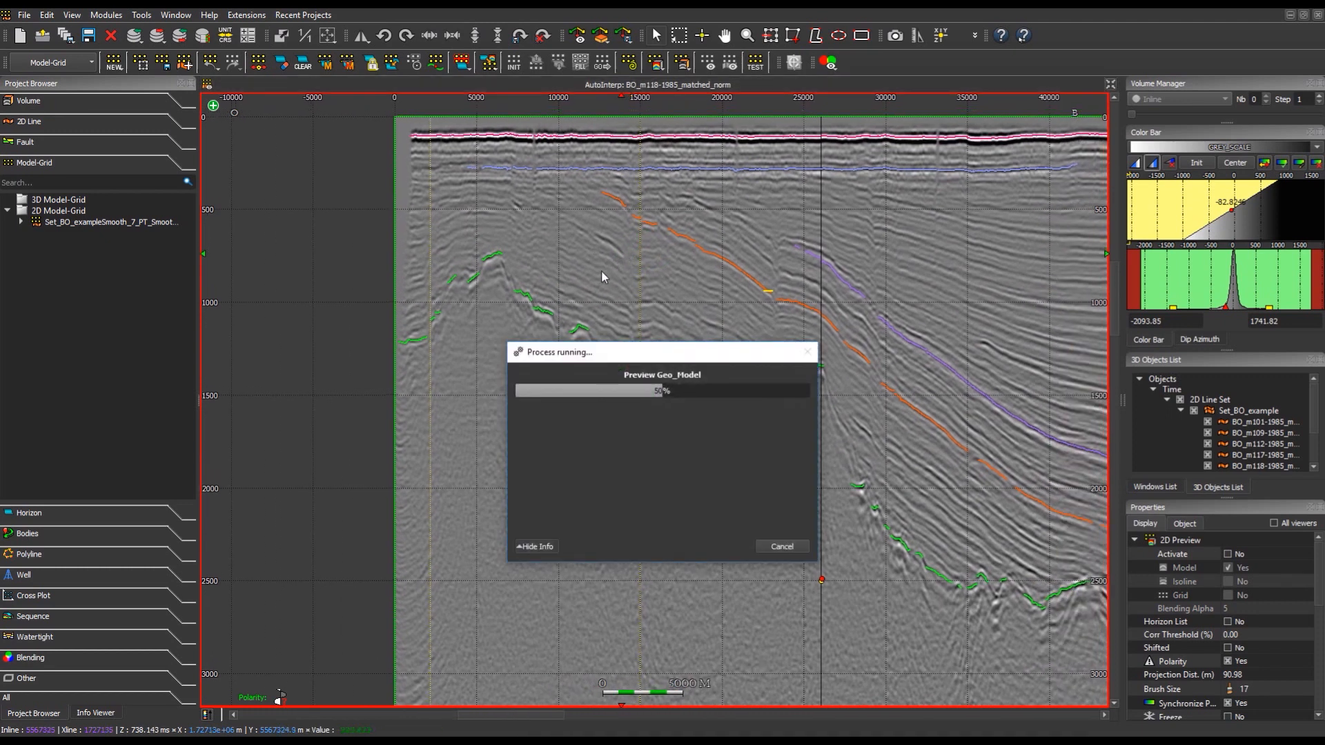
scroll(531, 266, "down", 5)
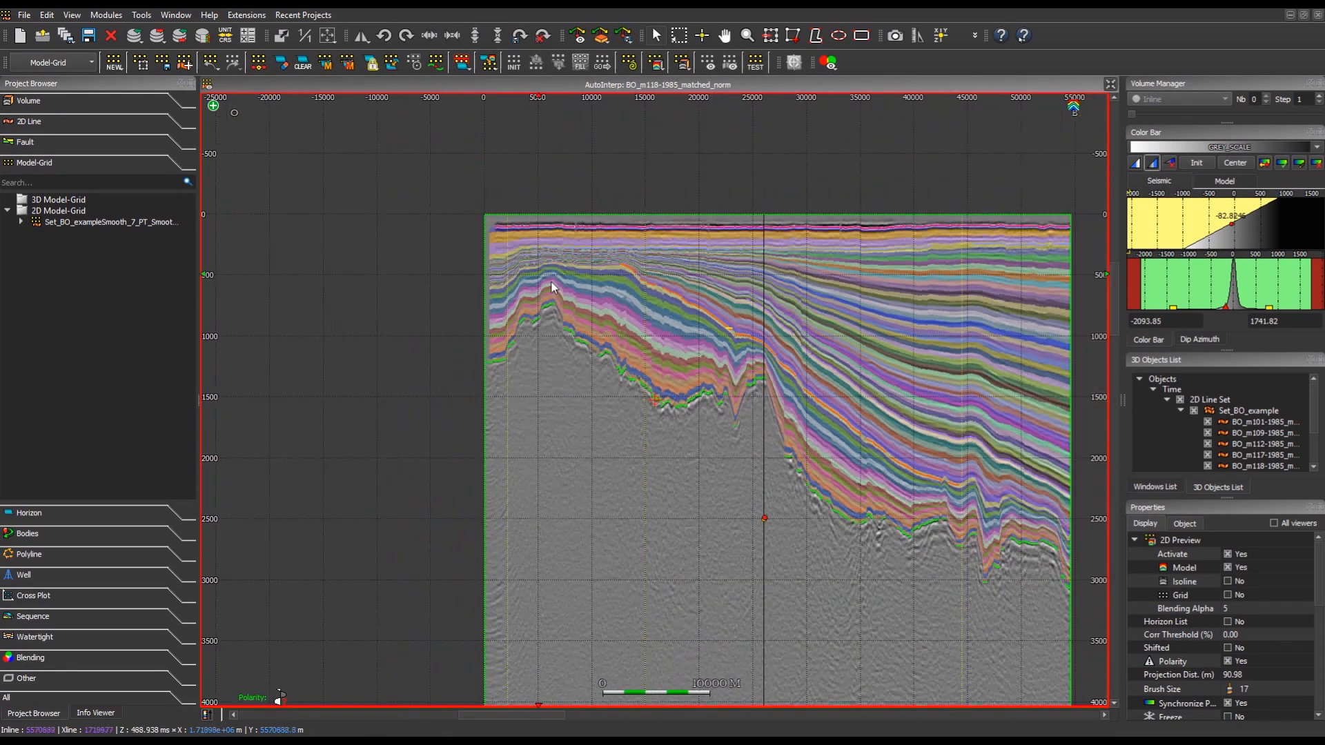
left_click_drag(775, 320, 765, 327)
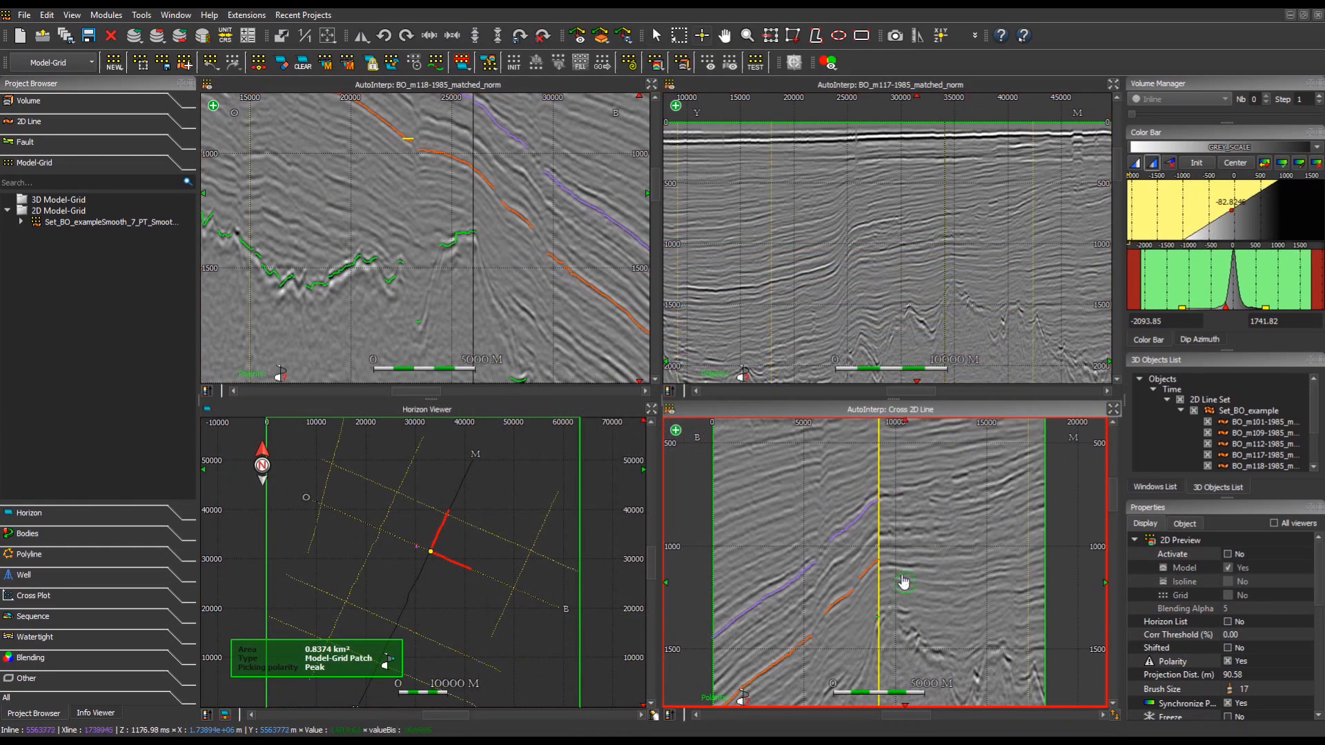
Link the orange horizon across the line intersection to its matching peak patch on BO_m117-1985 in the Cross 2D Line section
left_click_drag(904, 583, 895, 556)
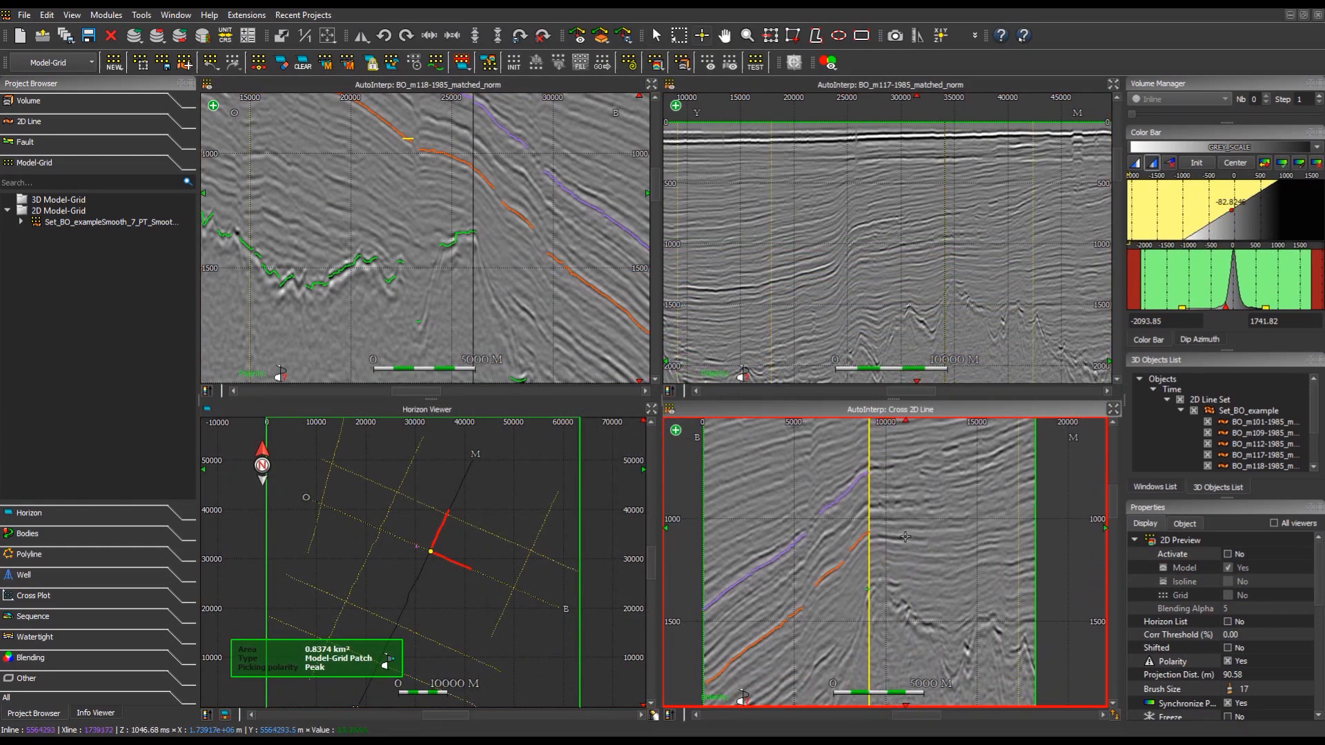
scroll(900, 527, "up", 5)
left_click_drag(846, 471, 888, 565)
left_click(879, 492)
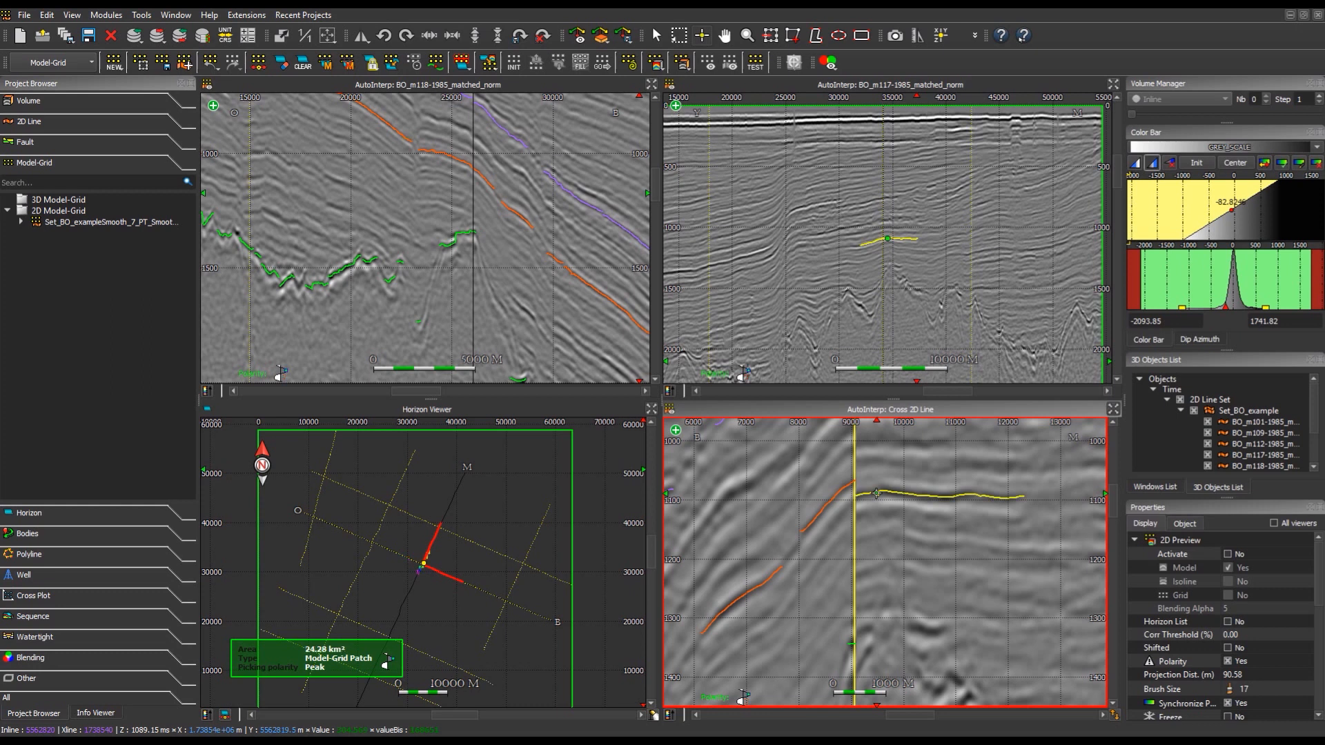
scroll(982, 508, "down", 5)
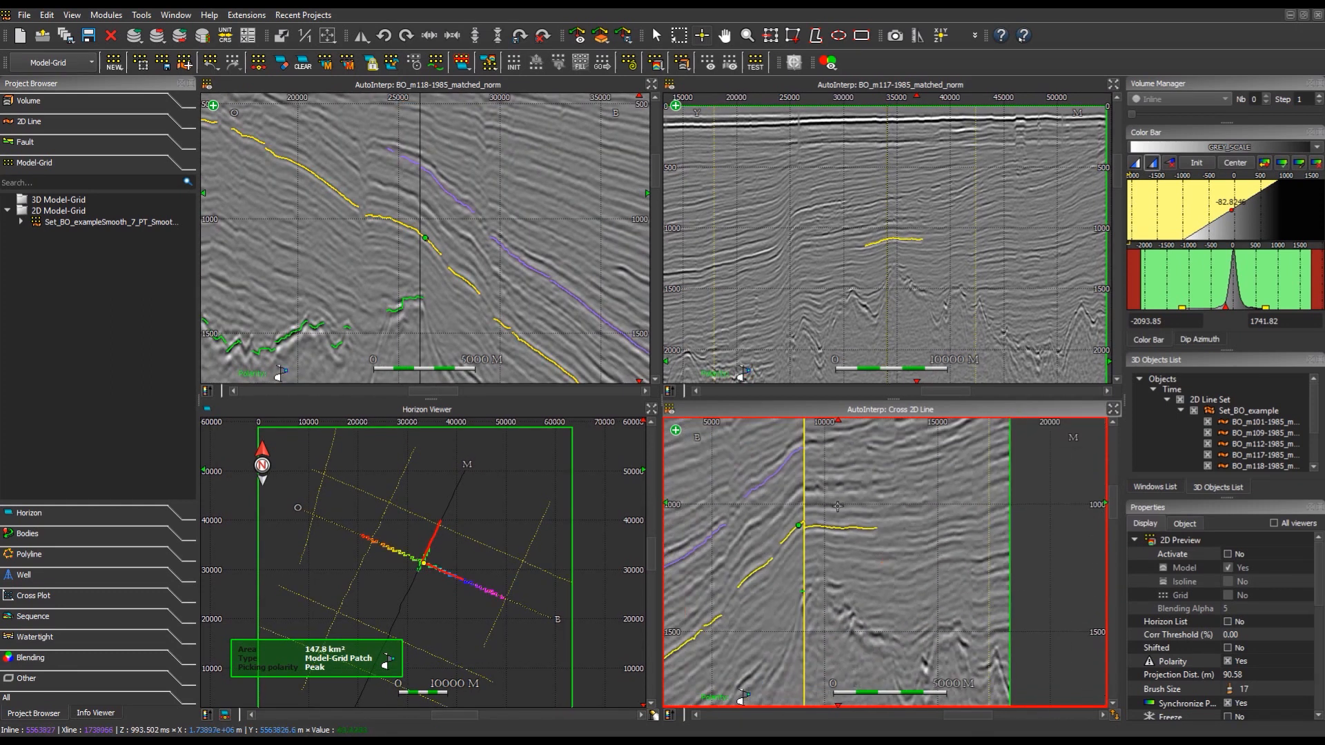
left_click_drag(821, 534, 839, 532)
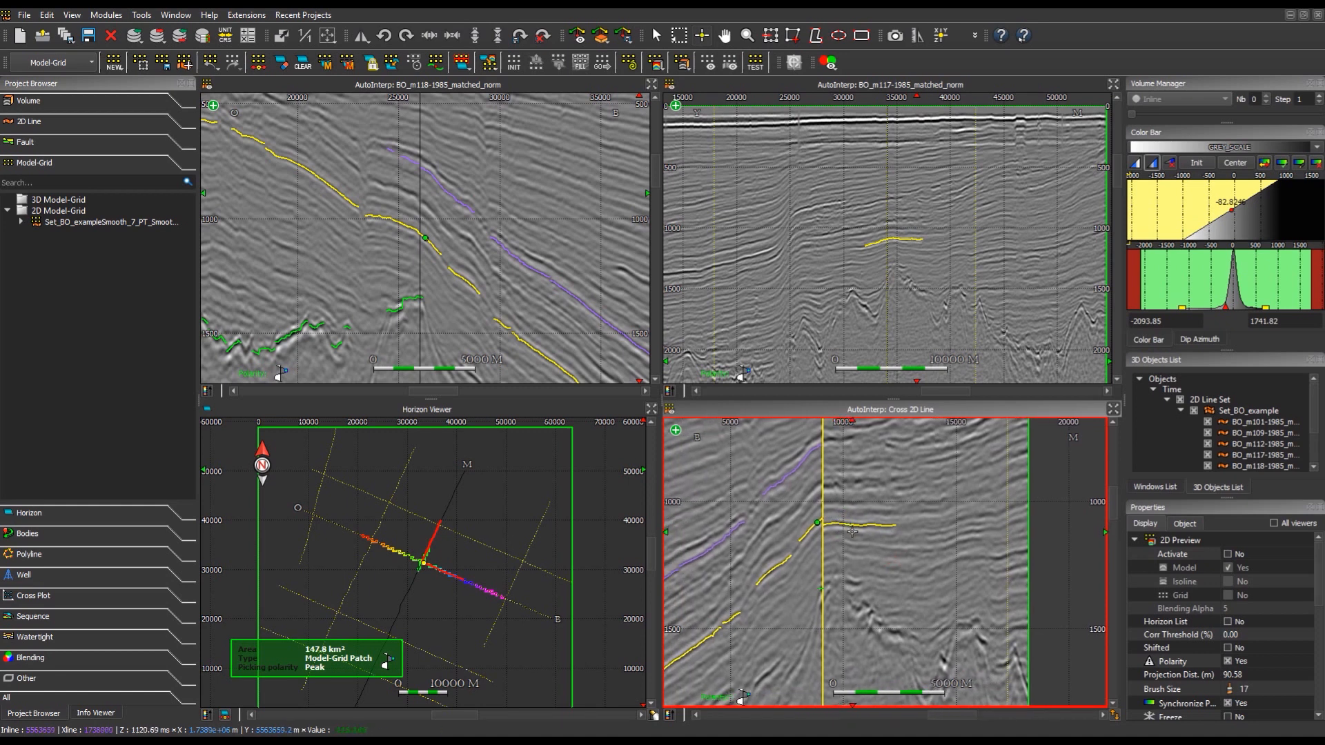
left_click(852, 532)
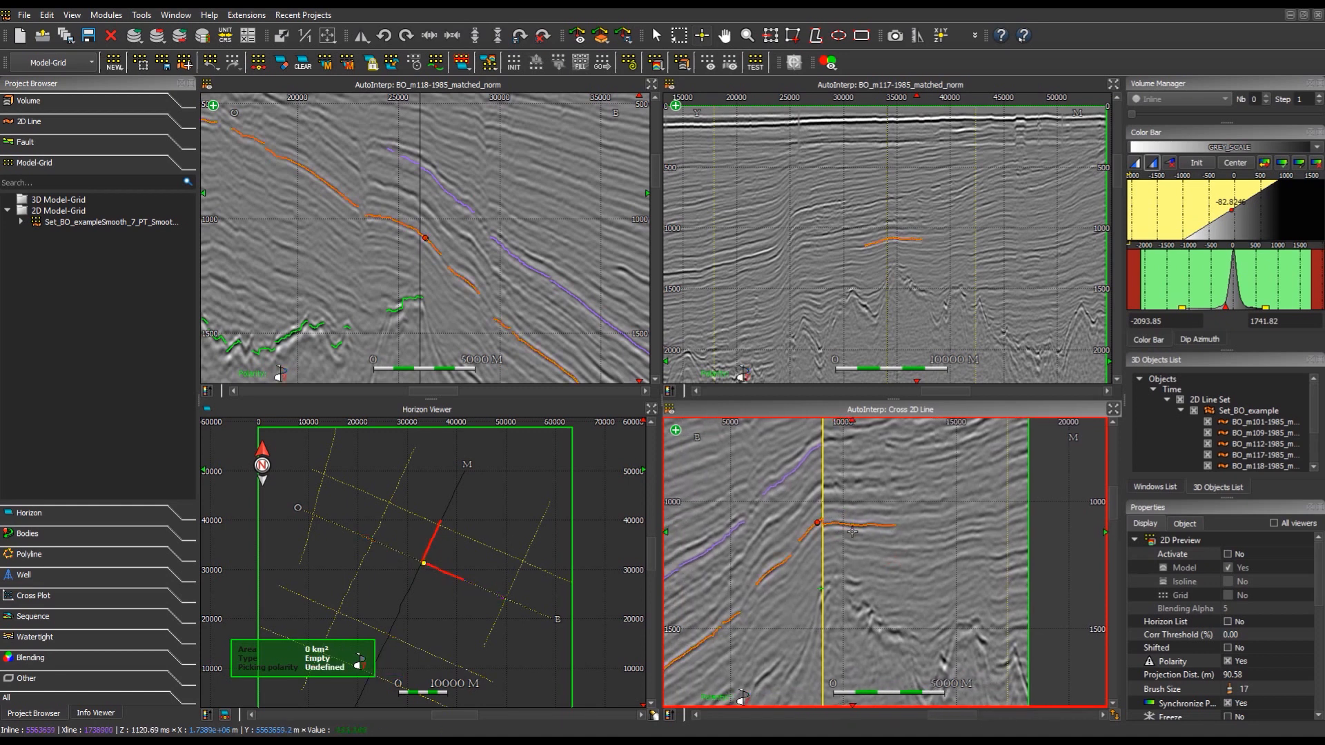
Link the purple horizon across the intersection to the matching peak patch on BO_m117-1985 in the Cross 2D Line section
left_click_drag(830, 465, 835, 537)
scroll(834, 474, "up", 3)
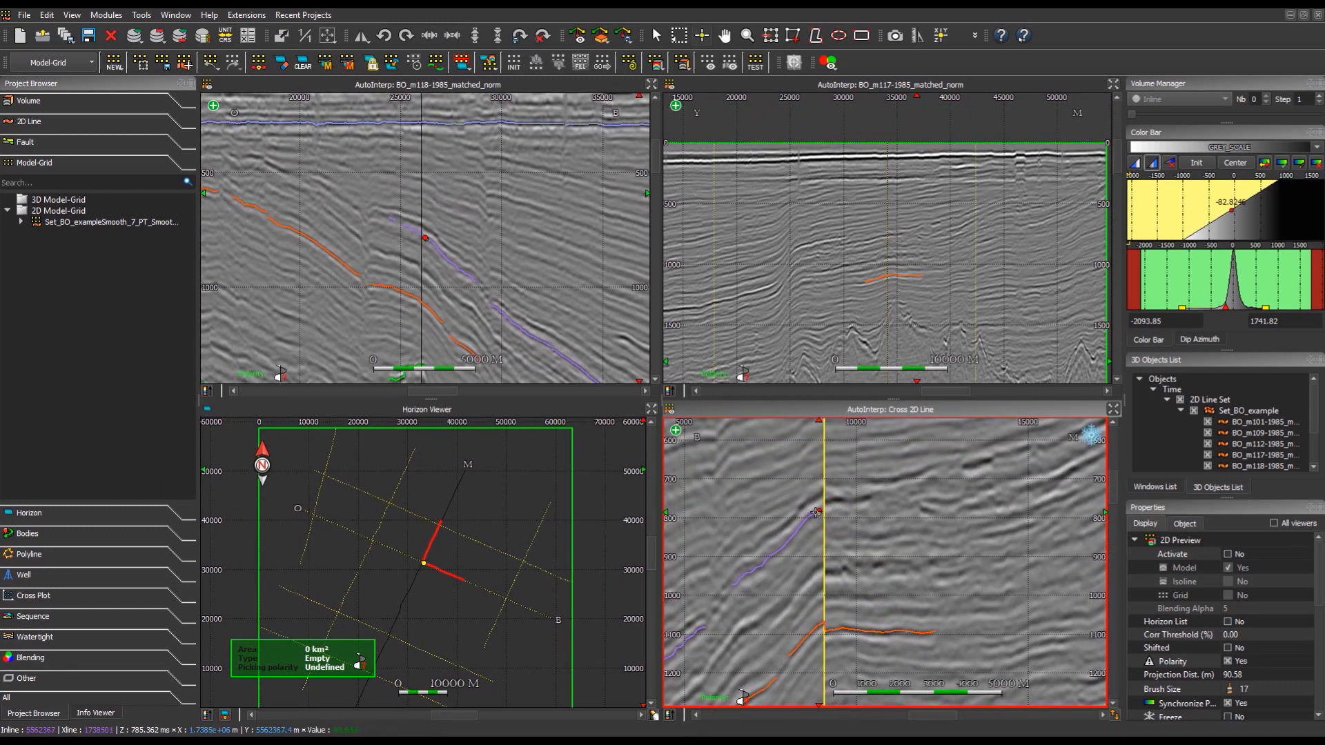
left_click(813, 513)
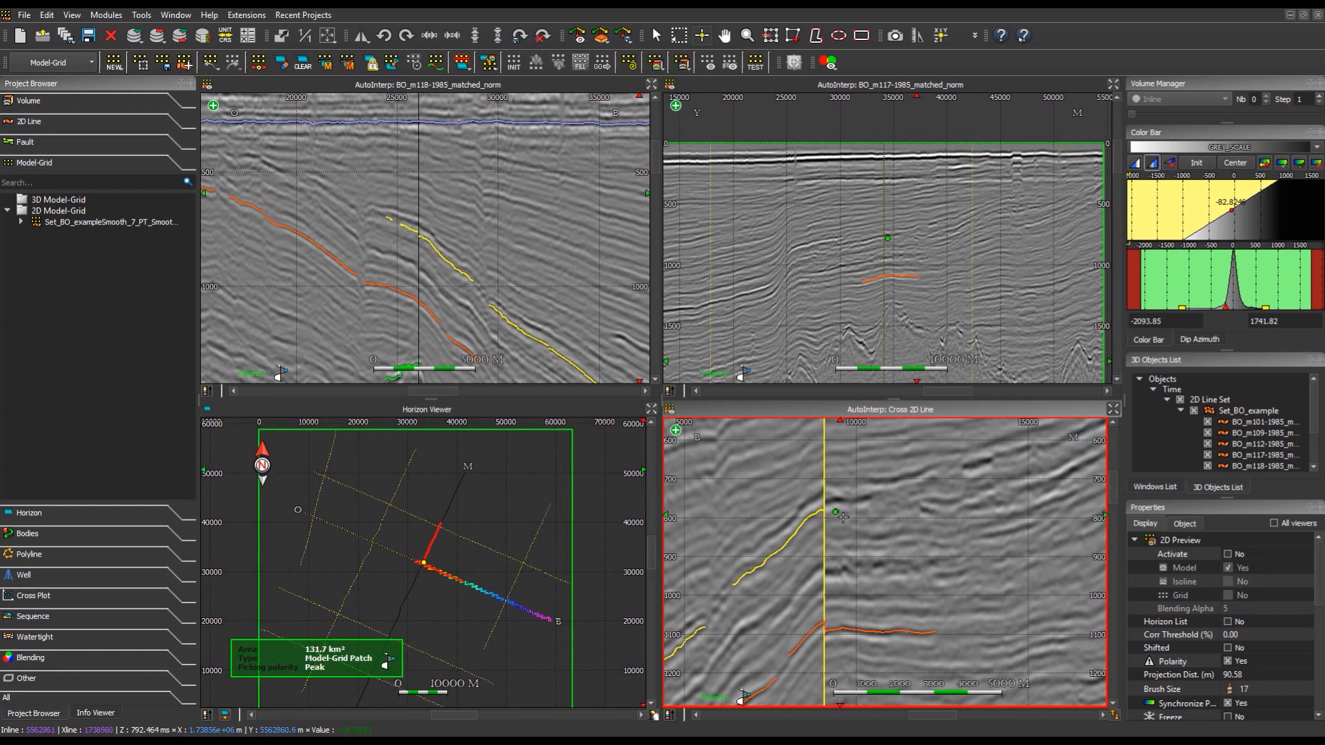
scroll(839, 513, "up", 2)
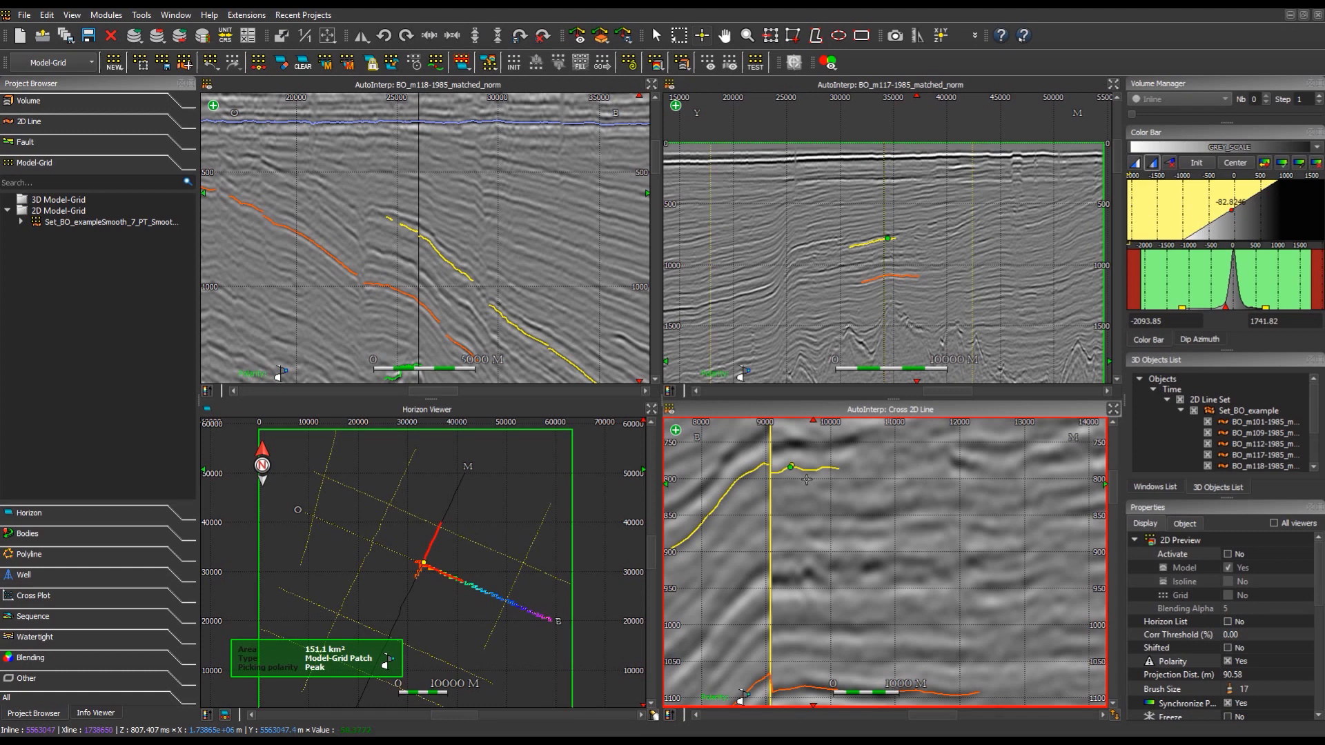
scroll(806, 481, "down", 2)
scroll(817, 519, "down", 2)
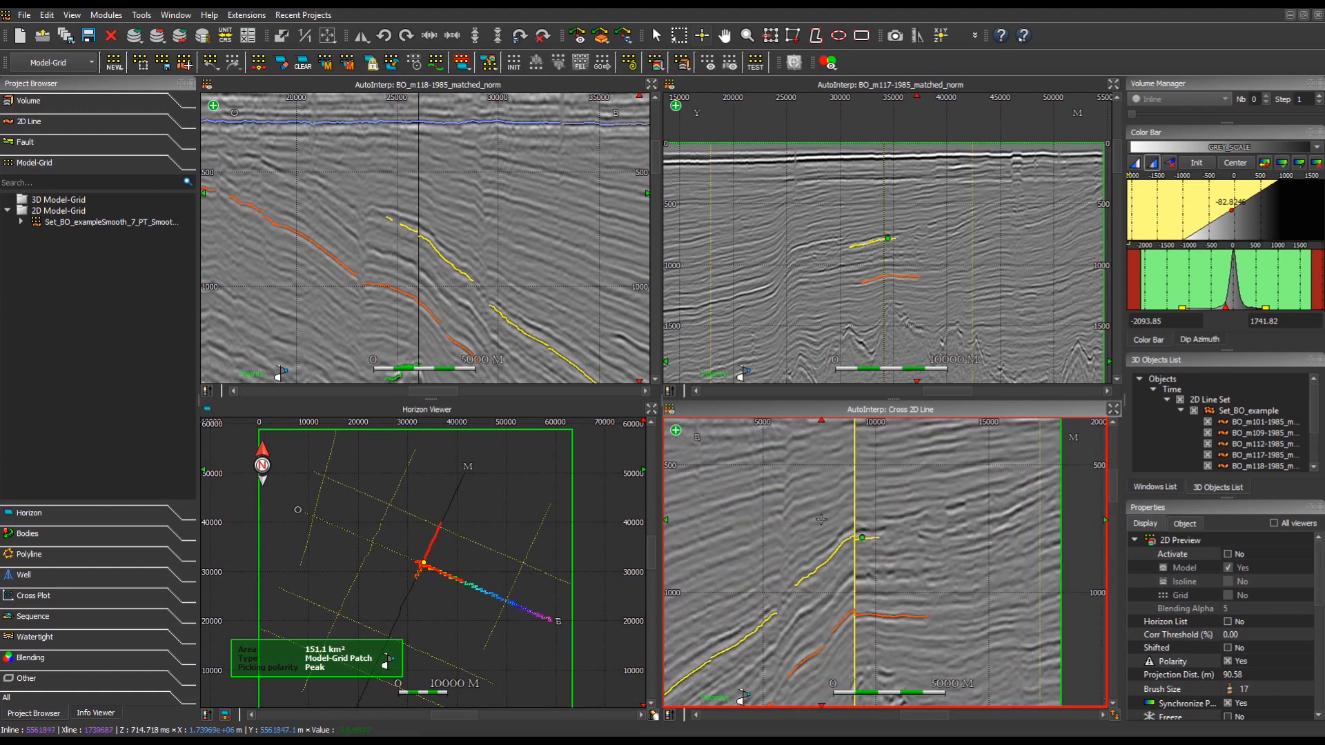
key("Escape")
Extend the shallow blue horizon and the seabed horizon across the intersection onto BO_m117-1985
left_click_drag(857, 478, 860, 552)
scroll(856, 507, "up", 4)
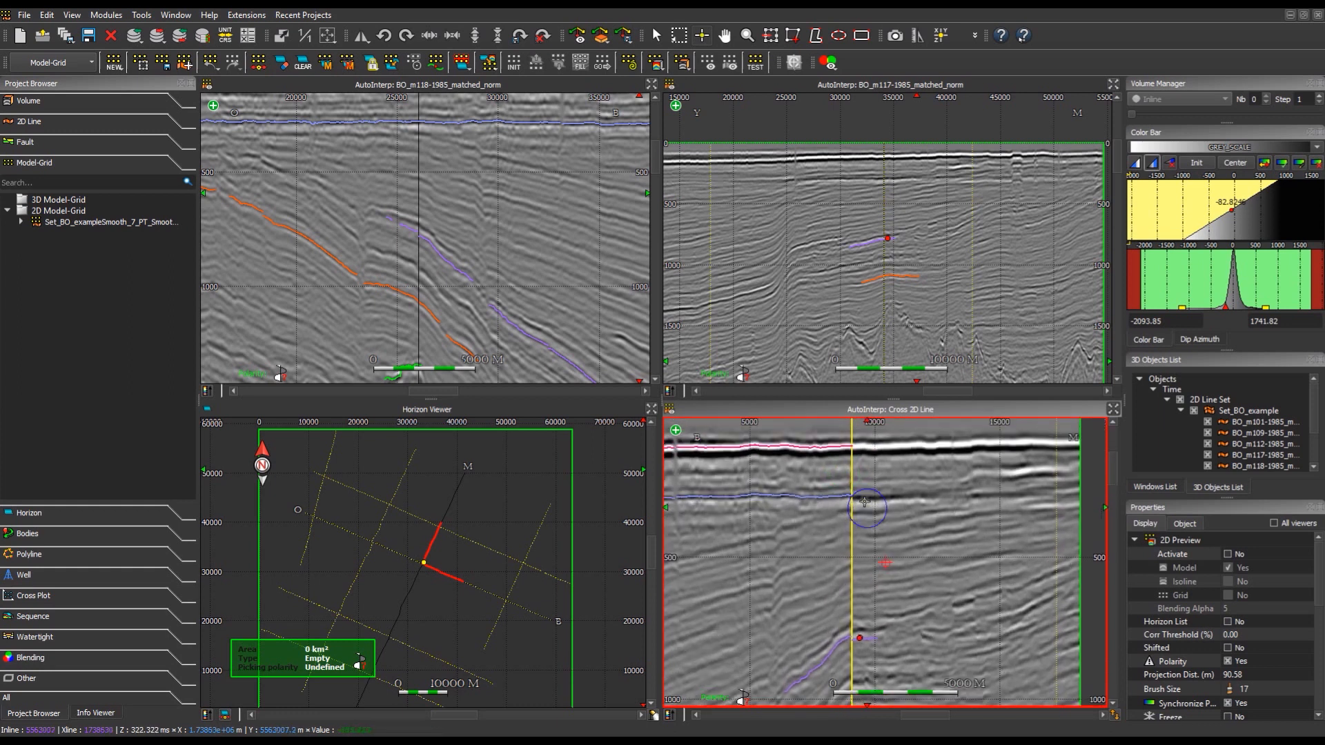
left_click_drag(842, 471, 871, 609)
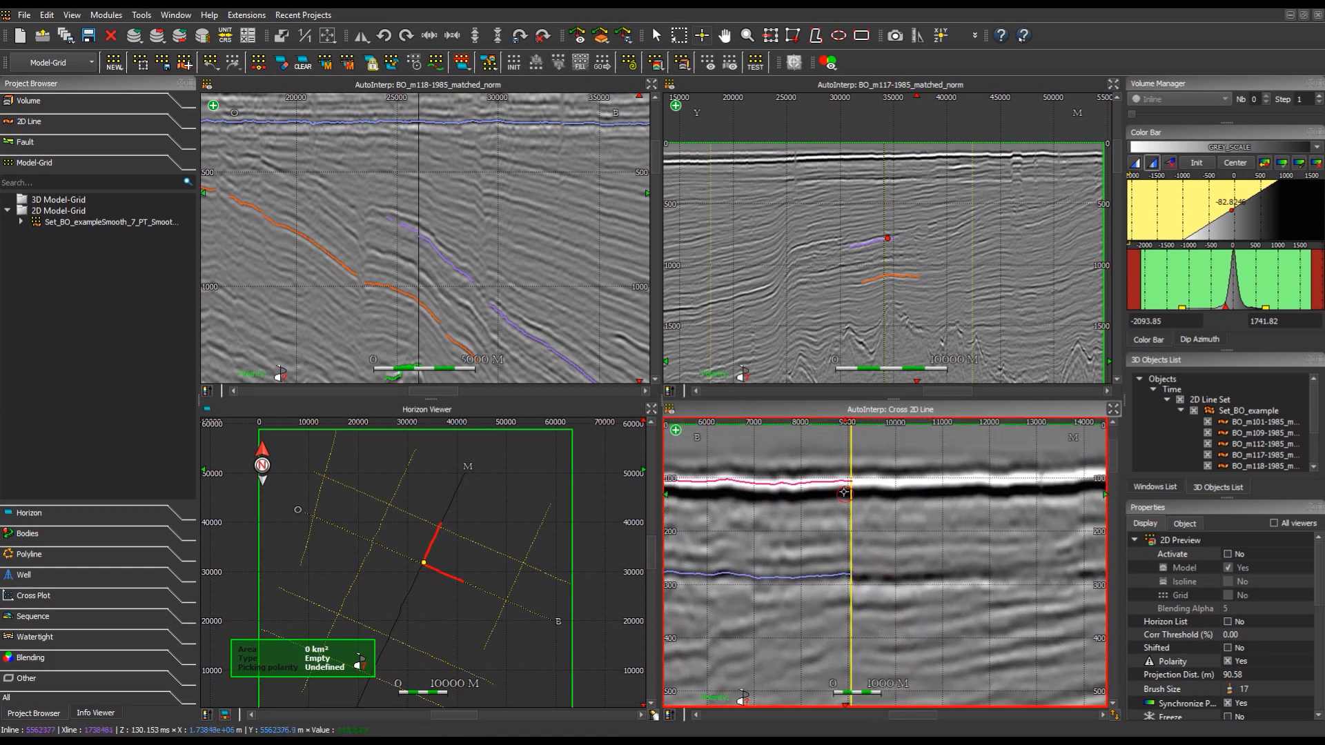
key("space")
scroll(690, 417, "up", 5)
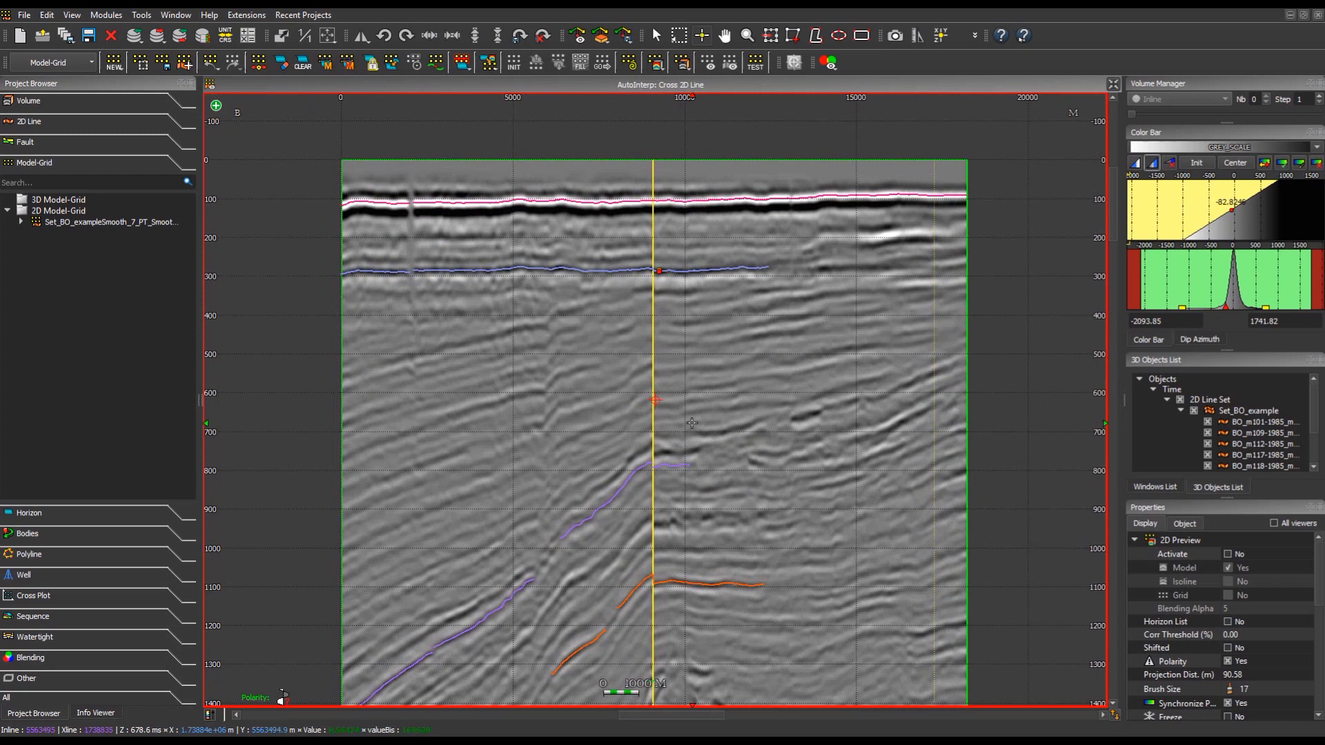
Switch on the Shifted display for the Cross 2D Line section and return to the four-viewer layout
left_click_drag(691, 417, 724, 416)
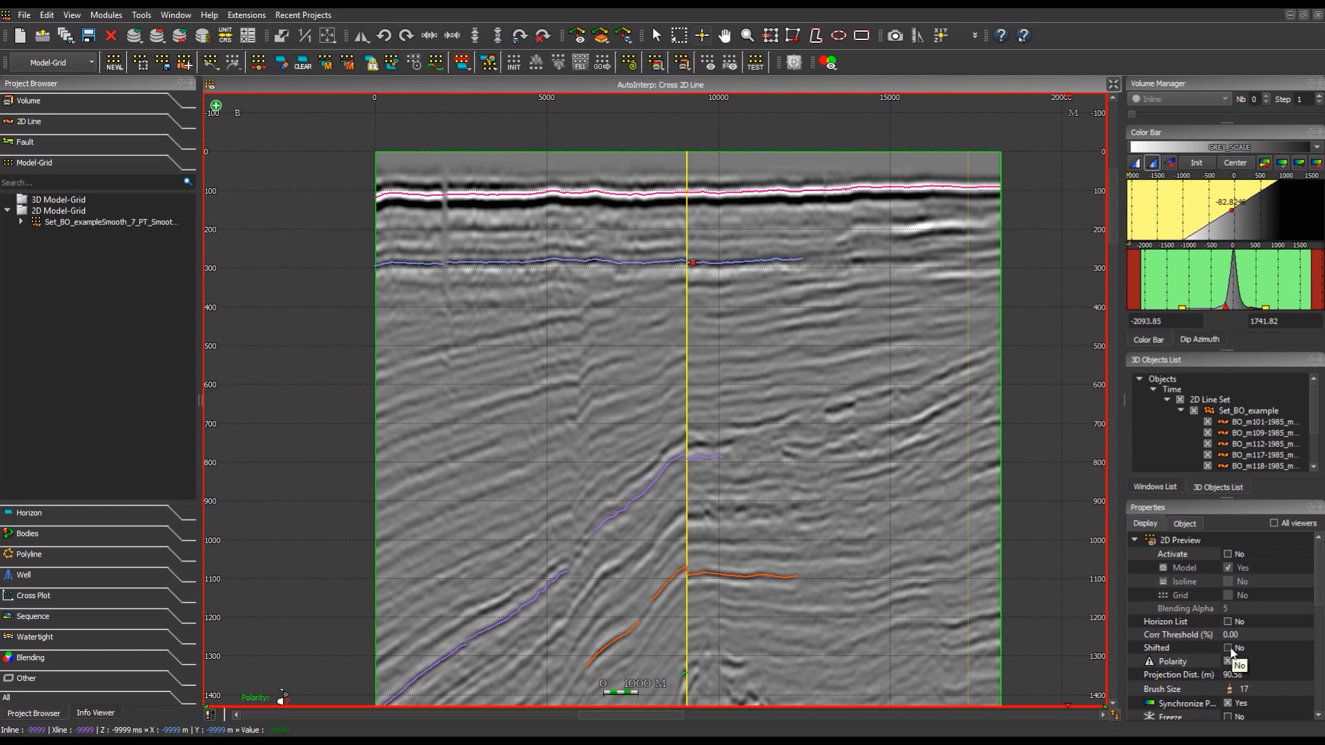
left_click(1229, 649)
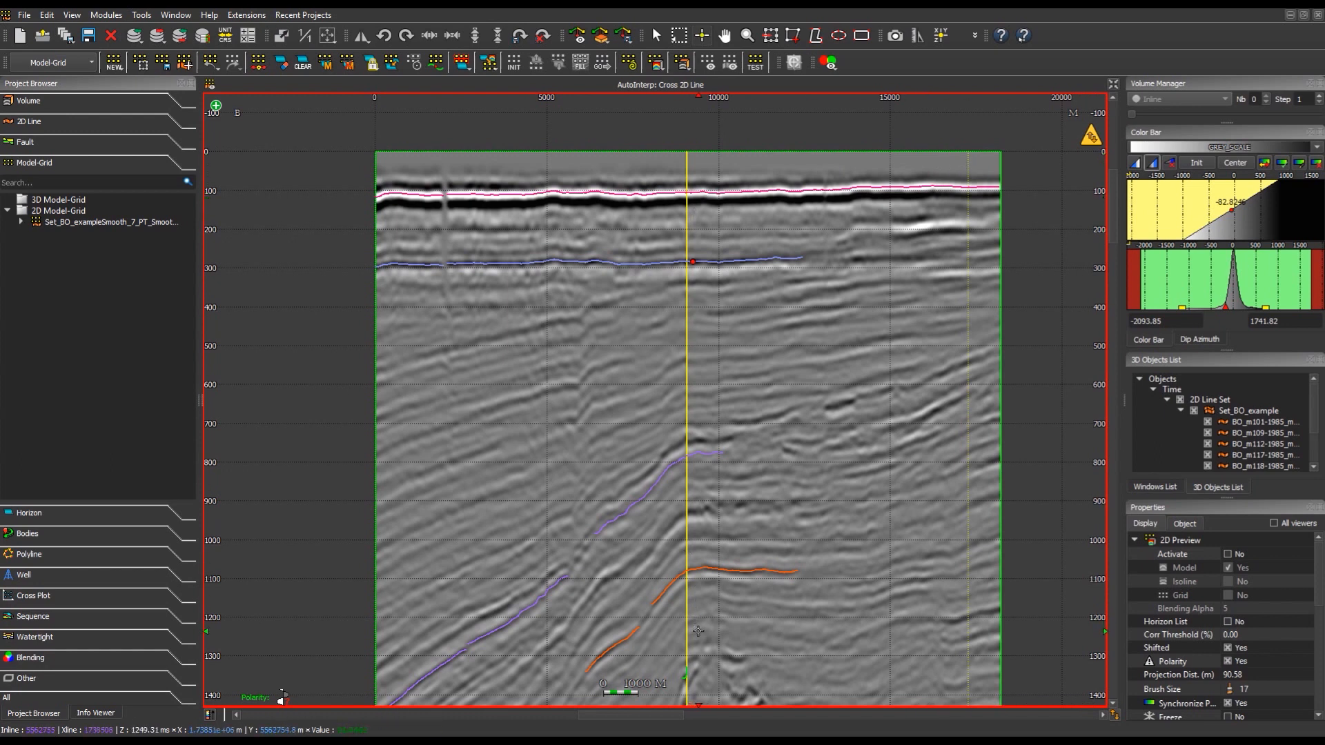
left_click(1117, 715)
left_click(1117, 715)
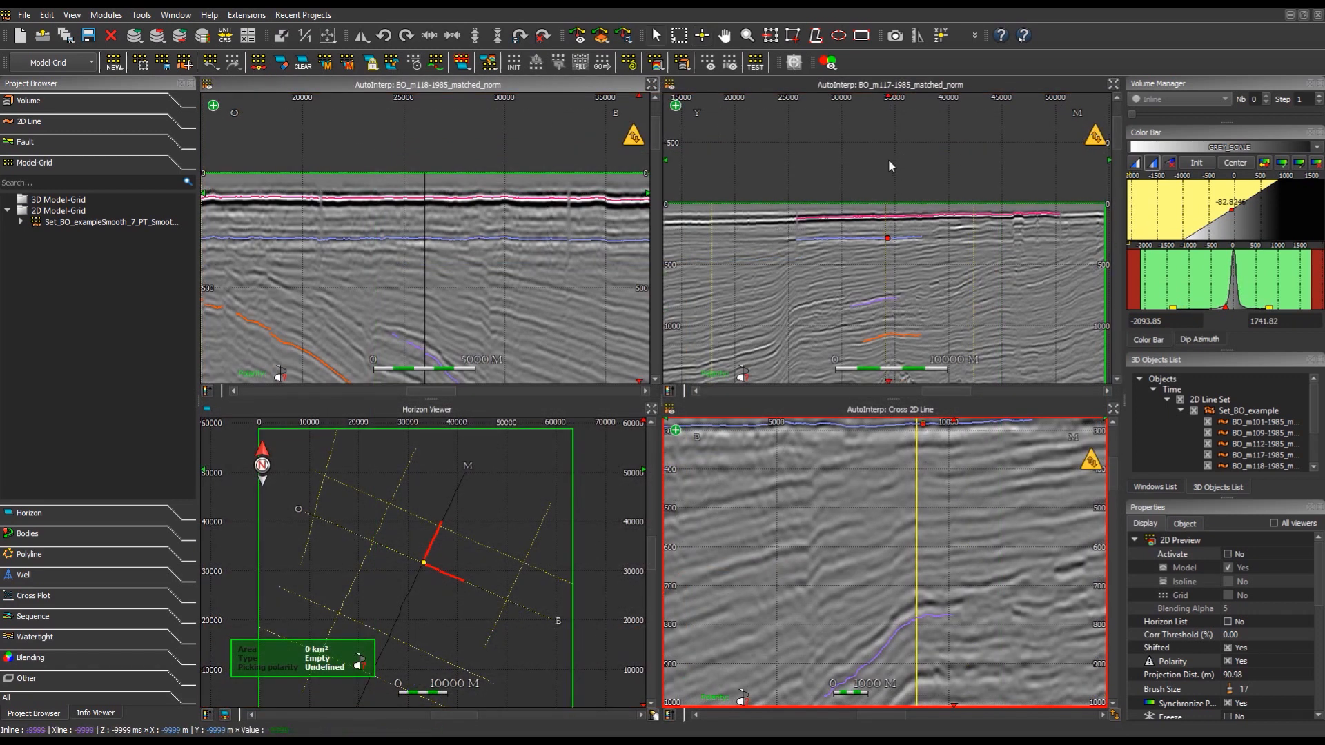
Preview the 2D model on the crossing sections and display the intersection of BO_m112-1985 with BO_m117-1985
left_click(888, 164)
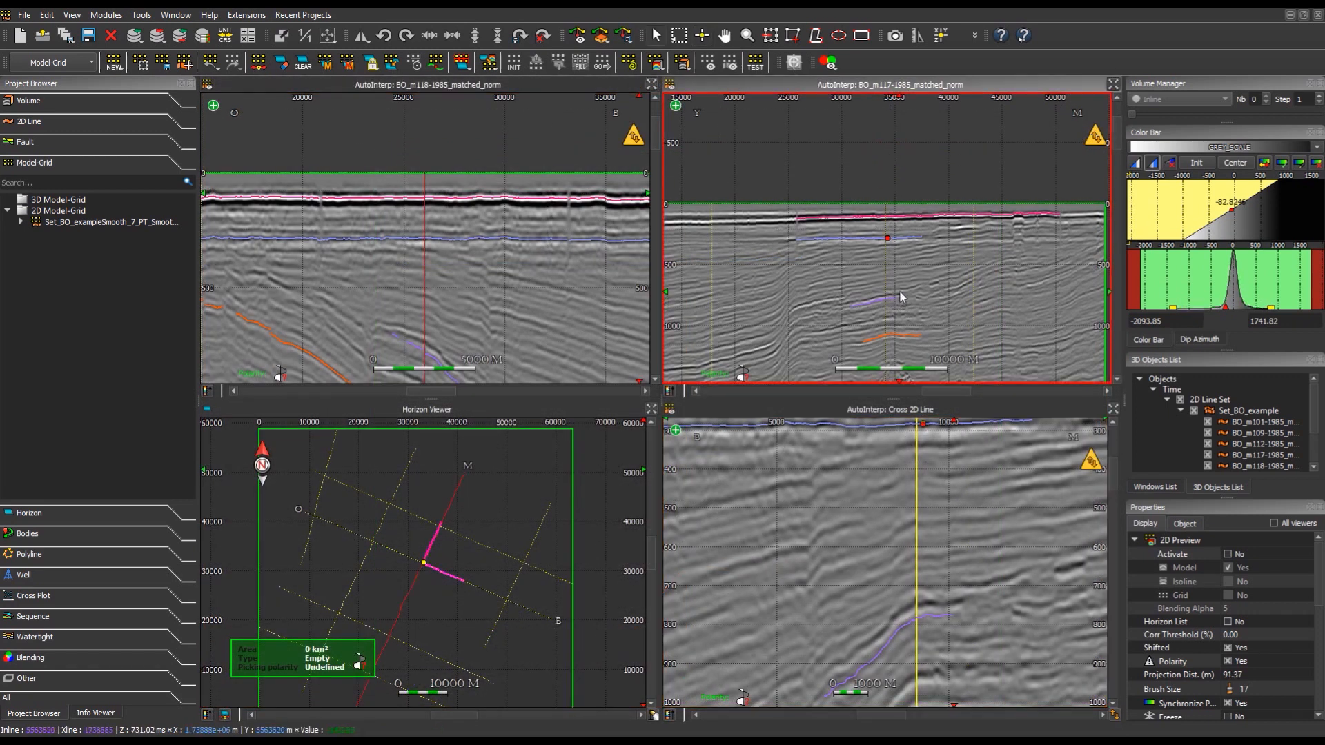
scroll(900, 289, "up", 3)
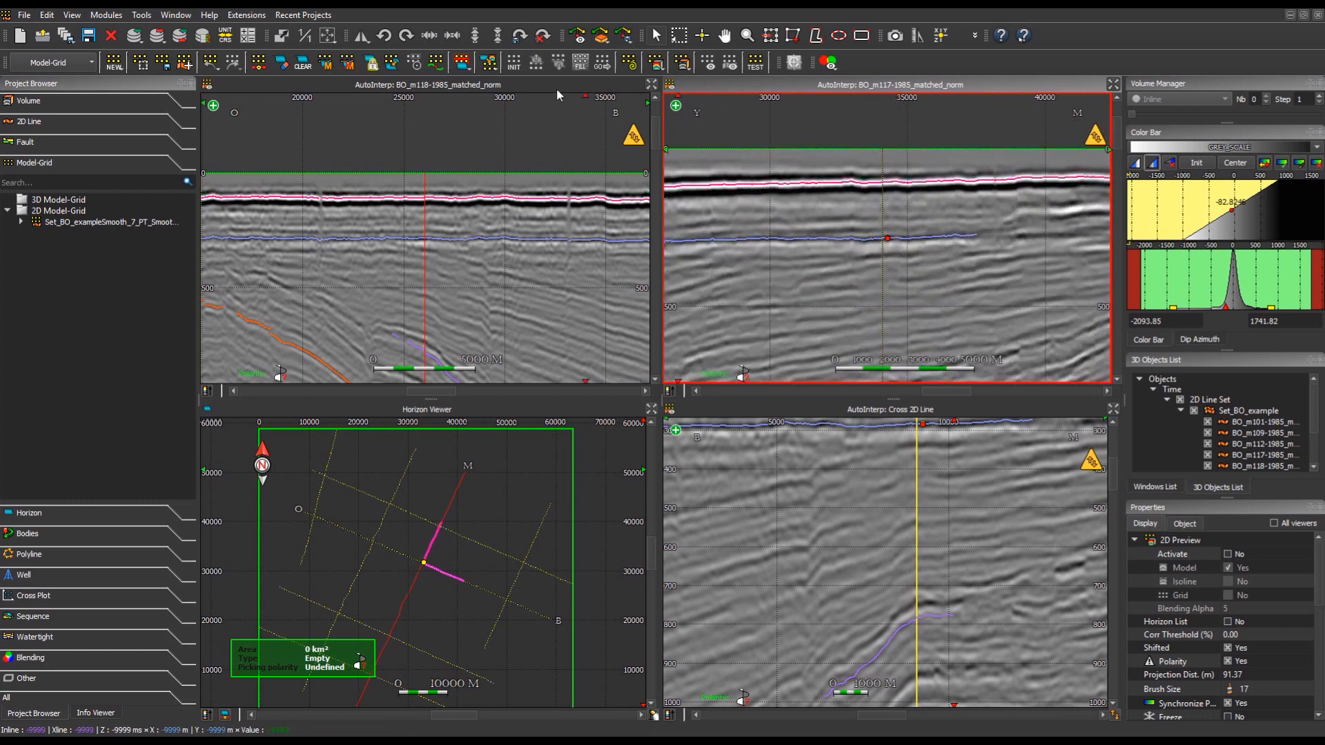
left_click(440, 68)
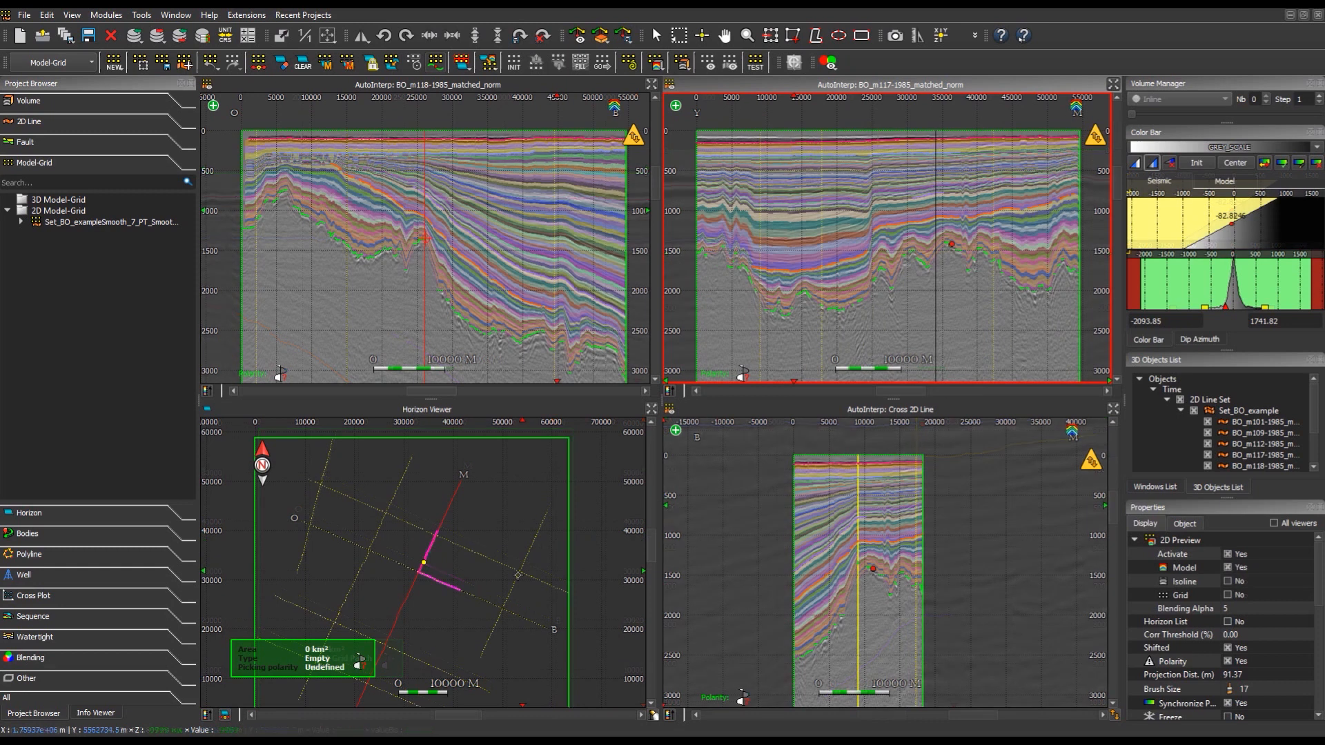
left_click(436, 550)
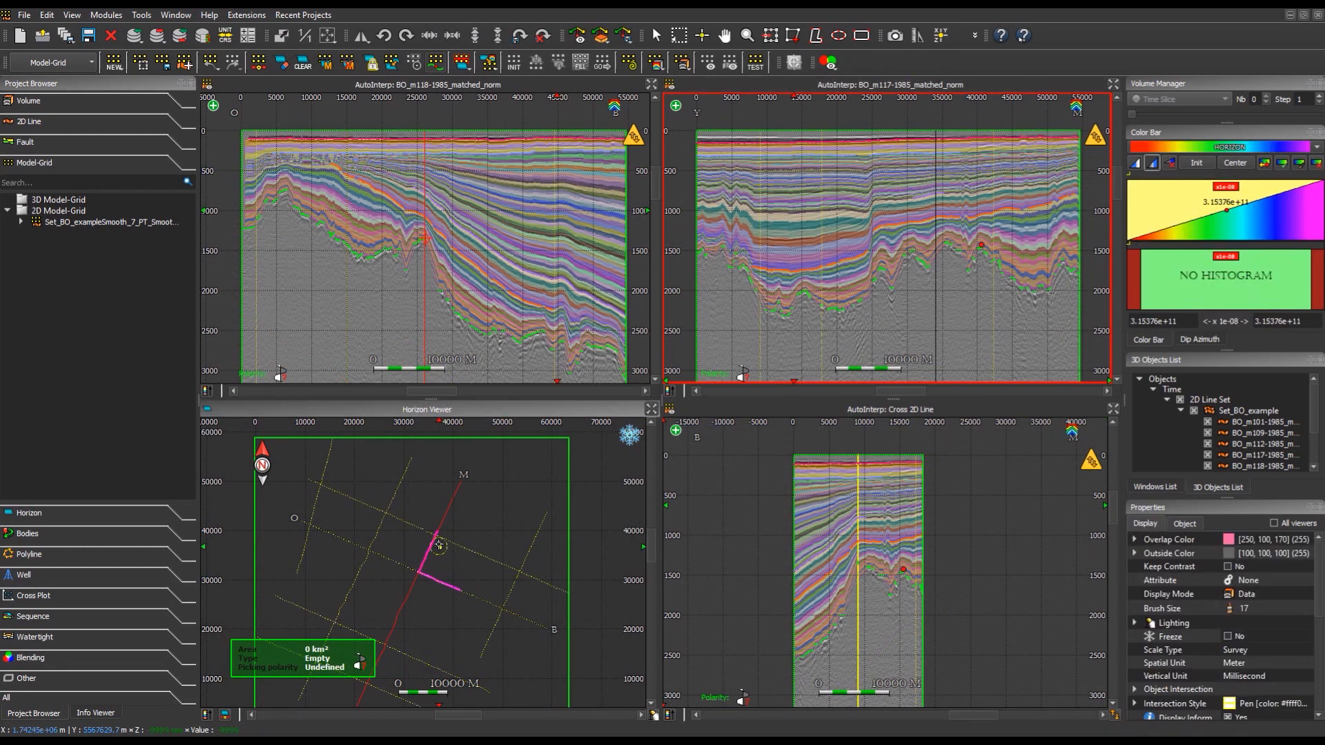
left_click(439, 546)
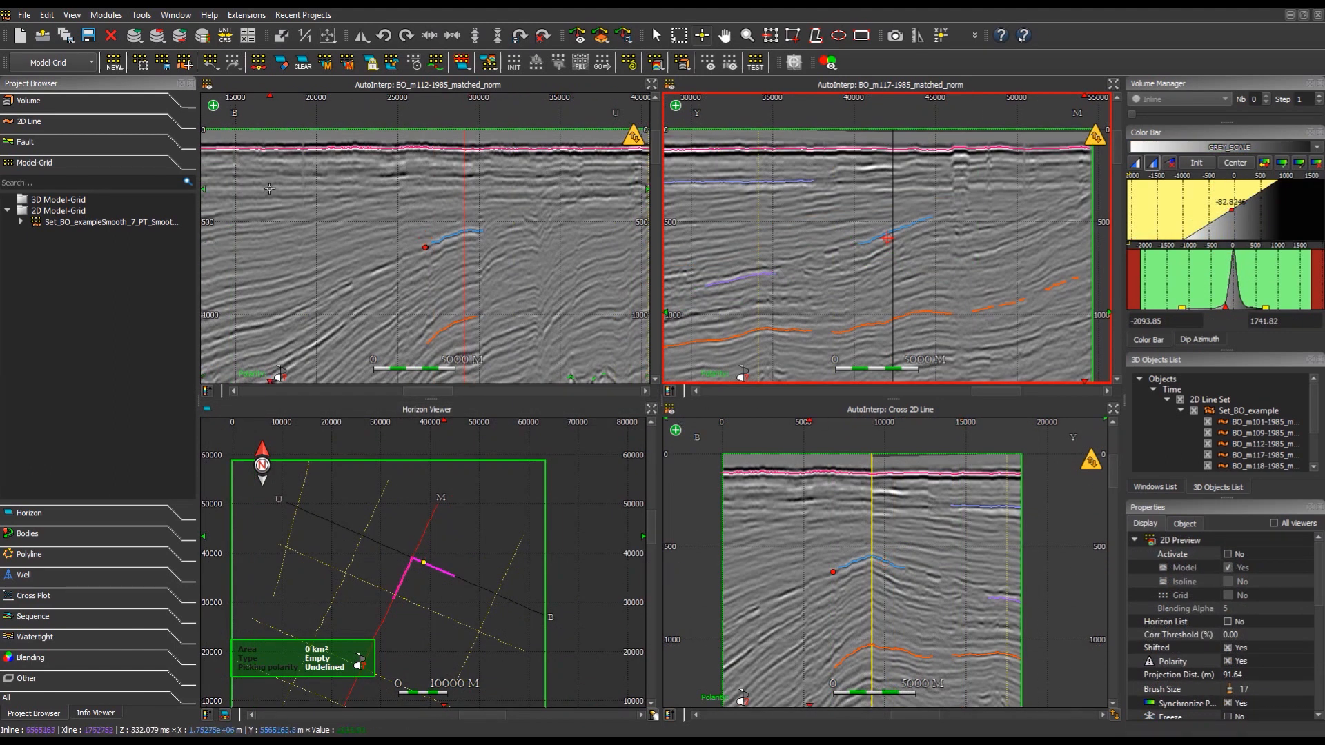
Save the model-grid interpretation as Interp_180716
left_click(169, 64)
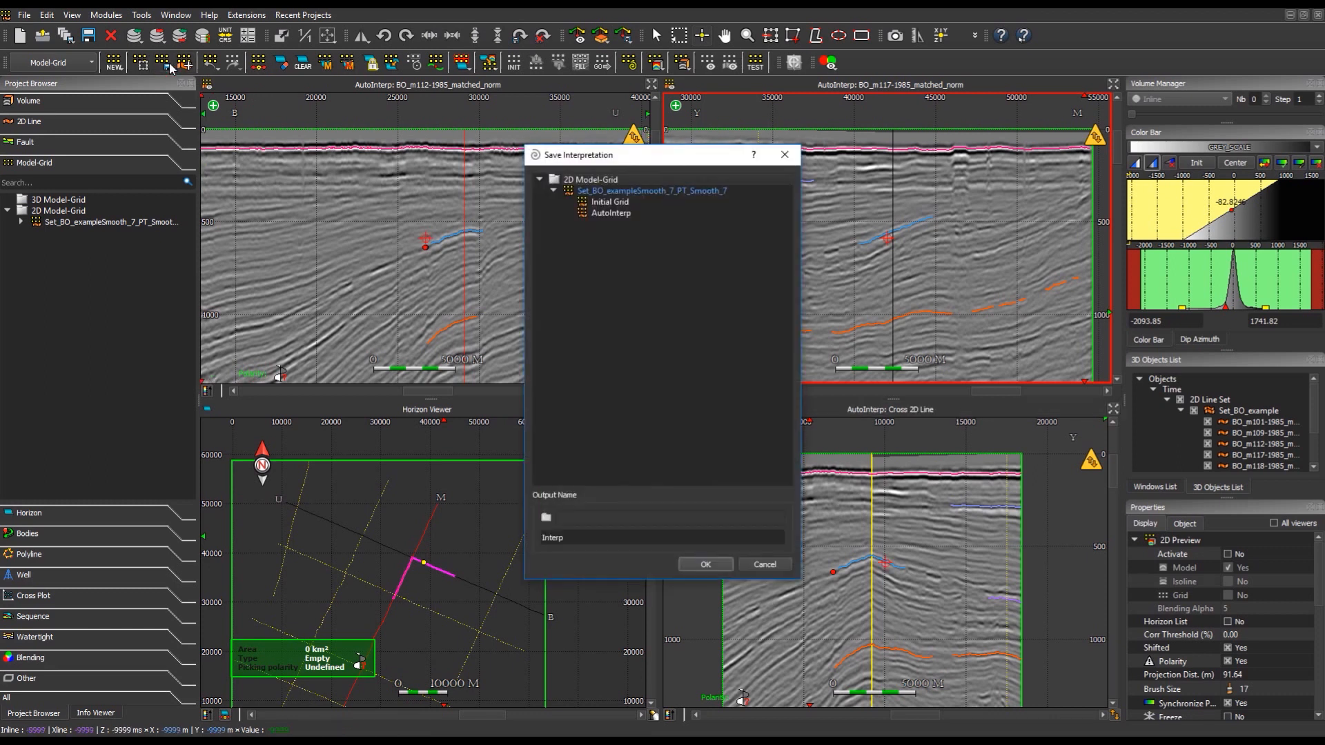
left_click(575, 538)
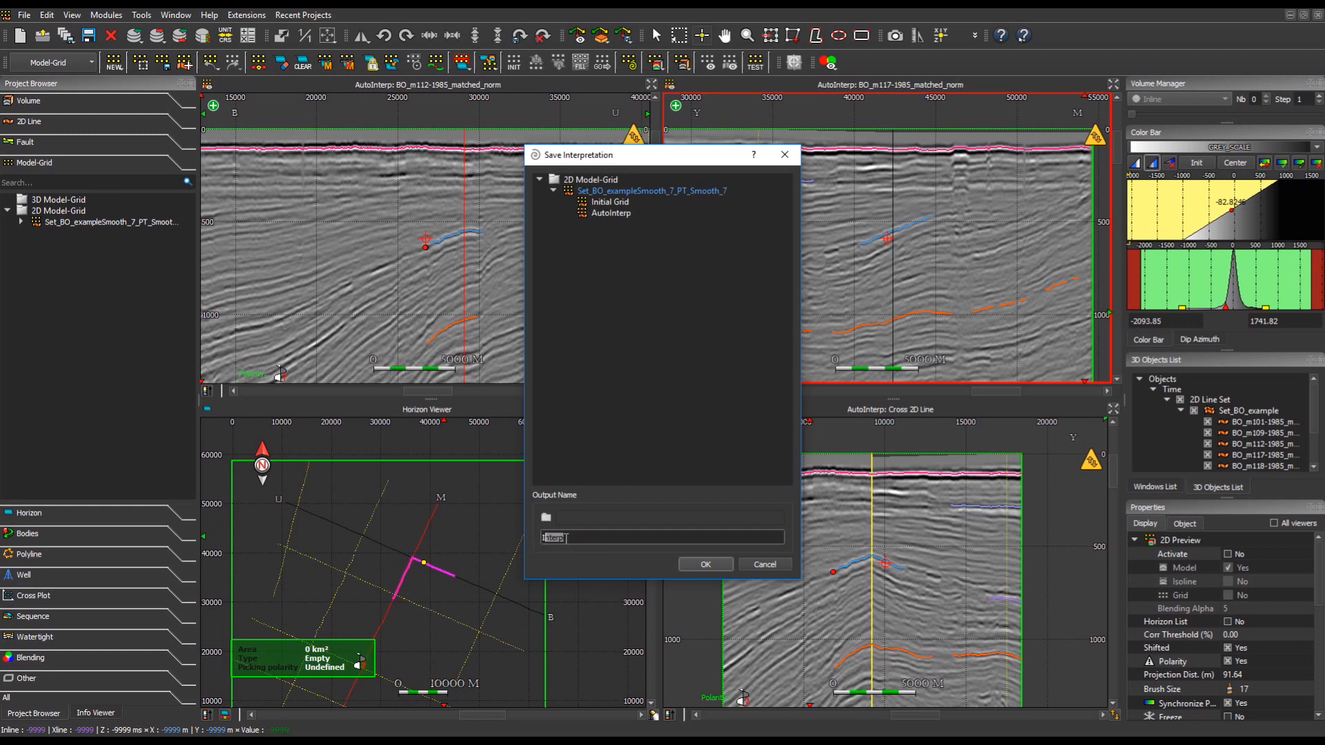
type("Interp_180716")
left_click(704, 564)
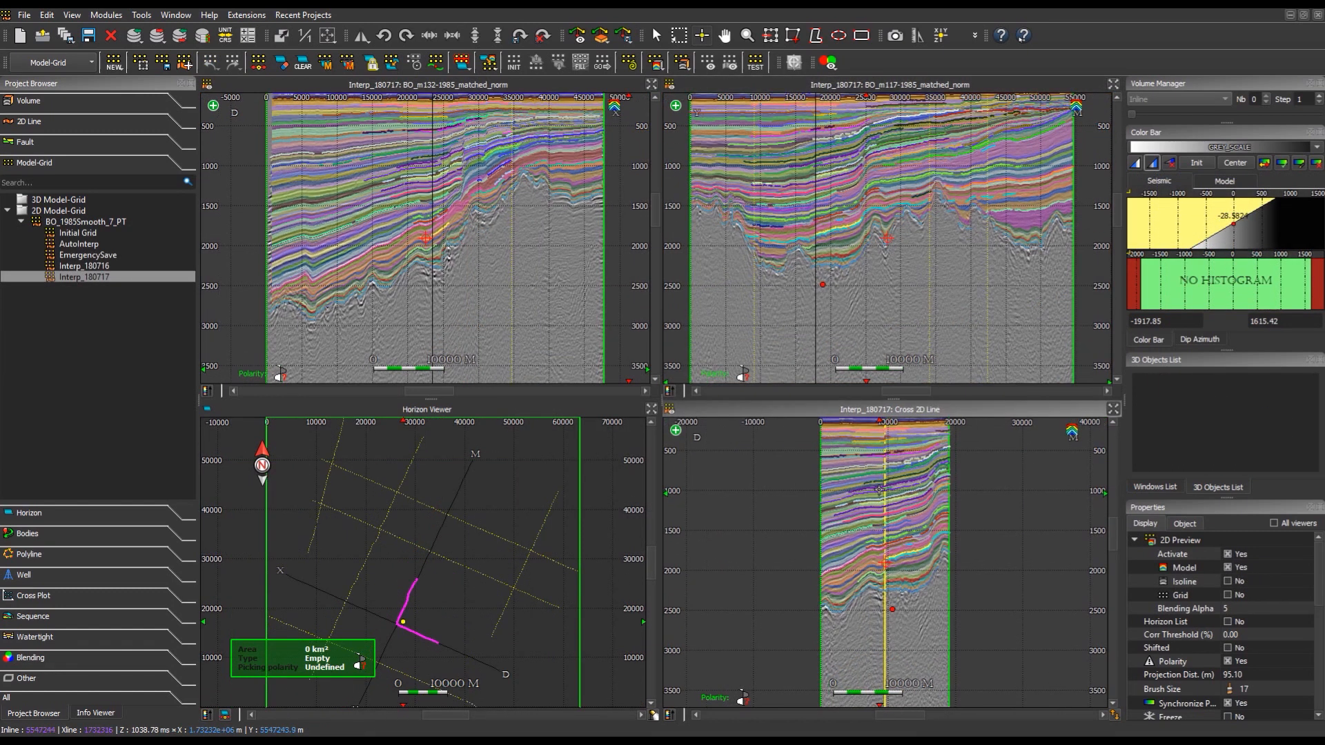
Set up a 2D geo-model computation for all lines, including the model and seismic with corrected mis-ties
scroll(878, 490, "up", 3)
left_click_drag(877, 488, 886, 573)
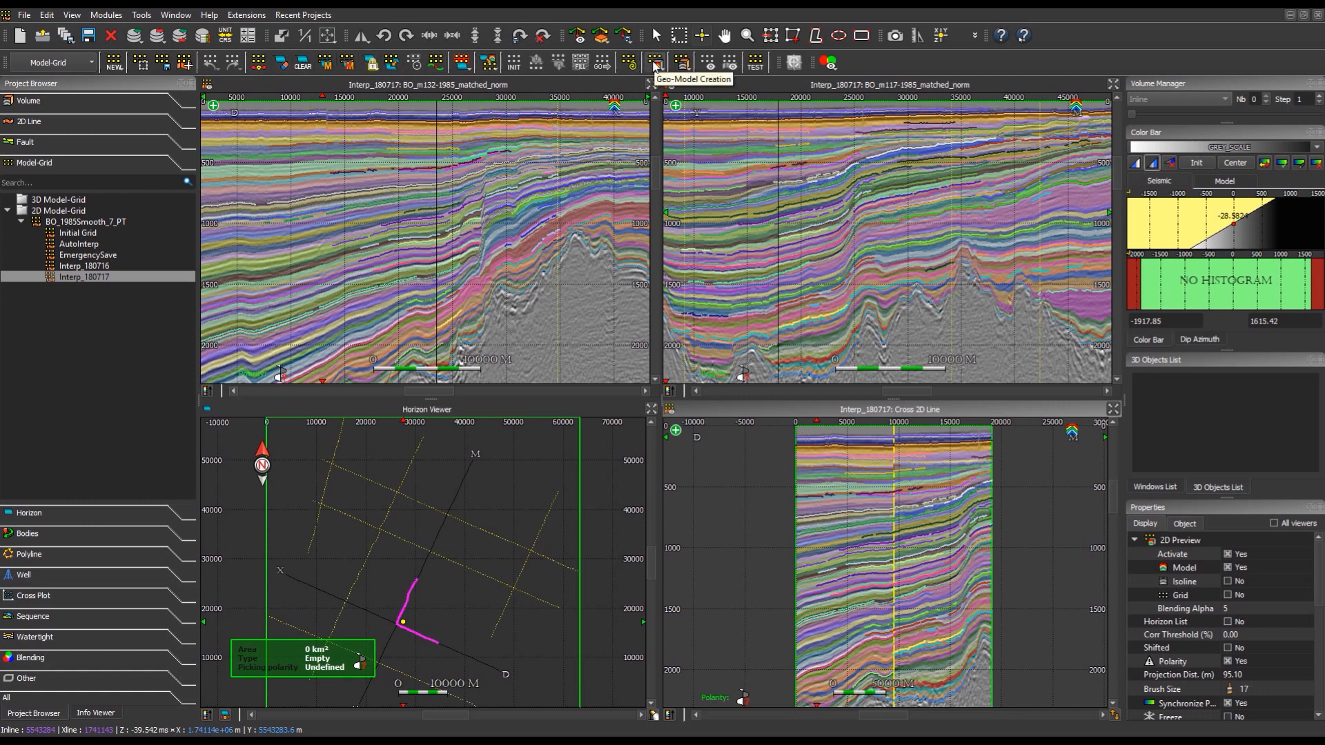
left_click(654, 64)
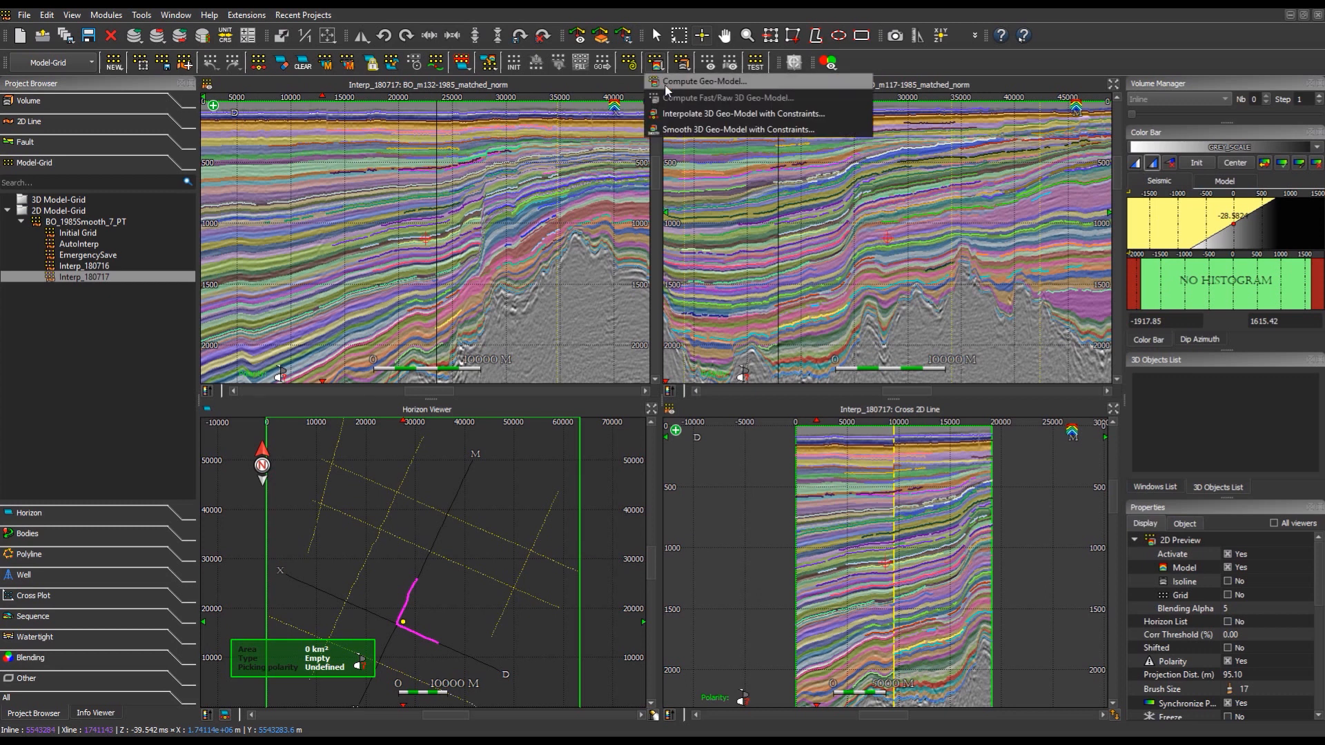
left_click(667, 89)
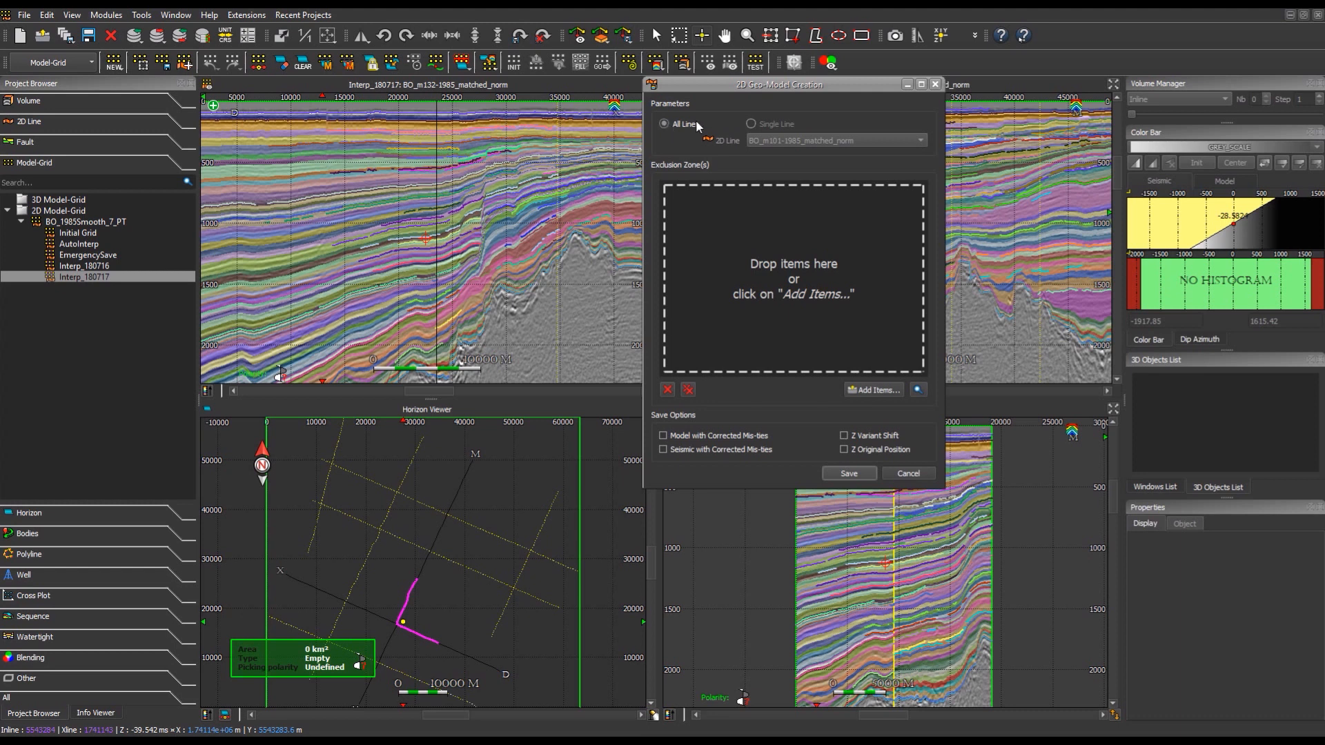
left_click(756, 126)
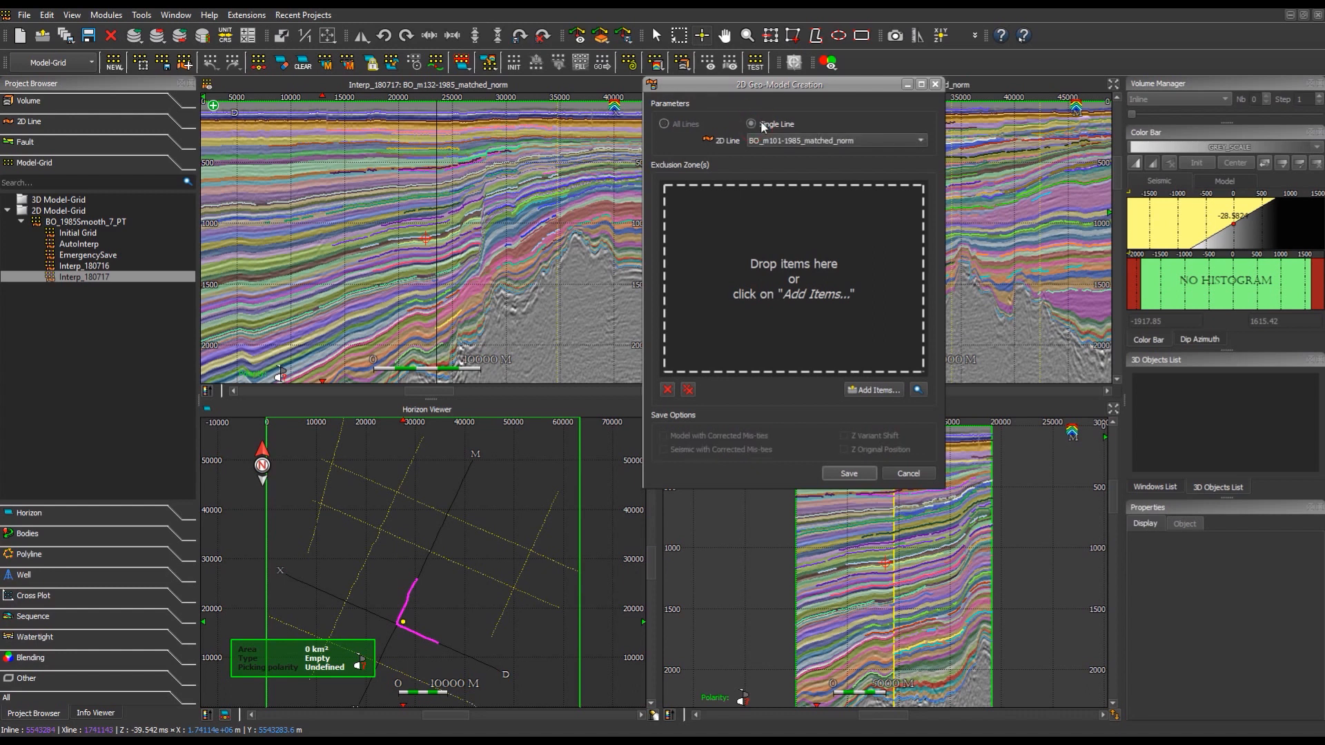
left_click(803, 141)
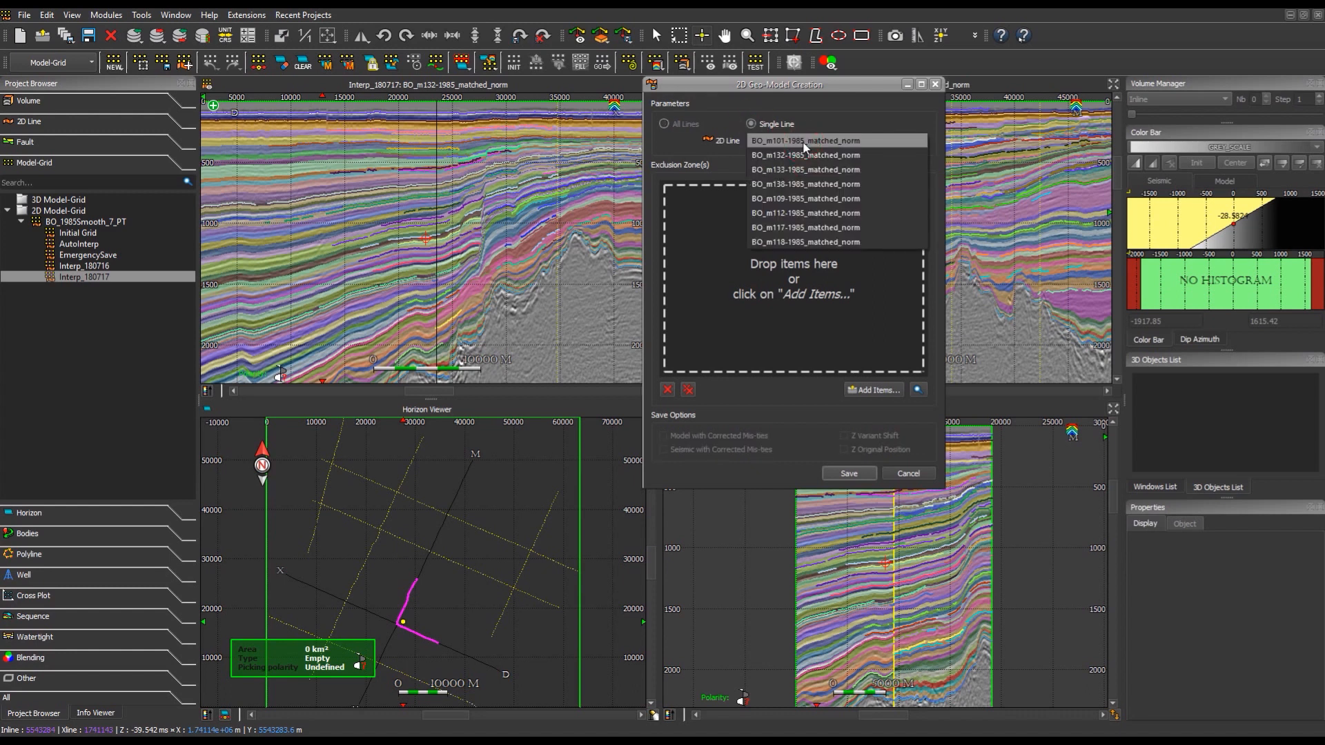
left_click(665, 125)
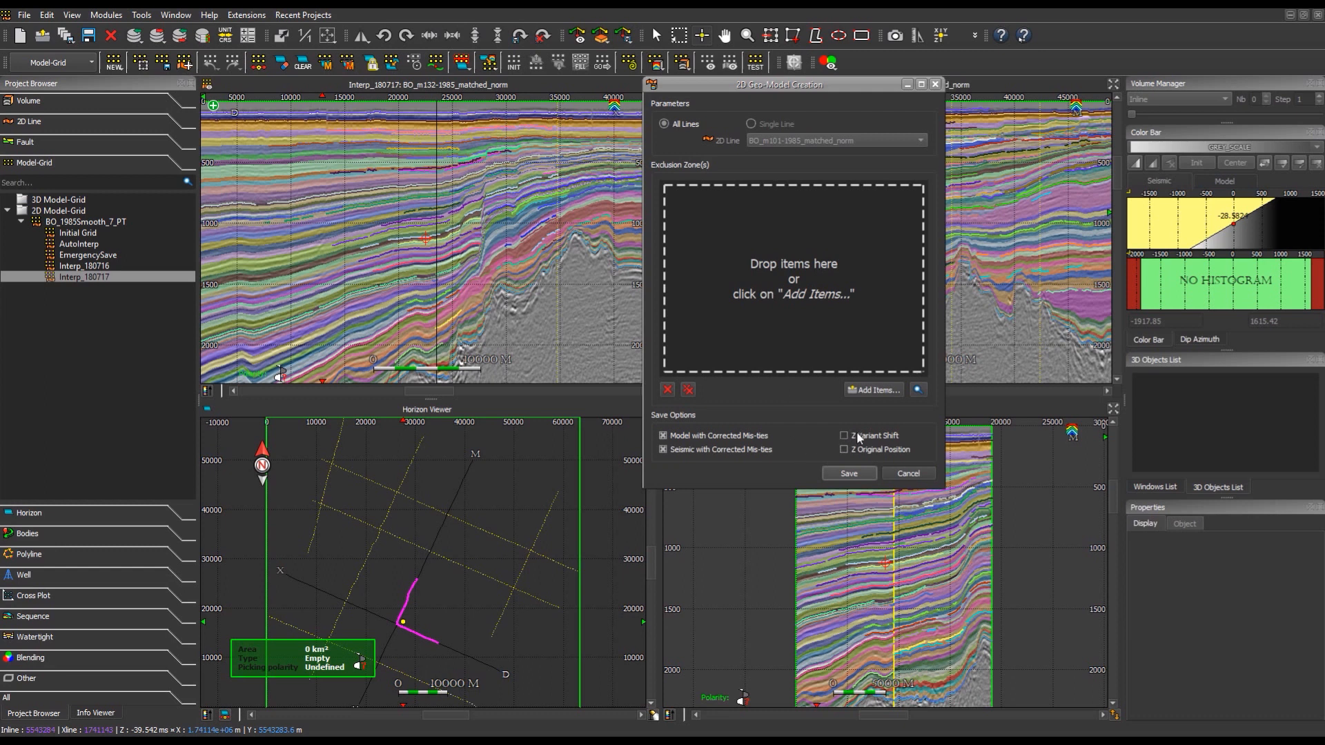
Remove the "Model" suffix from the proposed output name and save the computed geo-model
left_click(851, 474)
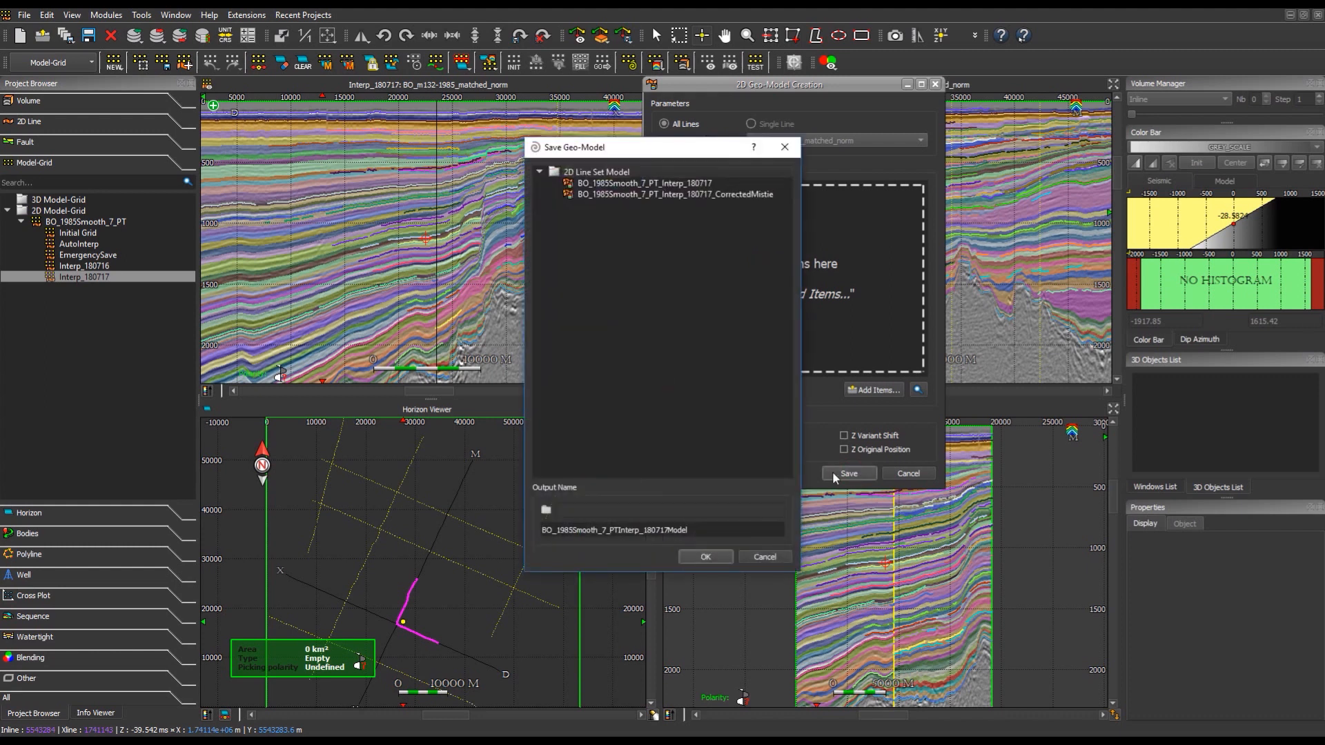
left_click(698, 531)
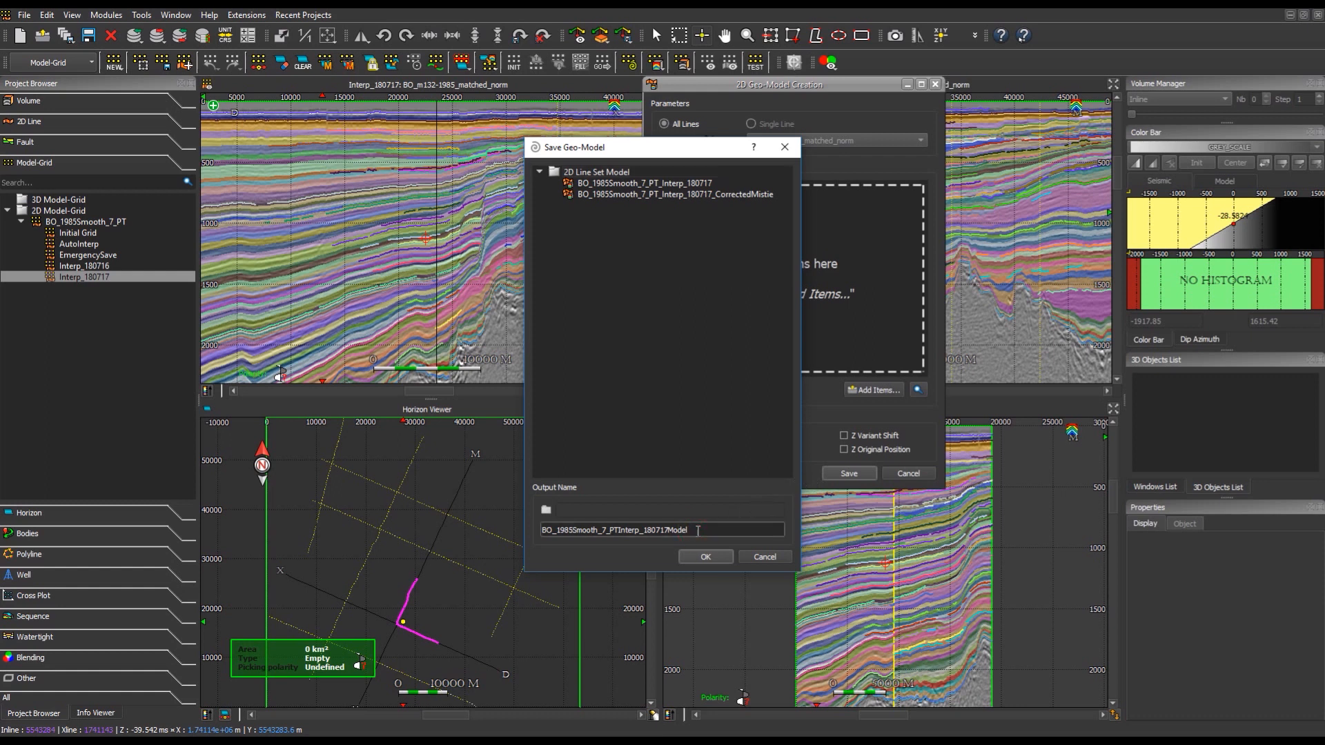
key("BackSpace")
key("BackSpace")
key("BackSpace")
key("BackSpace")
key("BackSpace")
left_click(706, 557)
Open the mis-tie-corrected 2D line set model from the 2D line data and inspect its sections along BO_m118-1985 and BO_m117-1985
left_click(55, 125)
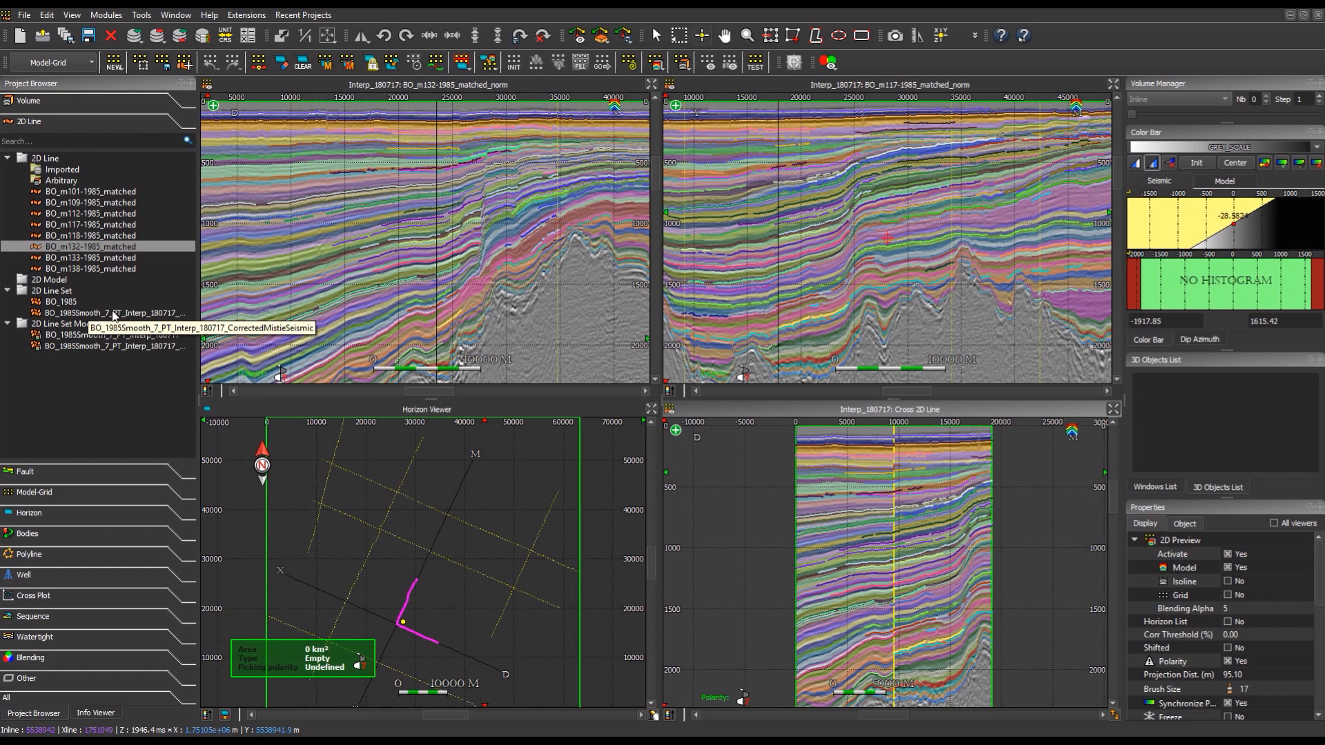
left_click(159, 313)
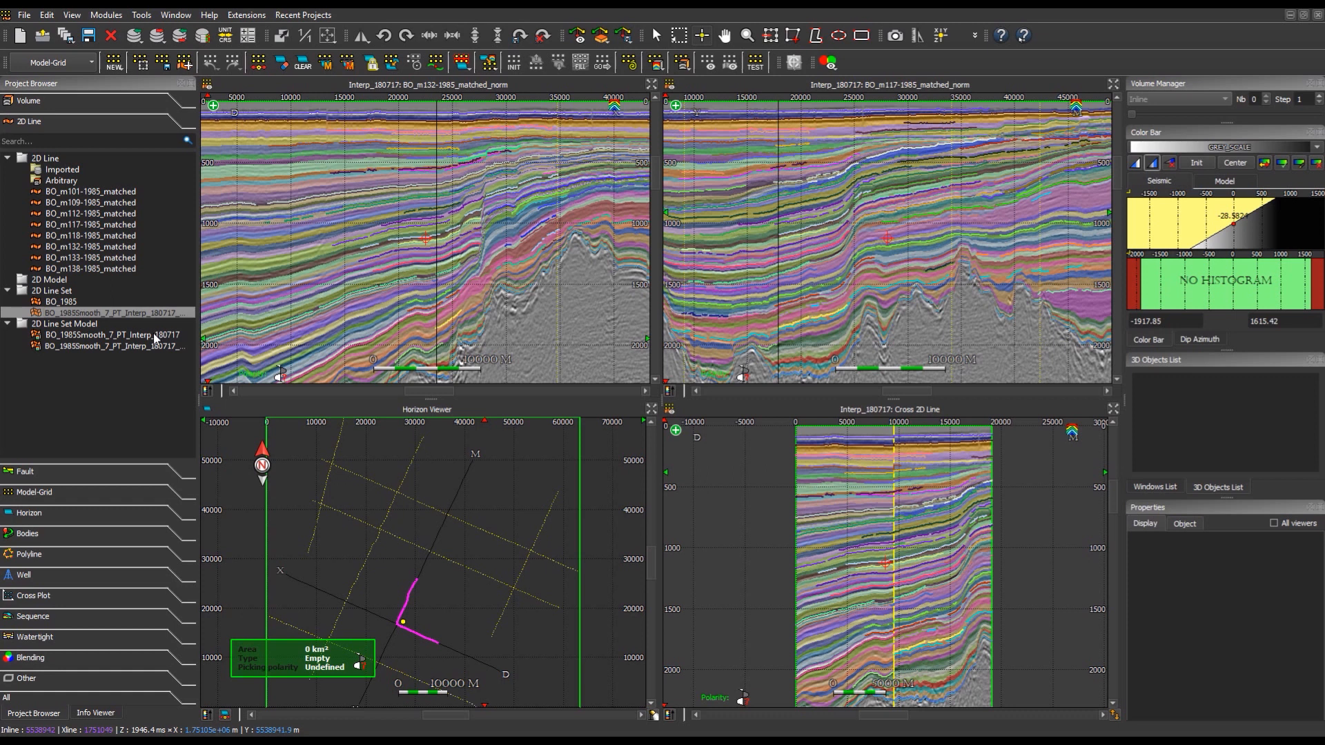
left_click(154, 335)
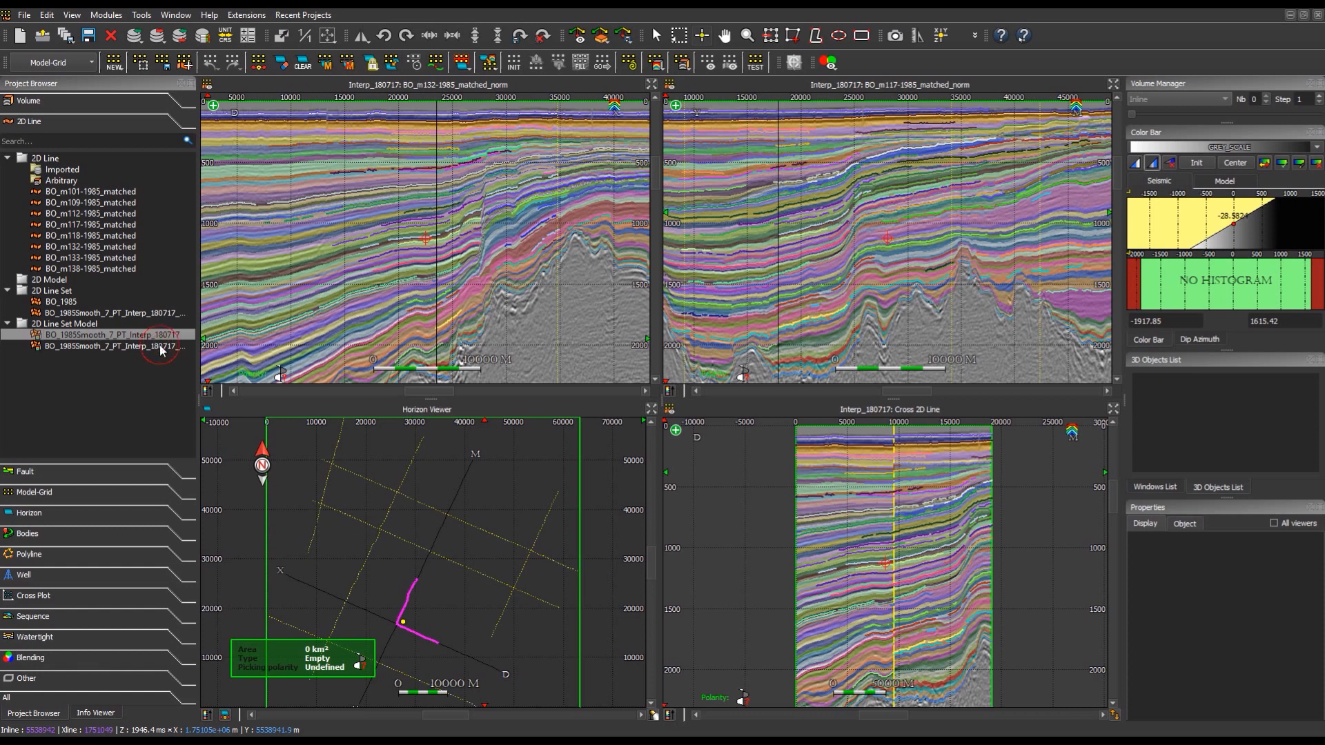
left_click(159, 345)
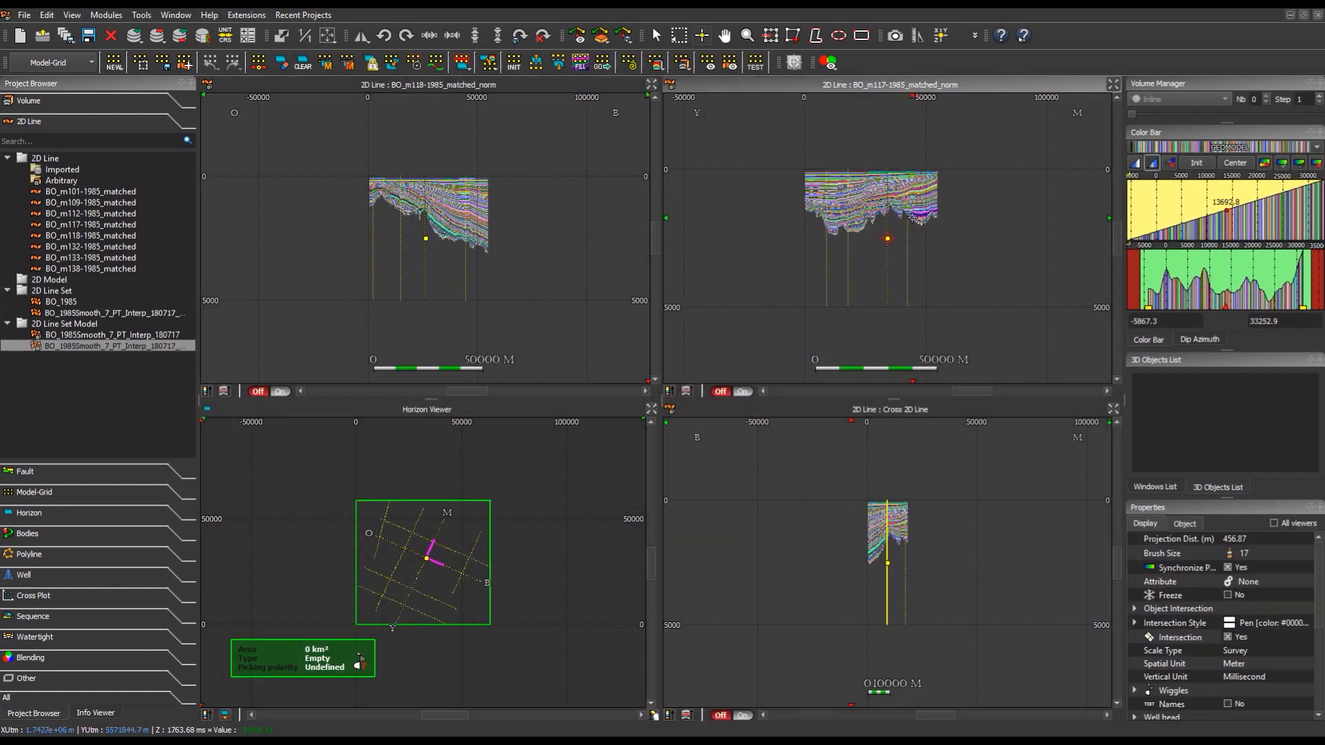
left_click(875, 202)
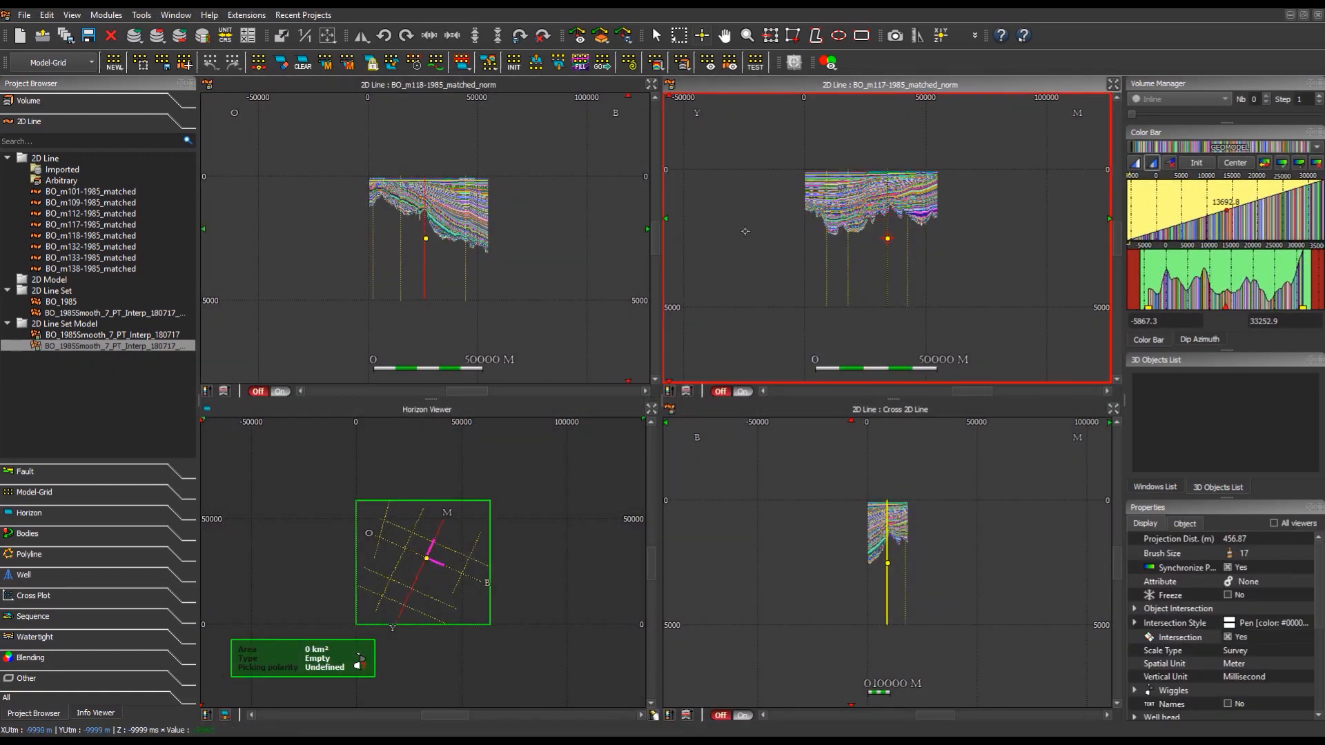
scroll(844, 174, "up", 5)
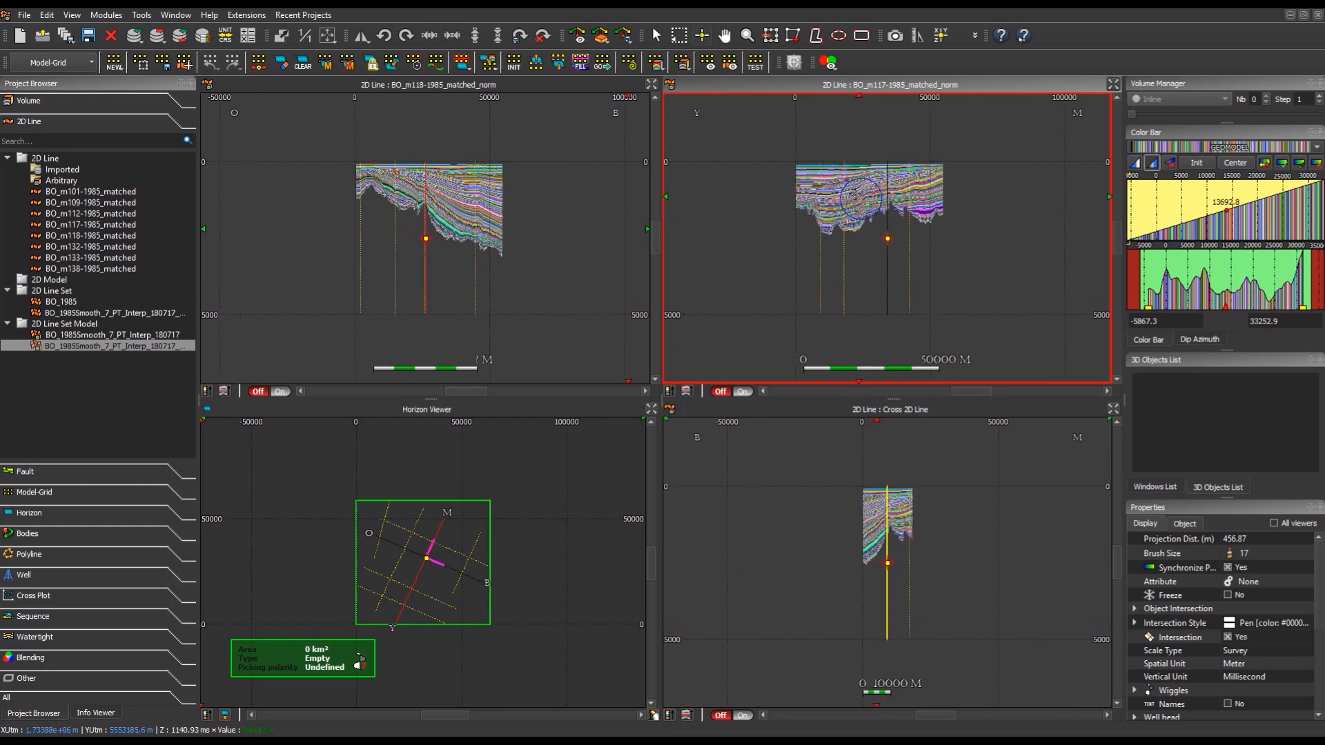
scroll(843, 178, "up", 5)
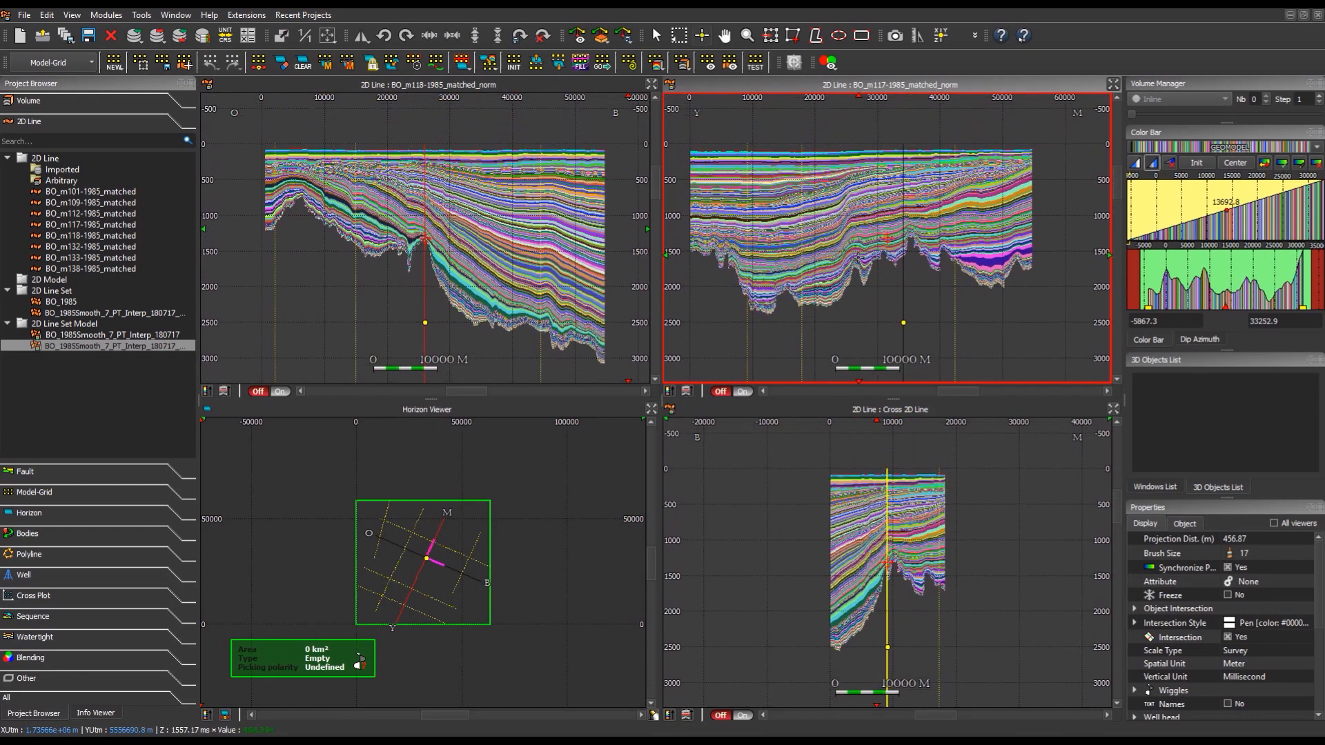
scroll(763, 248, "up", 3)
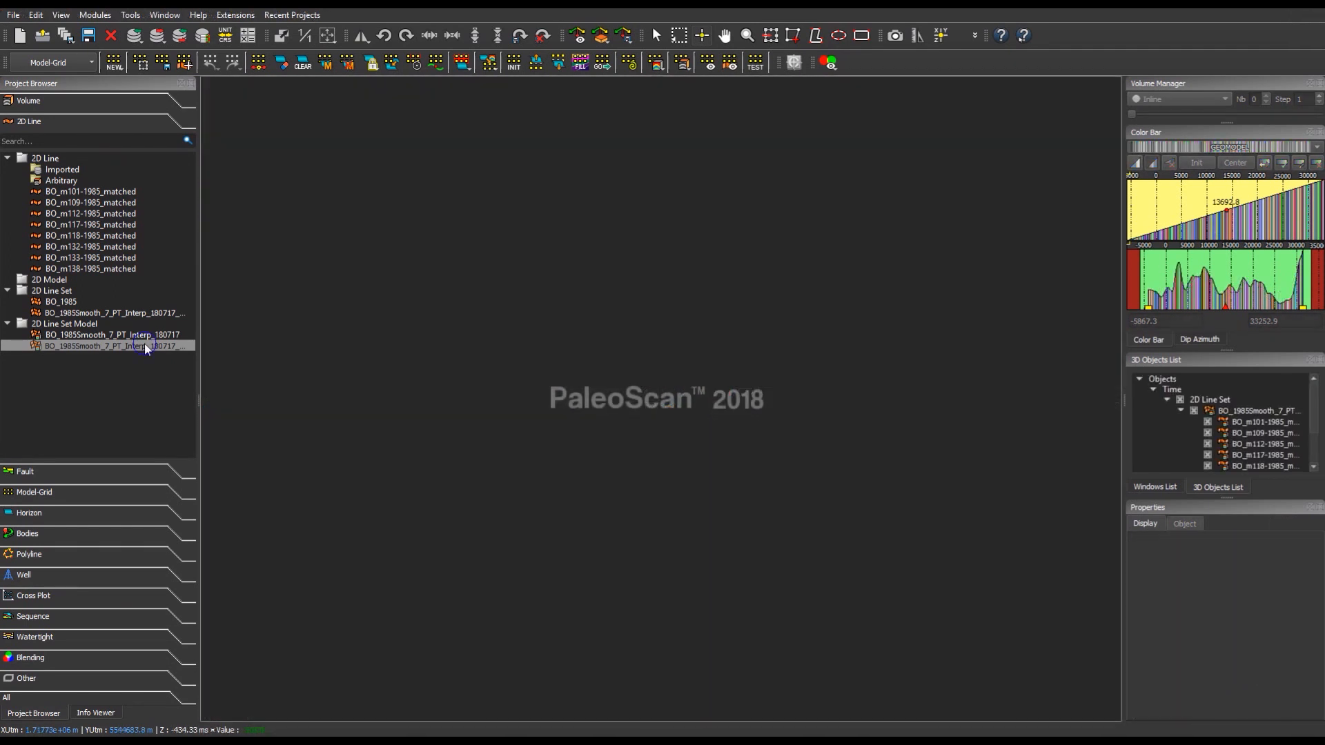
Display the mis-tie-corrected 2D line set model in 3D and examine how its crossing lines tie
right_click(145, 346)
left_click(166, 366)
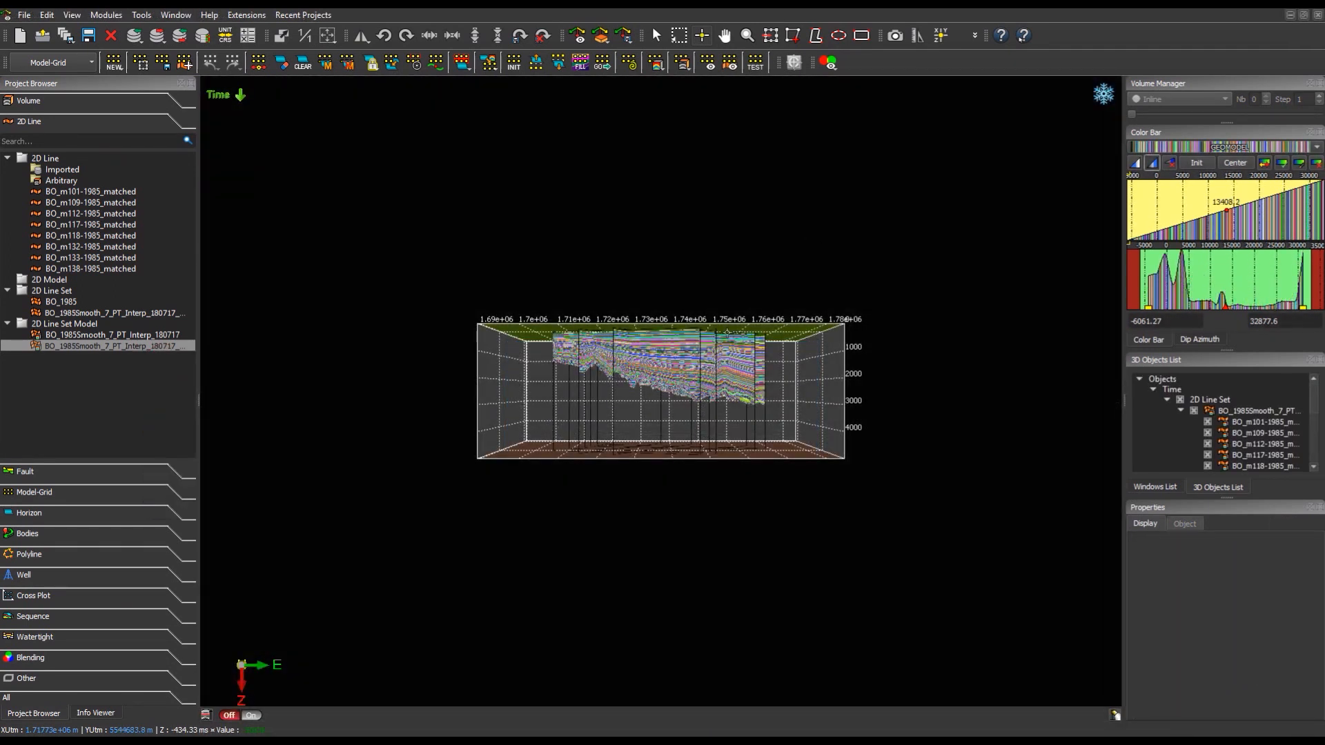
left_click_drag(644, 415, 723, 453)
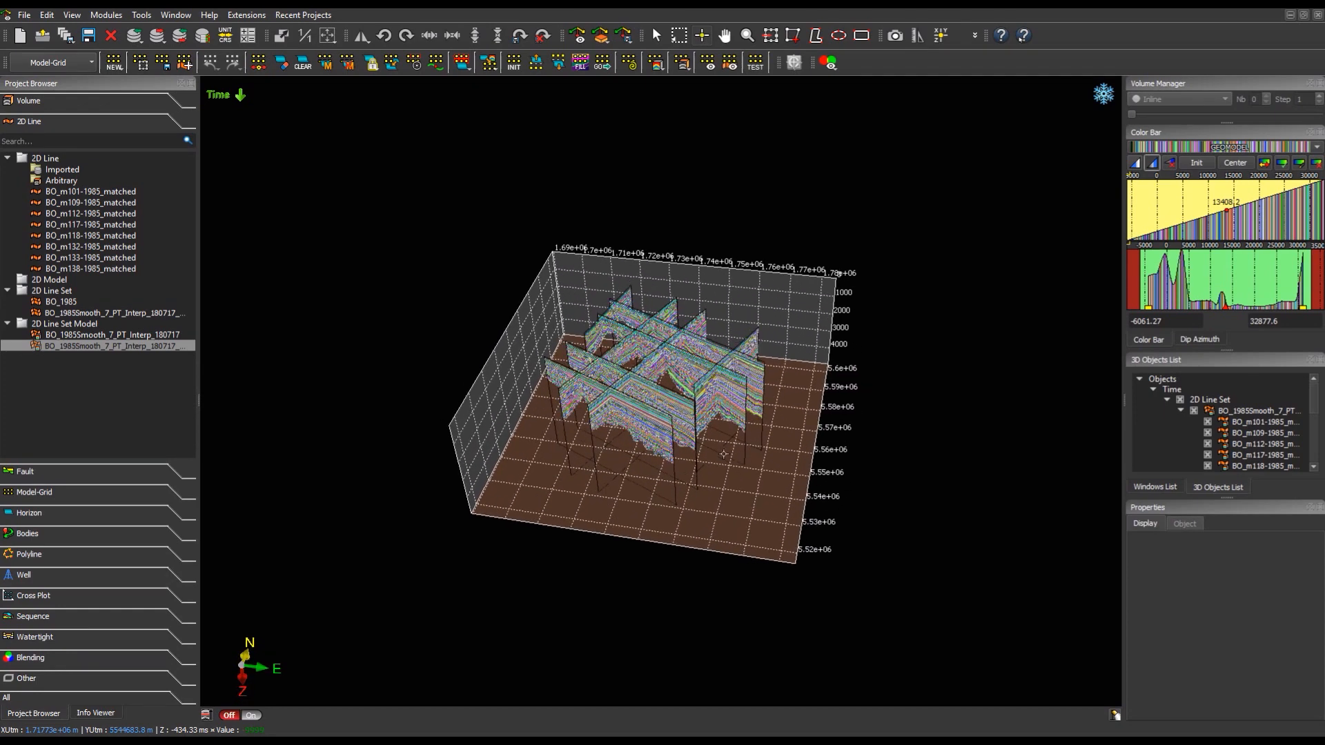
scroll(705, 427, "up", 5)
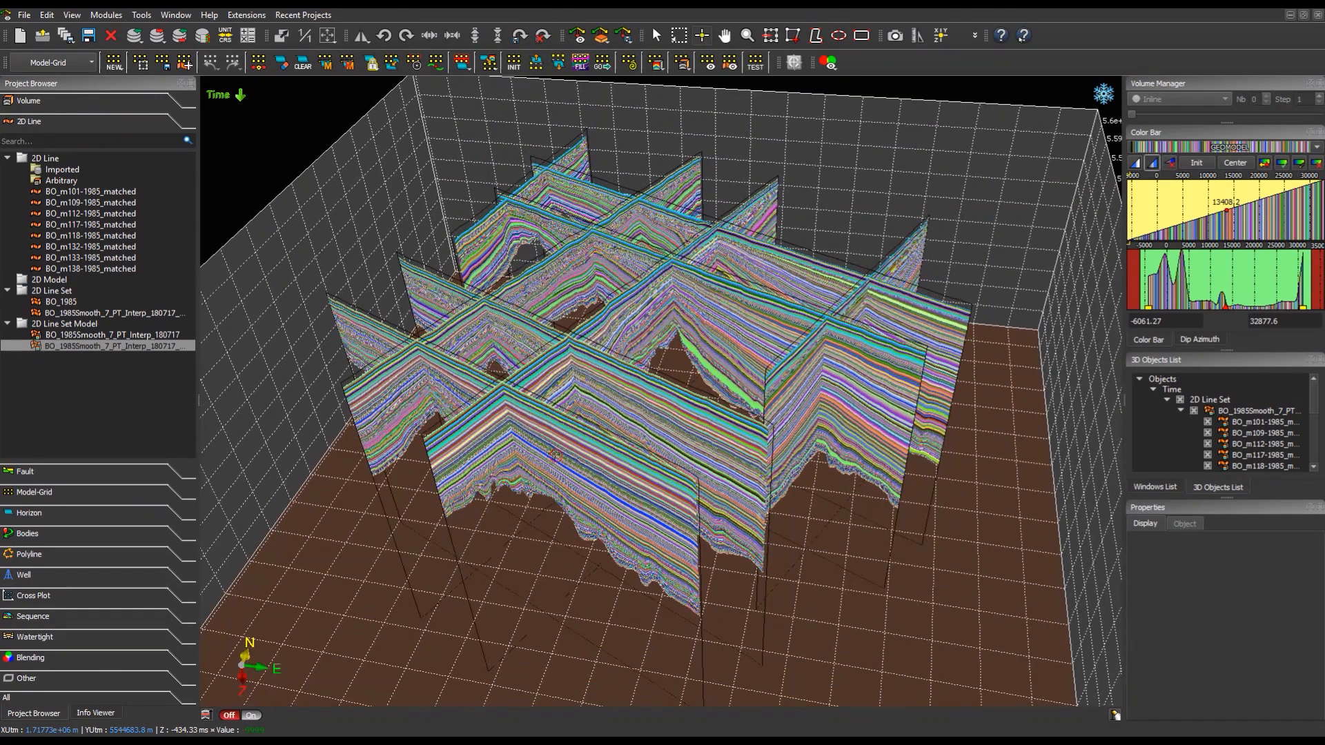
scroll(556, 455, "up", 3)
key("Escape")
Apply the HORIZON color bar to the mis-tie-corrected model lines in the 3D view
left_click(881, 405)
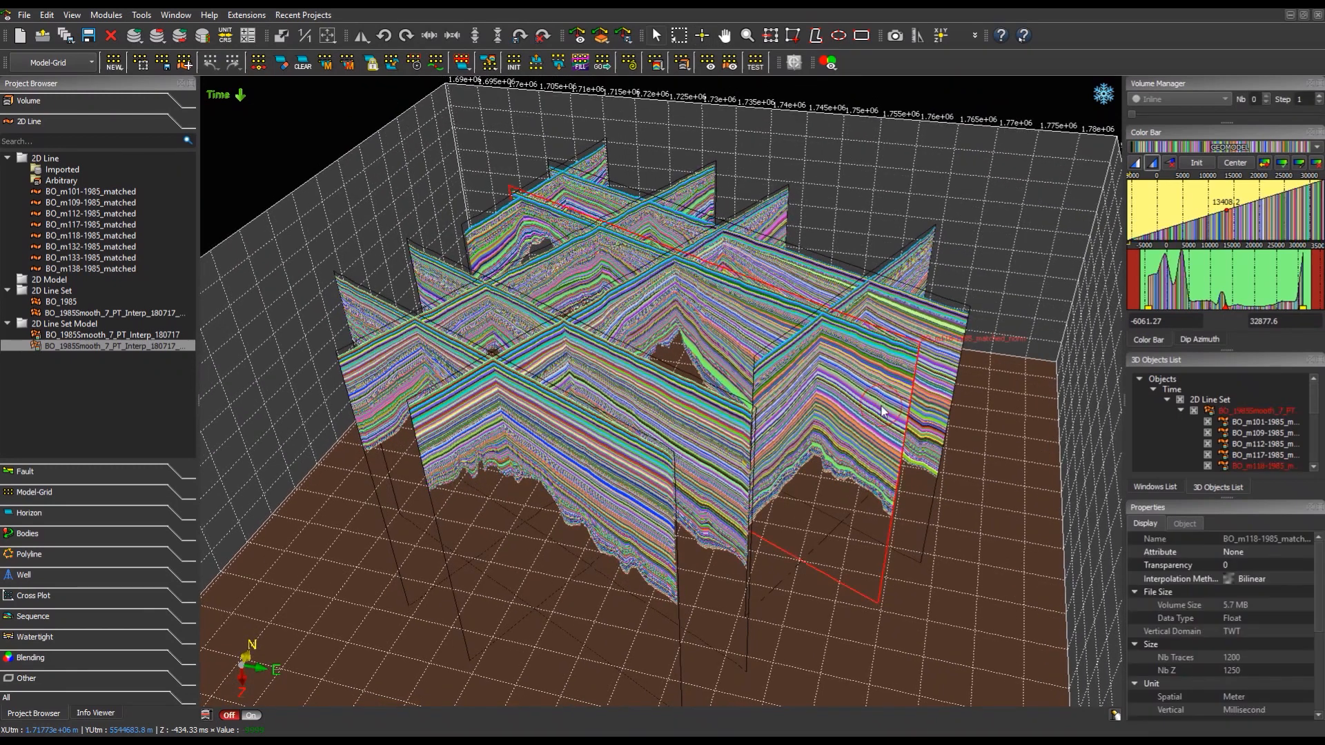
left_click(1316, 149)
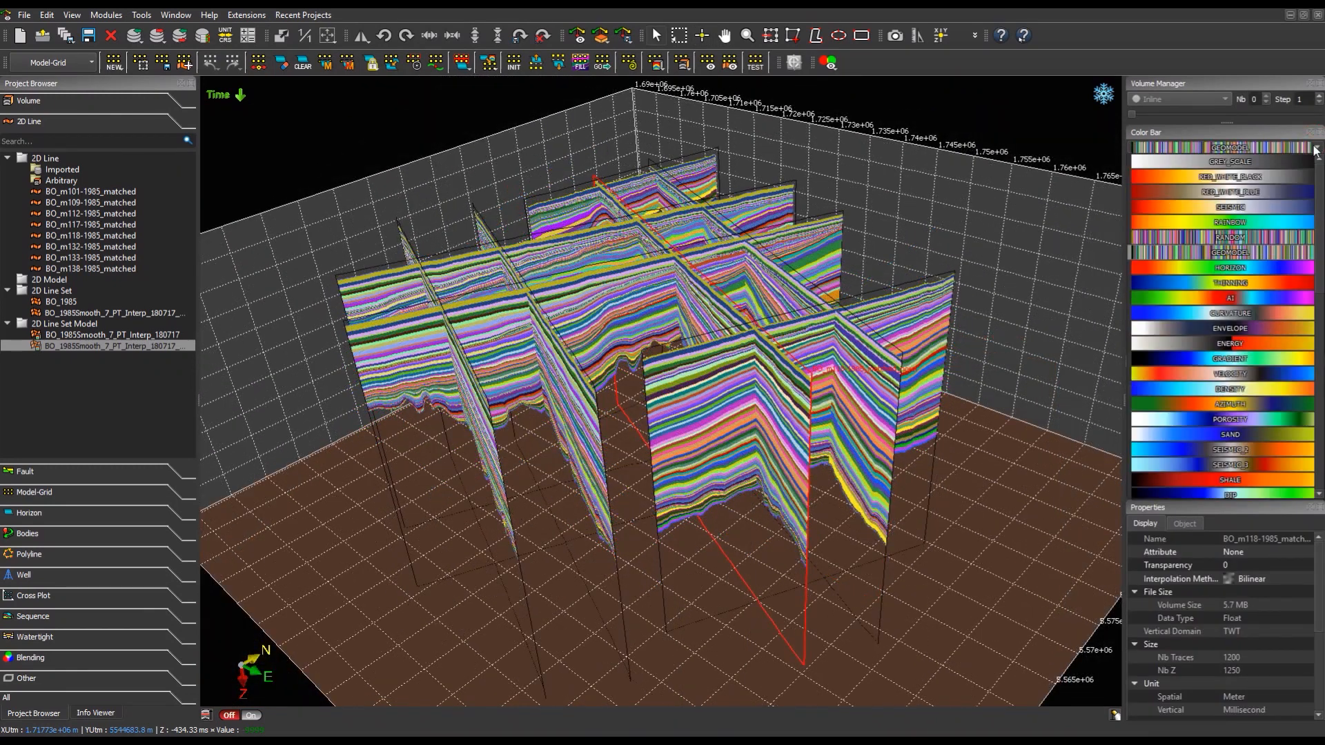
left_click(1228, 268)
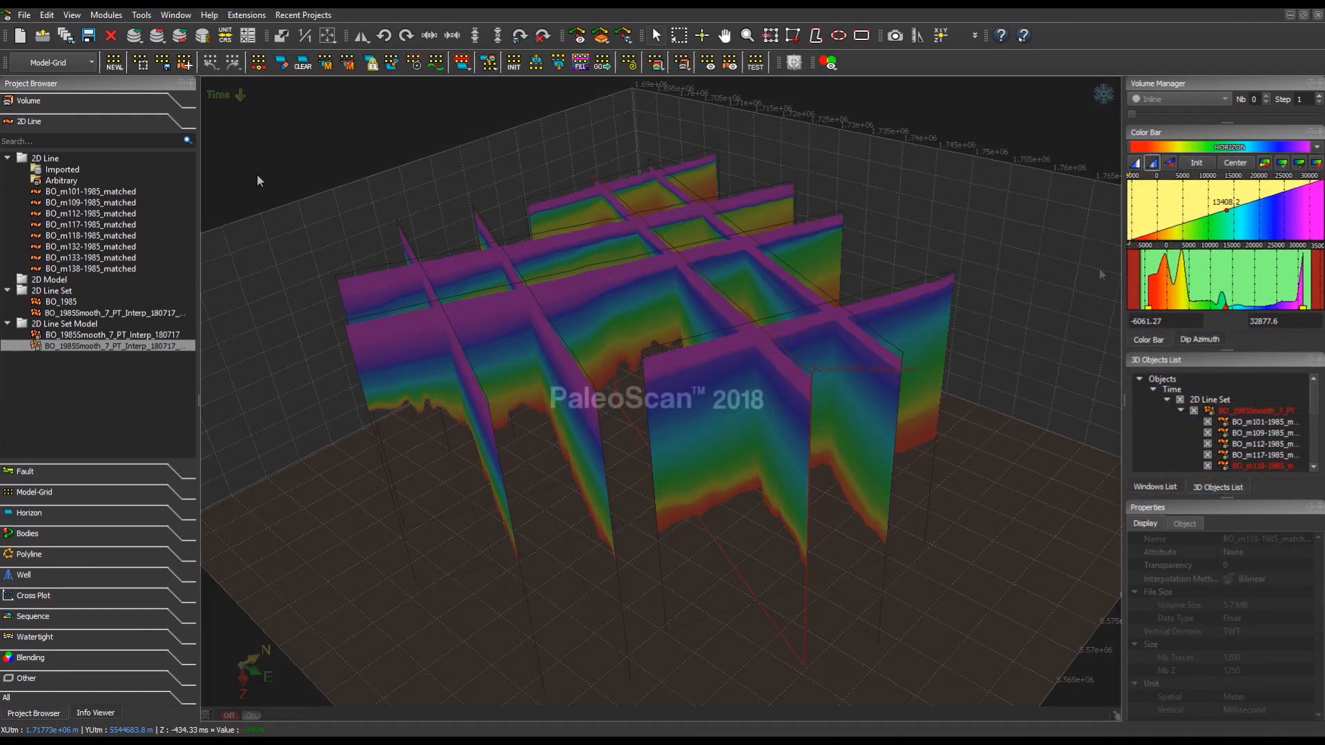
Start a new 2D horizon stack using the corrected mis-tie line set model as input and the corrected mis-tie seismic as background
left_click(42, 64)
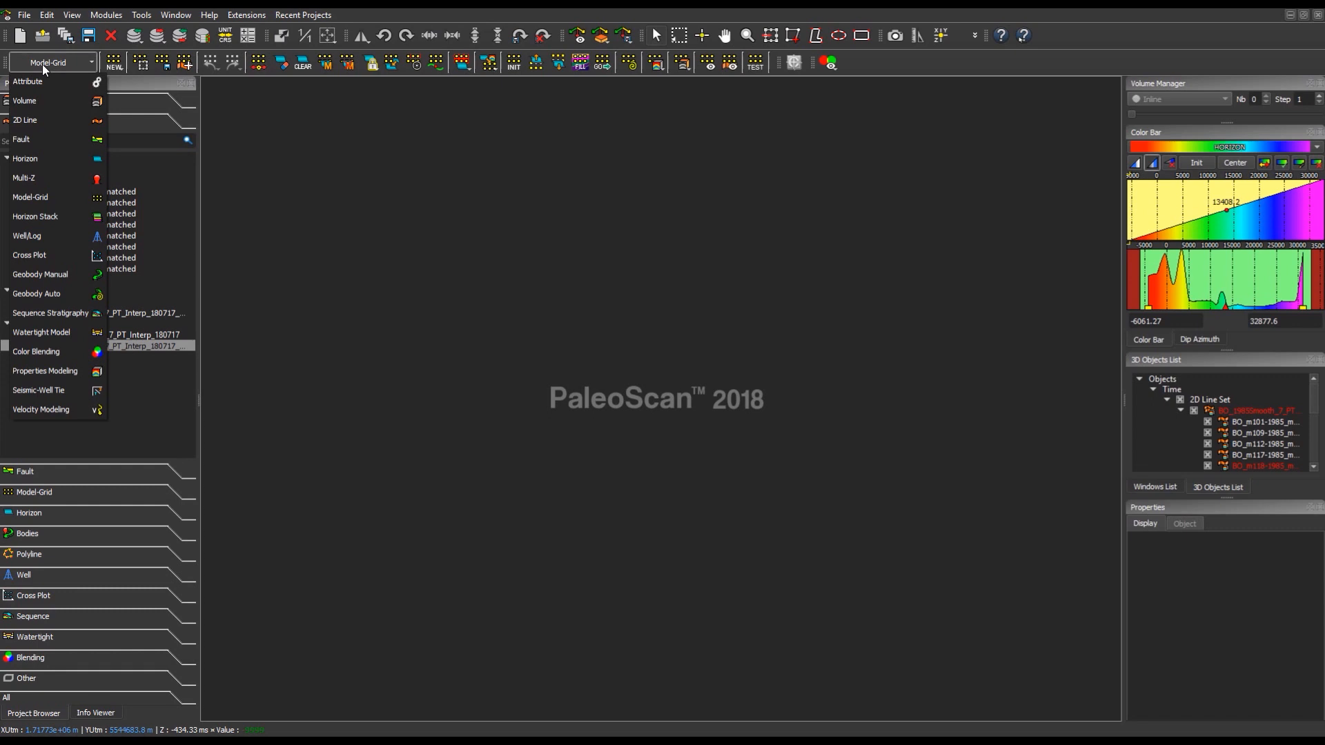
left_click(53, 218)
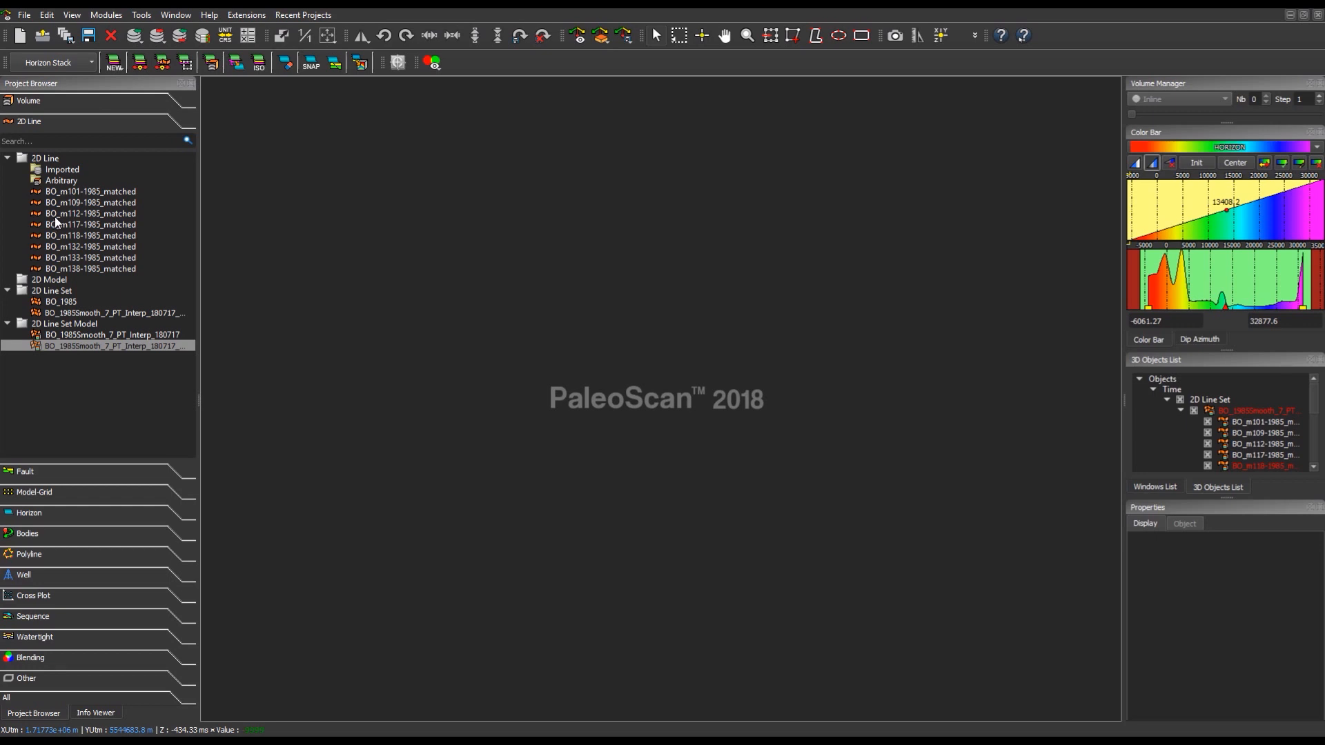
left_click(123, 66)
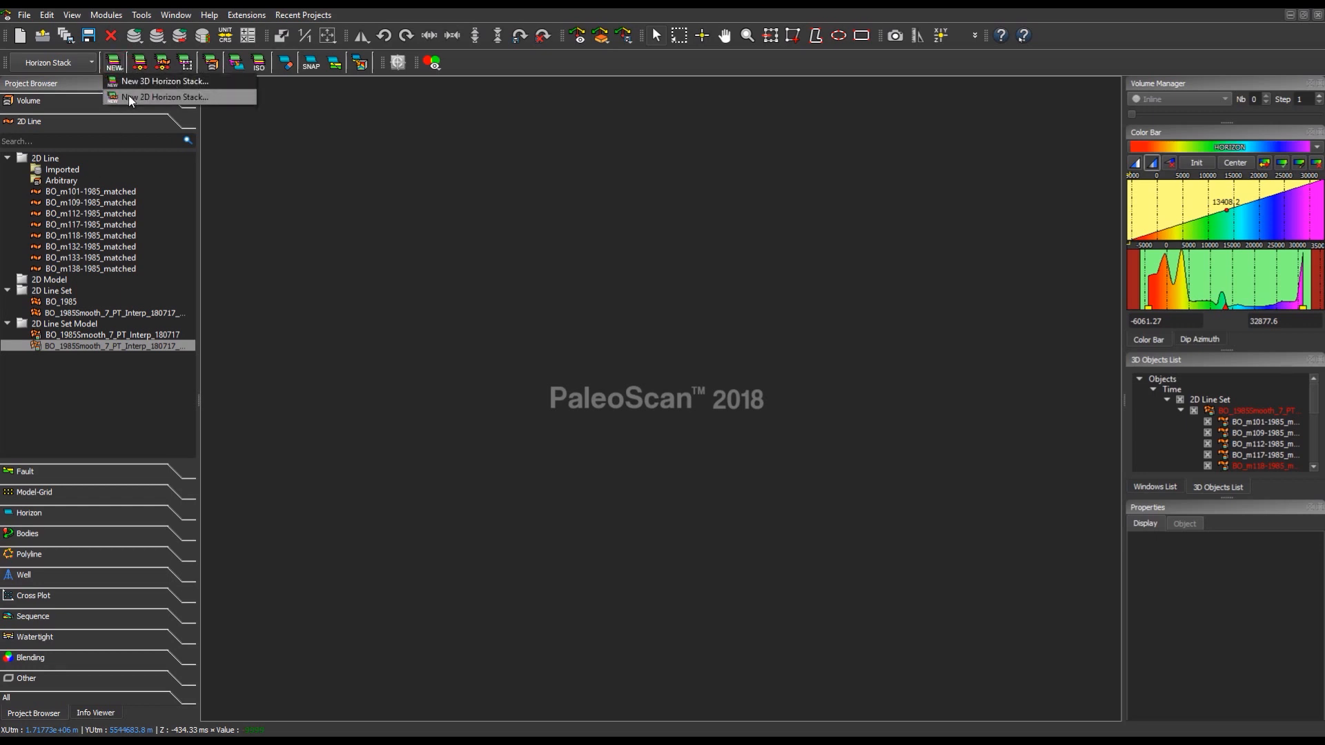
left_click(210, 98)
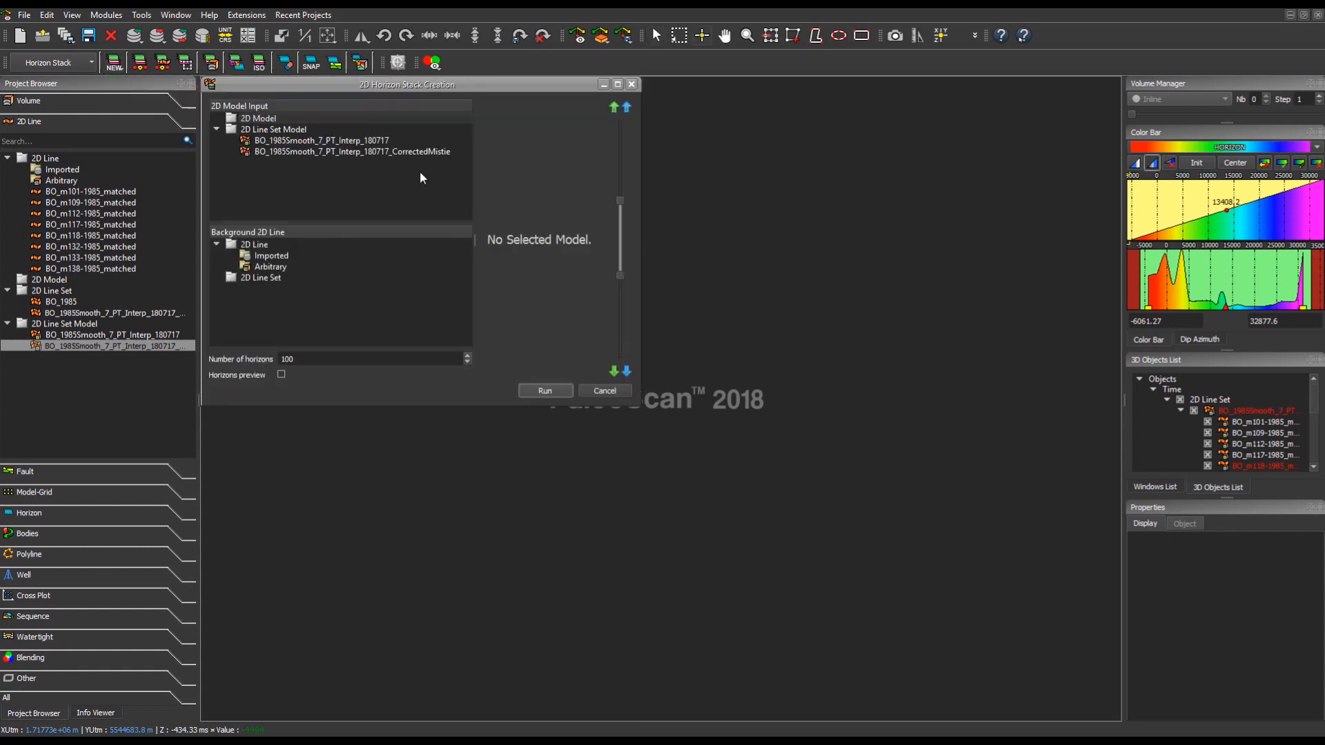
left_click(298, 152)
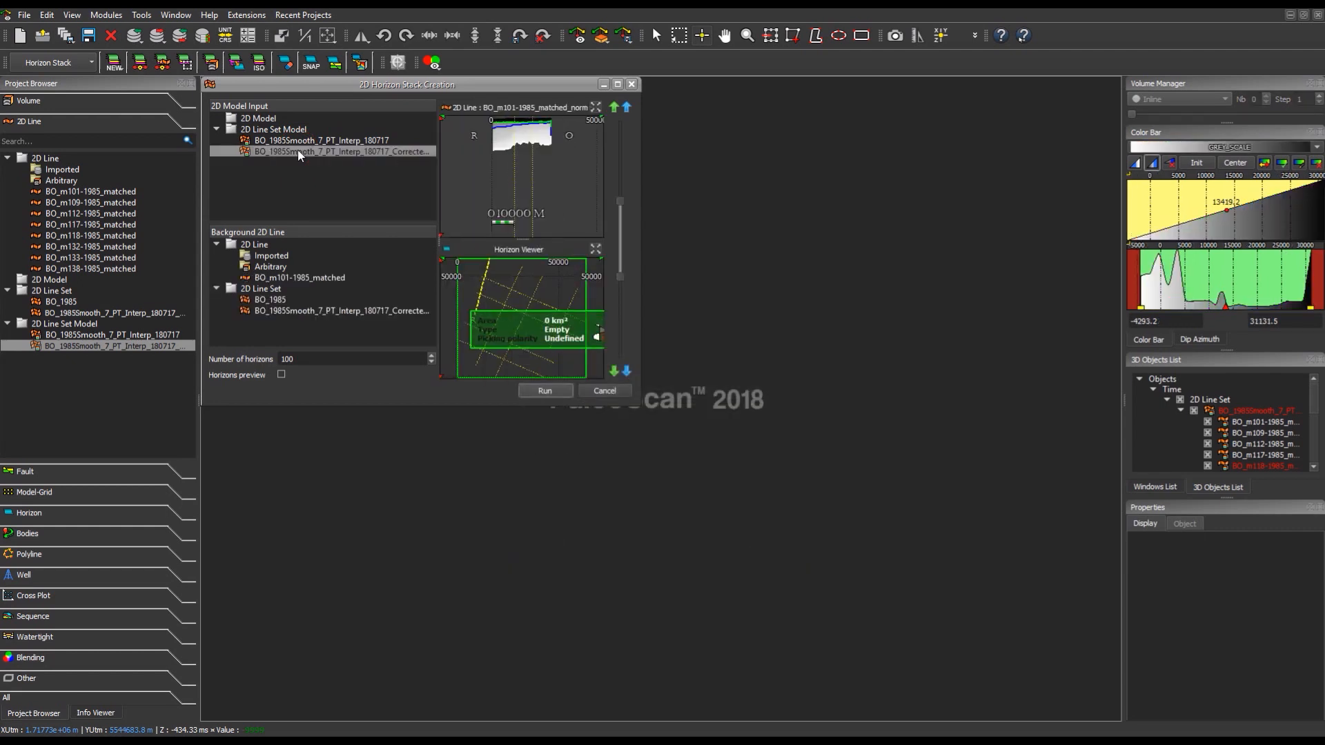
left_click(298, 308)
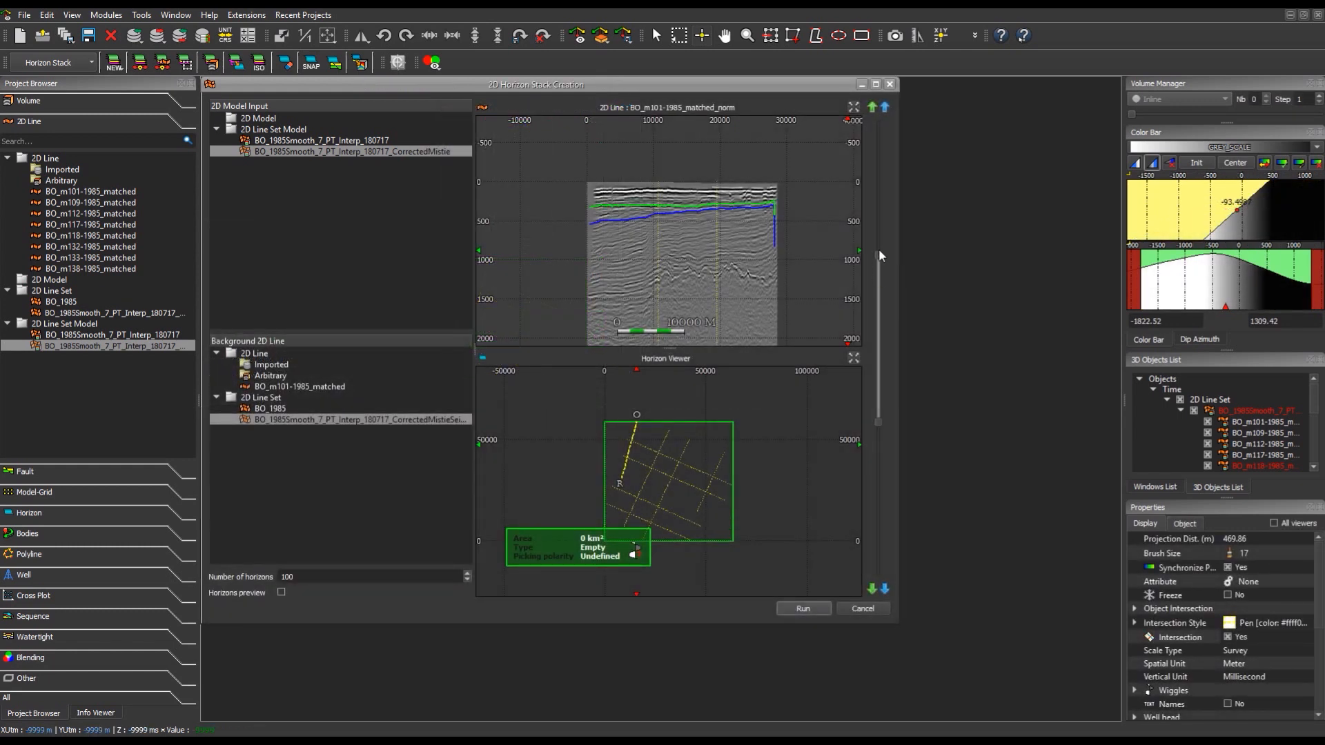
Extend the stack interval so its upper limit sits near the seabed and its lower limit at the base of the model
left_click_drag(882, 202, 884, 129)
left_click_drag(876, 425, 874, 569)
left_click(885, 589)
left_click(886, 590)
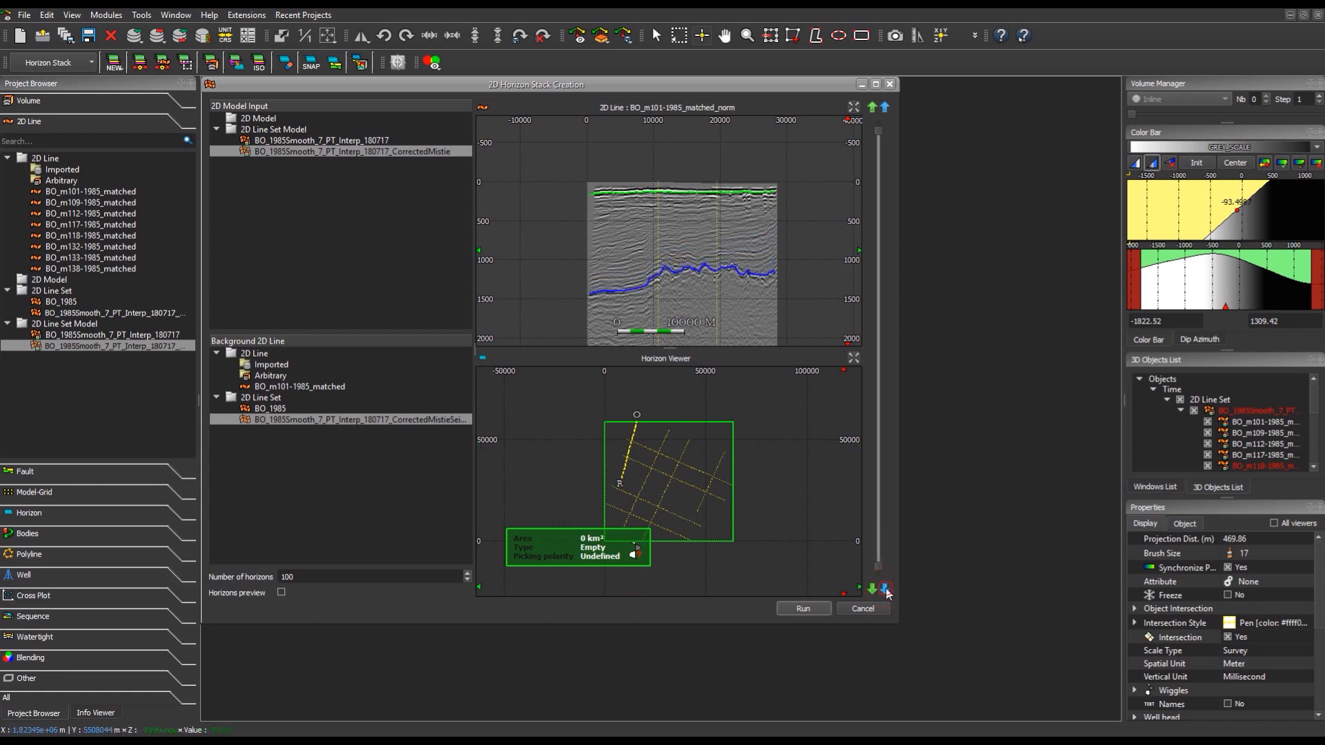
left_click(885, 590)
left_click(885, 591)
left_click(885, 590)
left_click(872, 107)
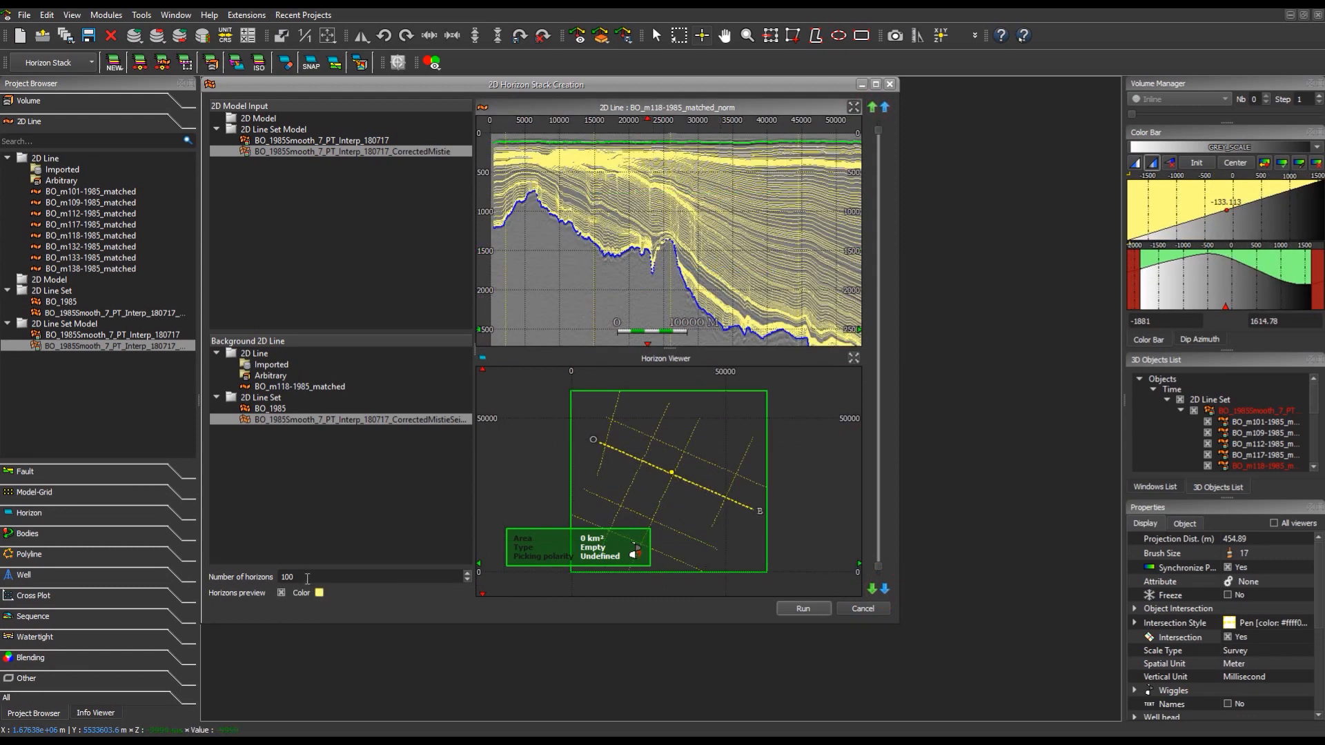
Set the number of horizons to 150 and refresh the horizons preview on BO_m118-1985
left_click_drag(298, 578, 273, 581)
type("1")
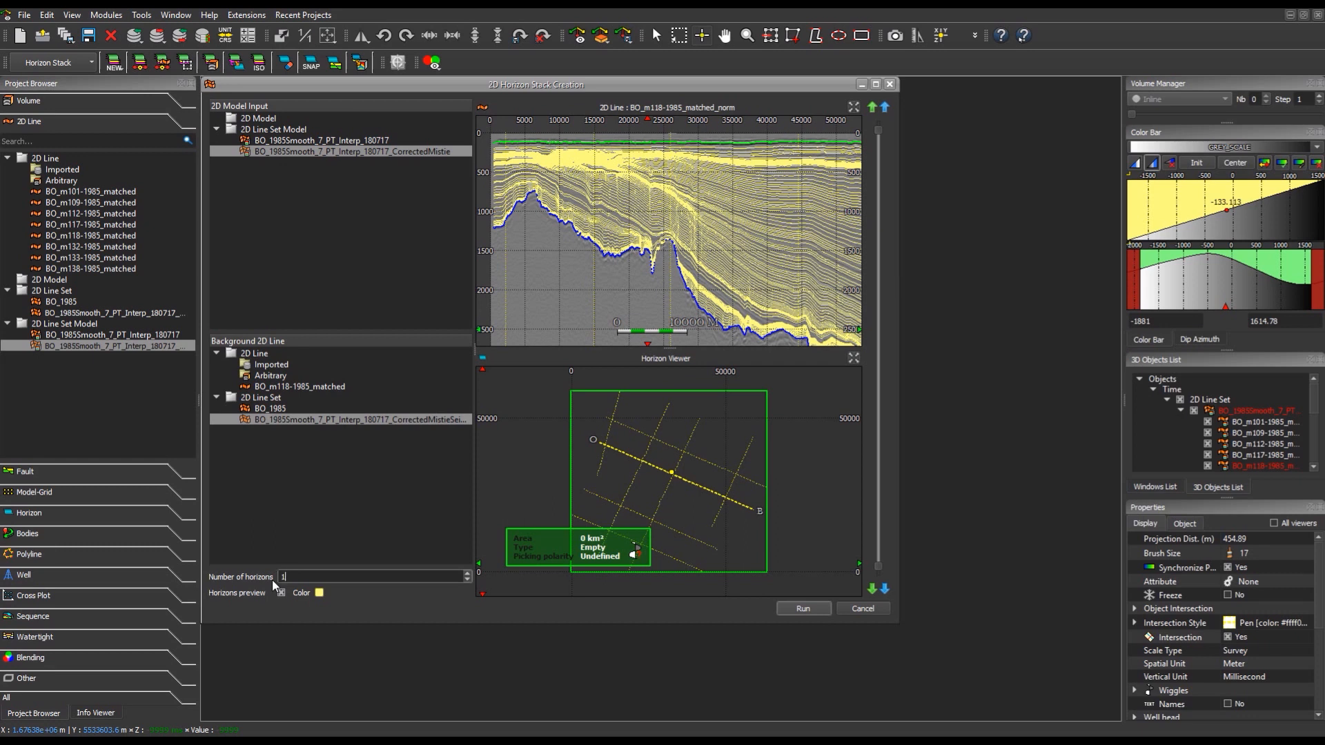
type("50")
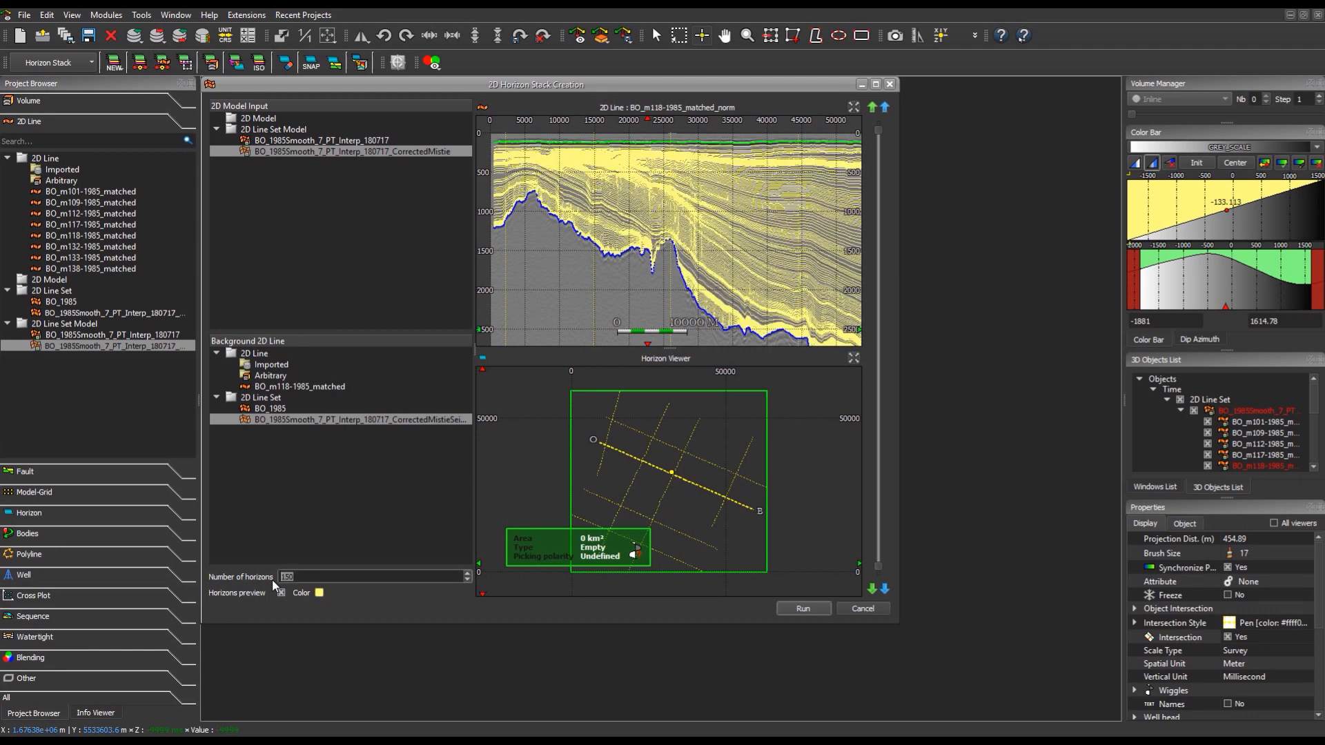
left_click(281, 592)
left_click(280, 592)
left_click_drag(297, 577, 278, 579)
Run the 2D horizon stack creation, save the stack under an adjusted output name, and open it in a horizon viewer
left_click(819, 608)
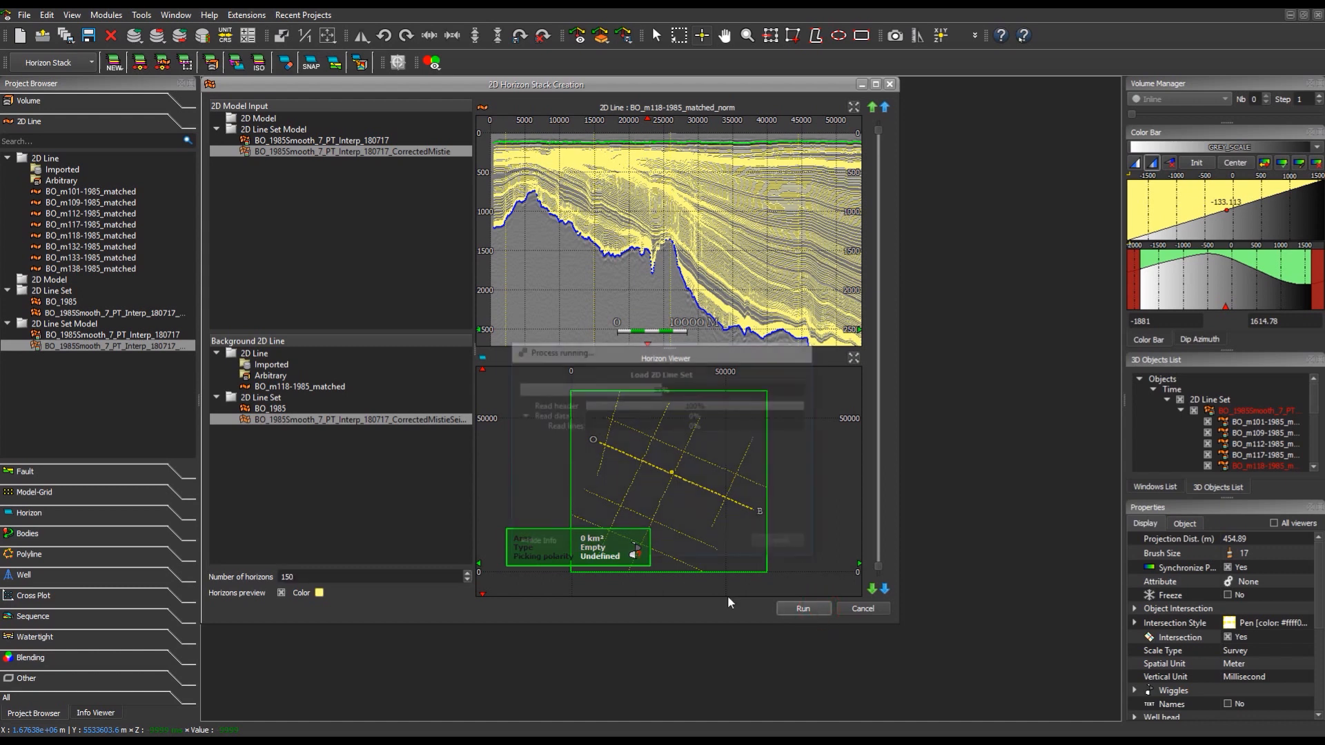
type("sties")
left_click(706, 565)
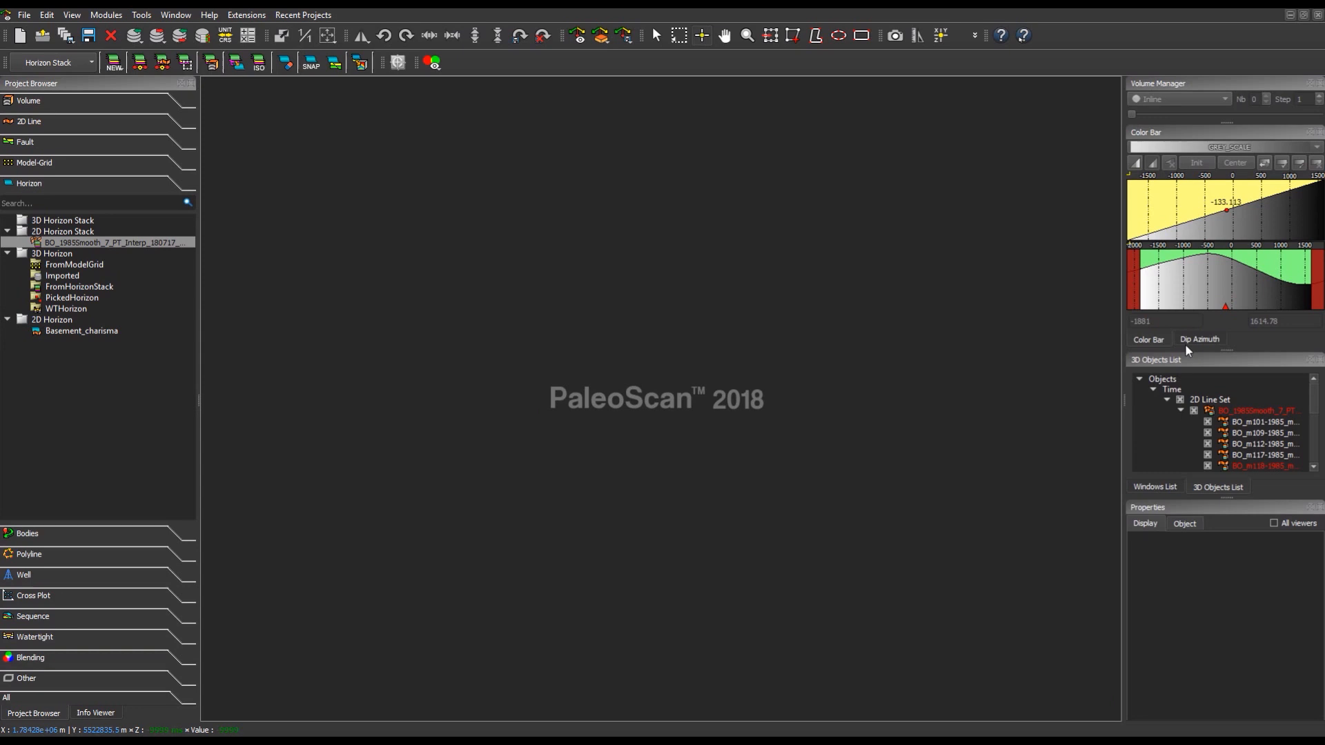
double_click(41, 246)
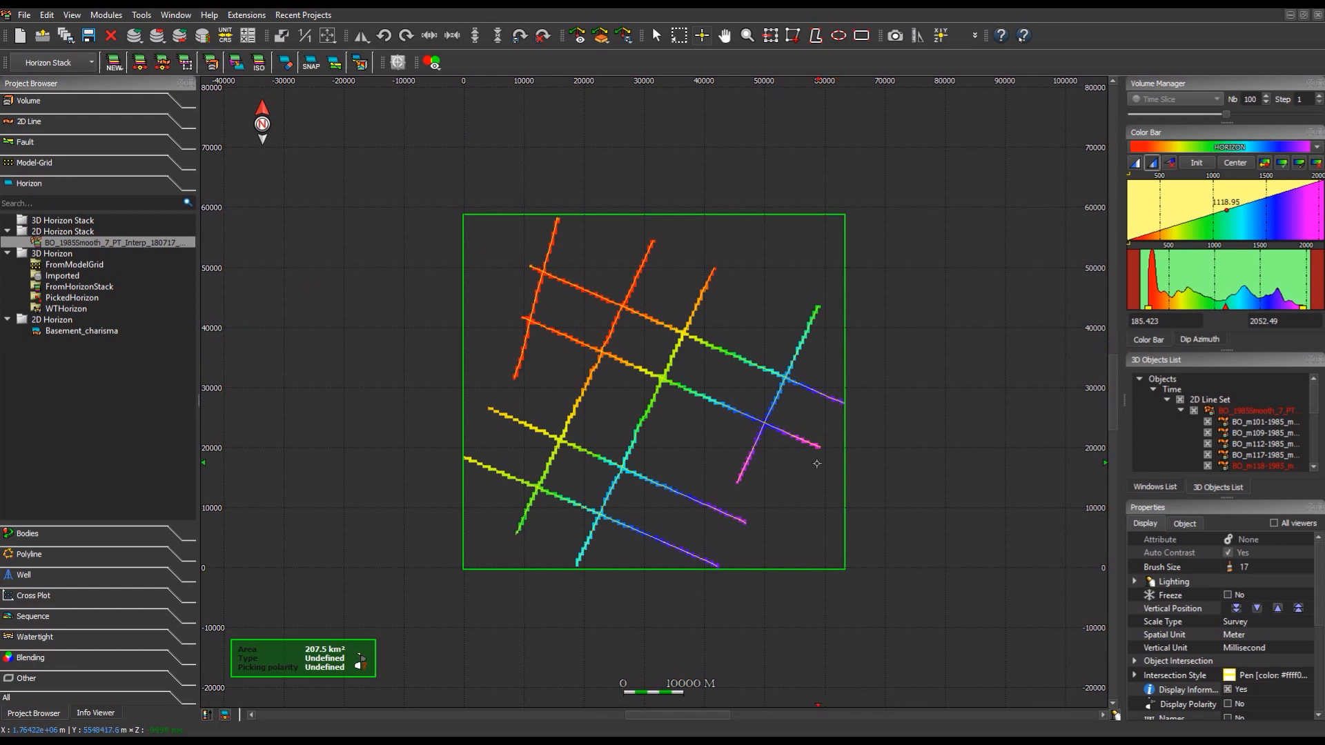
Browse the successive horizons of the 2D horizon stack along the line set in the map viewer
scroll(811, 461, "up", 2)
scroll(805, 443, "down", 2)
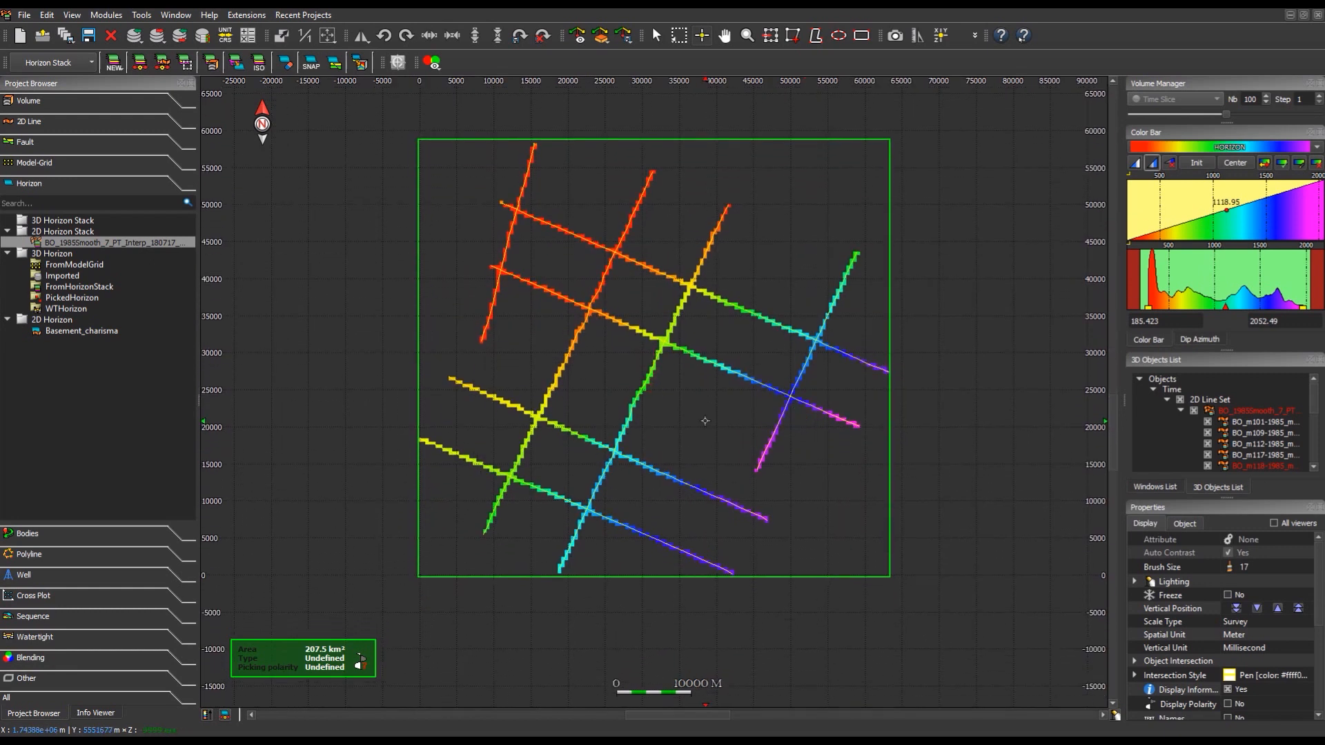
key("Down")
key("Down")
key("Down")
key("Down")
key("Down")
key("Down")
scroll(705, 421, "down", 10)
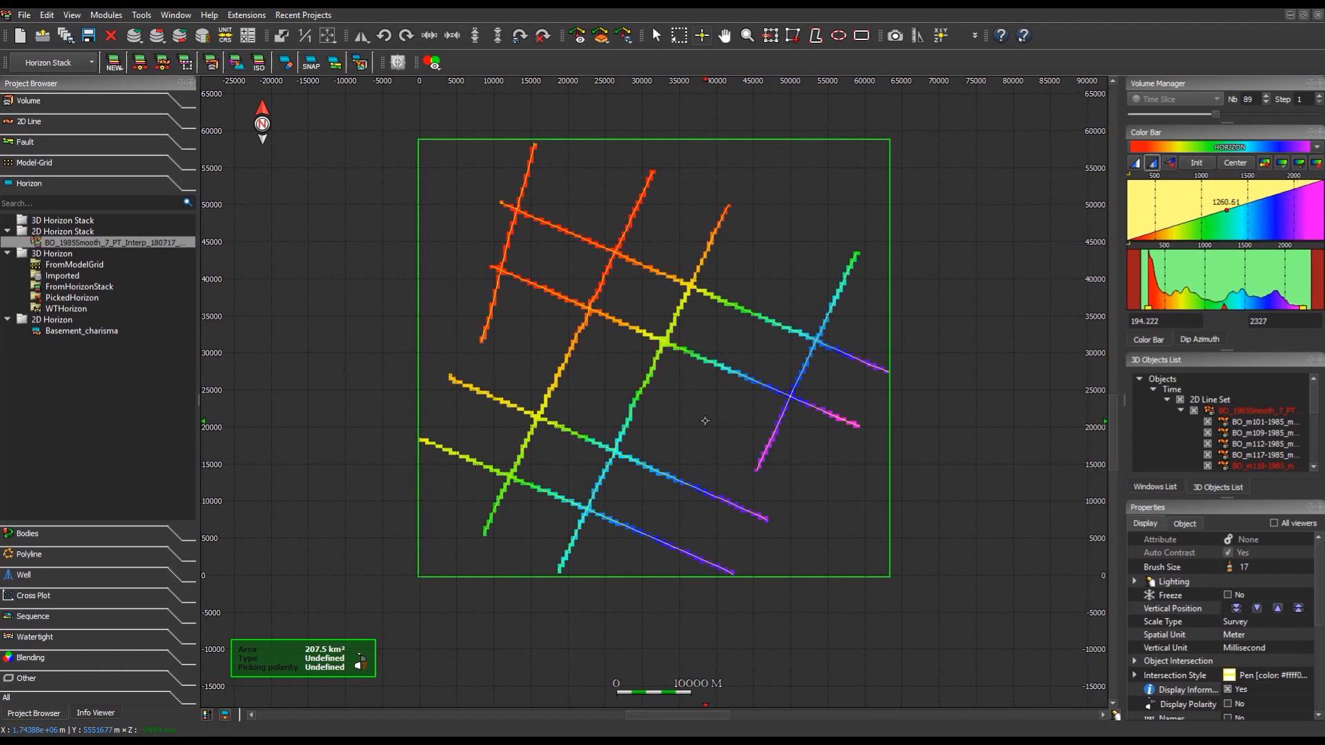
scroll(705, 421, "up", 10)
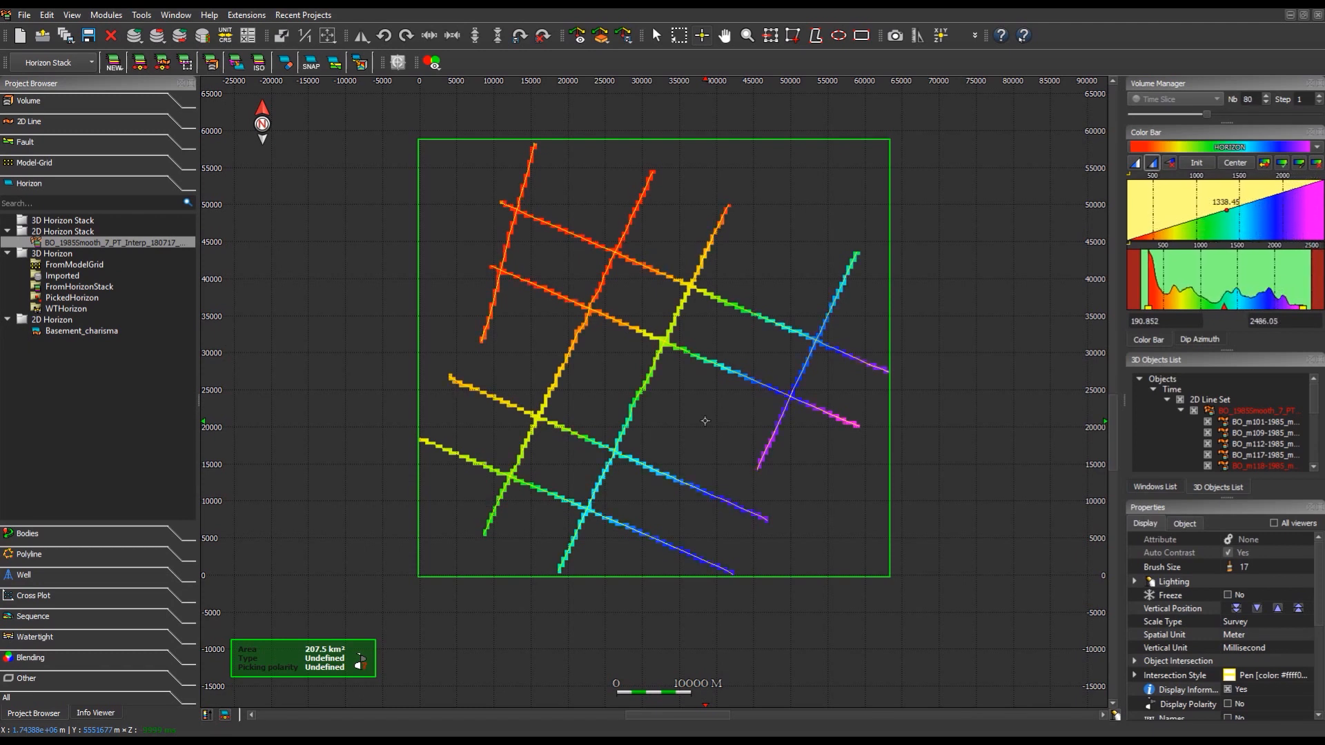
Rotate the viewer's survey frame to align with the 2D line directions and shrink it to fit around the lines
left_click(723, 140)
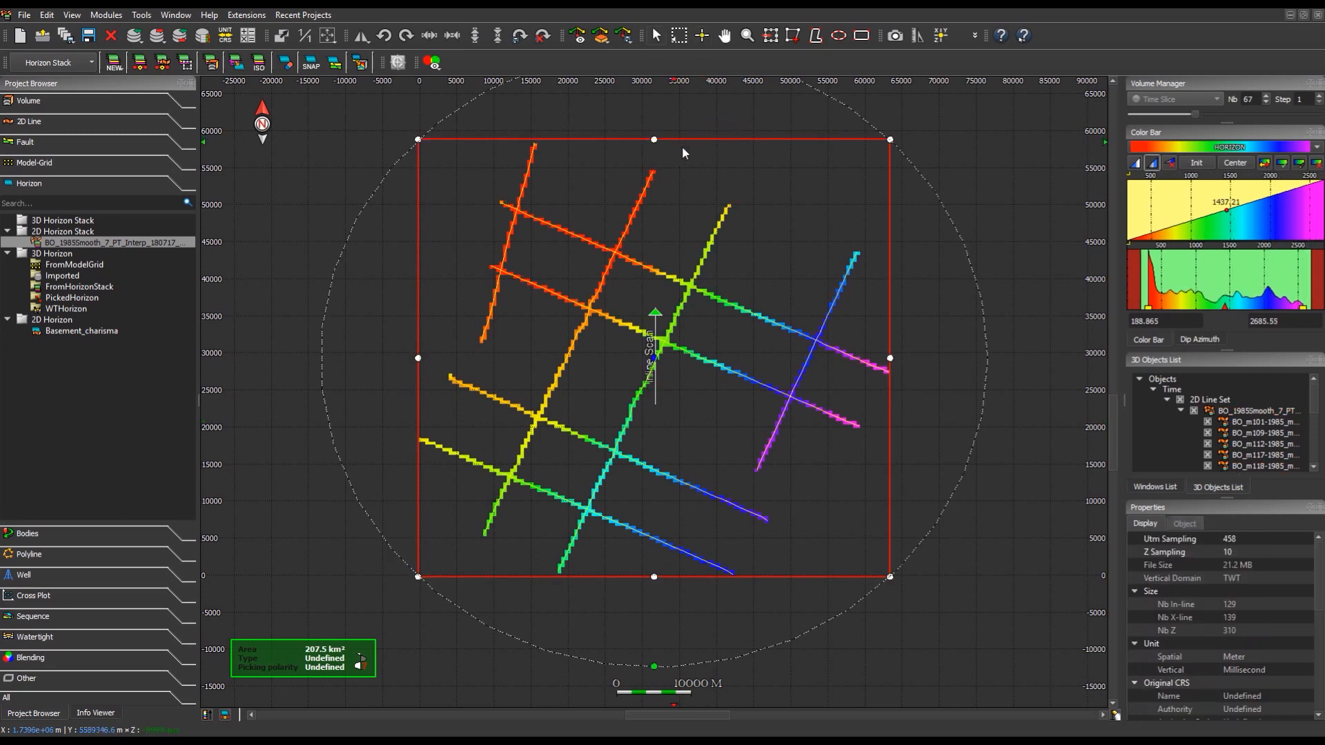
scroll(690, 150, "down", 1)
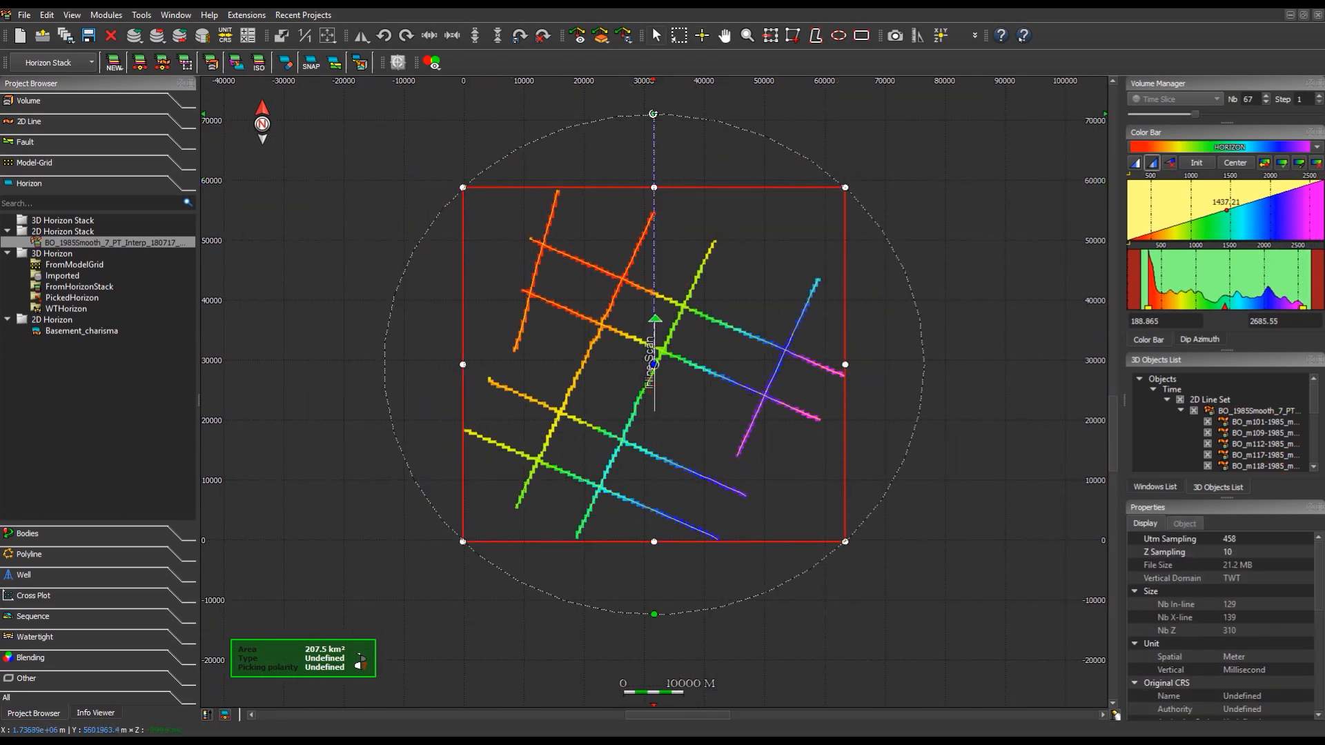
left_click_drag(653, 114, 730, 130)
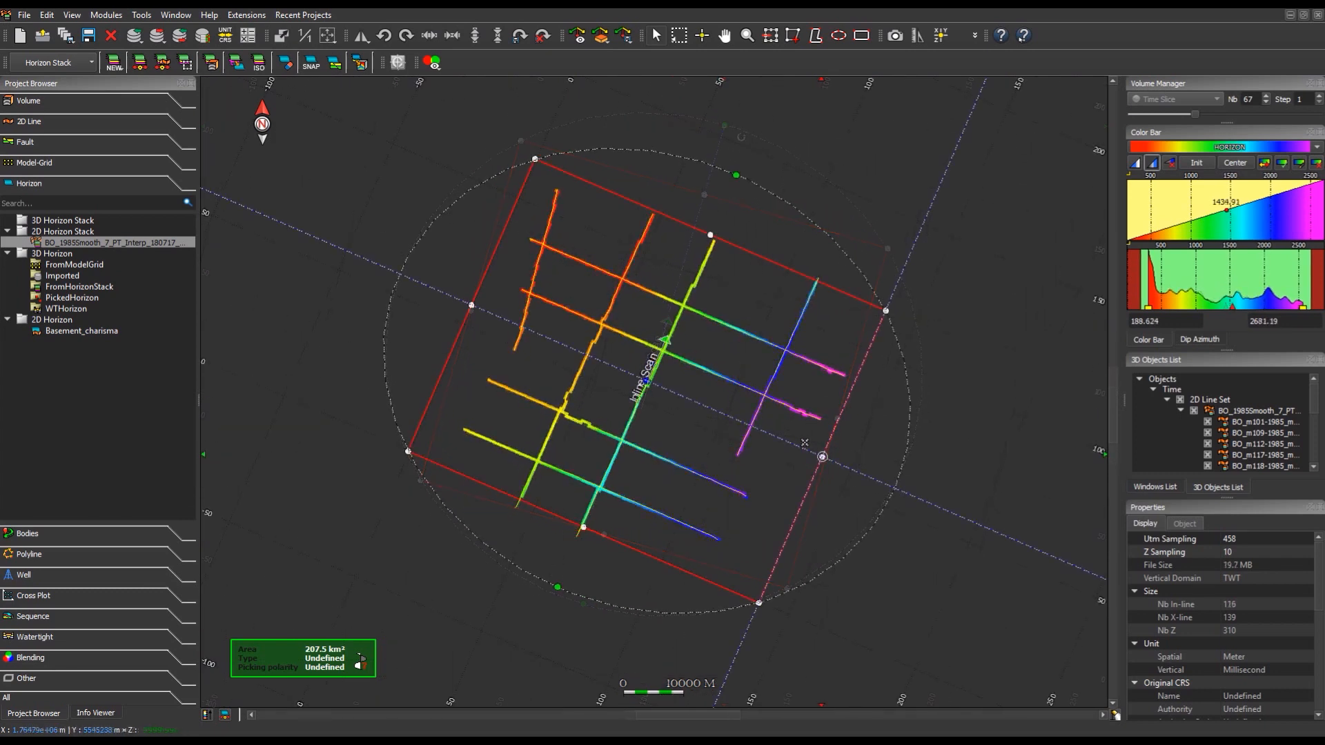
left_click_drag(822, 456, 803, 446)
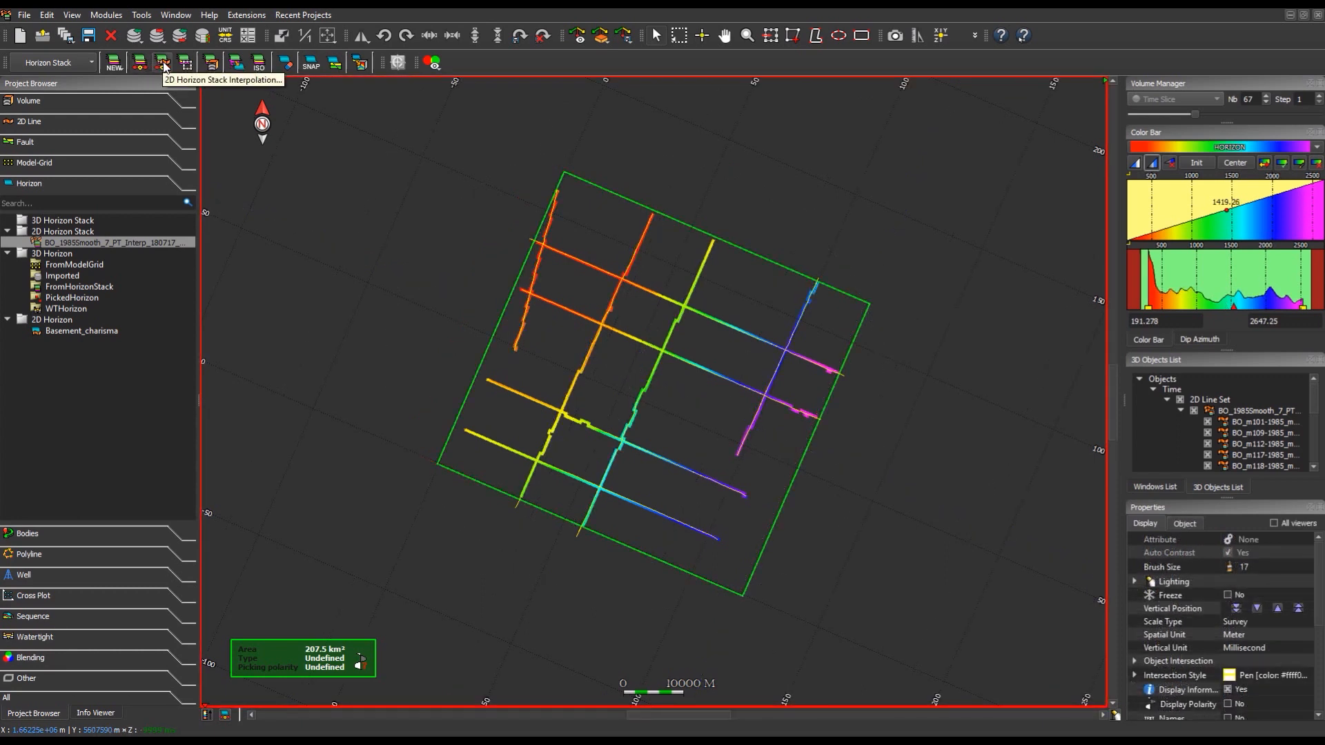
Start a 2D horizon stack interpolation, review the Inverse distance and Kriging parameters, and return to the Diffusion method
left_click(163, 63)
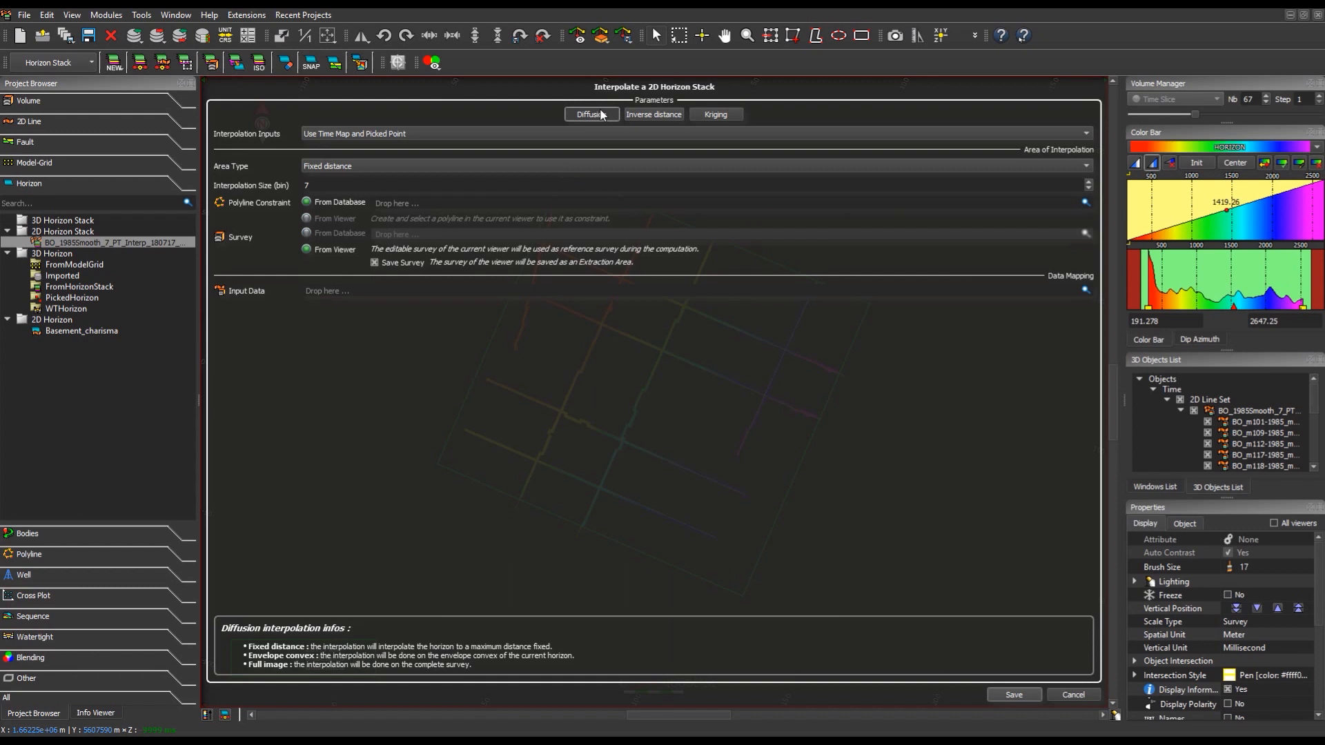
left_click(653, 118)
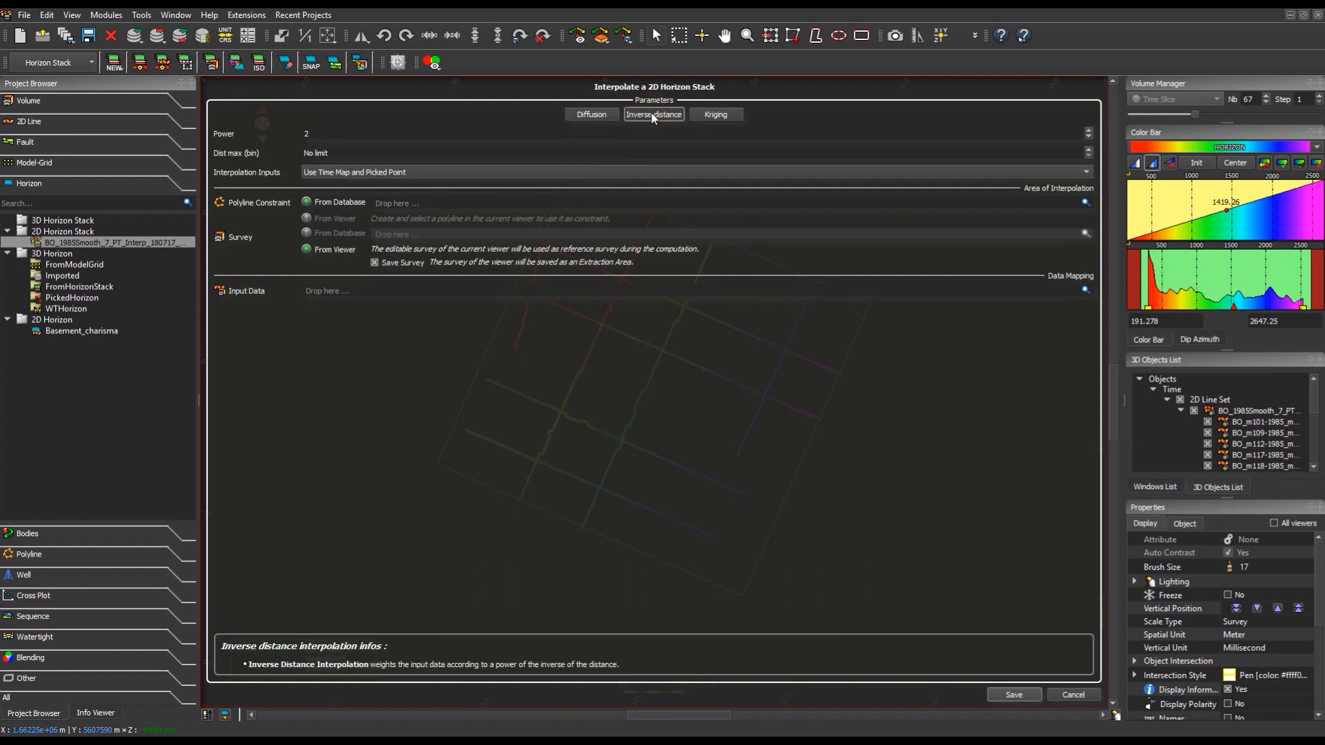
left_click(713, 116)
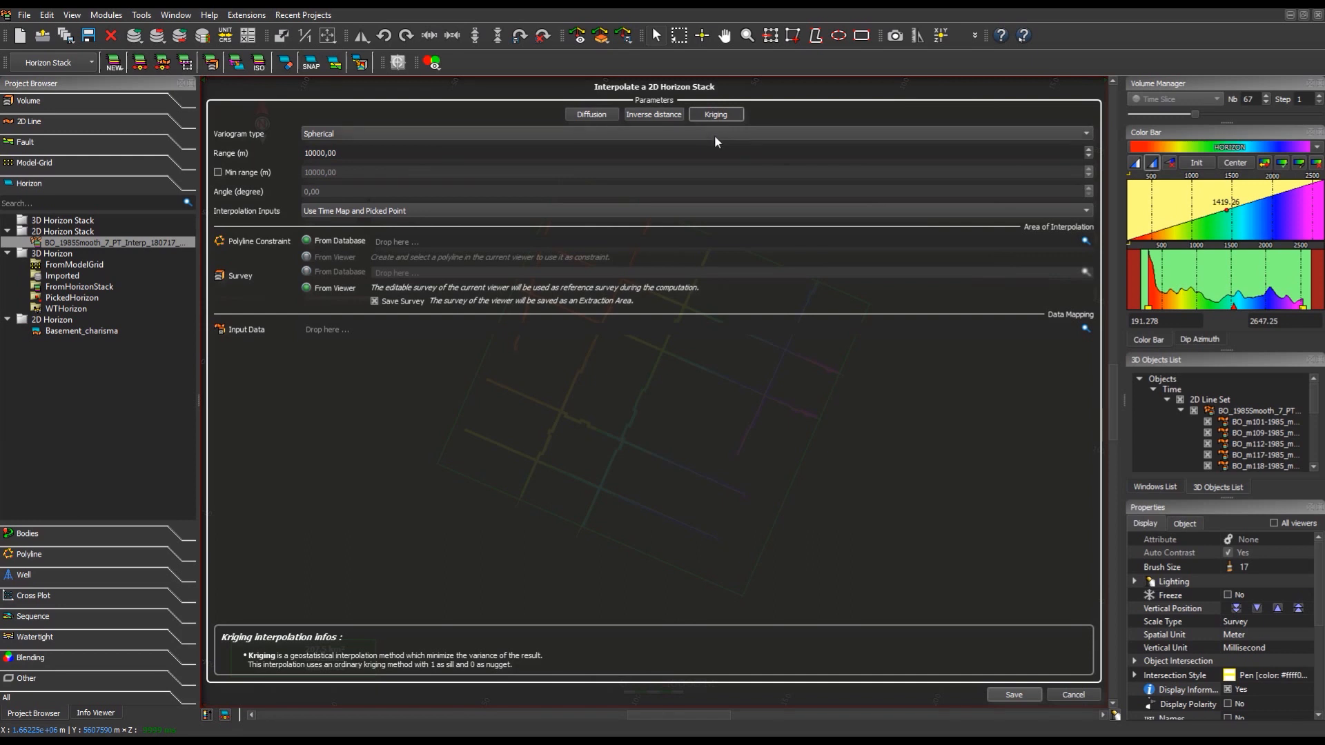
left_click(714, 134)
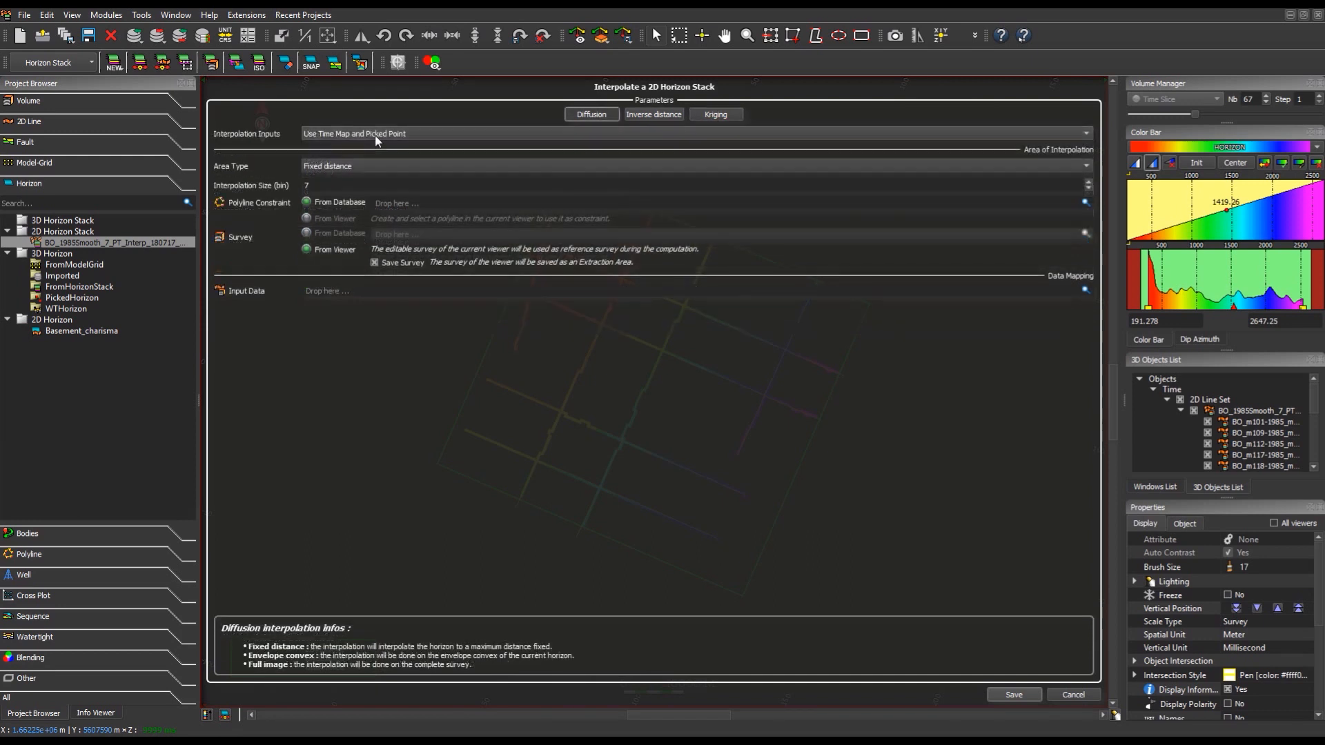
Keep Use Time Map and Picked Point as the interpolation inputs and set the area type to Full image
left_click(374, 134)
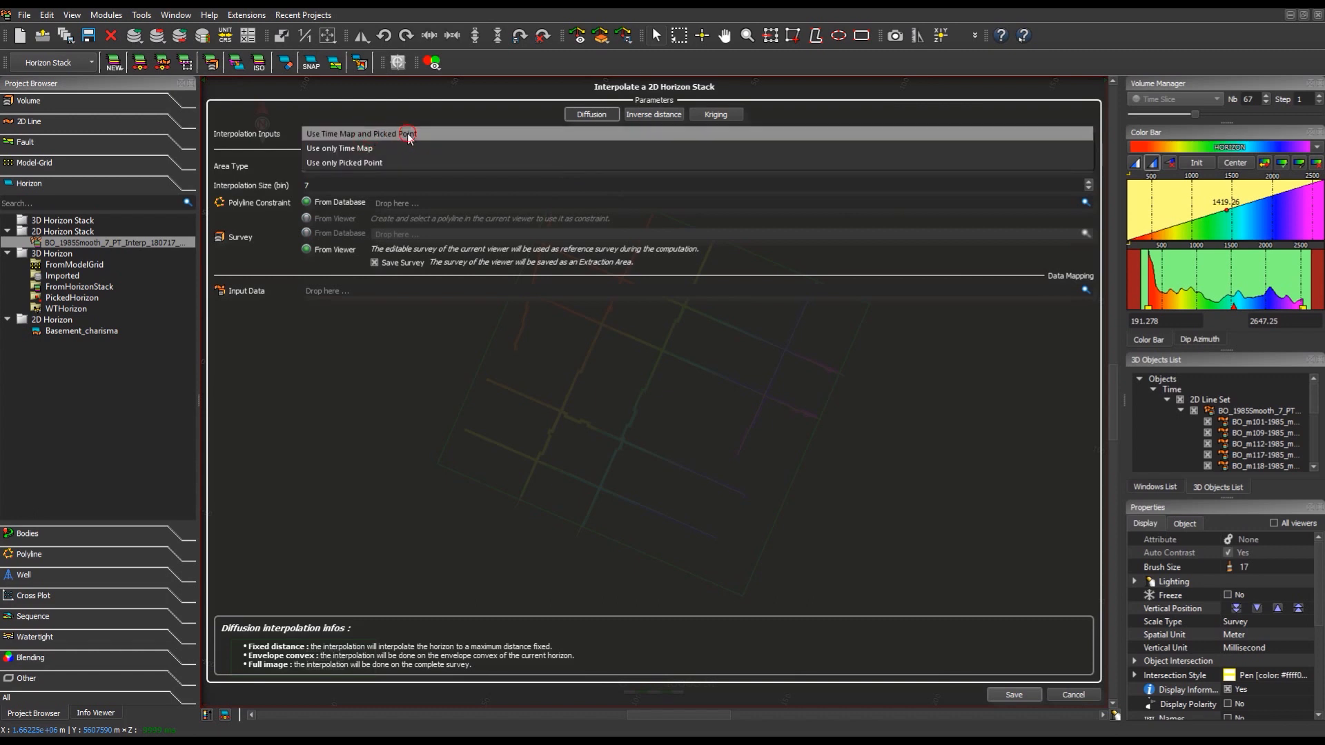
left_click(407, 134)
left_click(403, 167)
left_click(355, 187)
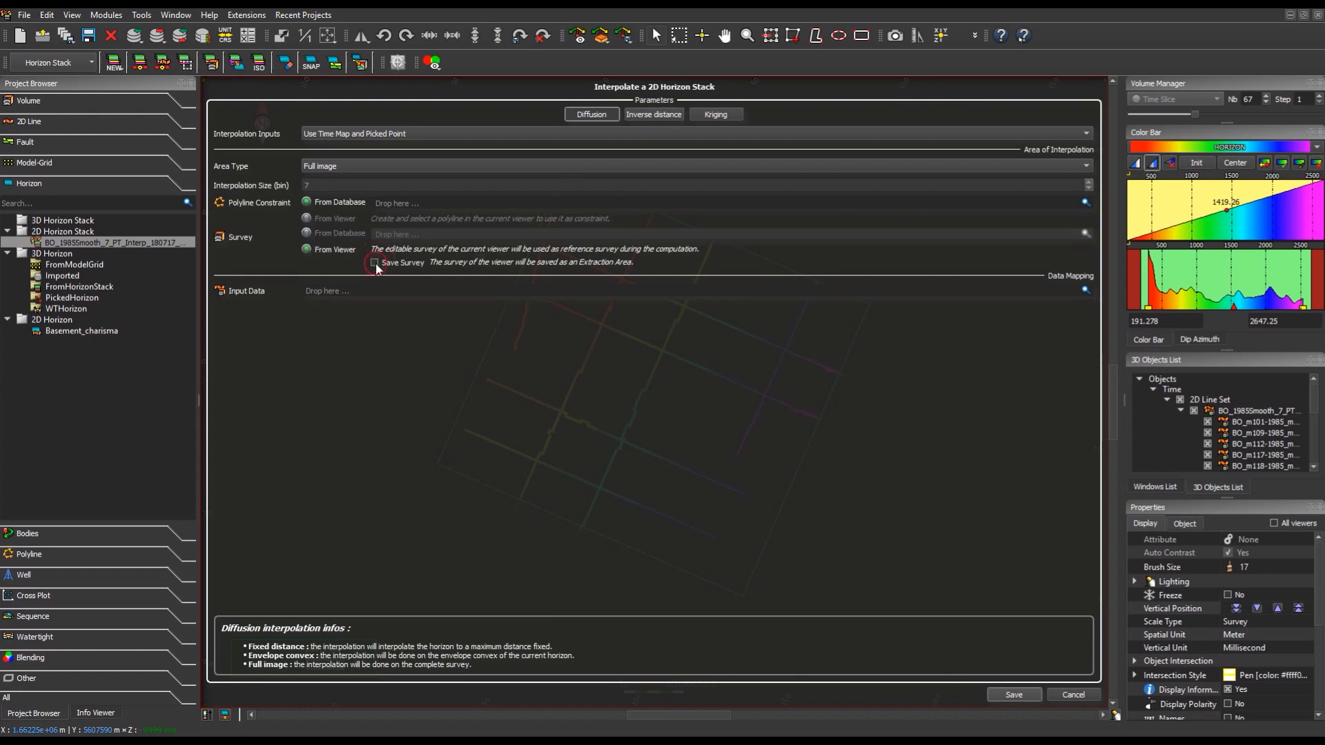
Save the interpolated stack under the output name BO_1985Smooth_7_PT_Interp_180717_CorrectedMistie_Diffusion and run the interpolation
left_click(1011, 695)
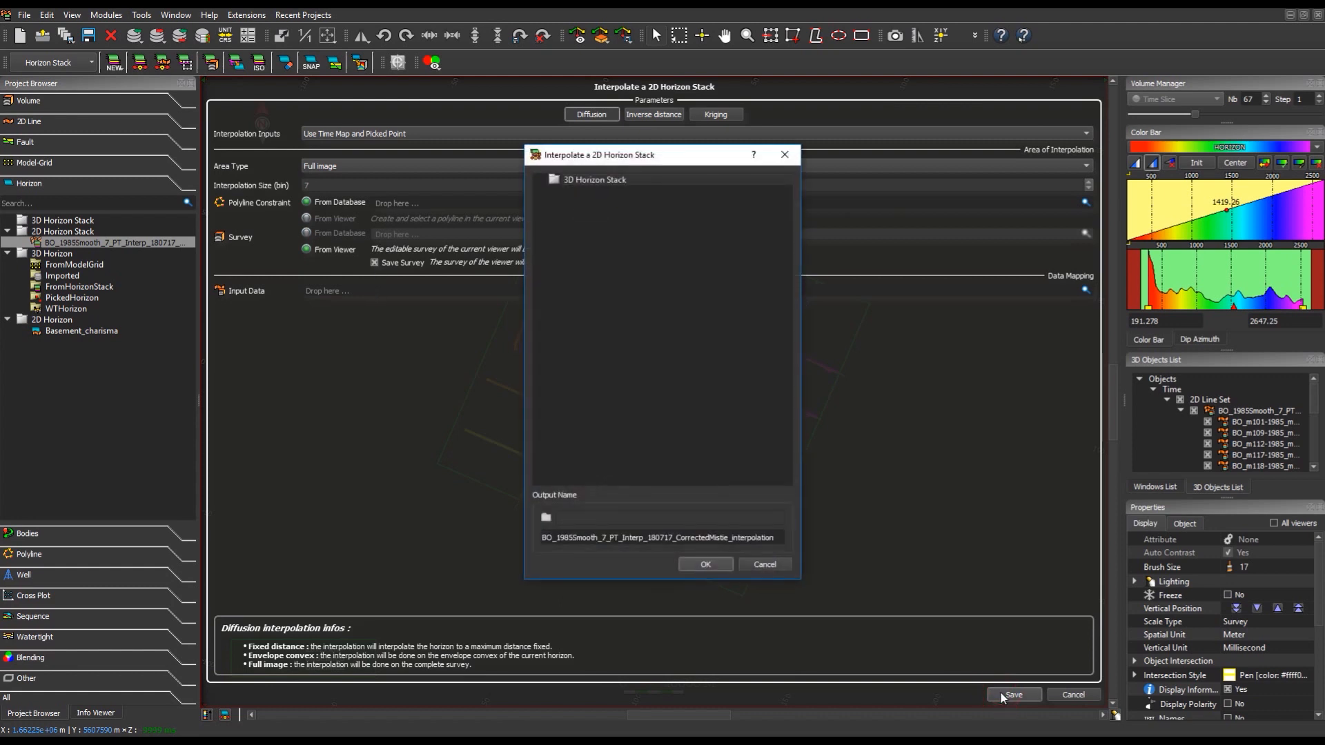
left_click(775, 537)
left_click_drag(777, 538, 736, 540)
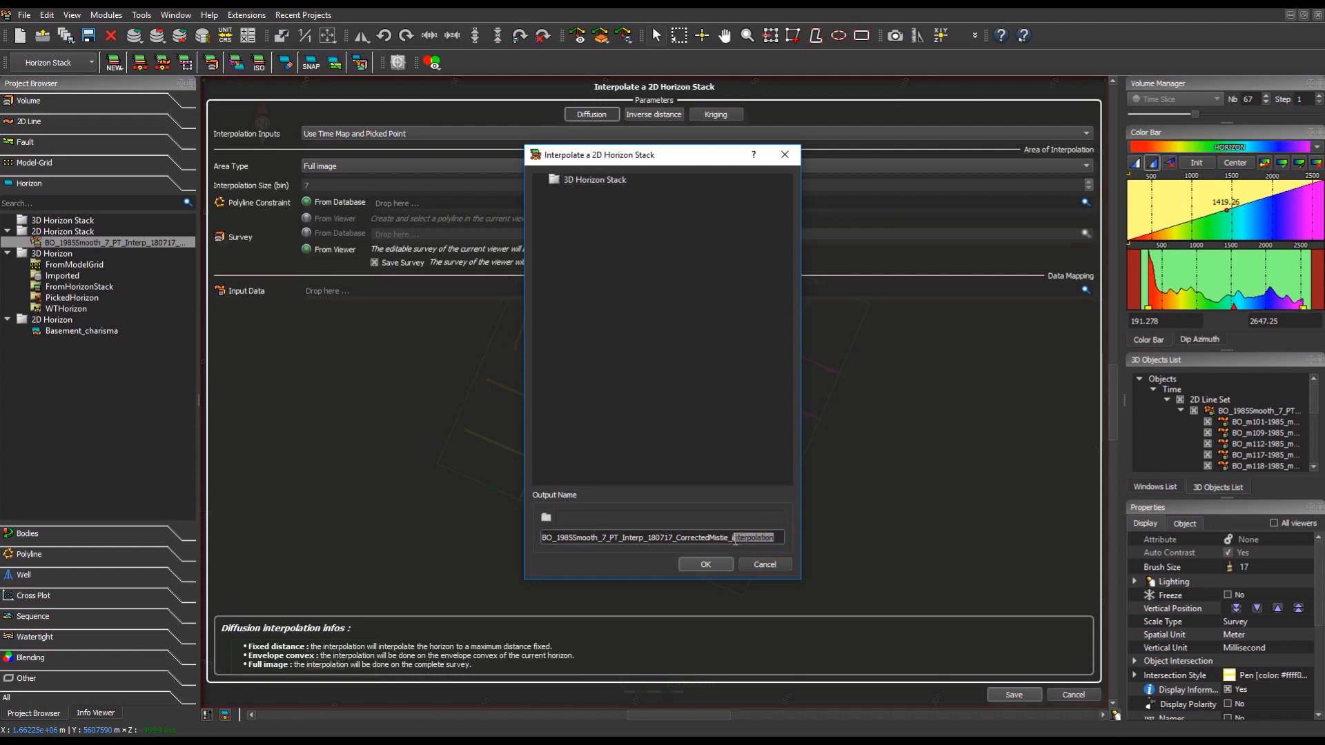
type("Diffusion")
left_click(713, 566)
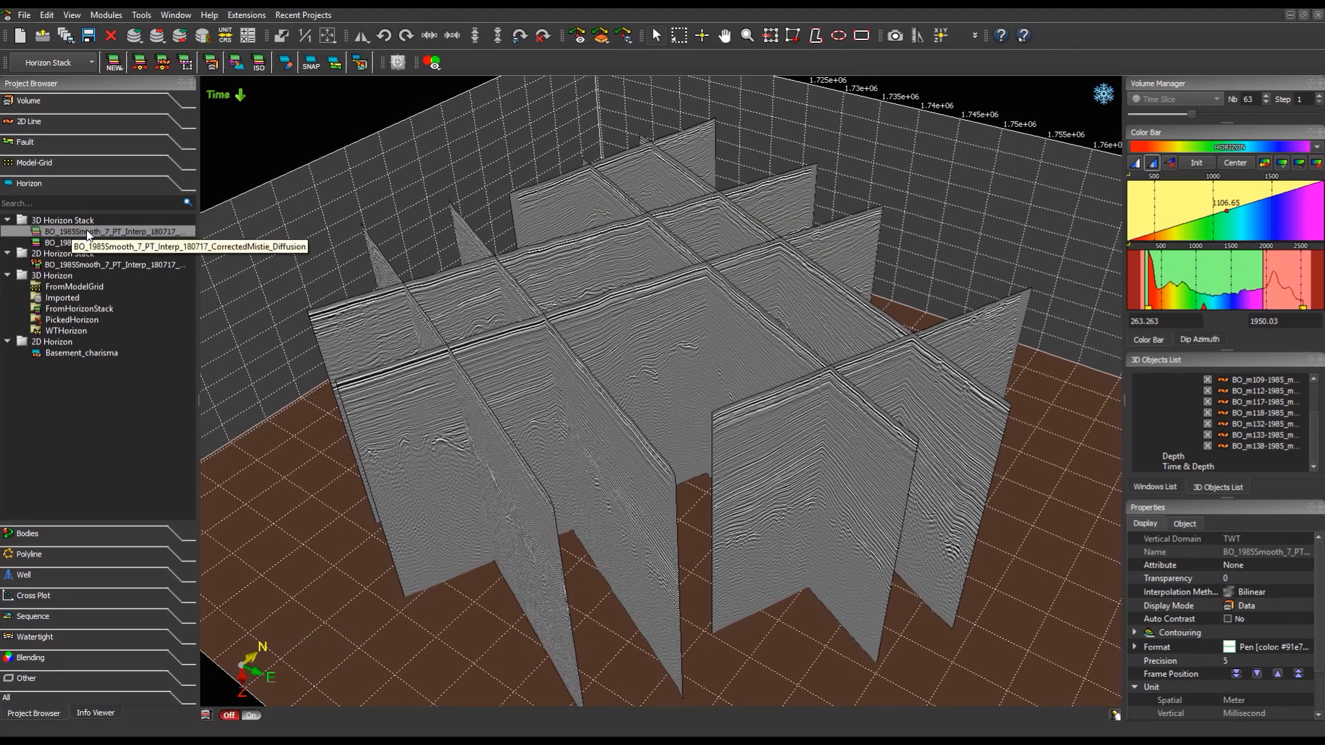
Open the CorrectedMistie_Diffusion 3D horizon stack in the 3D view and browse its horizons against the seismic lines from different sides
right_click(92, 230)
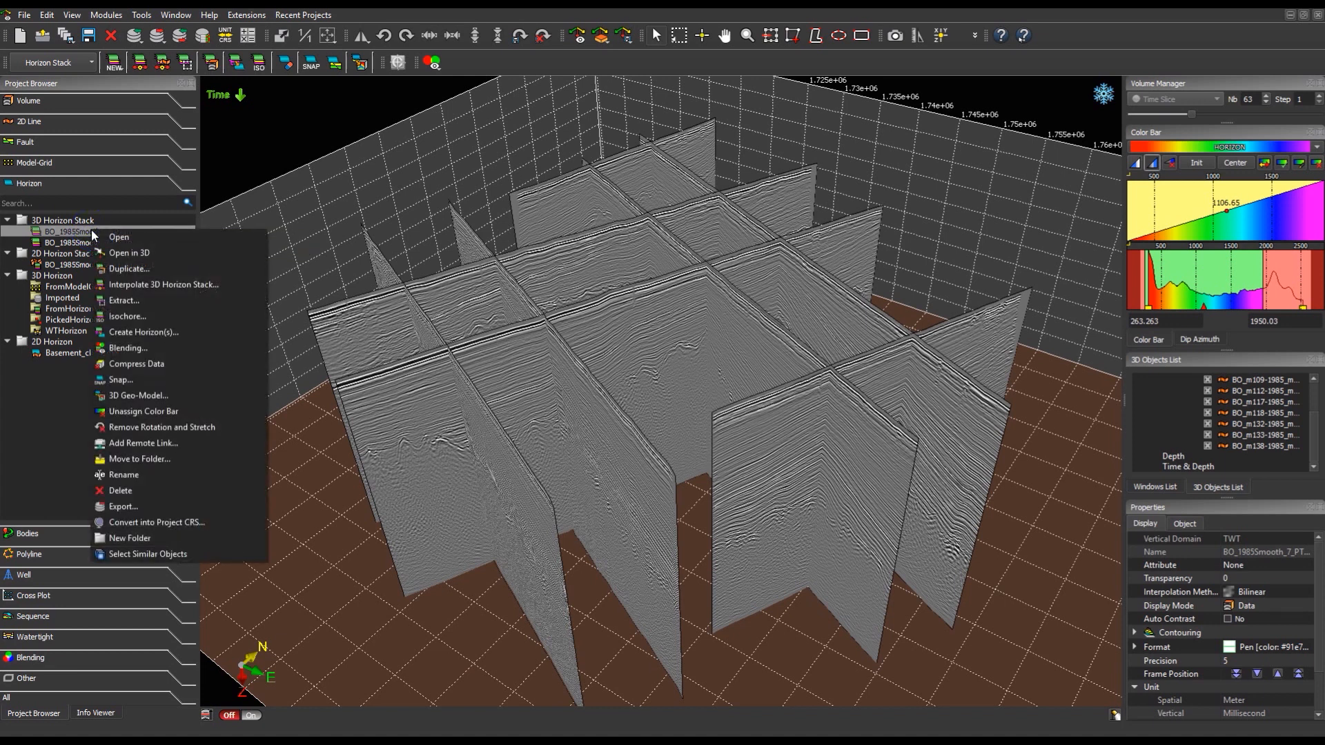
left_click(138, 252)
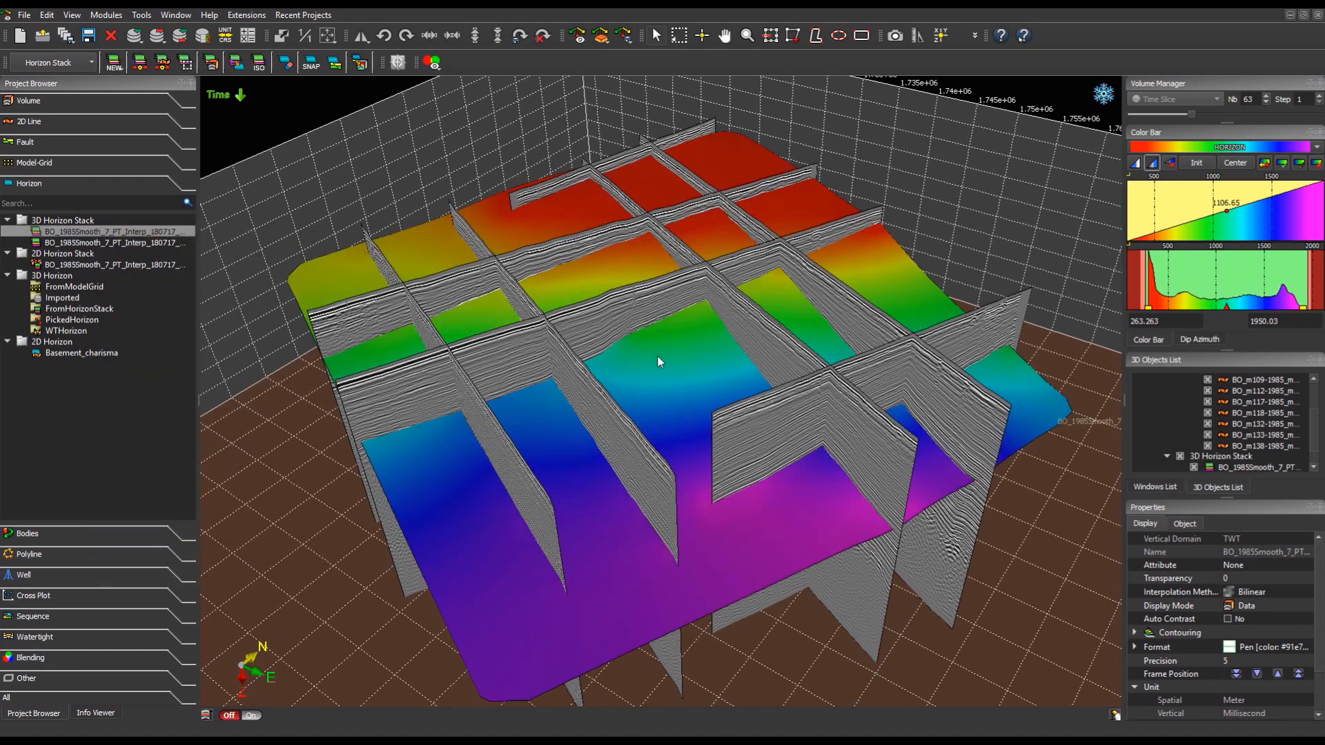
left_click(657, 354)
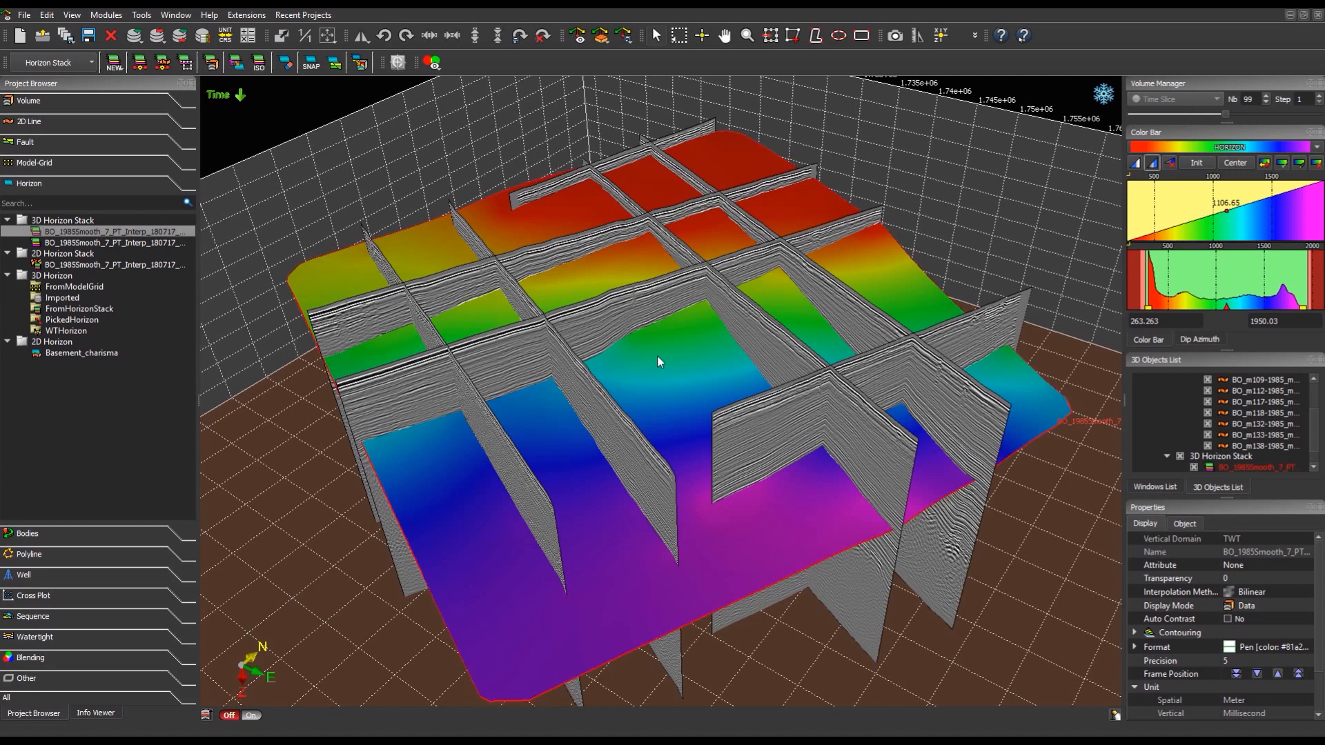
left_click_drag(657, 355, 665, 421)
scroll(665, 421, "down", 12)
scroll(666, 421, "down", 9)
scroll(675, 441, "down", 7)
left_click_drag(957, 385, 315, 314)
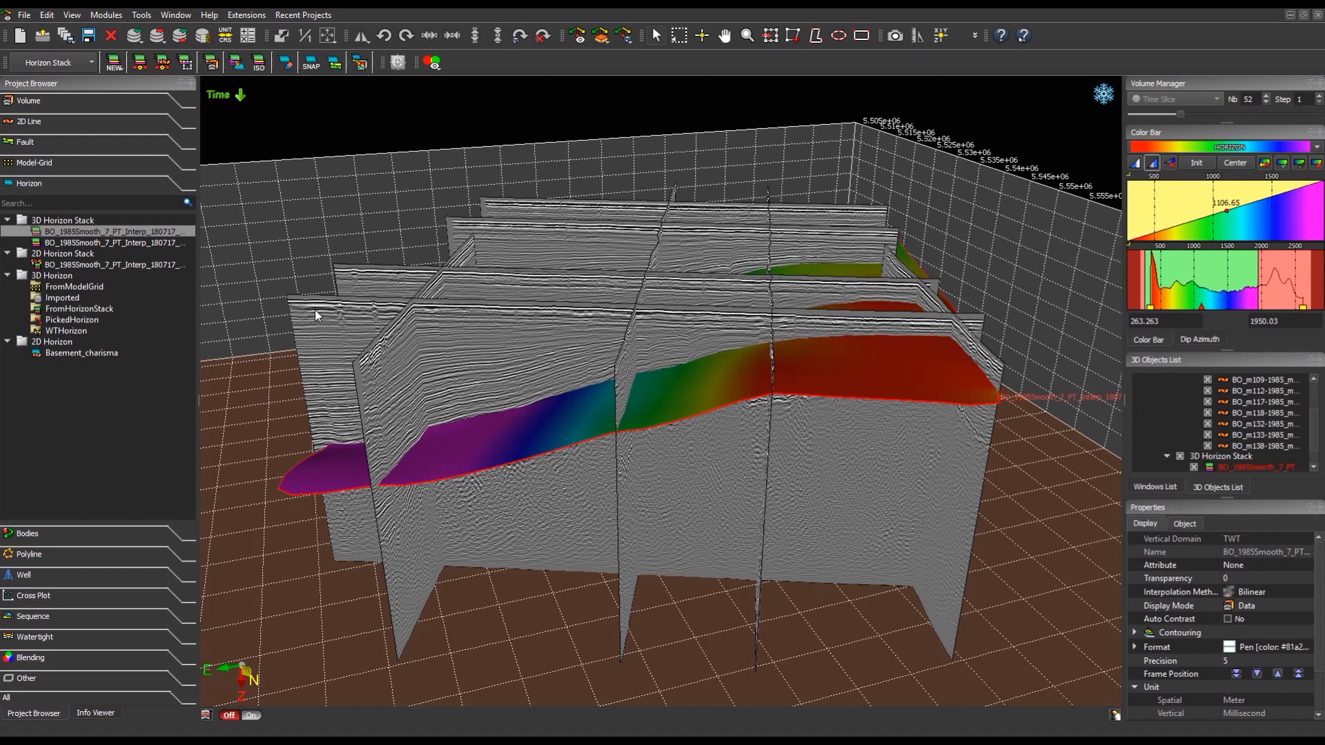
Start a geo-model from horizons using the CorrectedMistie extraction area and the Diffusion 3D horizon stack as input
left_click(354, 68)
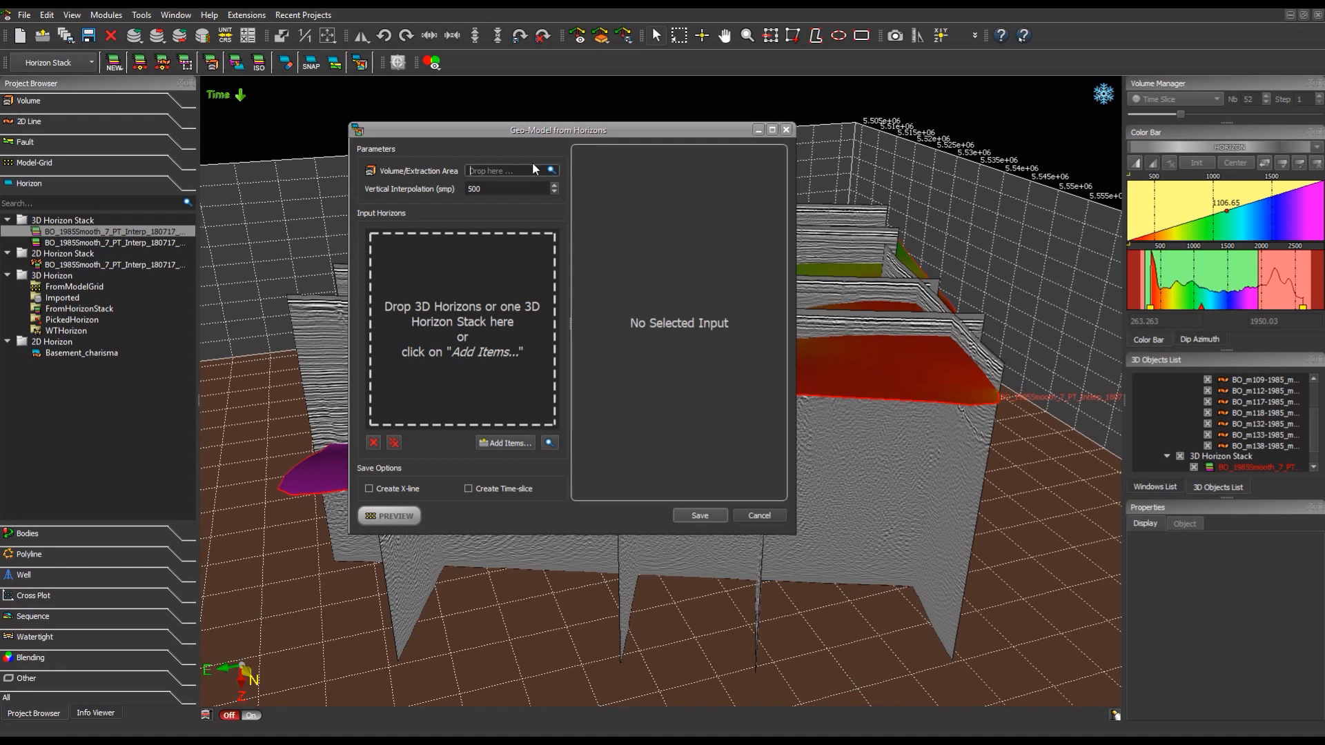
left_click(550, 170)
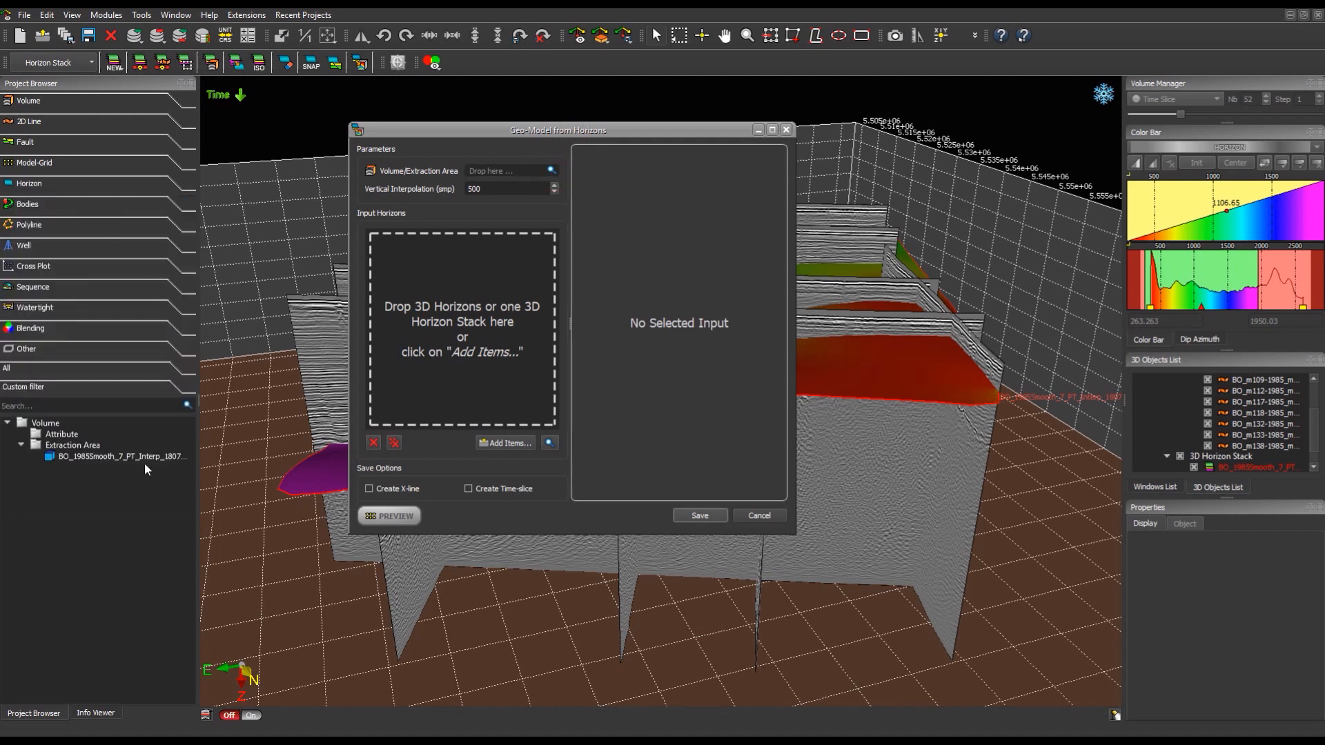
left_click_drag(108, 458, 485, 176)
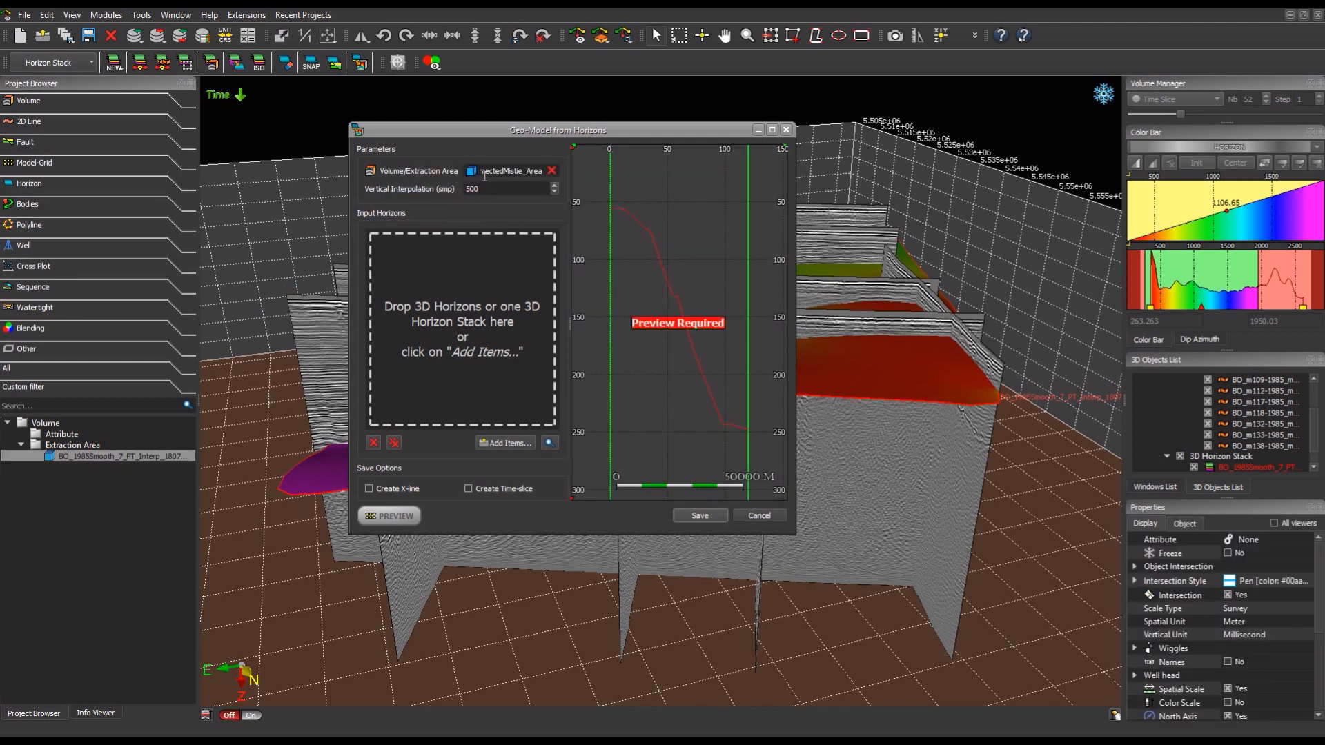
left_click(551, 443)
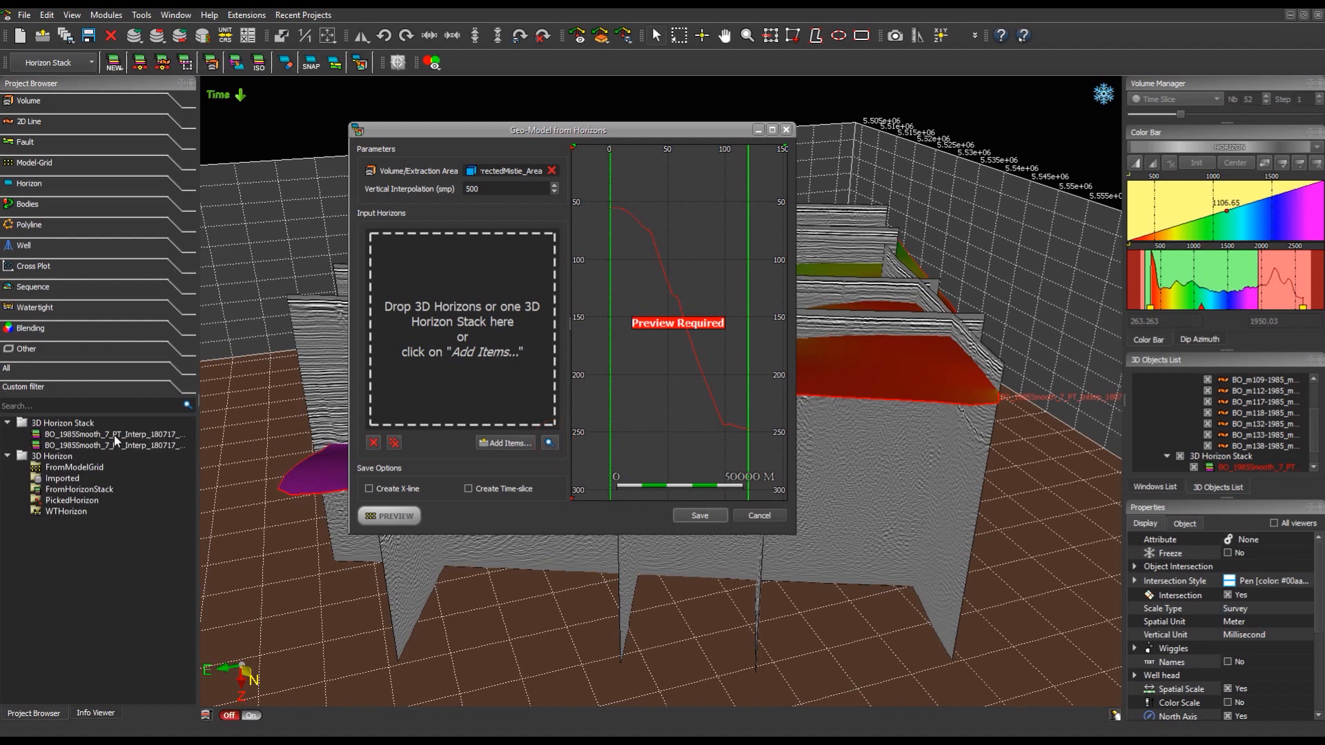
left_click_drag(115, 439, 479, 334)
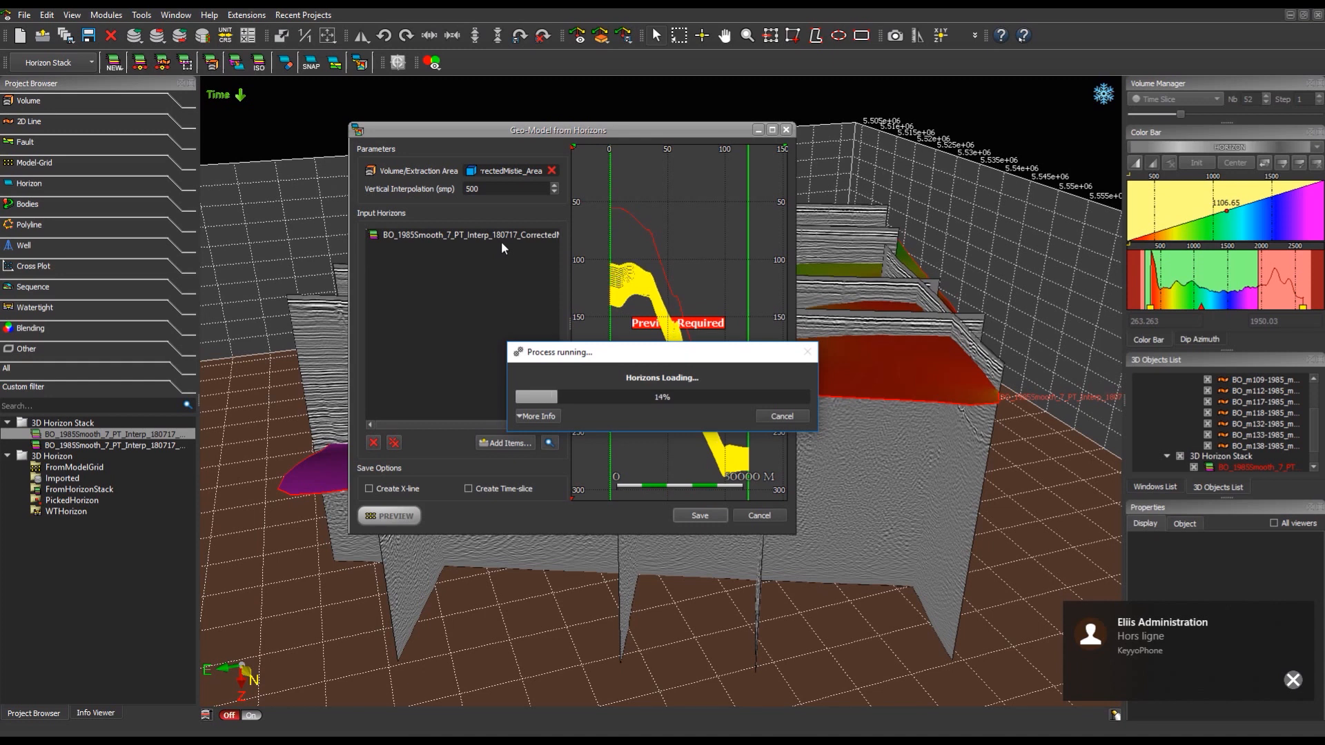
Preview the geo-model and examine its layers on the inline section, leaving X-line and time-slice creation off
left_click(368, 489)
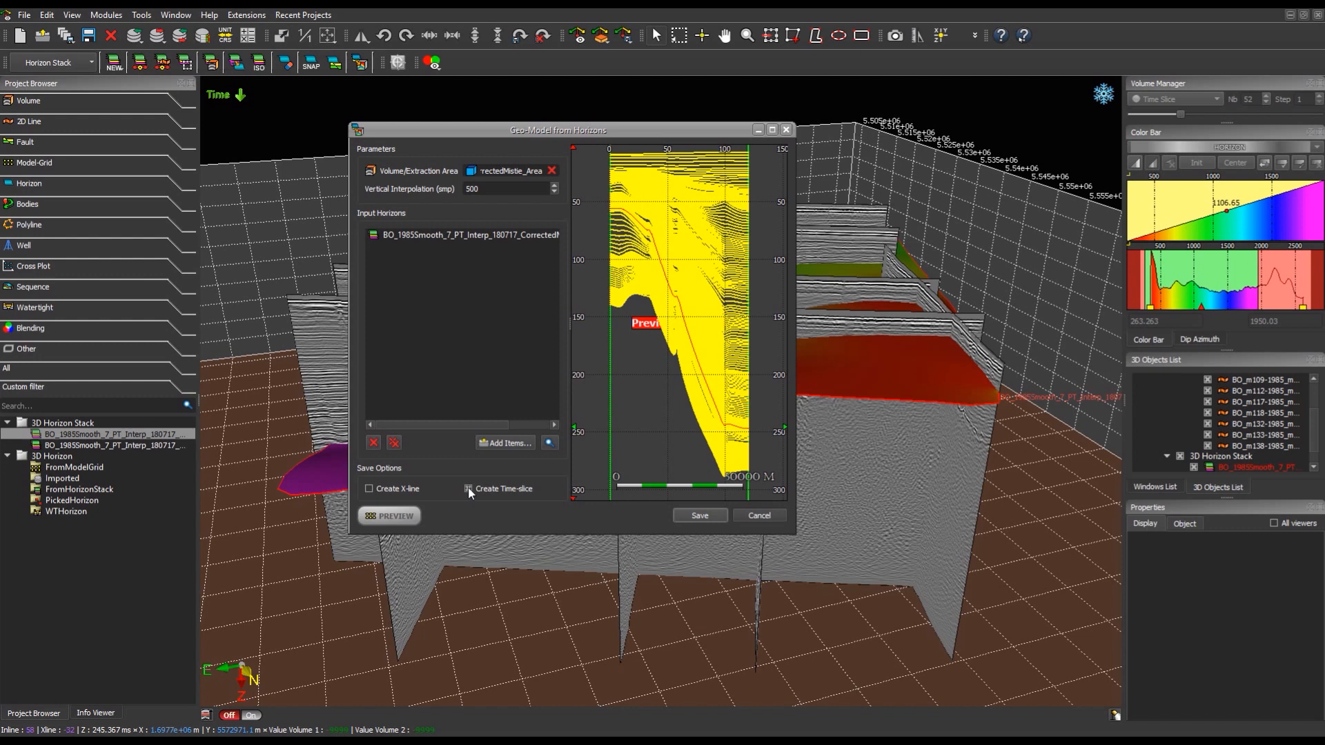
left_click(396, 518)
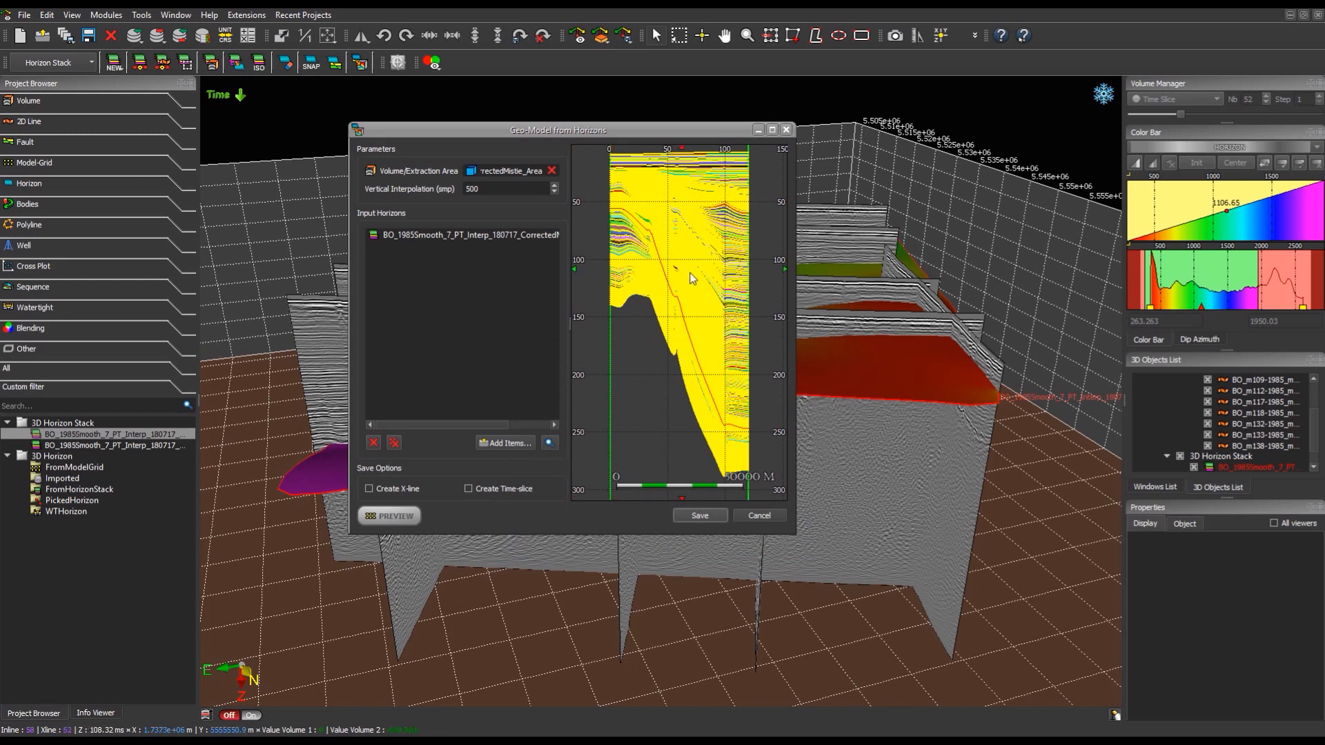
scroll(726, 289, "up", 6)
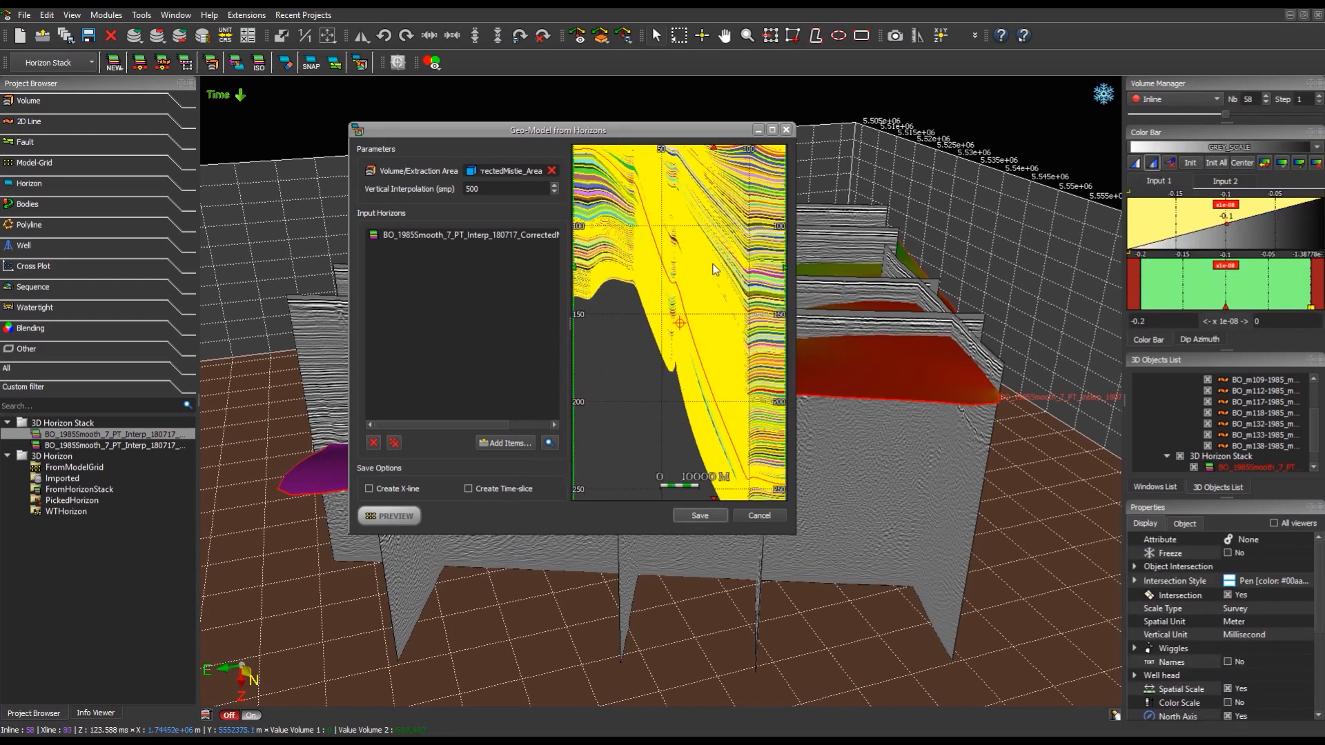
scroll(691, 274, "up", 4)
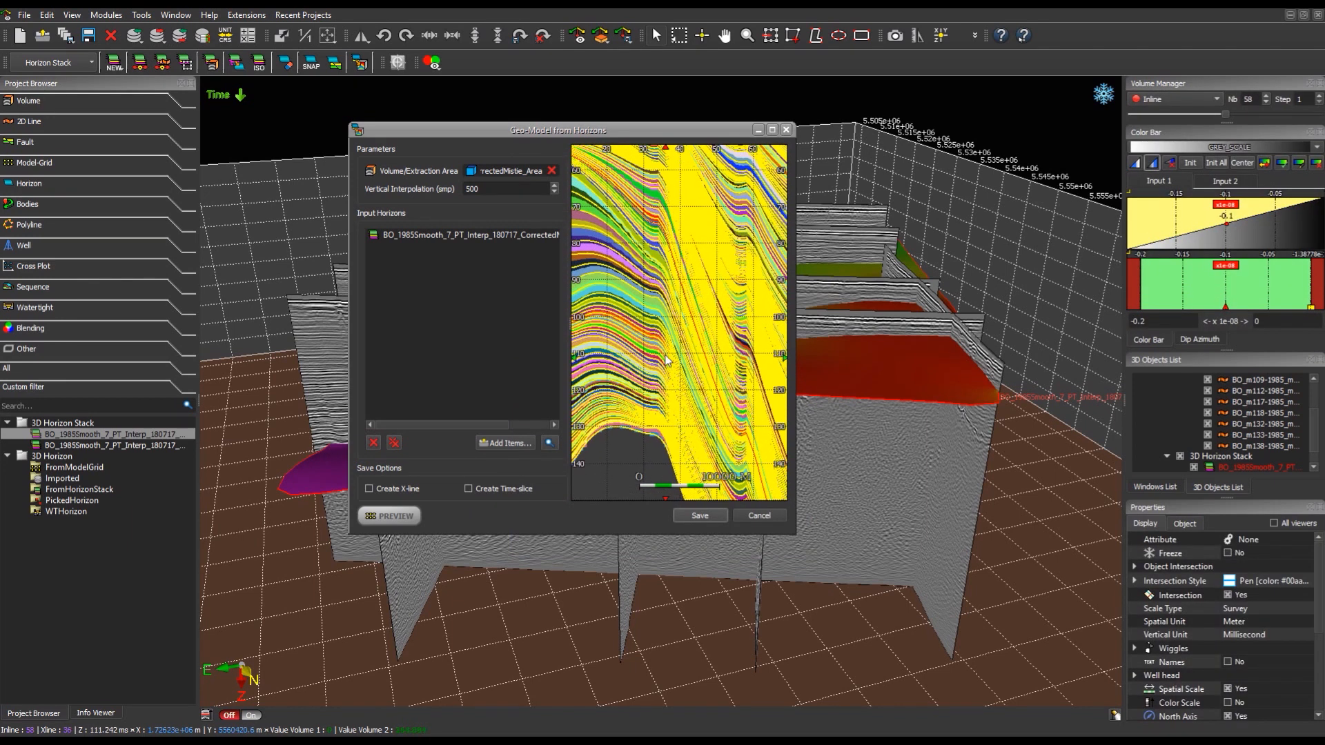
left_click_drag(661, 289, 748, 283)
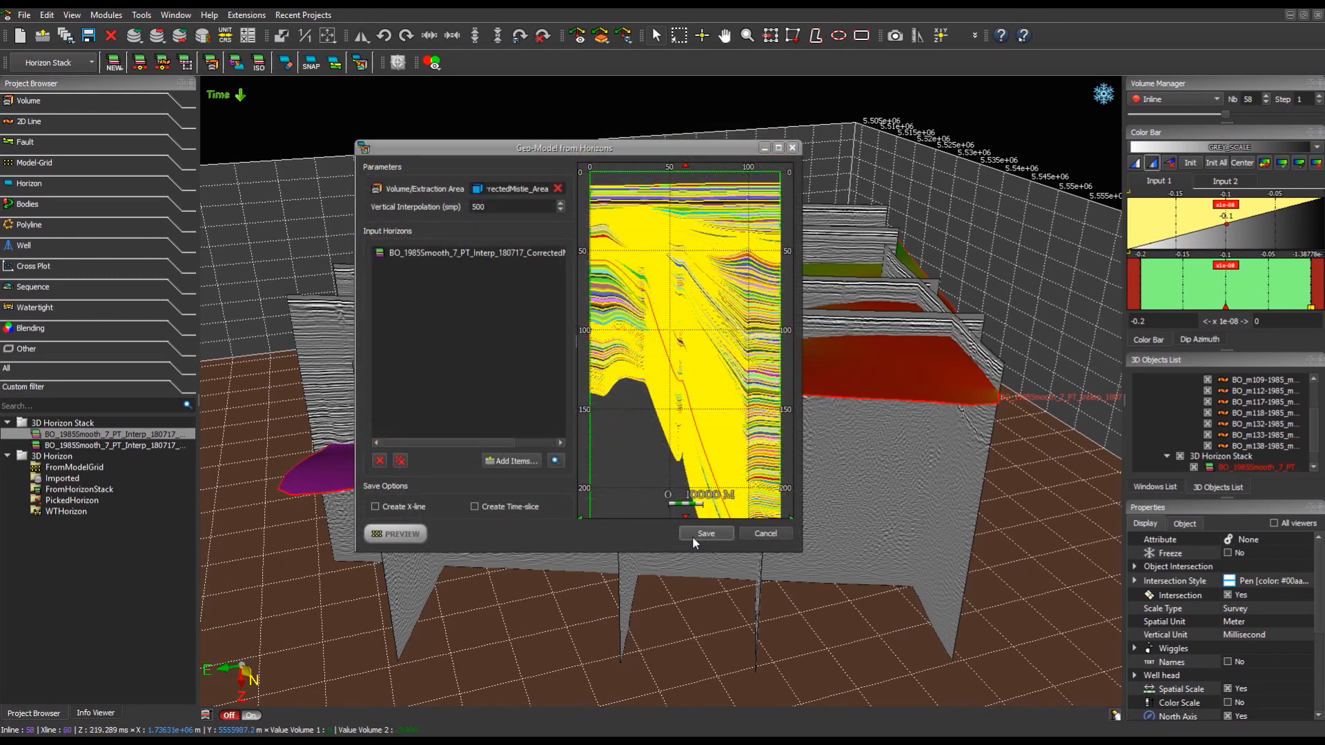
Save the geo-model under the output name From2D_BO_1985Smooth_7_PT_Interp_180717_Diffusion
left_click(704, 534)
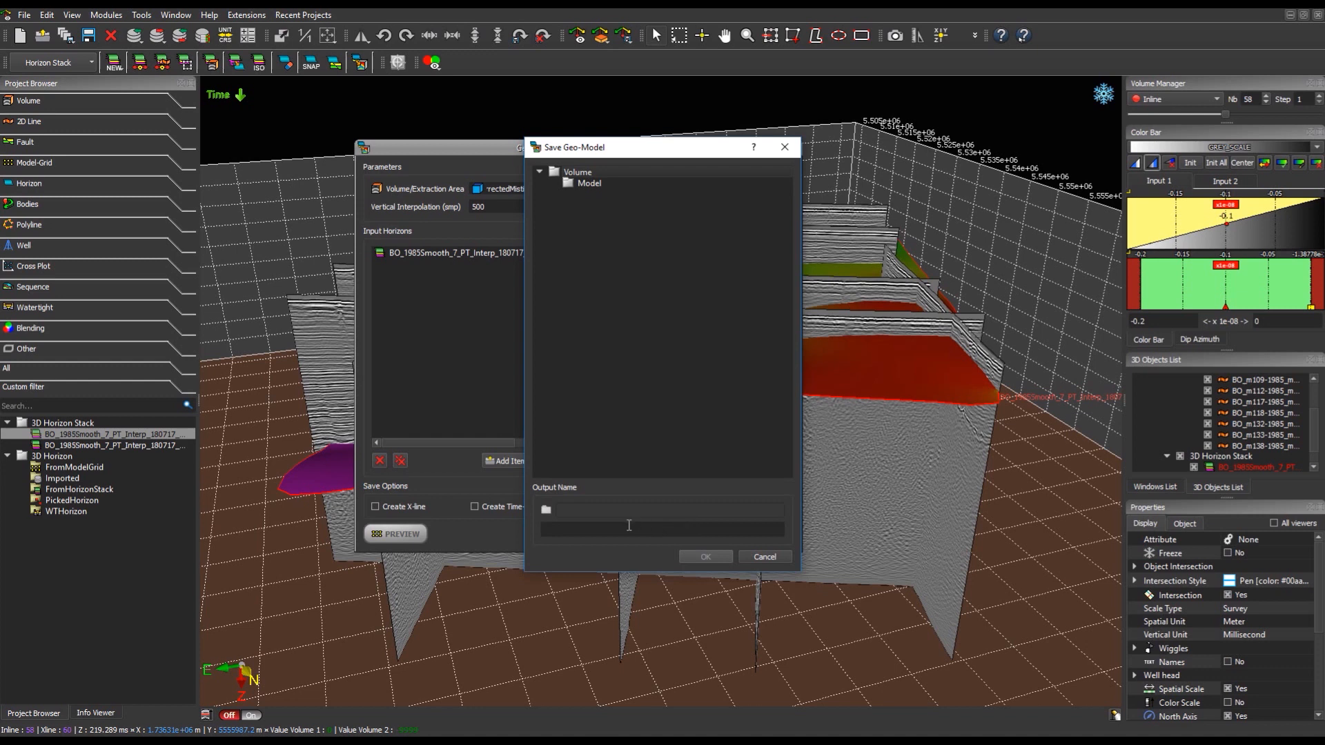
left_click(591, 532)
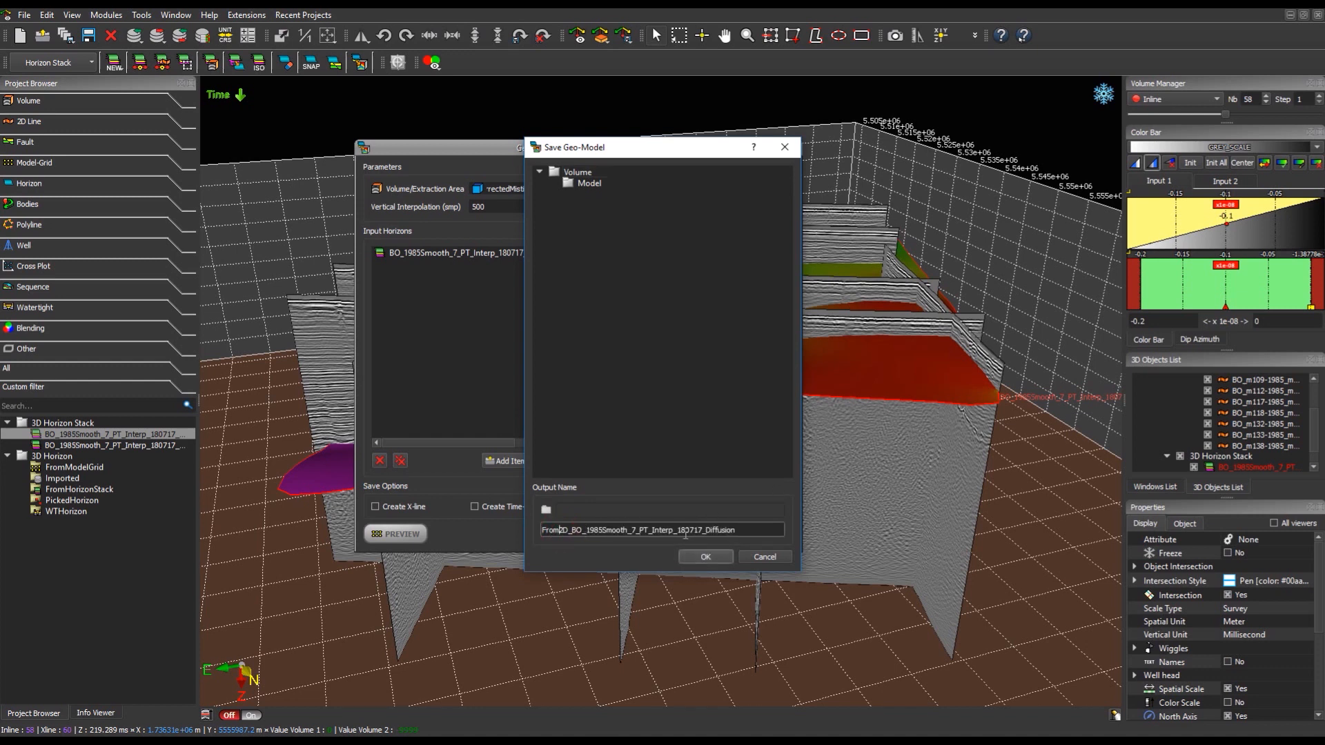
left_click(719, 557)
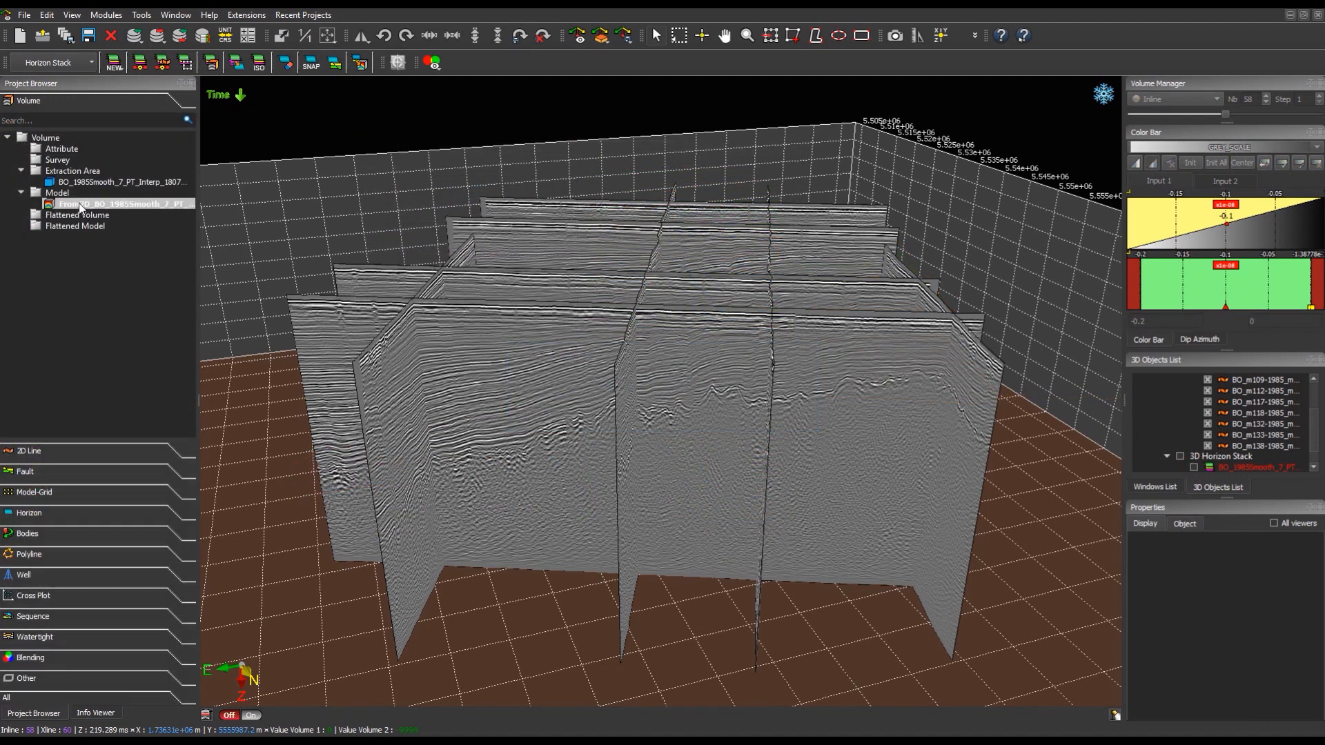
Create a 3D sculpted cube of the geo-model between horizons, using the CorrectedMistie_Diffusion stack for both bounds and creating the missing X-line and time-slice files
right_click(80, 206)
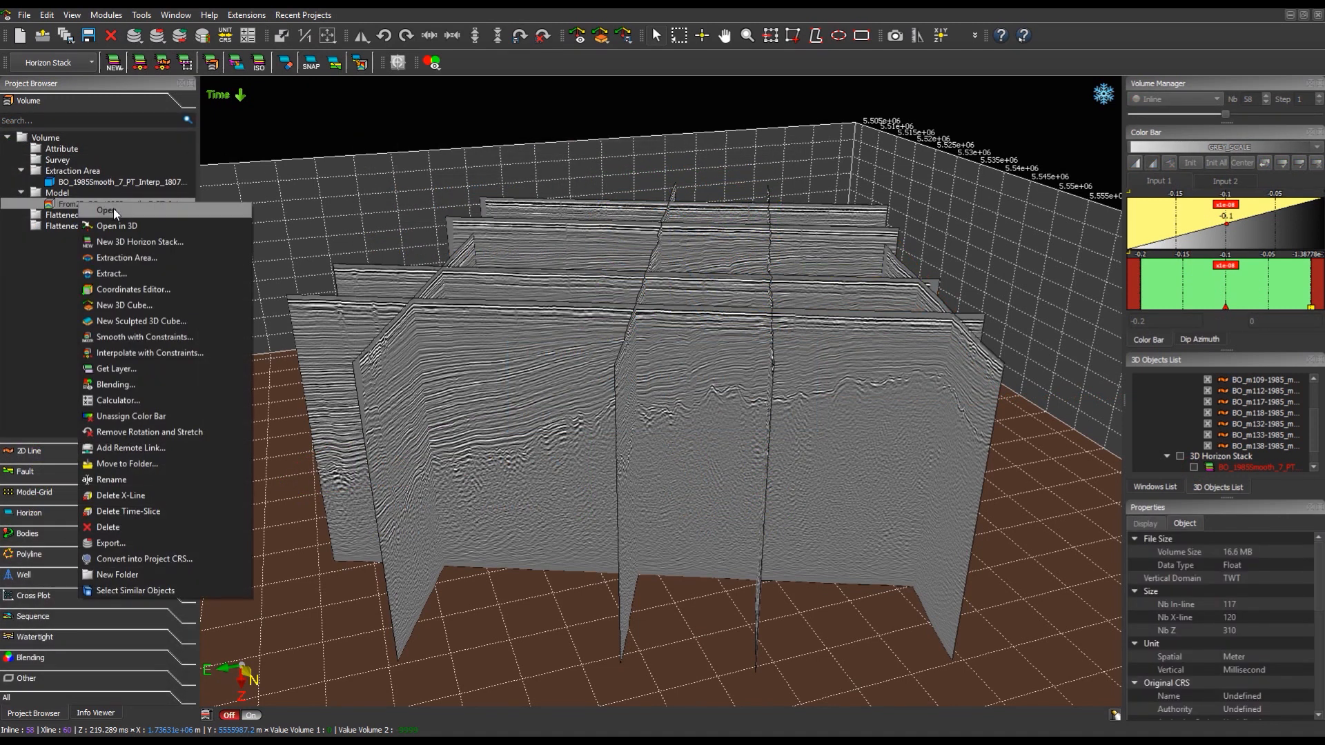
left_click(131, 319)
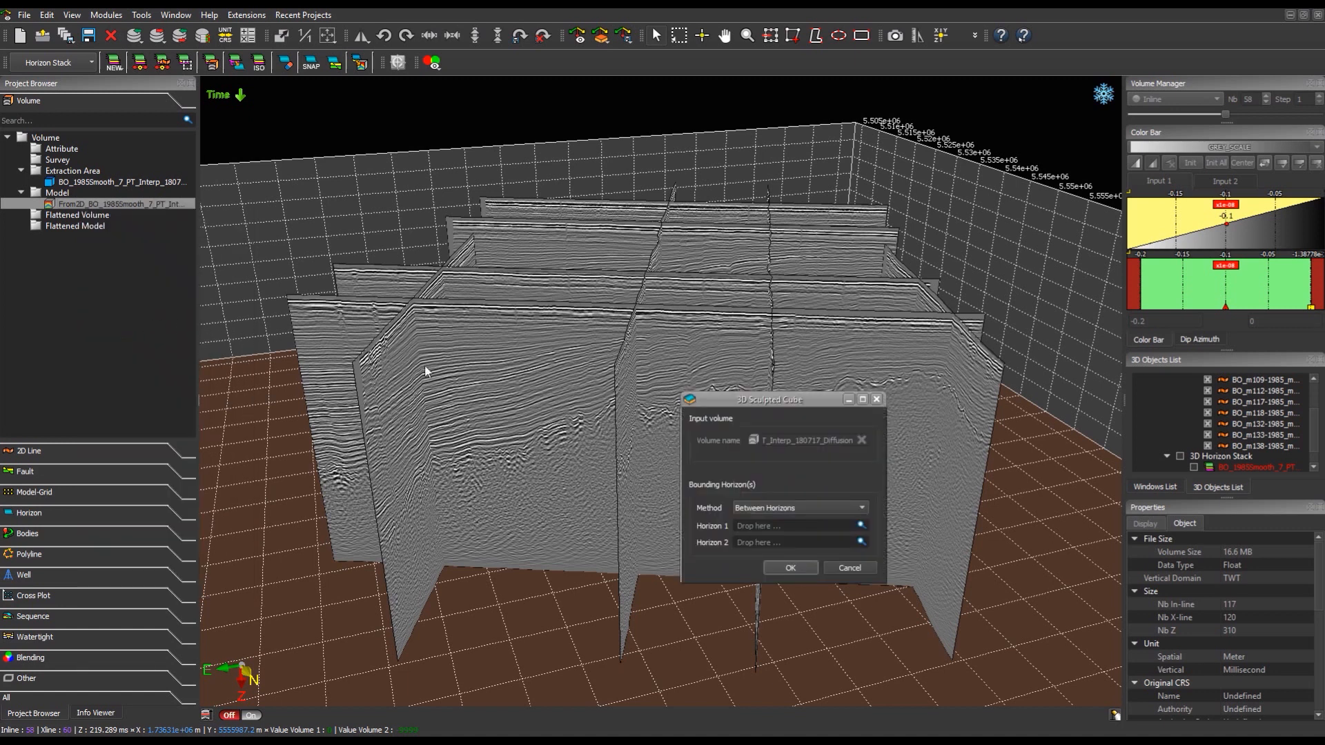
left_click(861, 527)
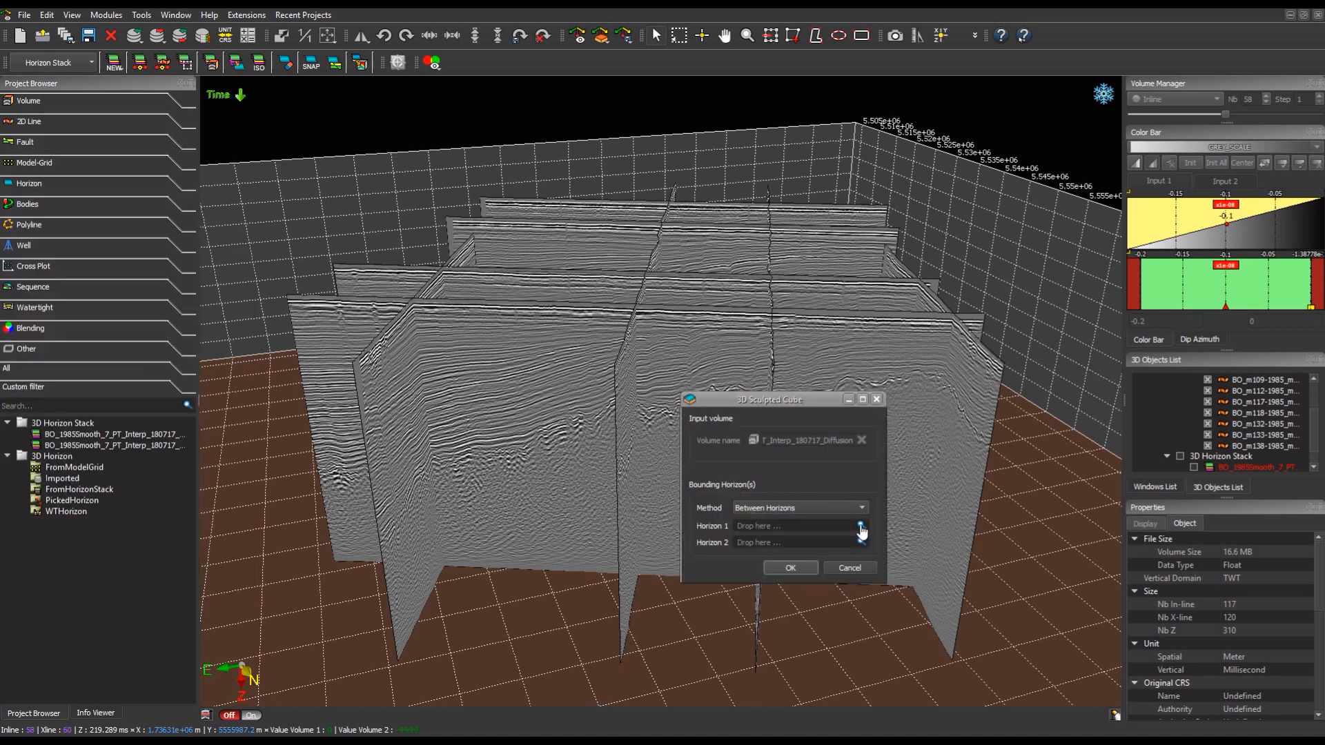
left_click_drag(112, 432, 794, 526)
left_click_drag(152, 433, 795, 539)
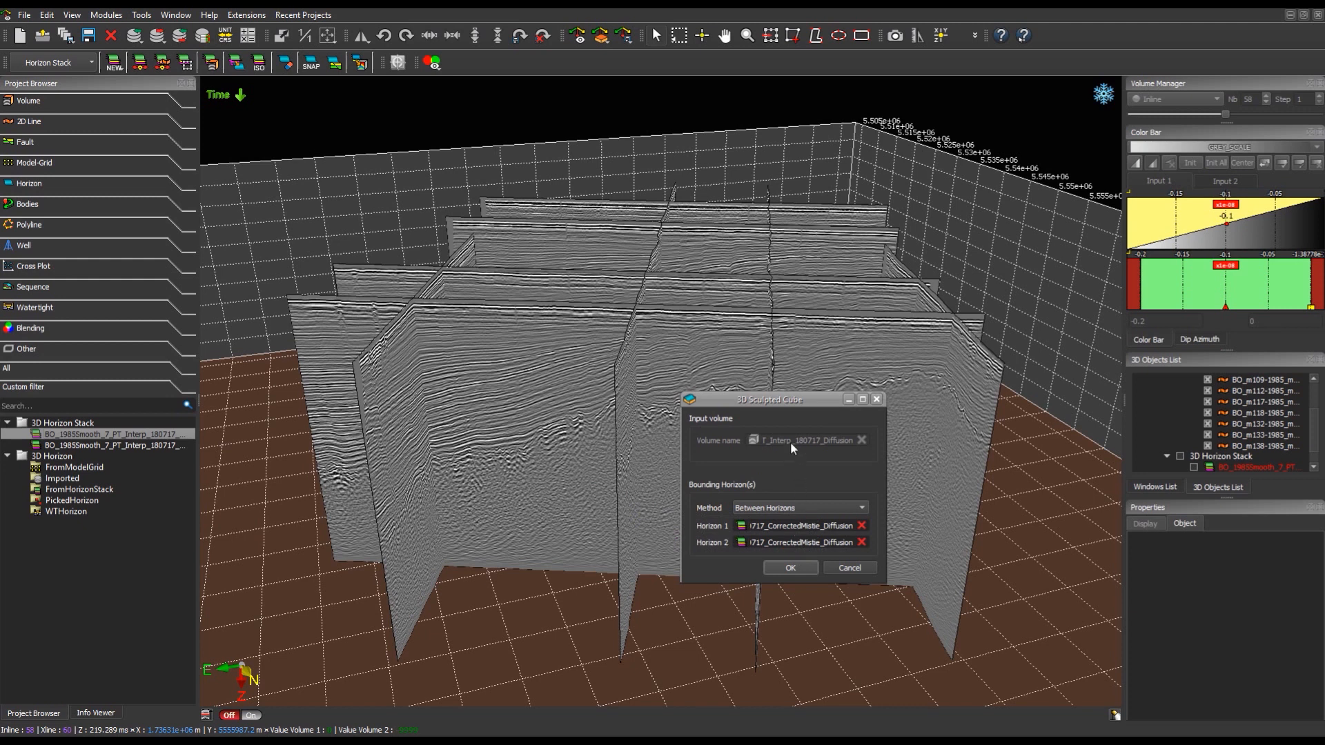
left_click(789, 568)
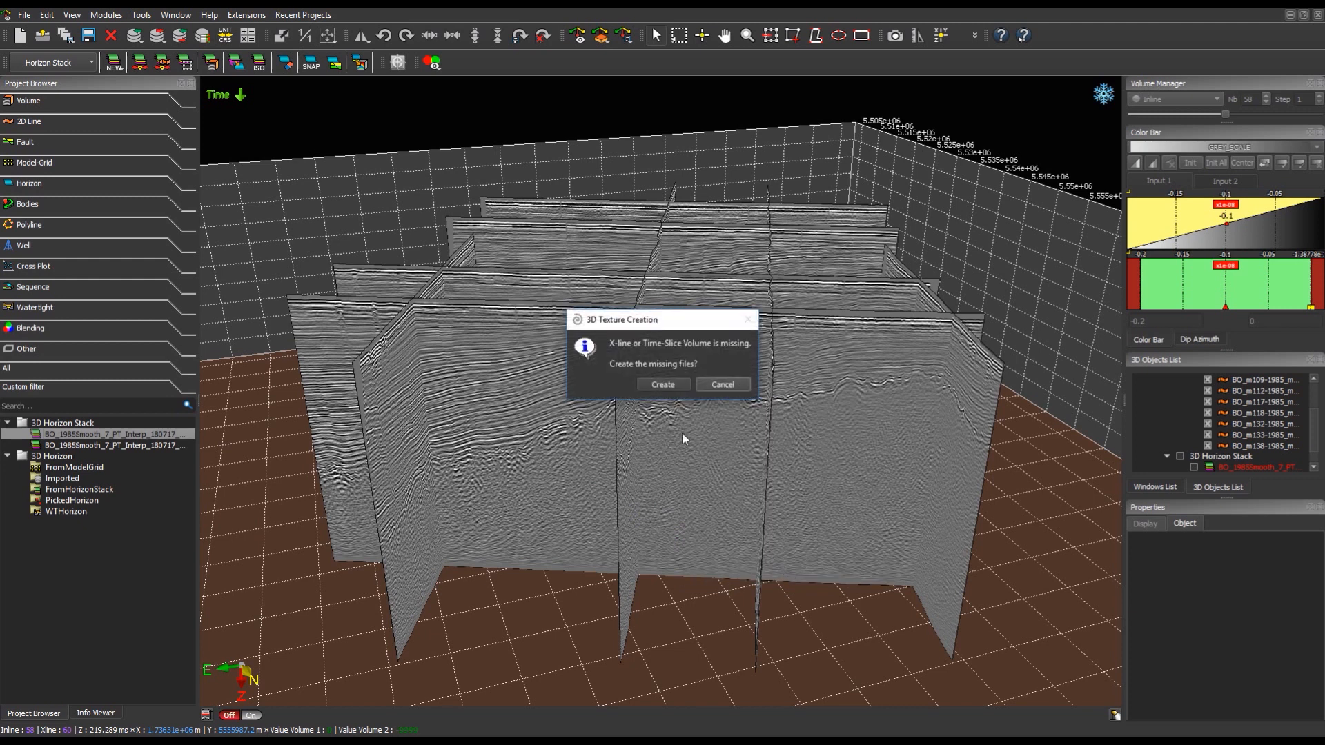
left_click(661, 387)
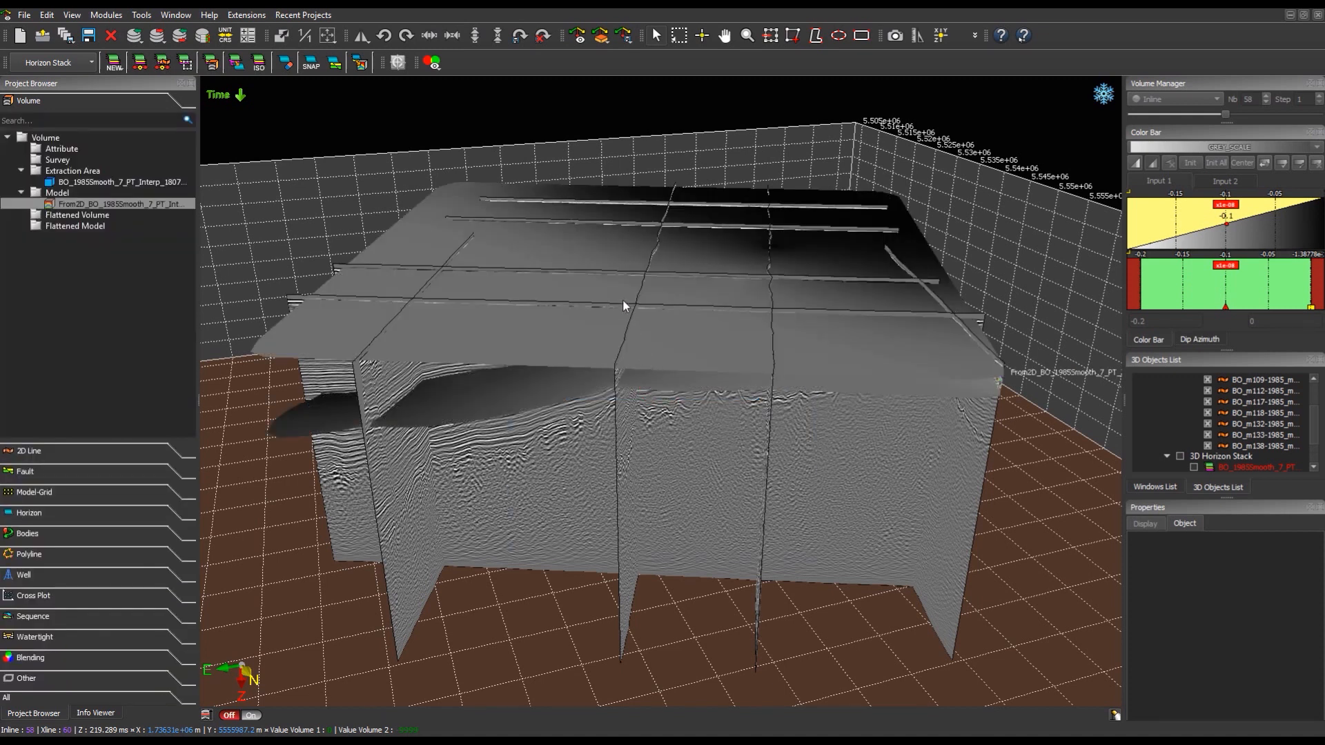
Crop the sculpted cube to a maximum of about inline 98 and crossline 99, exposing the geo-model layers between the seismic lines
left_click(603, 281)
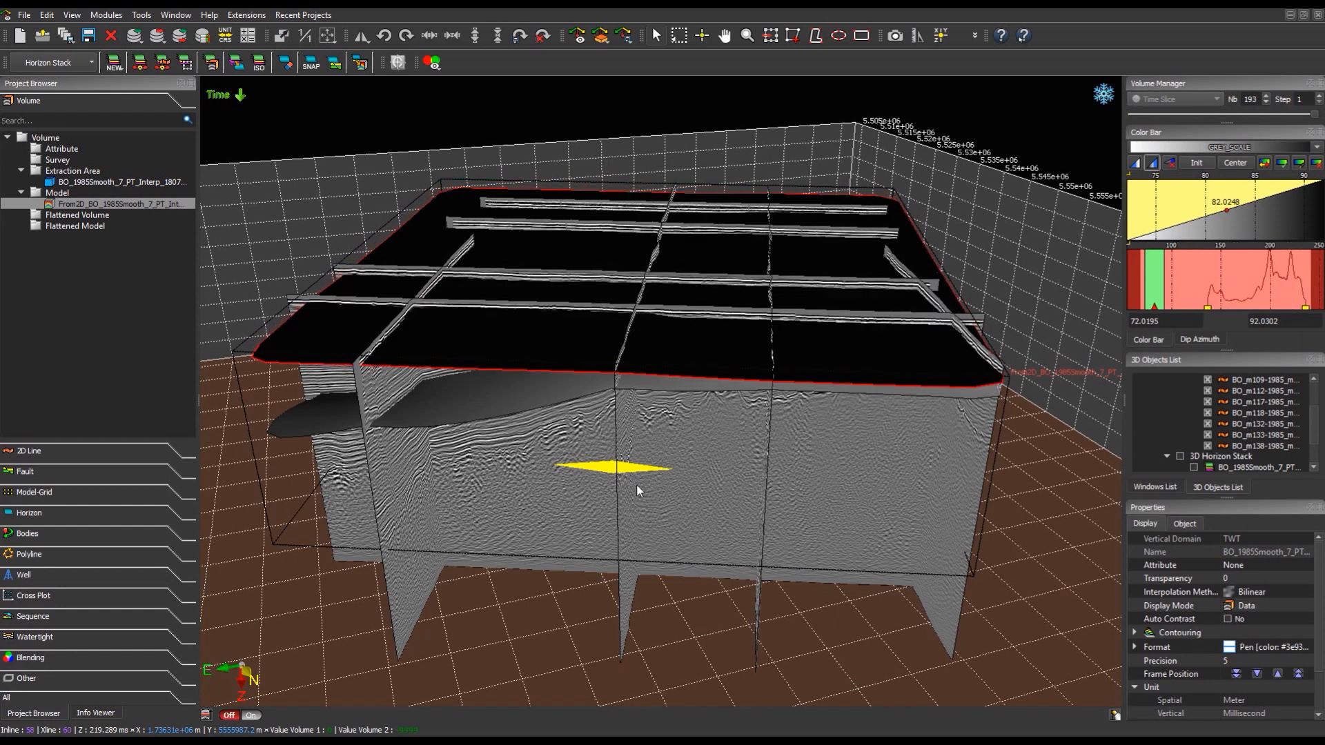
left_click(555, 396)
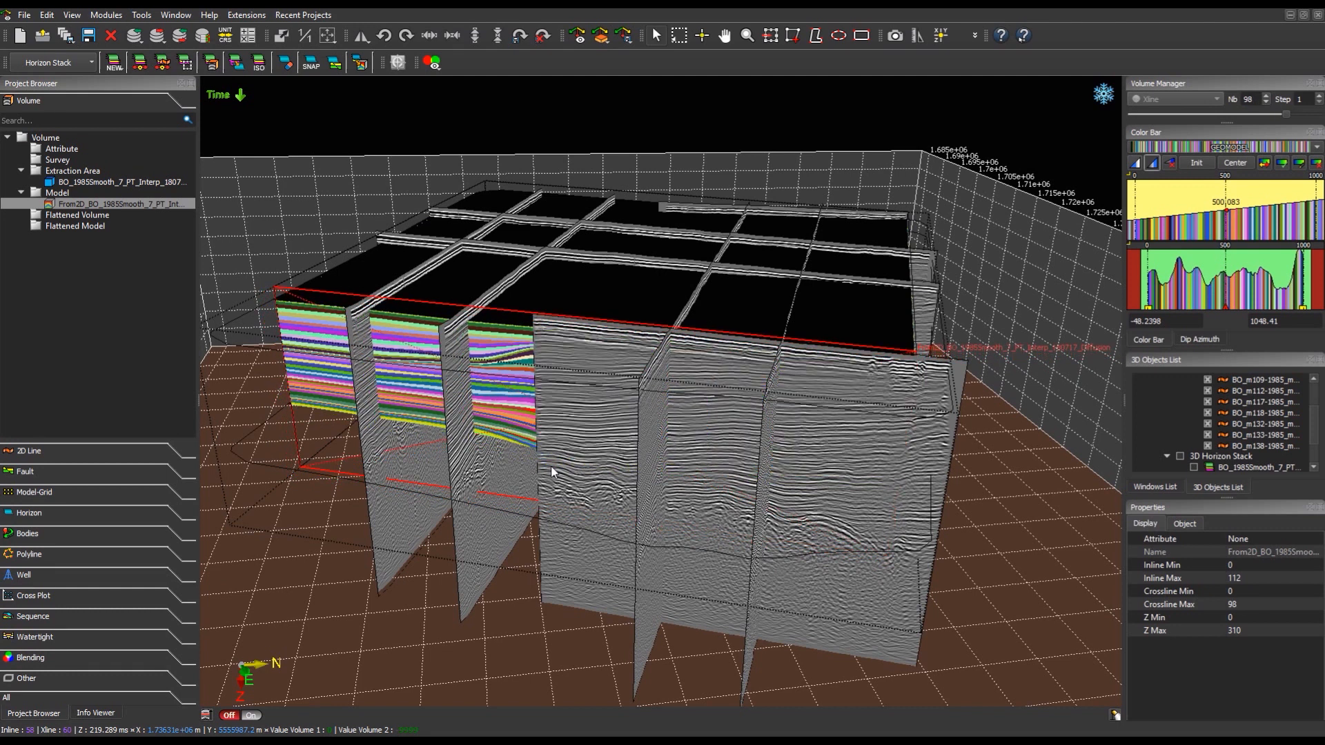
left_click_drag(552, 468, 552, 470)
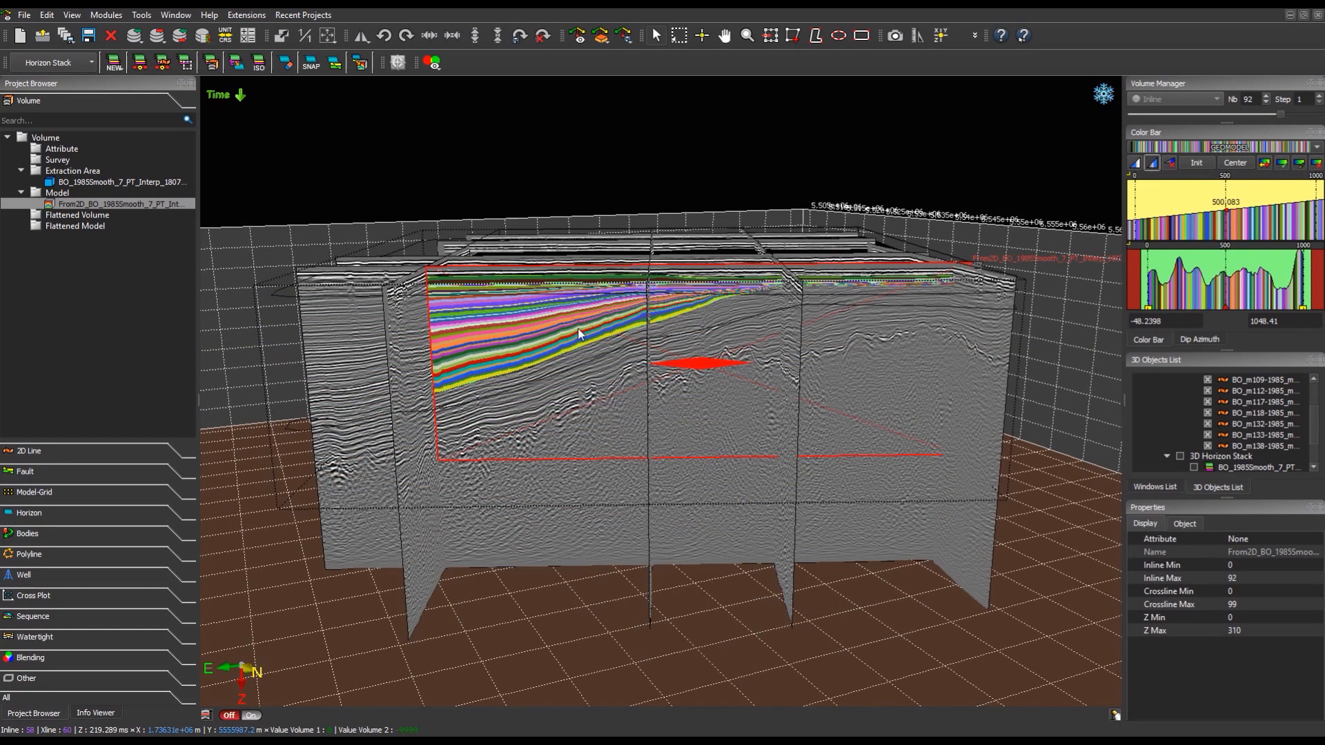
scroll(578, 331, "up", 6)
left_click_drag(607, 281, 660, 447)
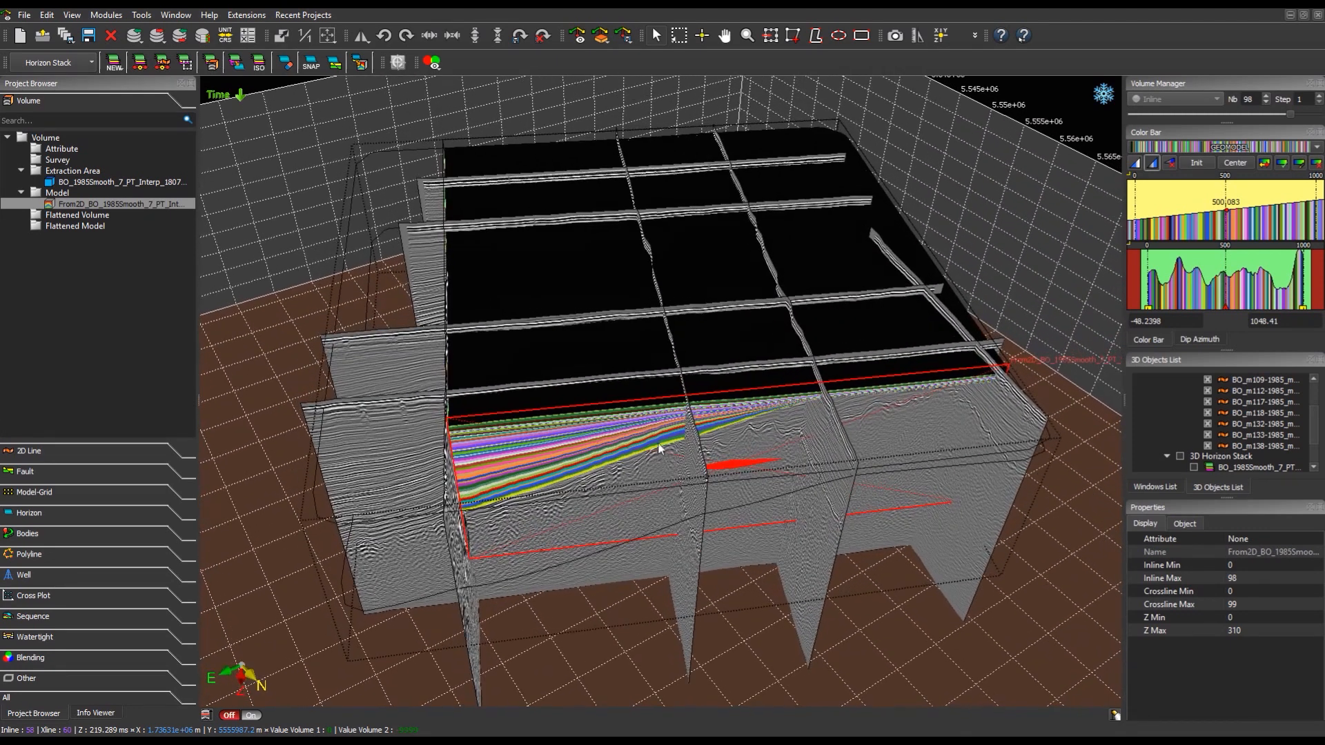
Set the display mode of the sculpted cube's top horizon to Z-Value
left_click(570, 298)
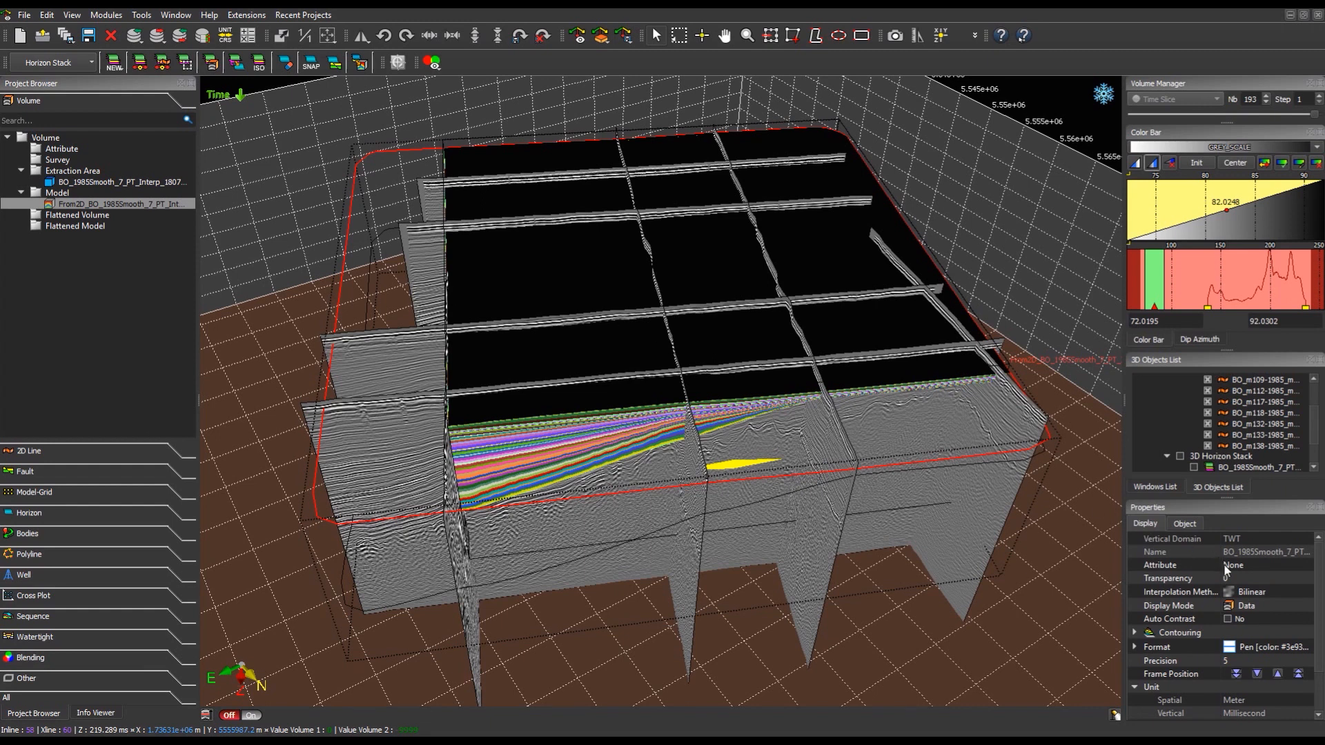
left_click(1242, 607)
left_click(1246, 607)
left_click(1252, 619)
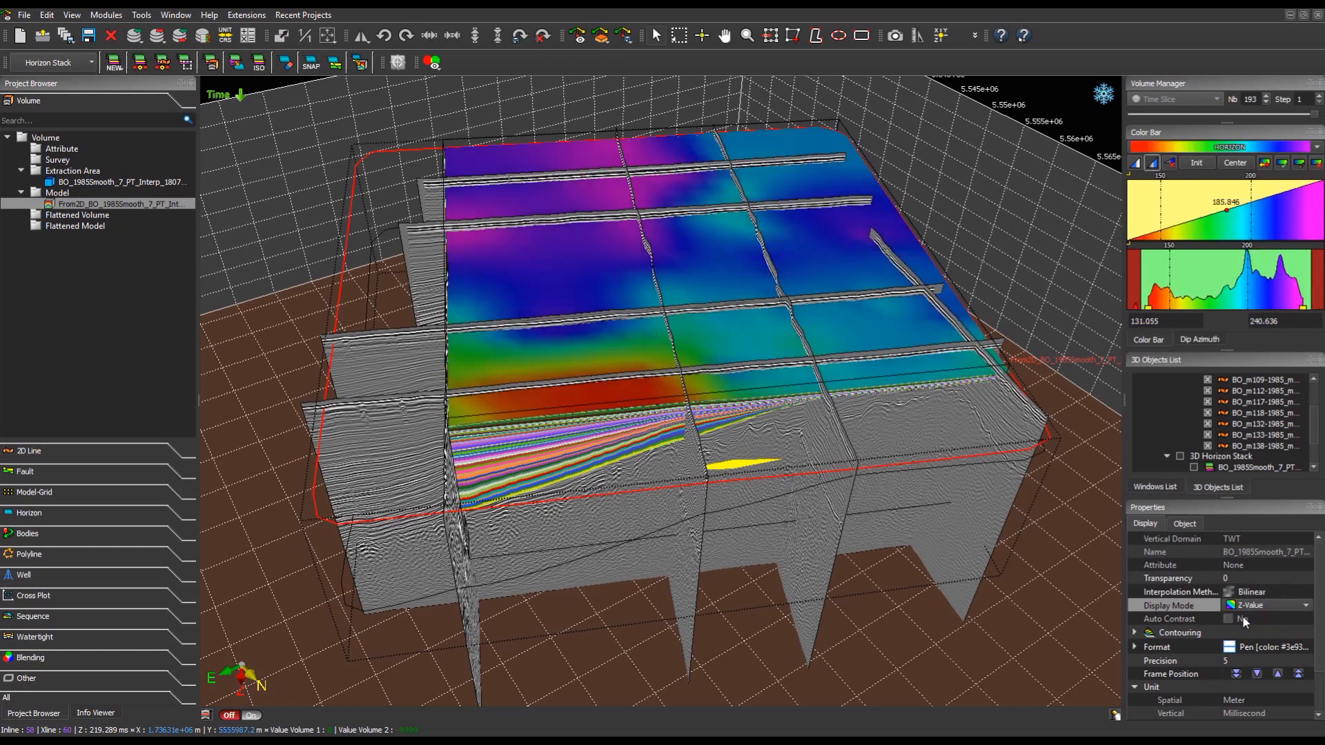